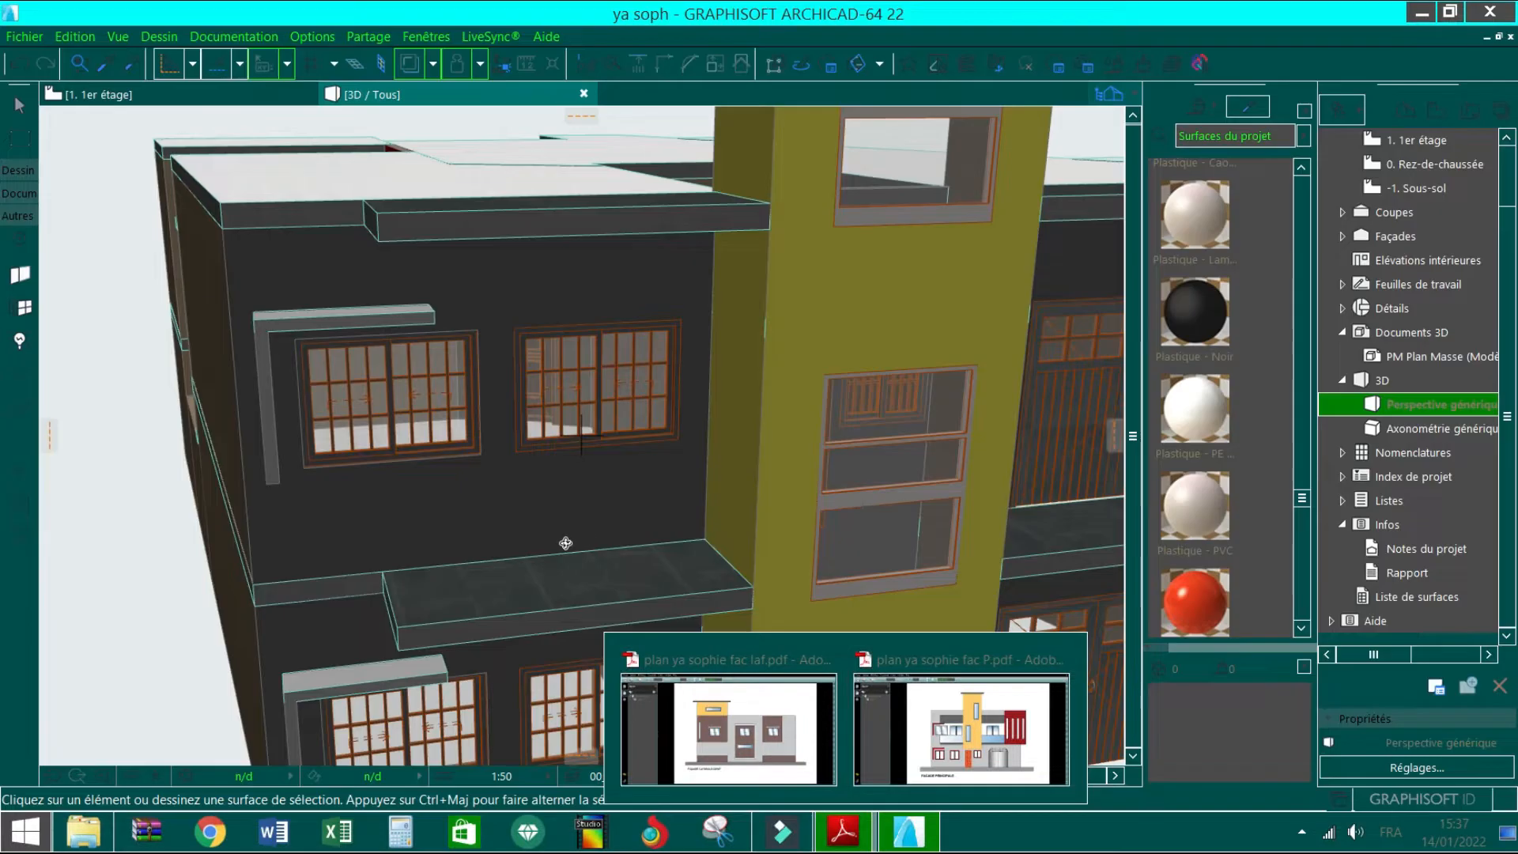
Draw a 1.150 m long wall in Bois - Aggloméré 02 along the free side edge of the first-floor balcony slab beside the olive tower
left_click(375, 293)
left_click_drag(360, 316, 438, 304)
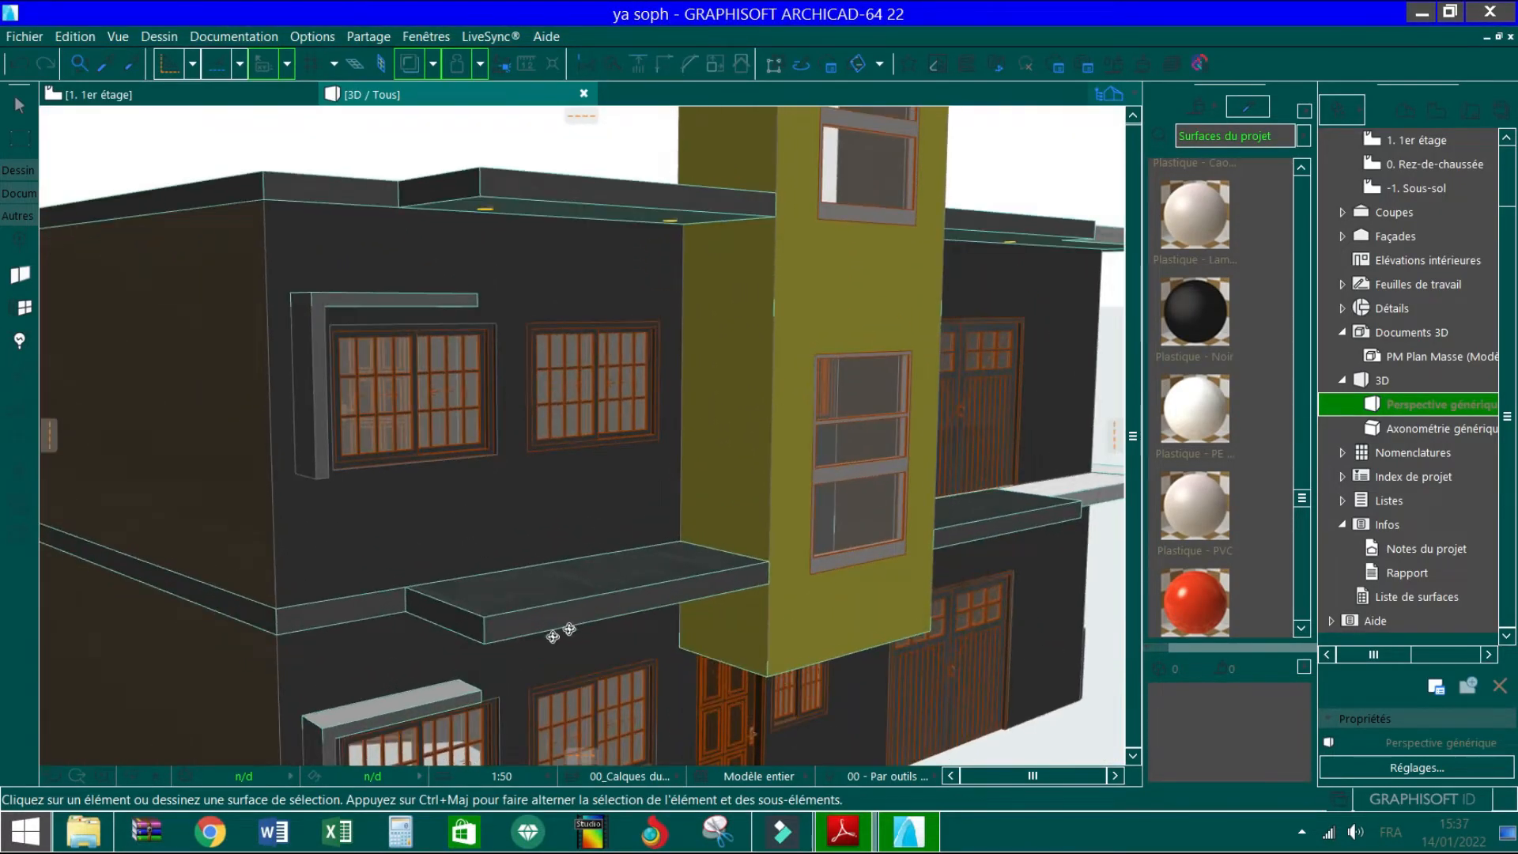
scroll(553, 637, "up", 4)
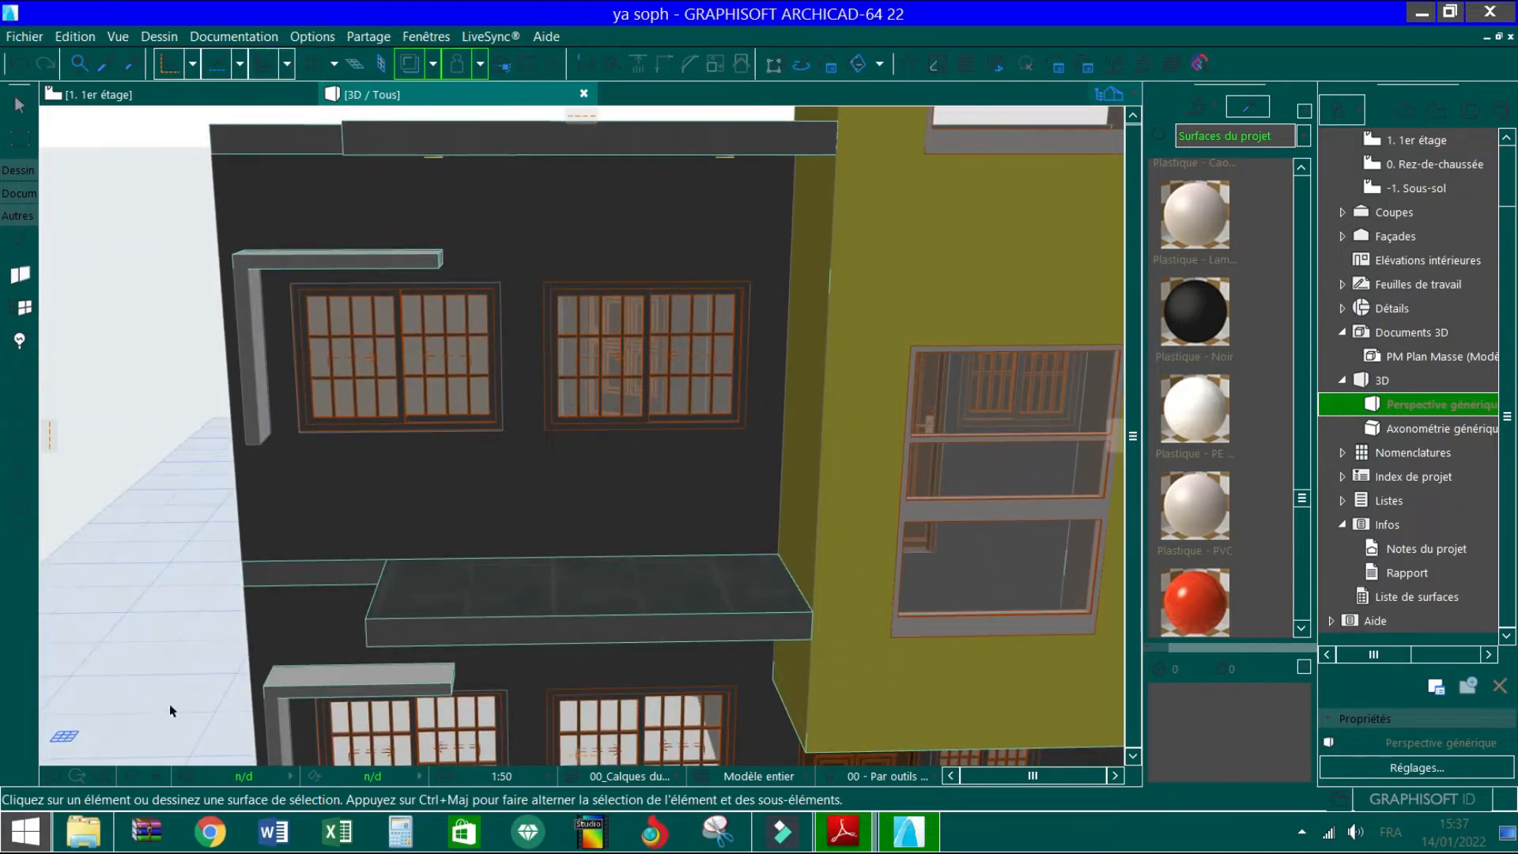
left_click(12, 168)
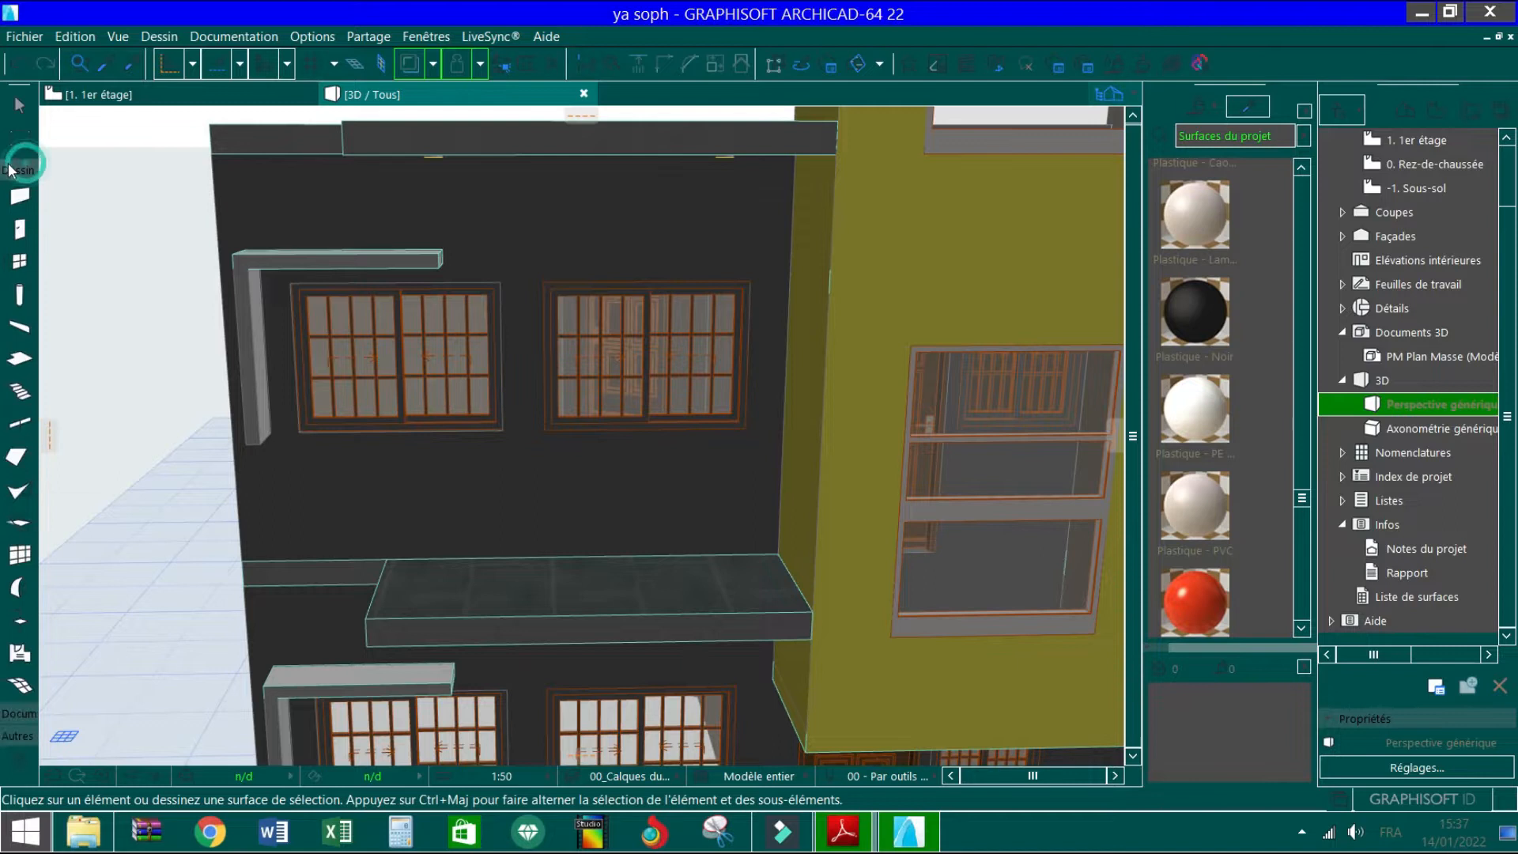
double_click(20, 198)
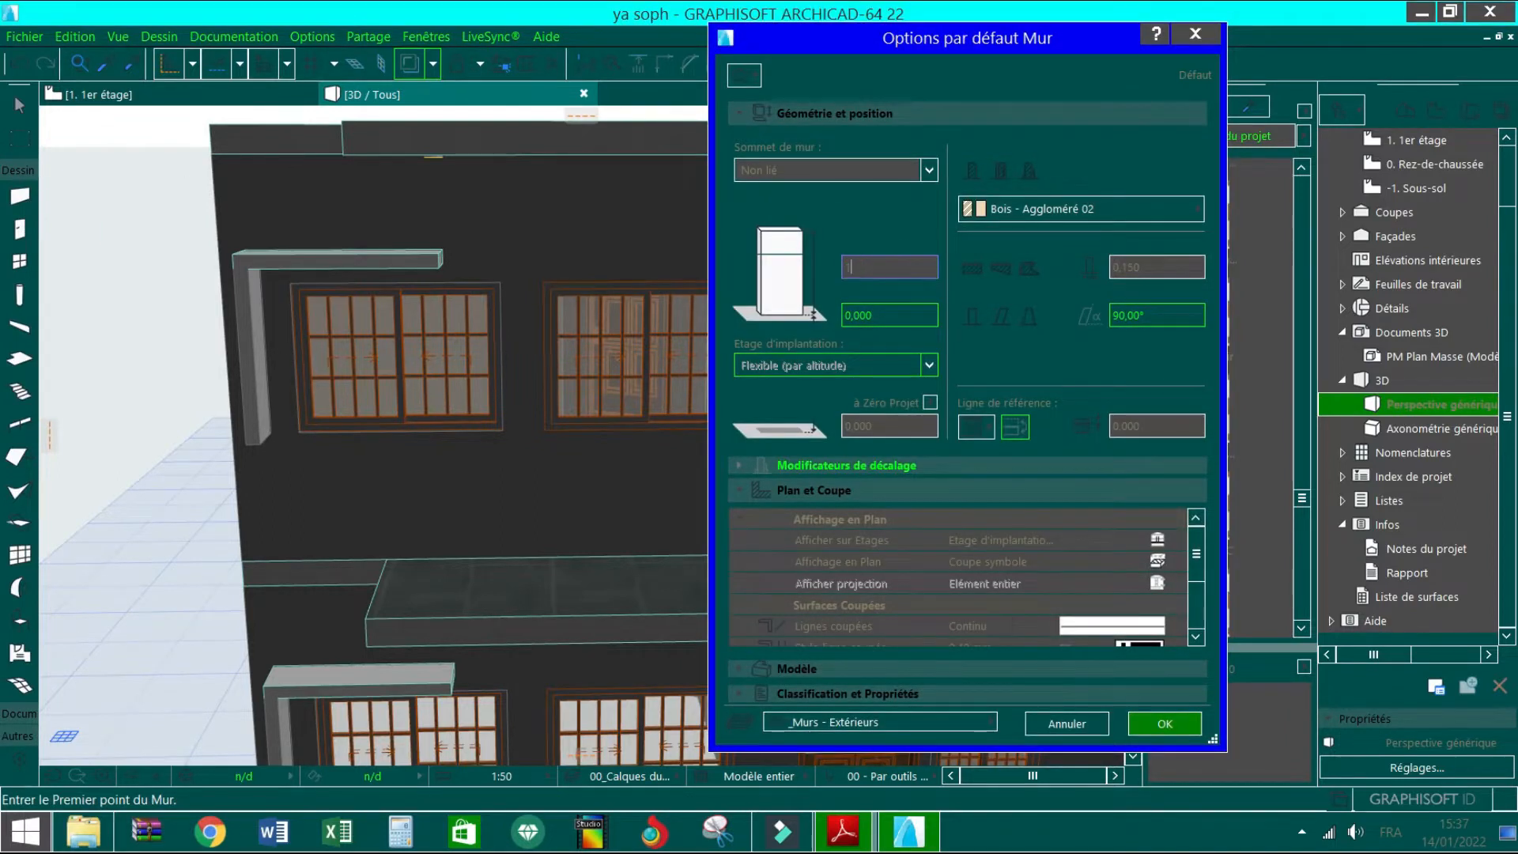
key("Return")
scroll(297, 630, "up", 2)
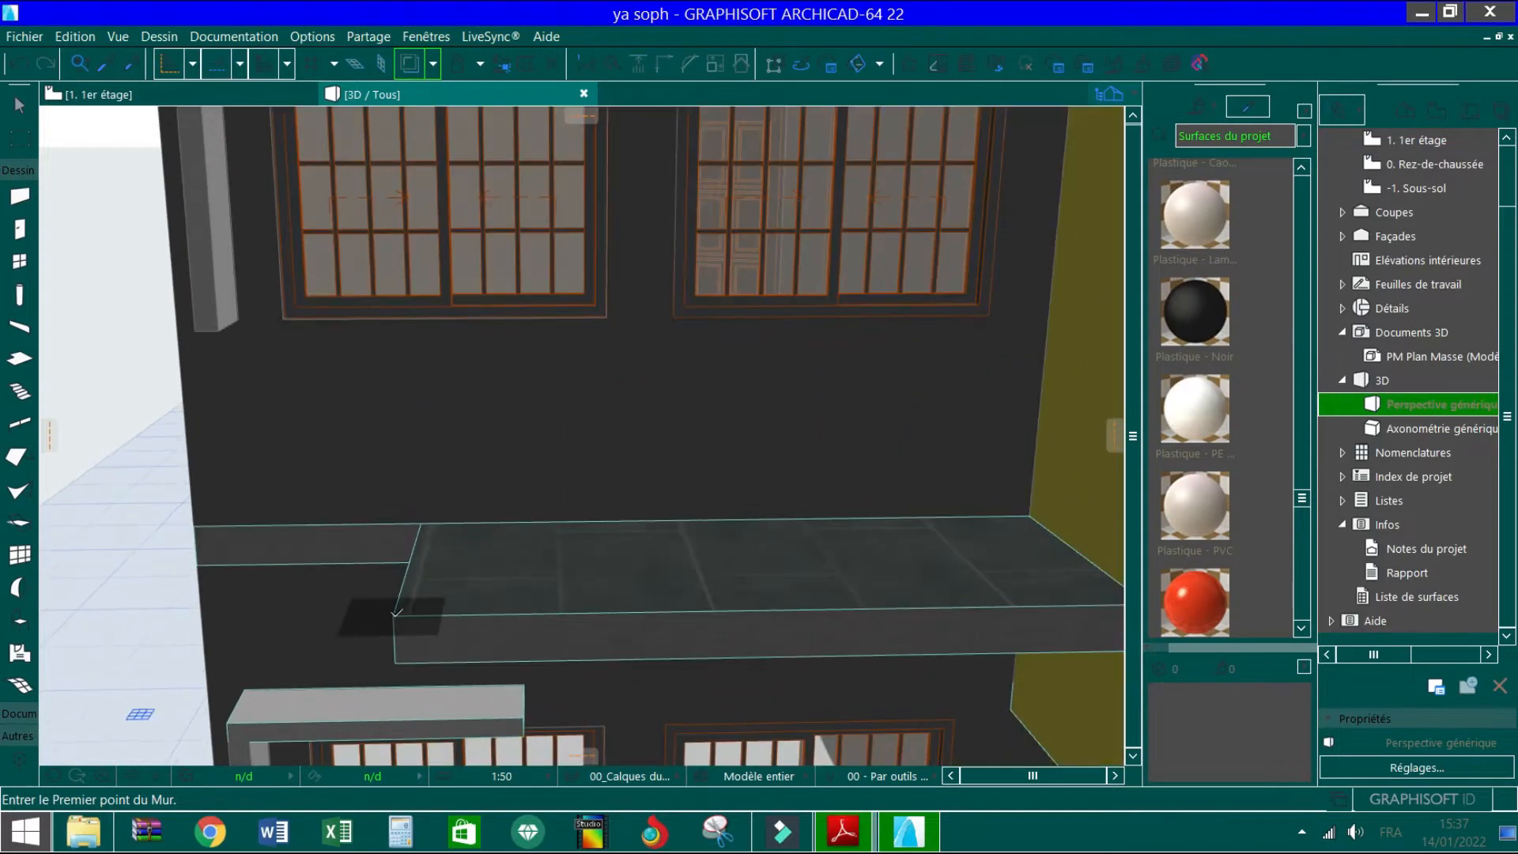
left_click(393, 613)
key("Escape")
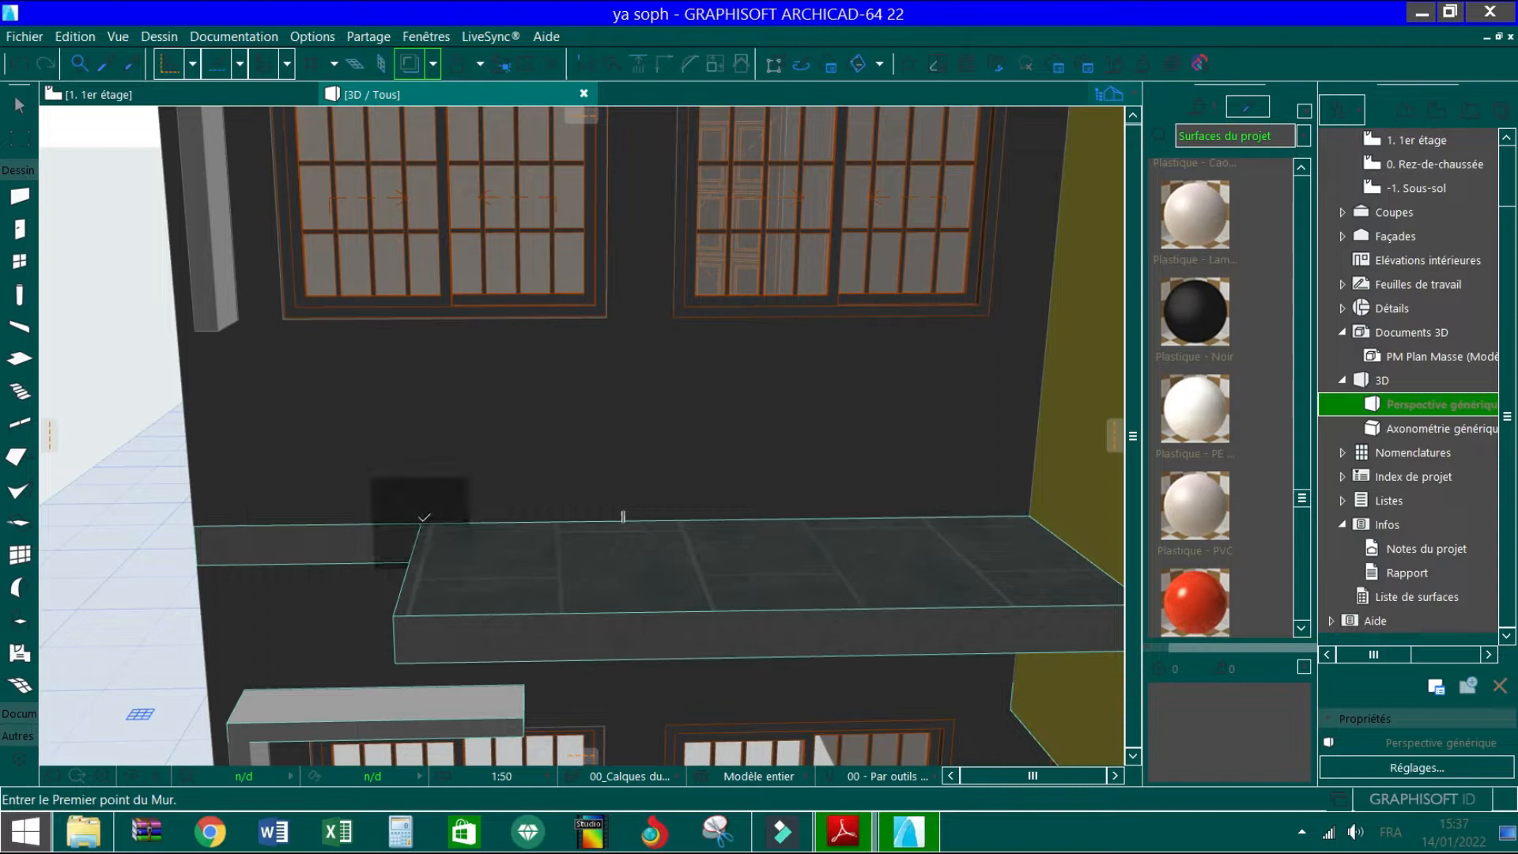
left_click(424, 519)
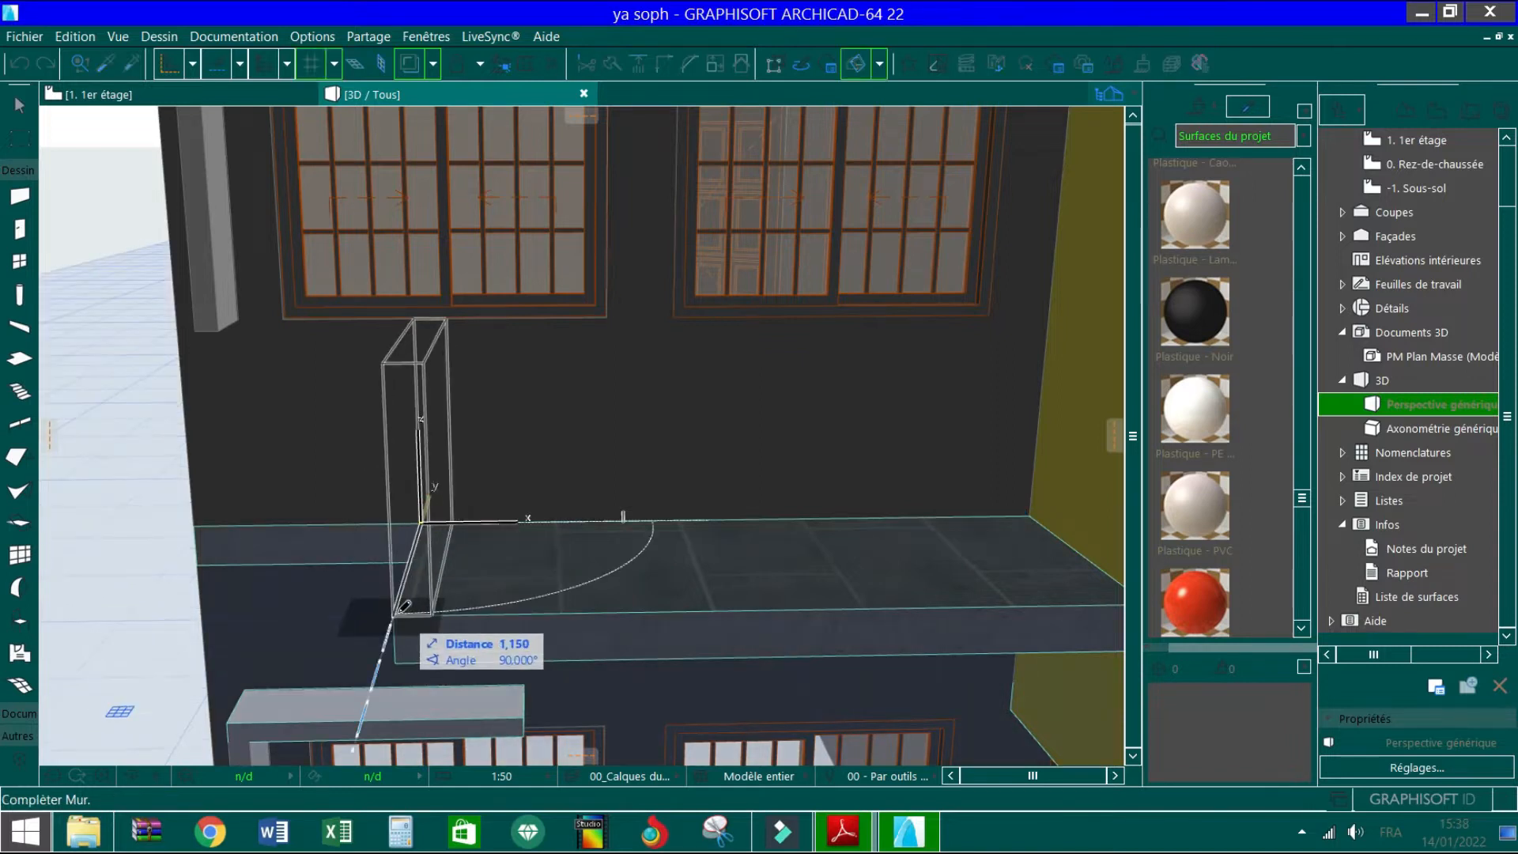
left_click(396, 613)
Choose the glass railing type 01 - Garde-corps en verre for the Railing tool
middle_click_drag(397, 613, 312, 621, "shift")
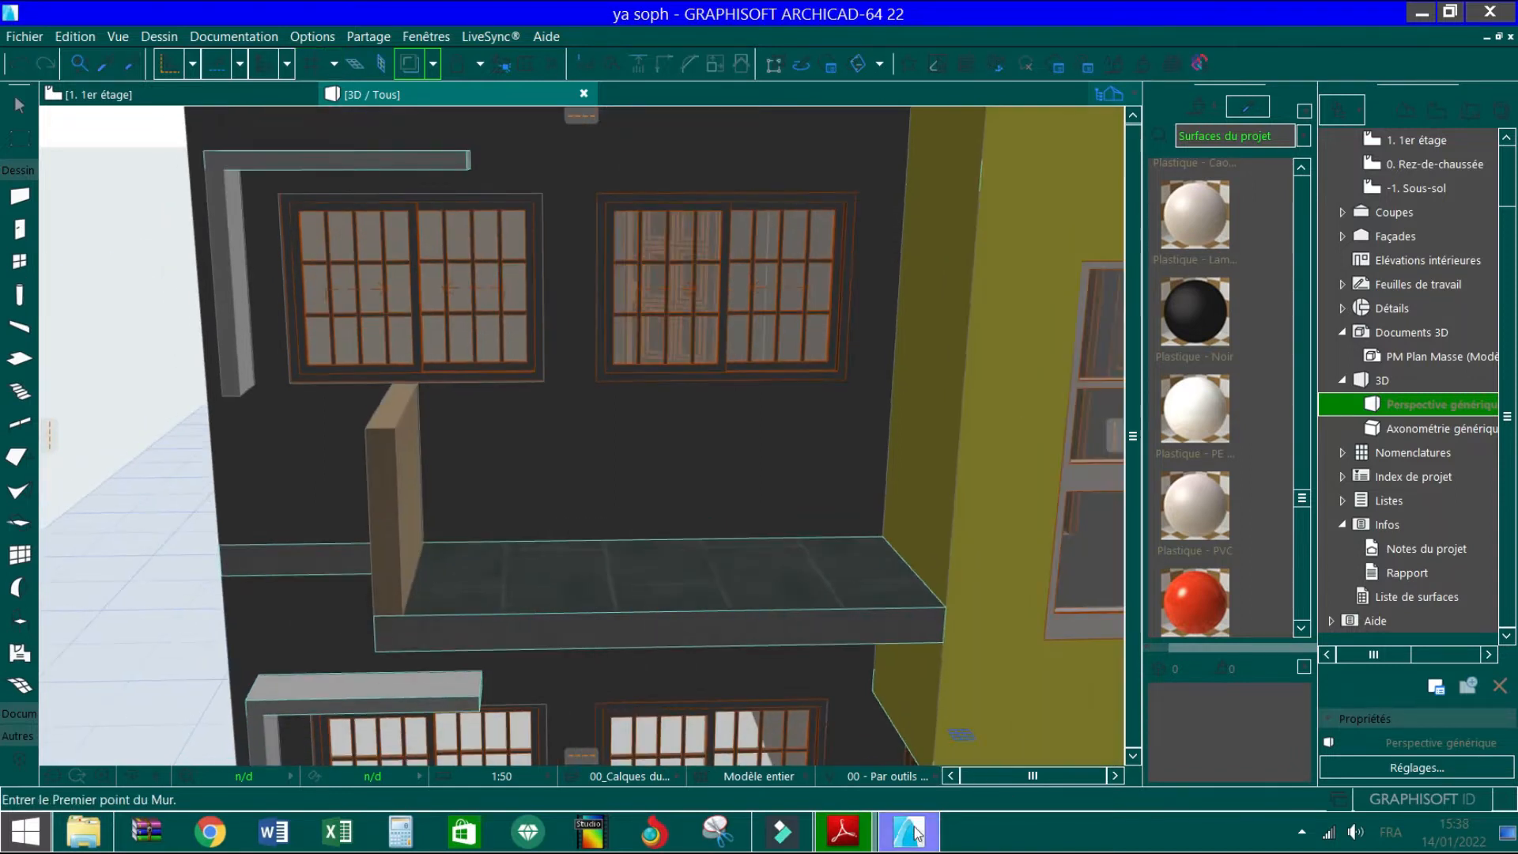
left_click(868, 843)
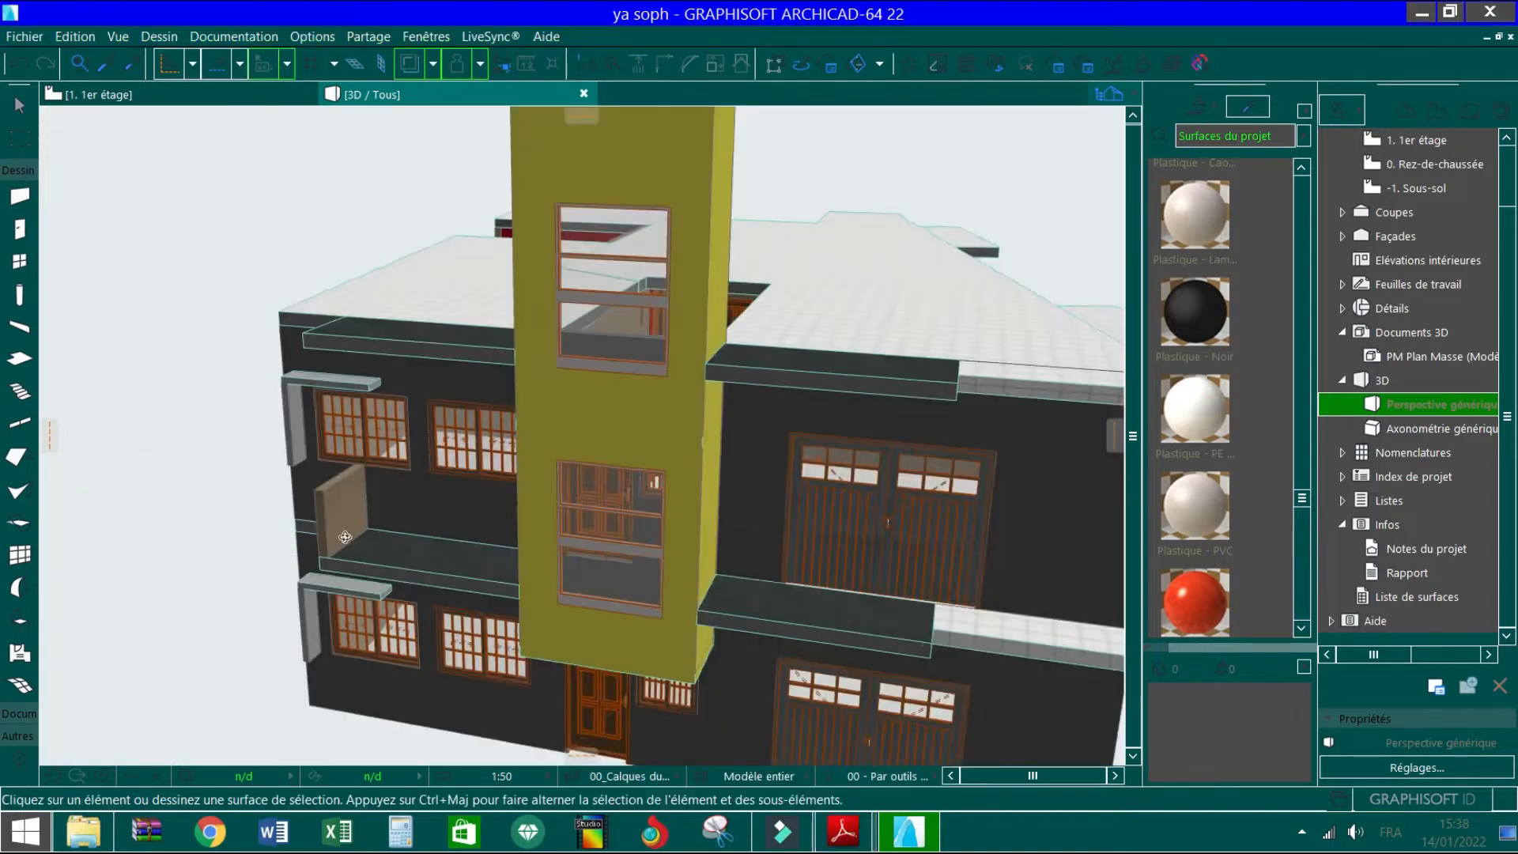
scroll(346, 535, "down", 2)
scroll(800, 570, "up", 2)
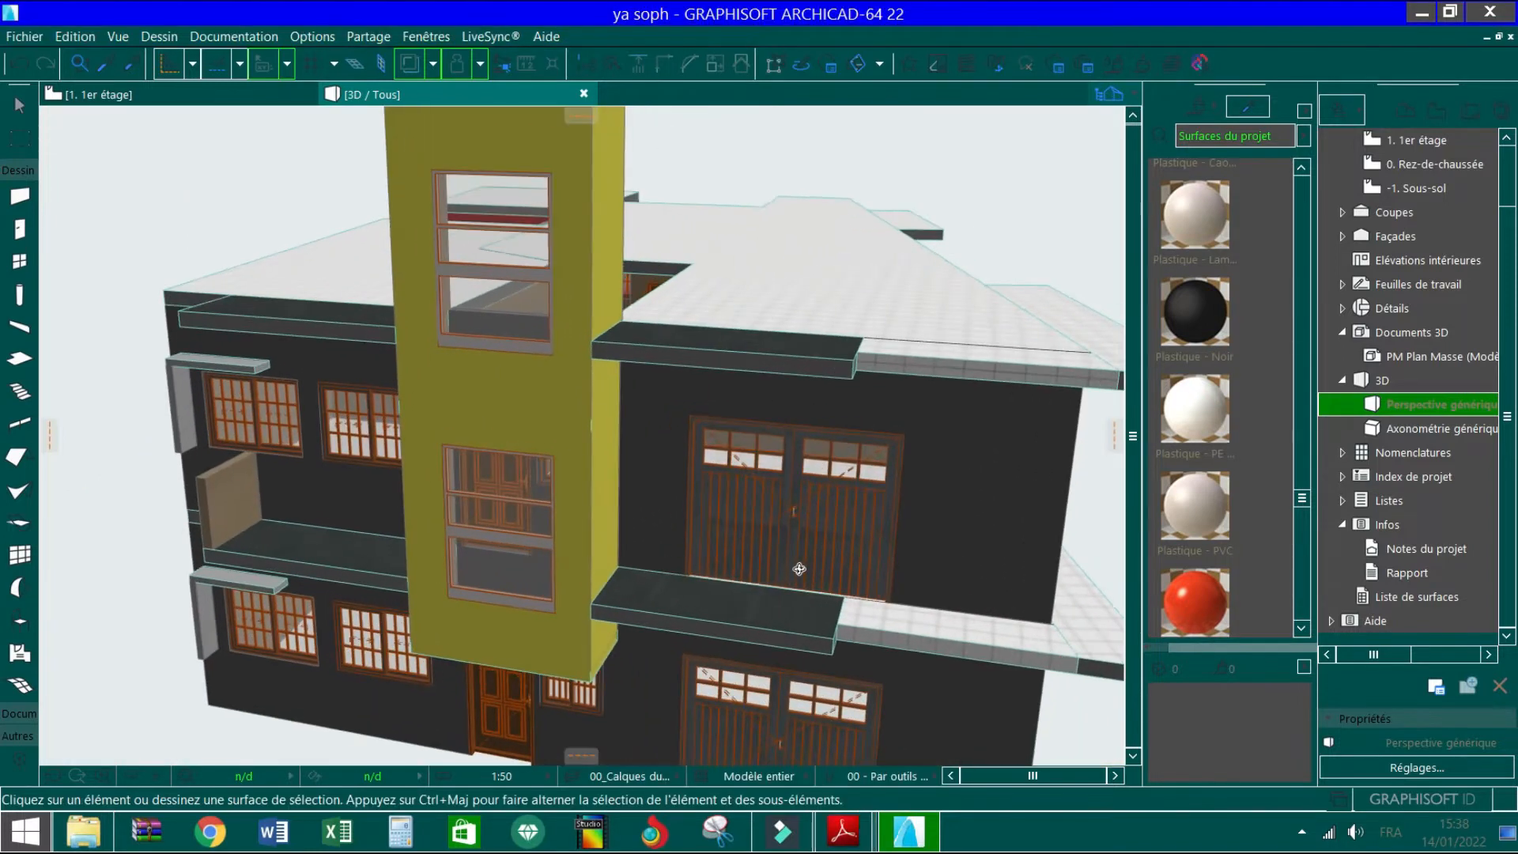
middle_click_drag(156, 560, 179, 581, "shift")
scroll(179, 581, "up", 3)
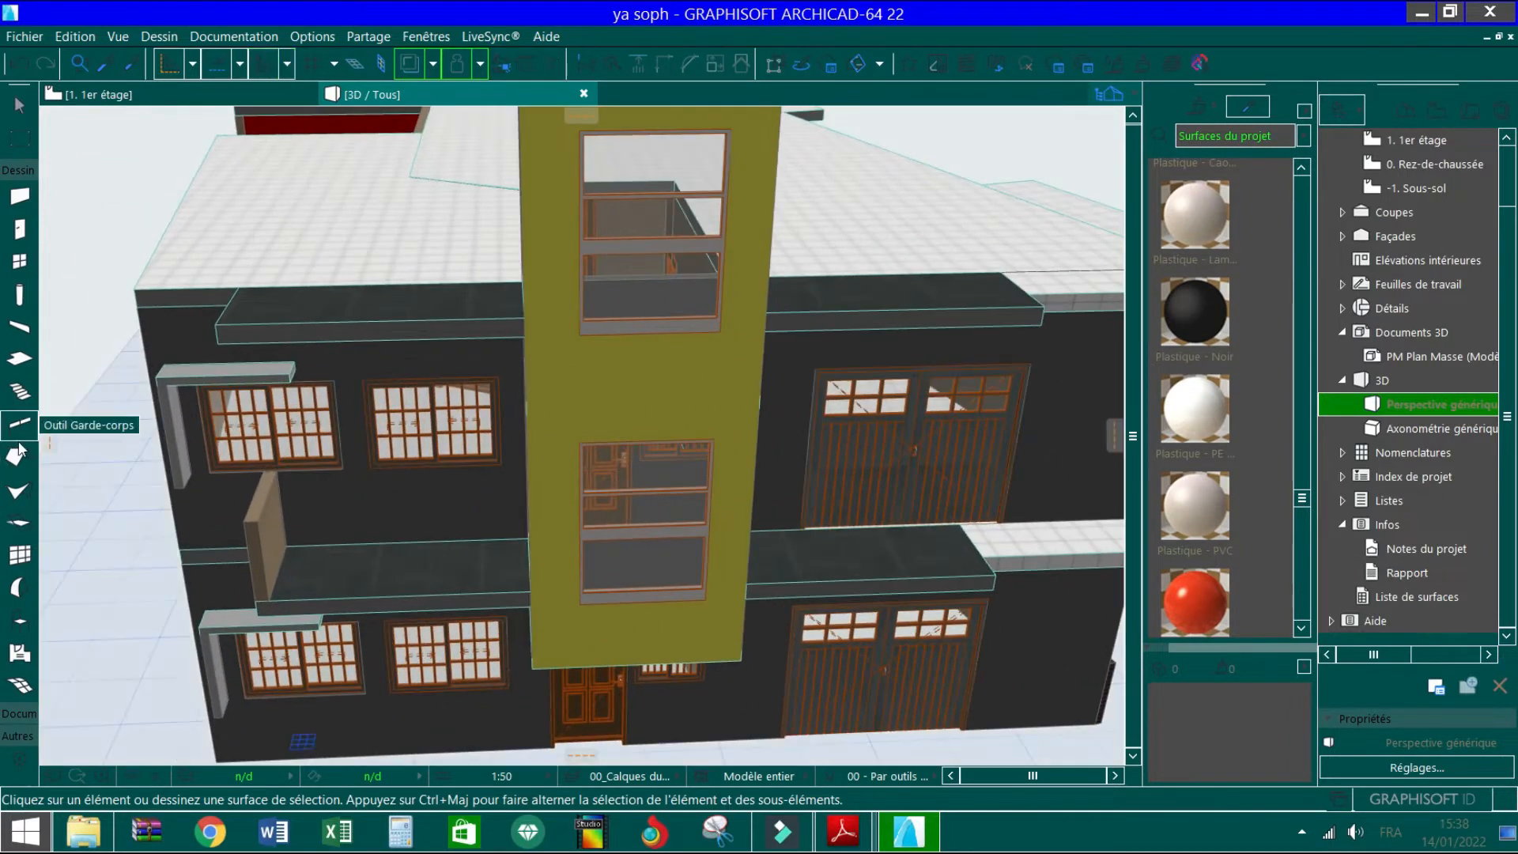
left_click(19, 423)
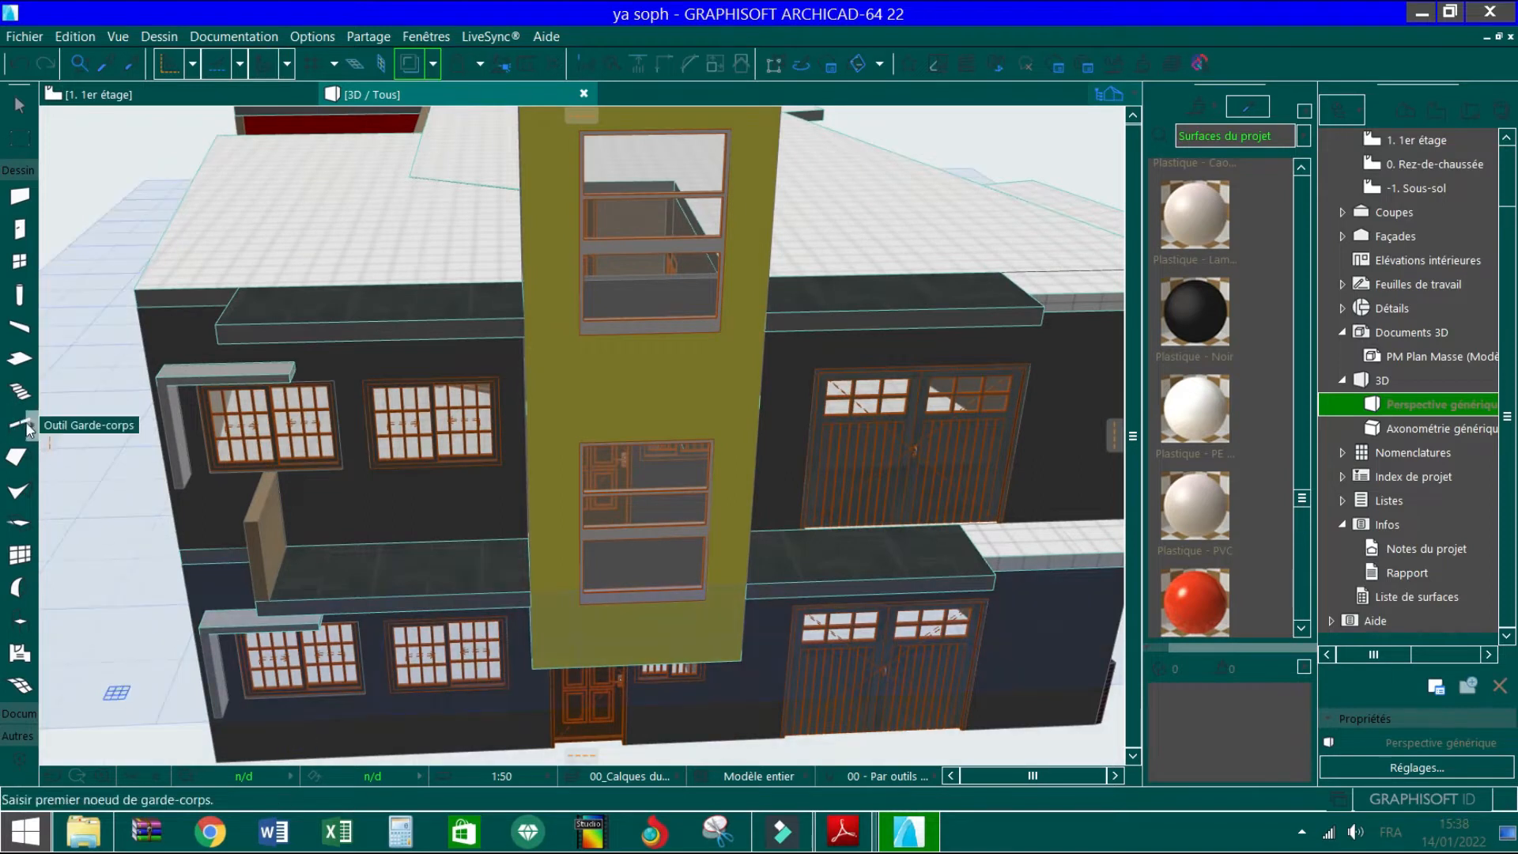
left_click(32, 430)
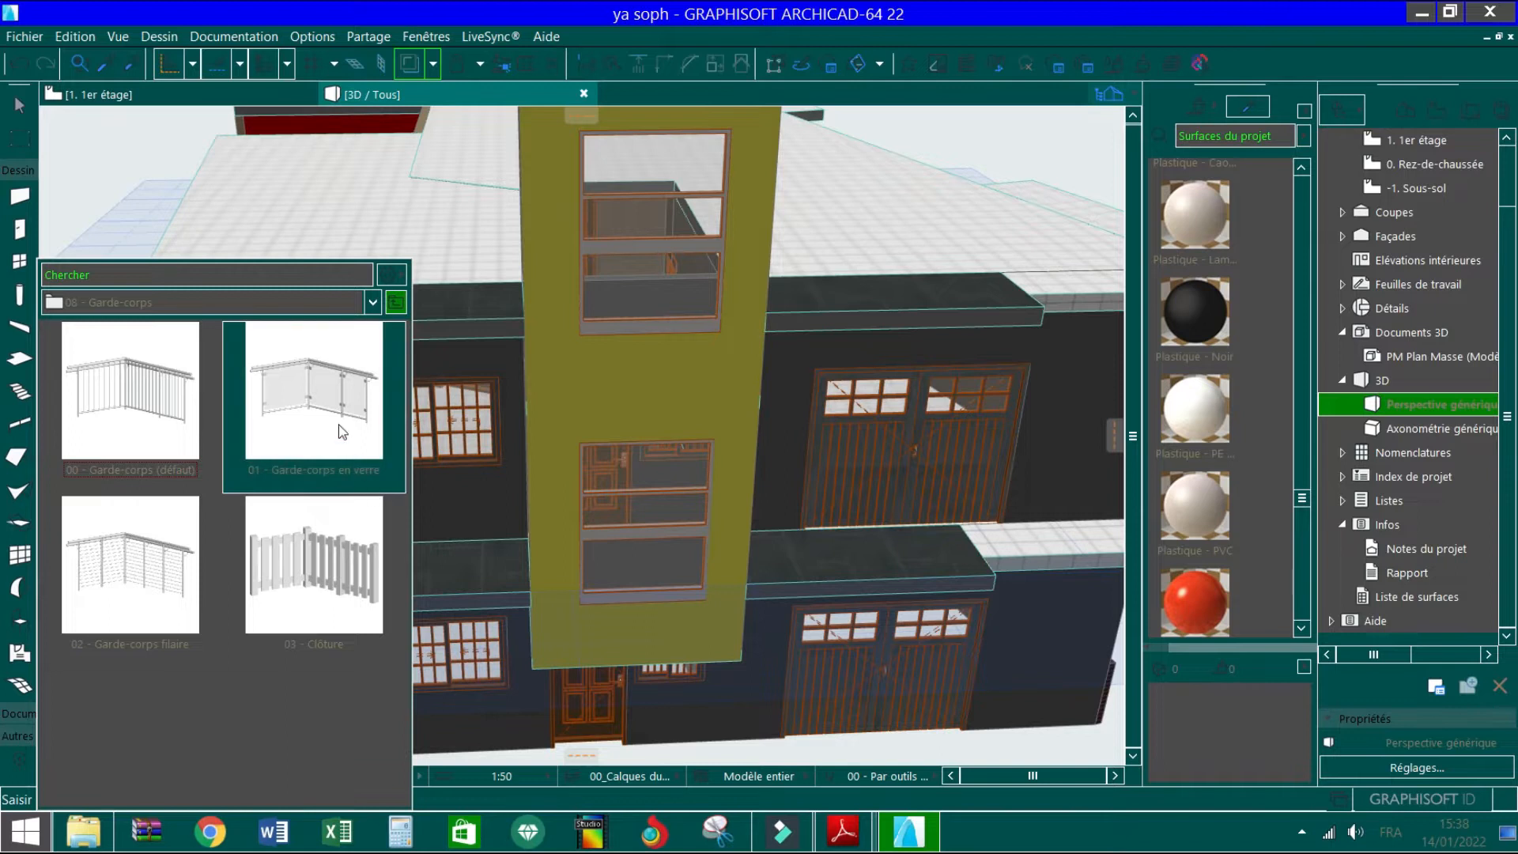
left_click(330, 418)
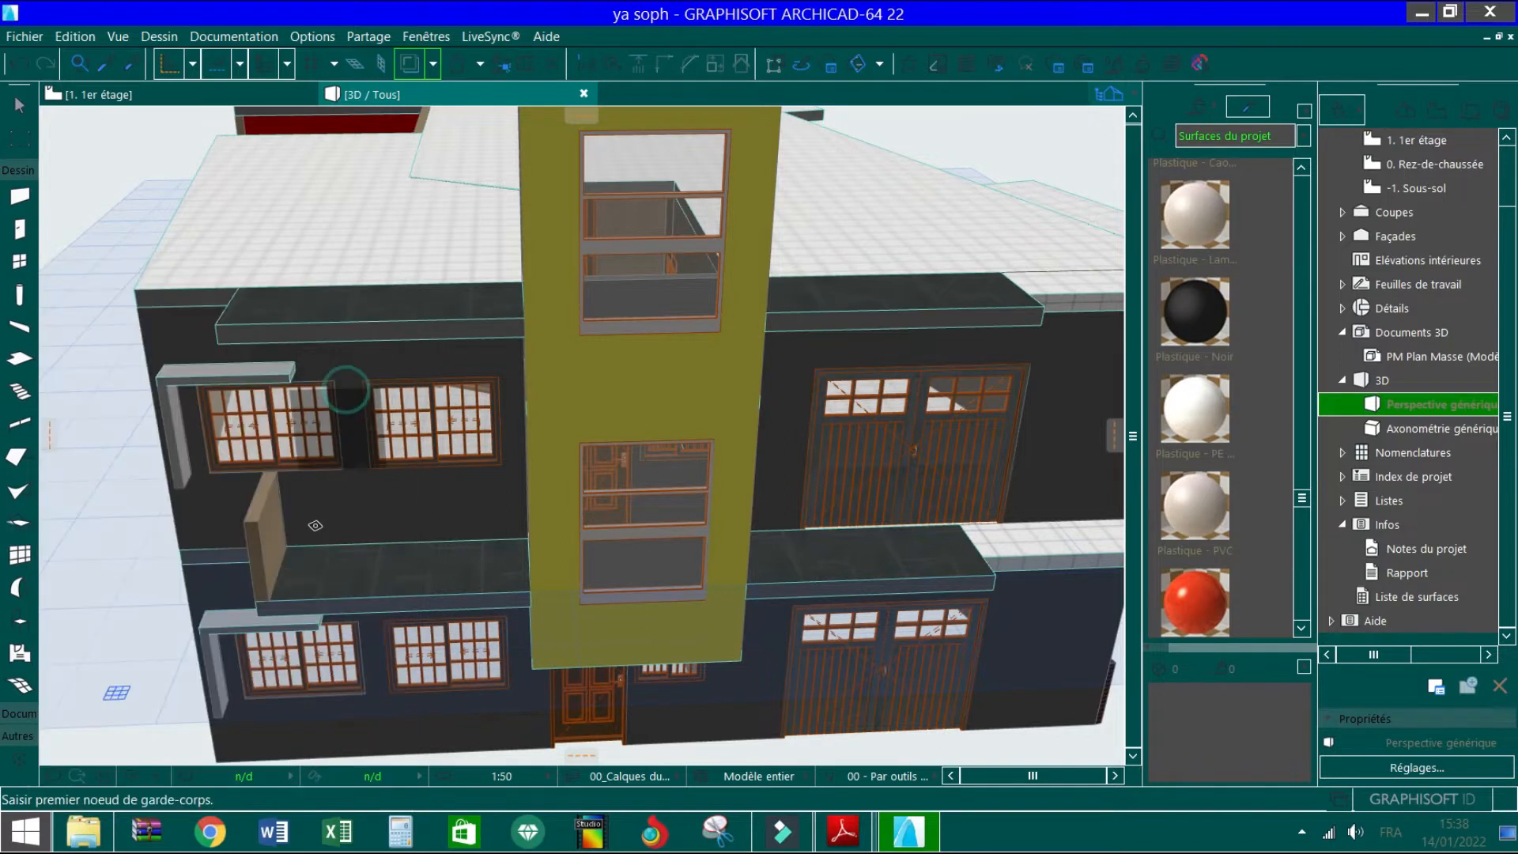
Remove the top rail (Lisse supérieure) from the segment of the default glass railing
double_click(19, 422)
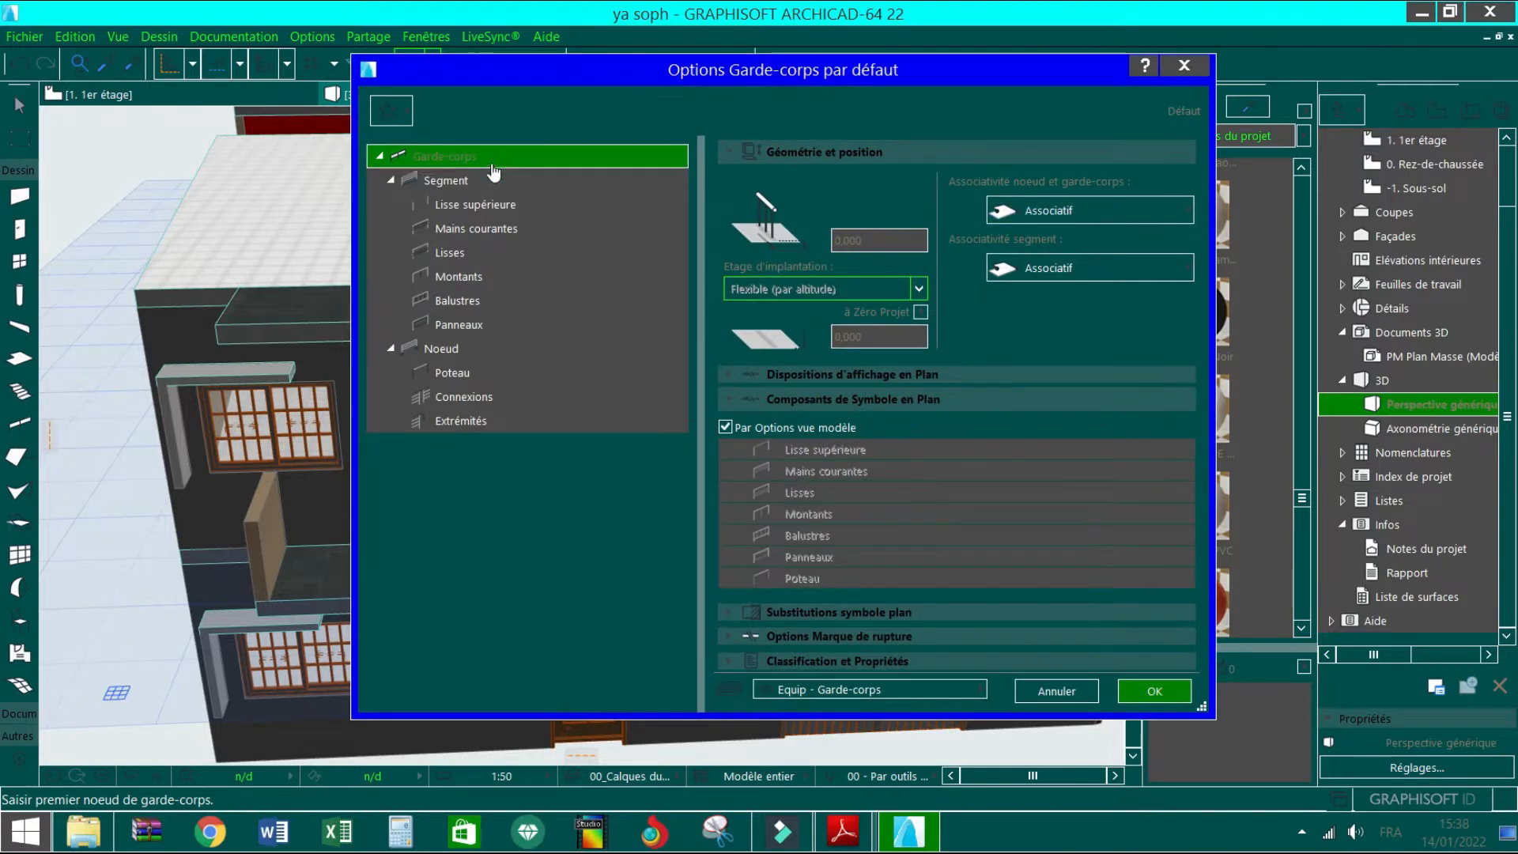
left_click(476, 180)
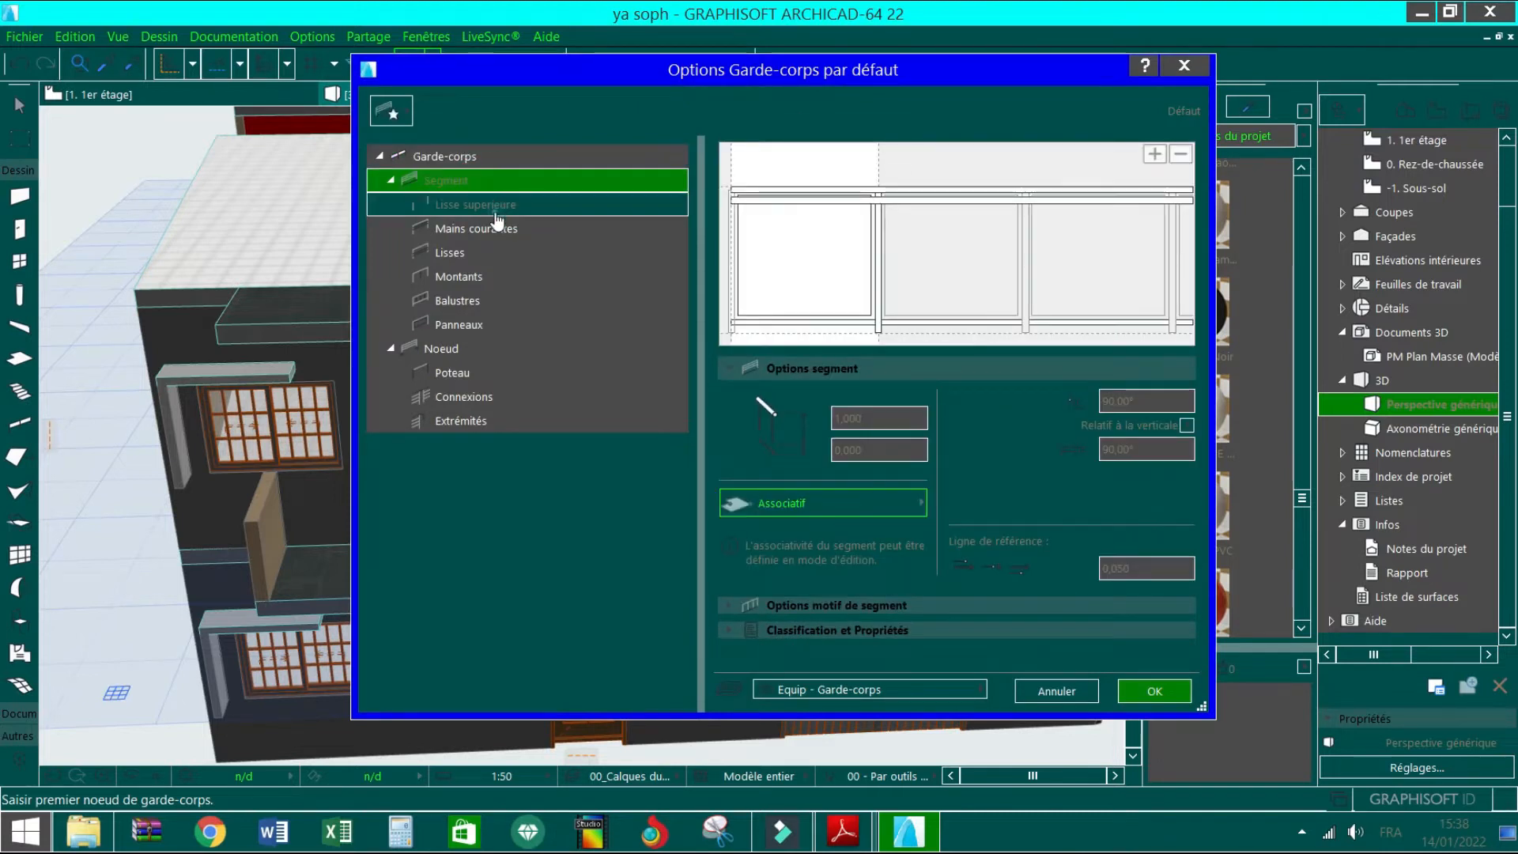
left_click(495, 209)
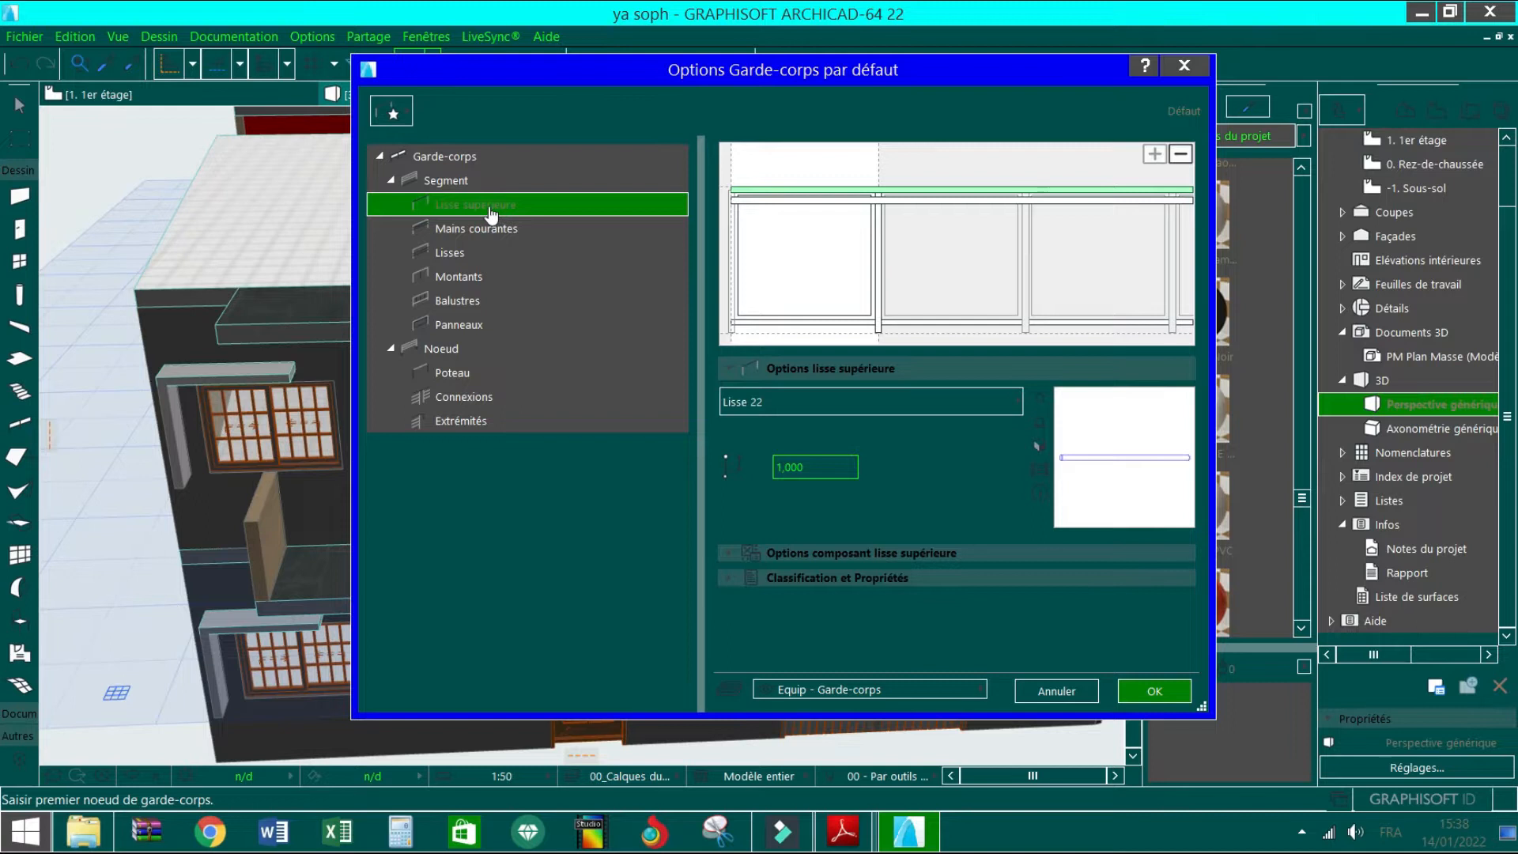
left_click(1181, 155)
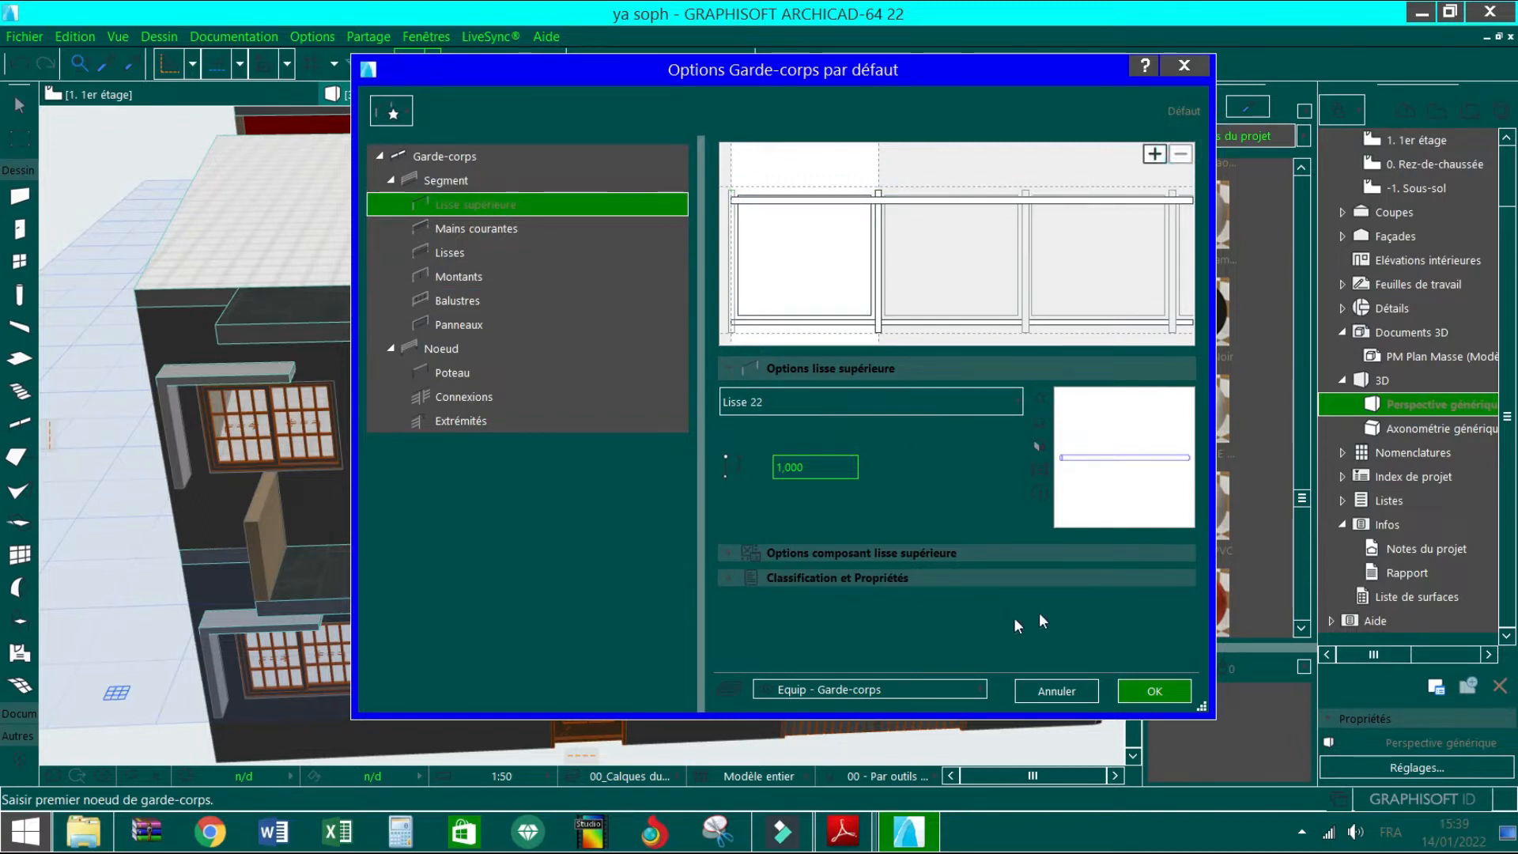
left_click(1154, 691)
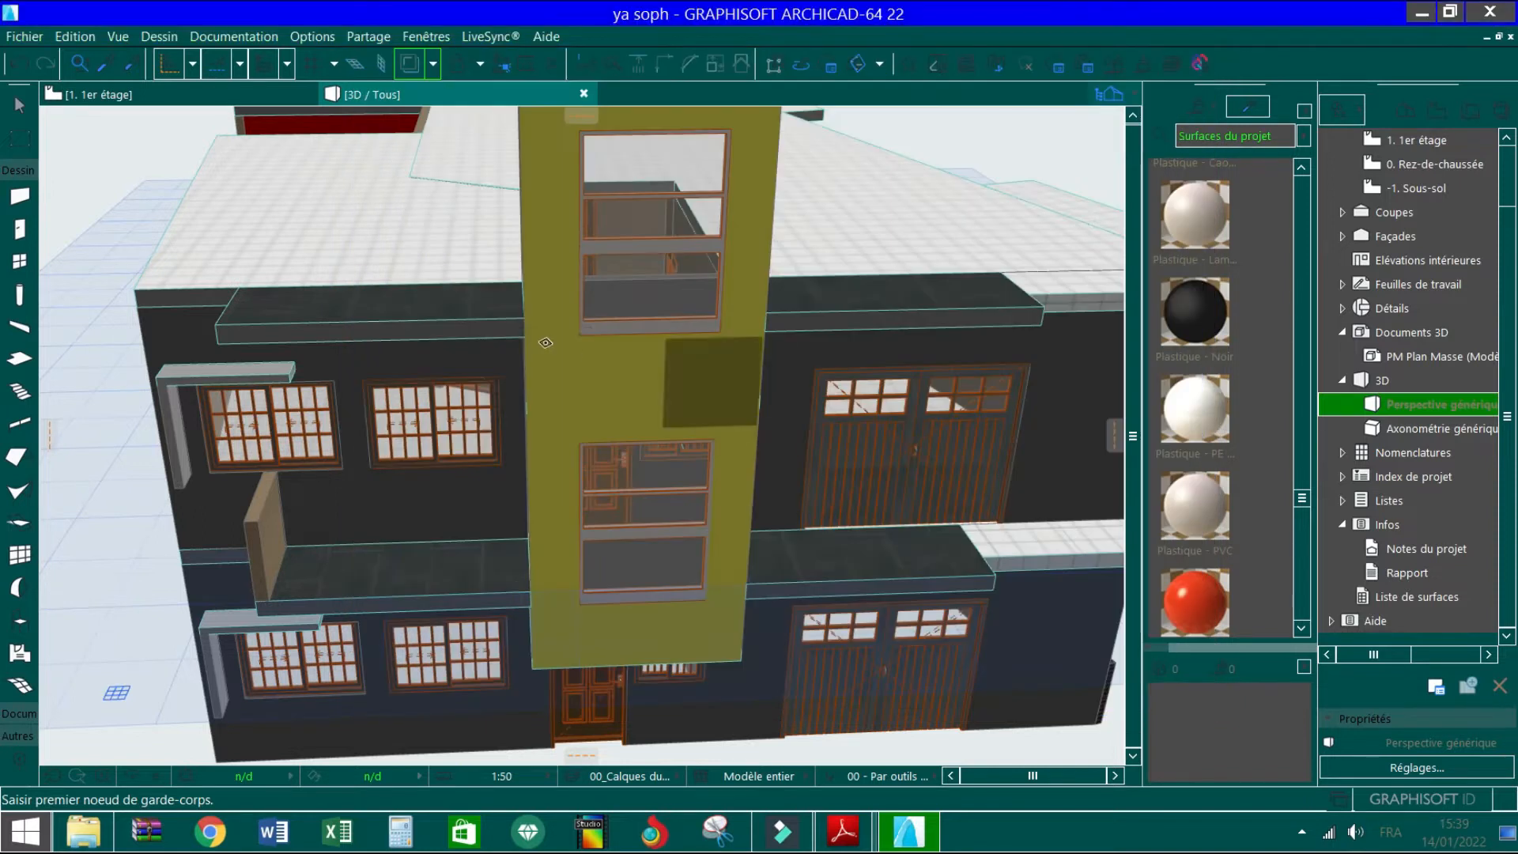
Place the glass railing along the balcony's front edge, from the new side wall to the olive tower
scroll(303, 546, "up", 5)
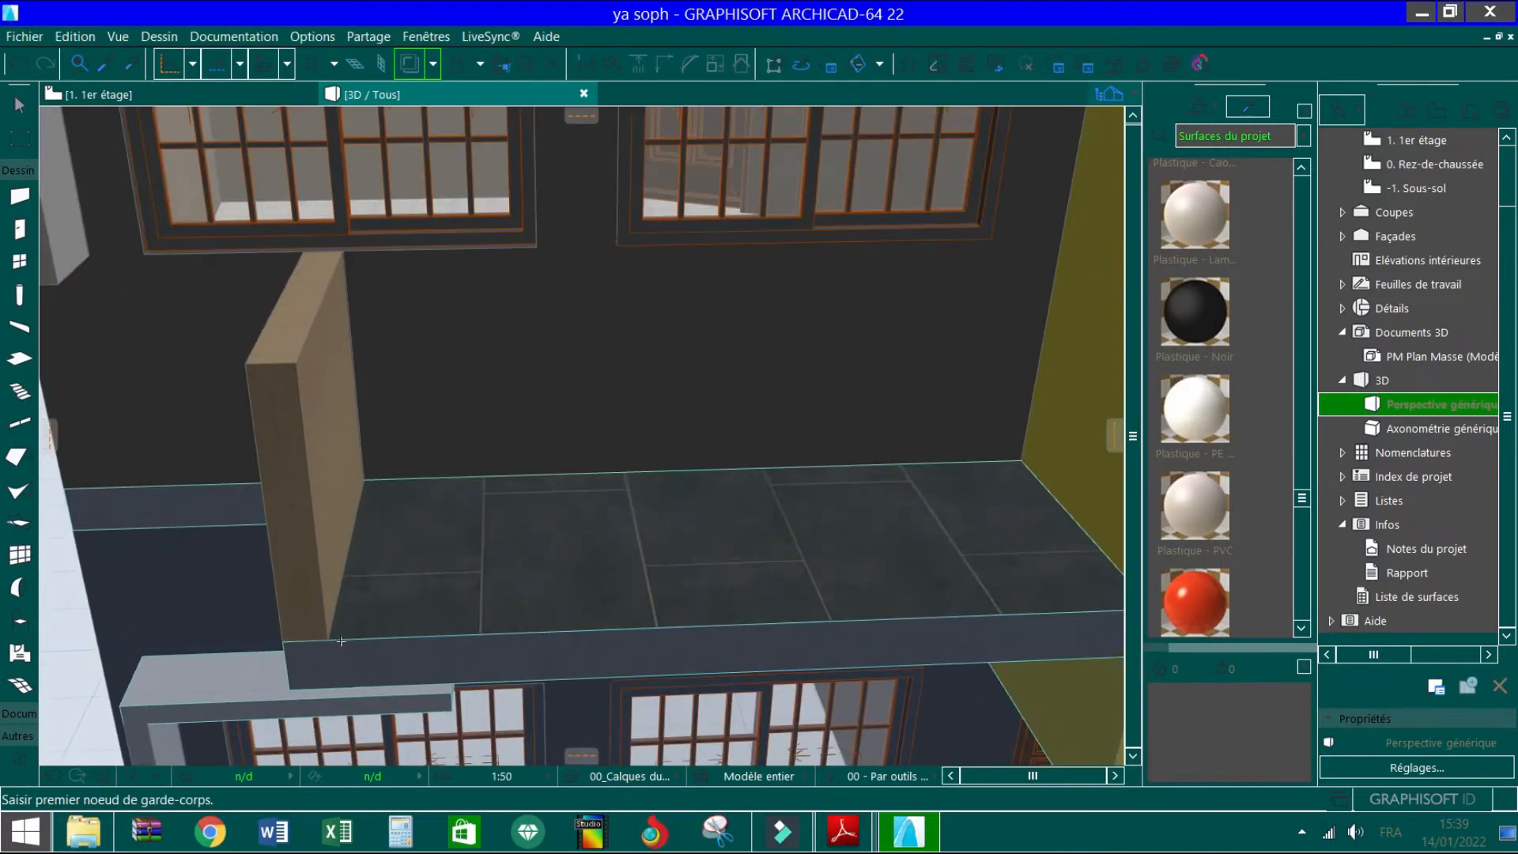
double_click(22, 426)
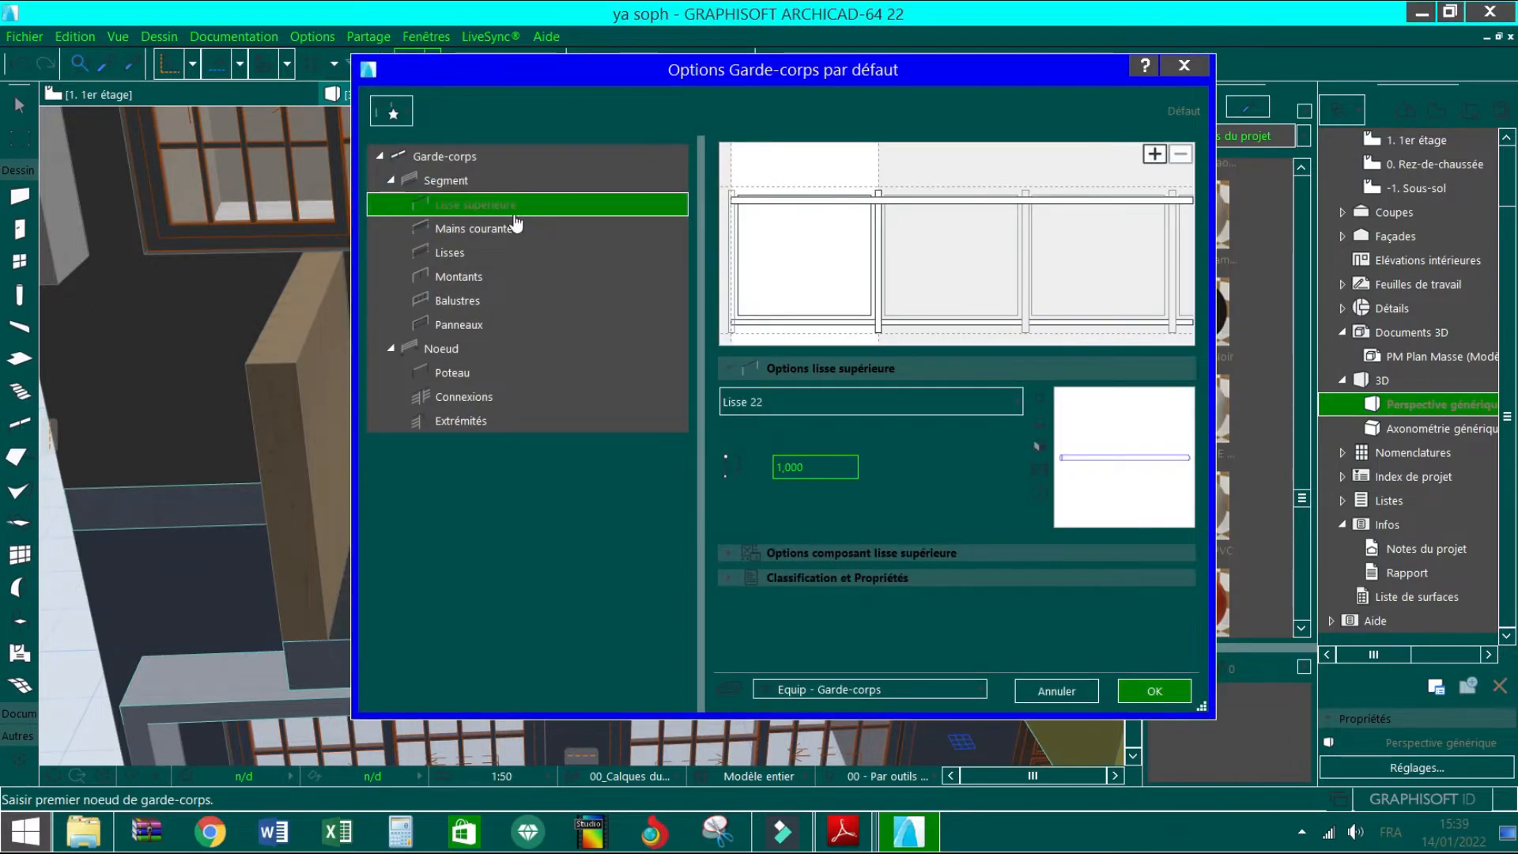
left_click(427, 162)
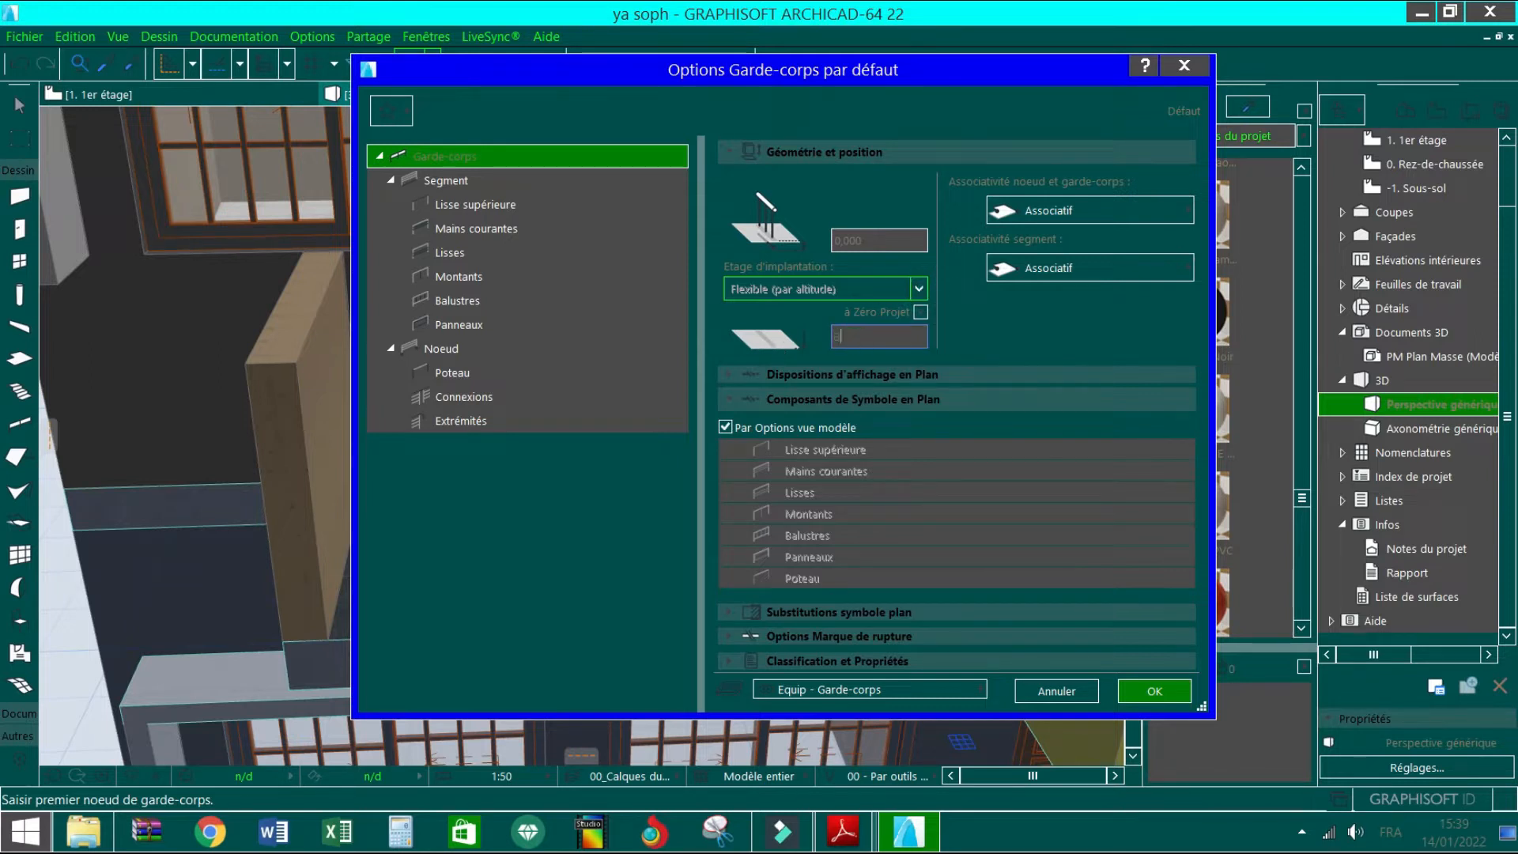
key("Return")
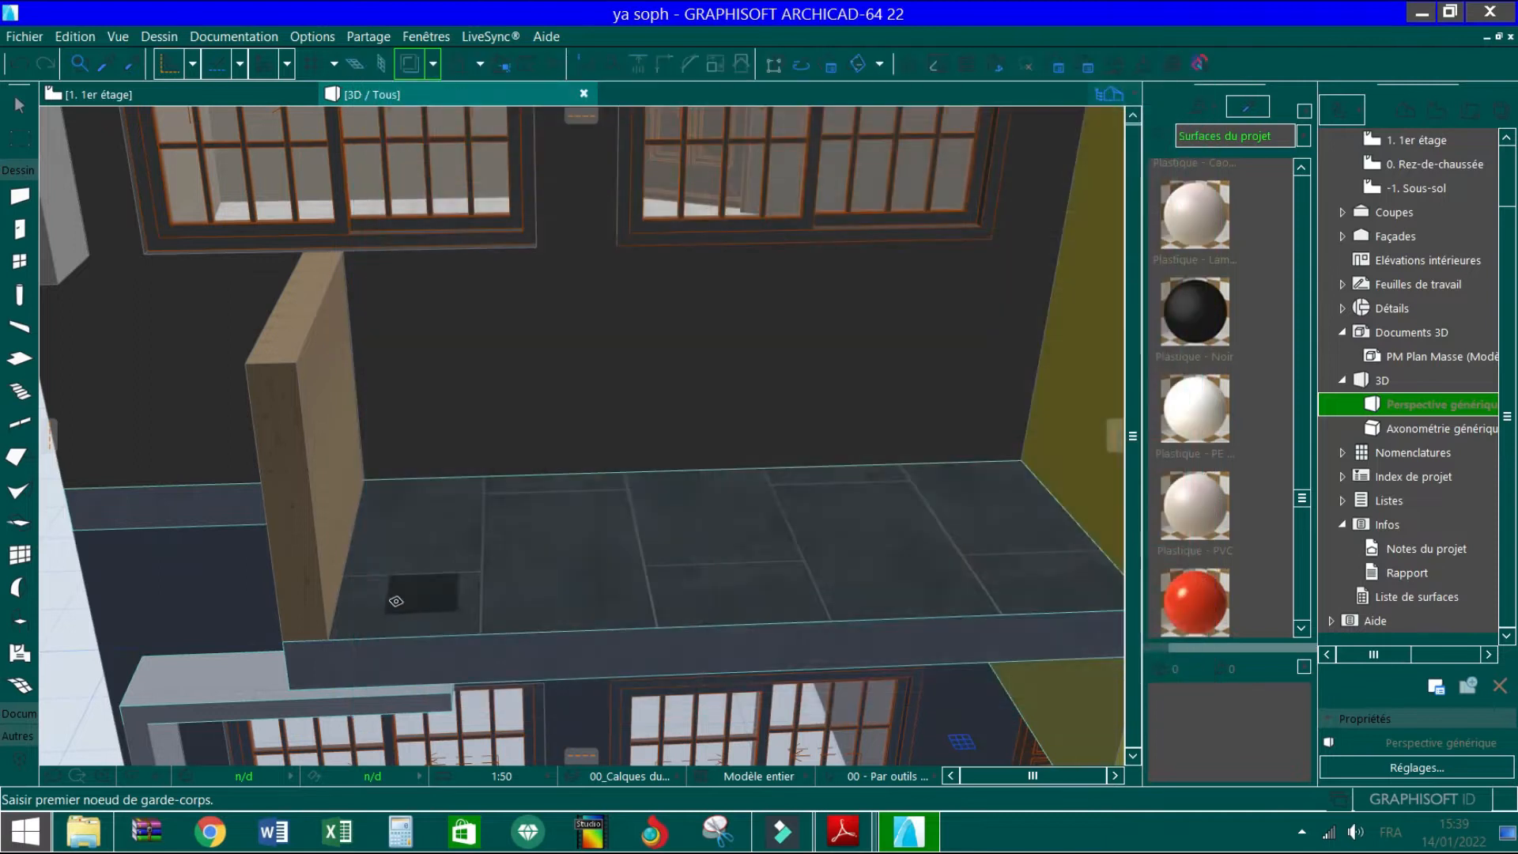
left_click(335, 623)
scroll(315, 601, "down", 3)
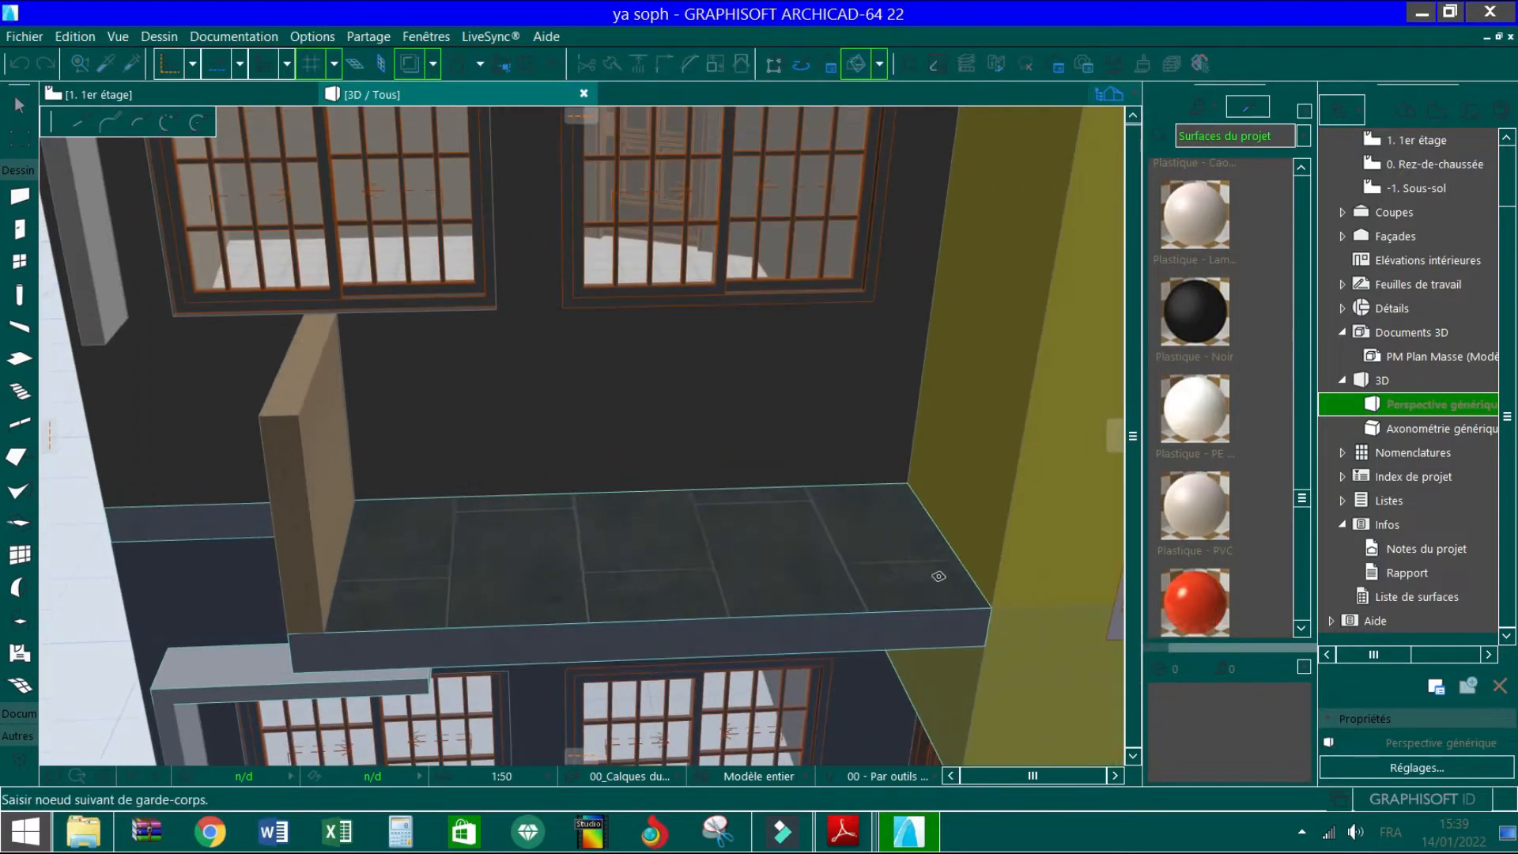
double_click(981, 590)
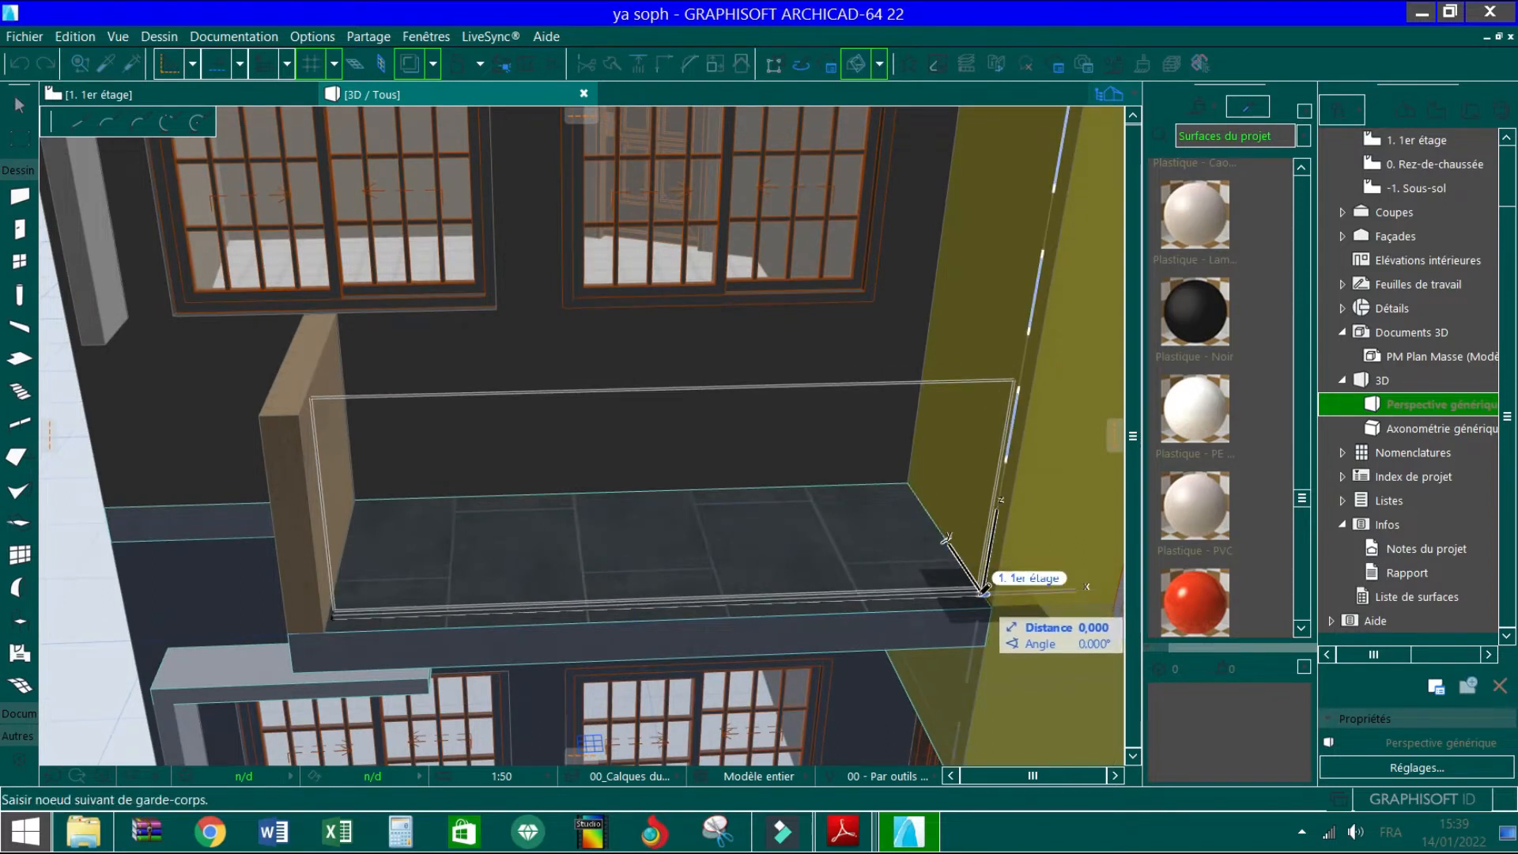
double_click(979, 590)
scroll(324, 483, "down", 3)
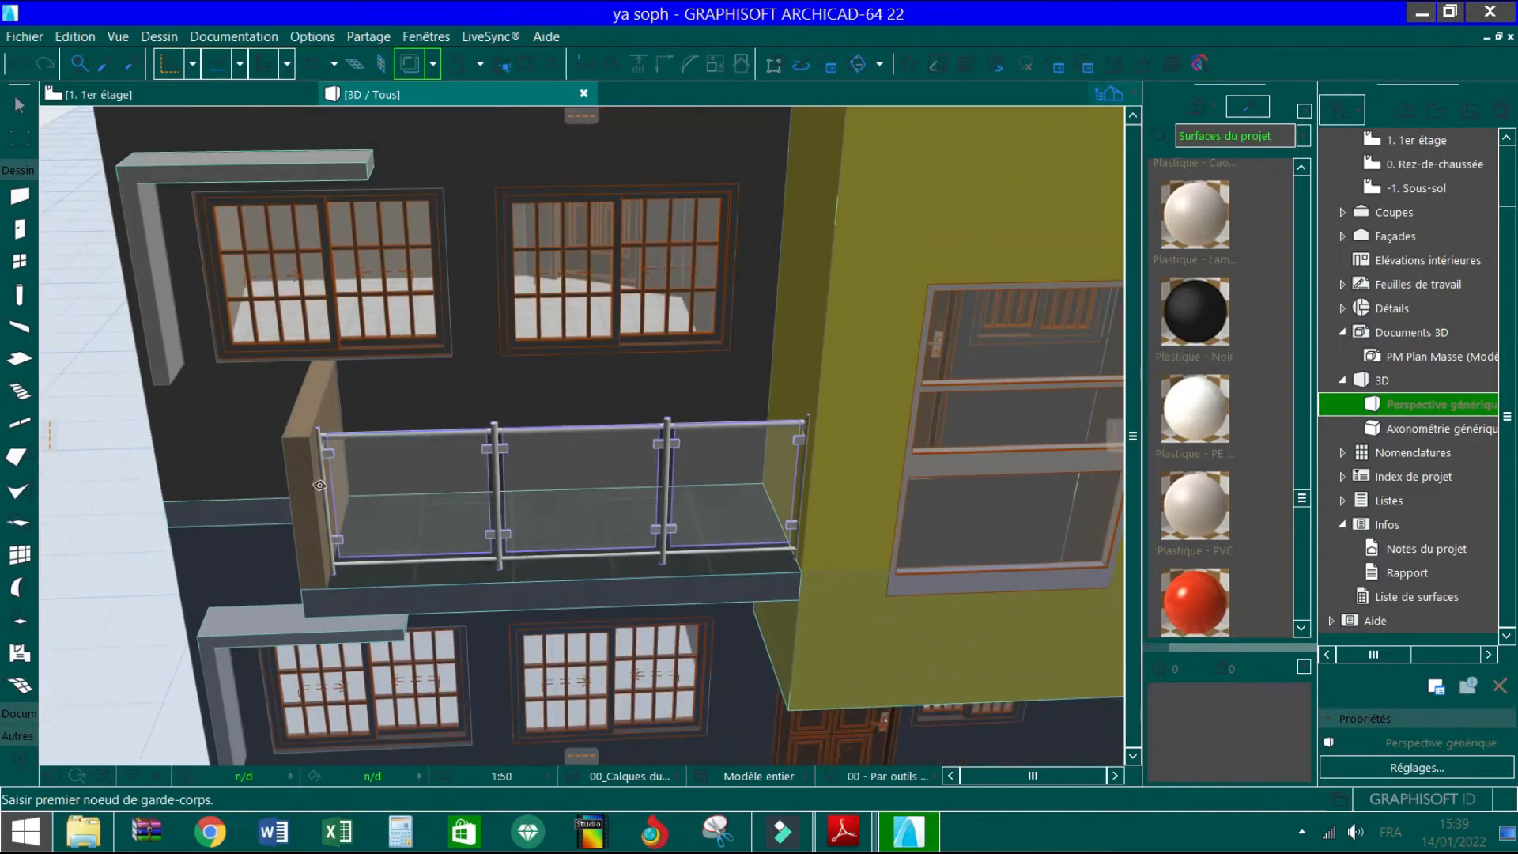
Examine the new balcony railing and its junction with the side wall from several angles around the facade
middle_click_drag(235, 504, 223, 509, "shift")
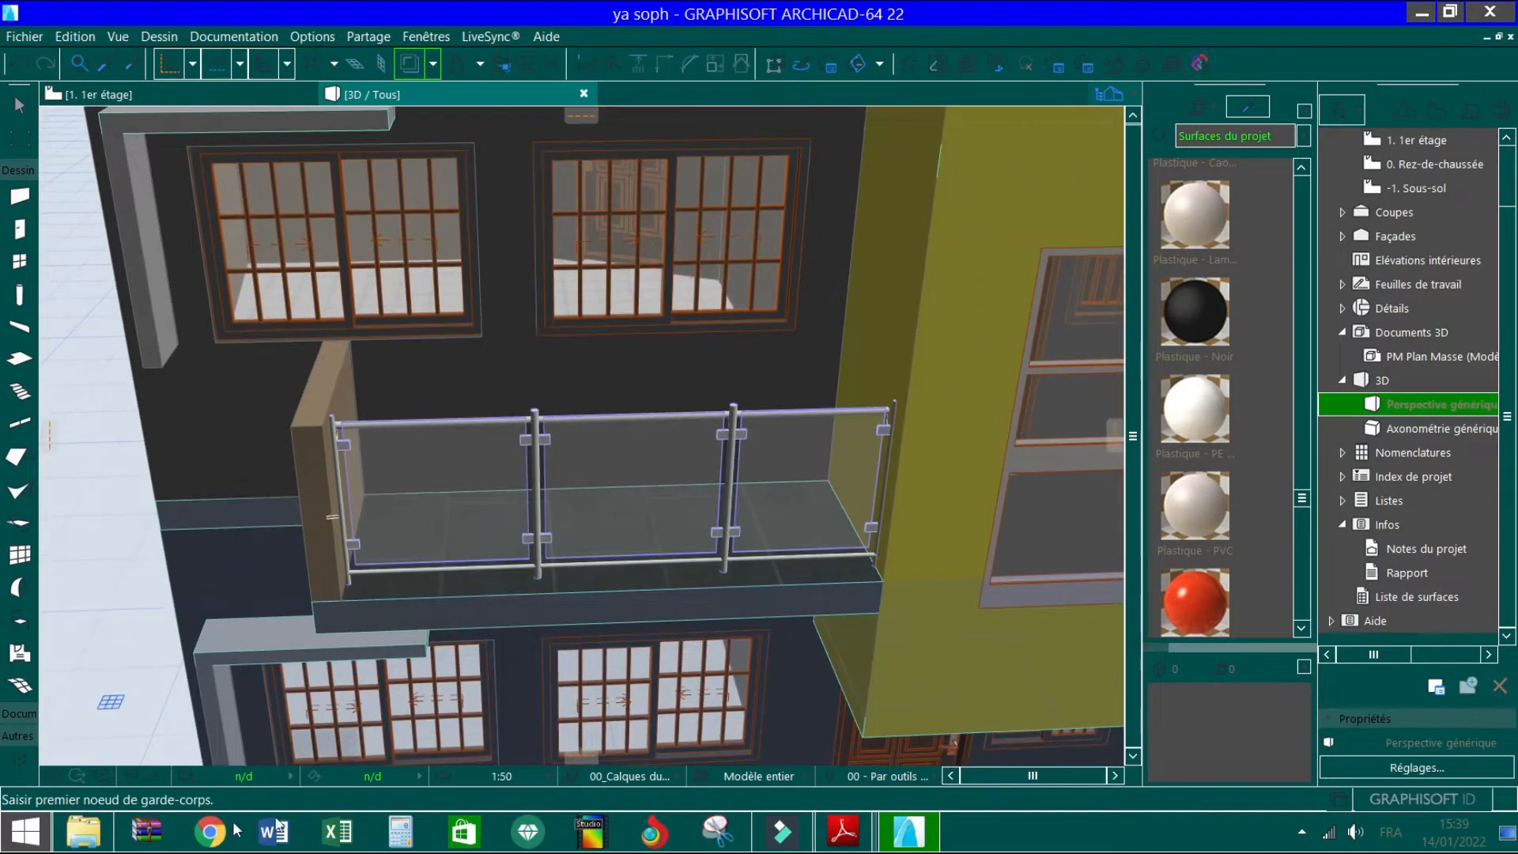
left_click(129, 781)
left_click_drag(617, 472, 847, 444)
left_click_drag(491, 481, 836, 379)
scroll(836, 379, "down", 10)
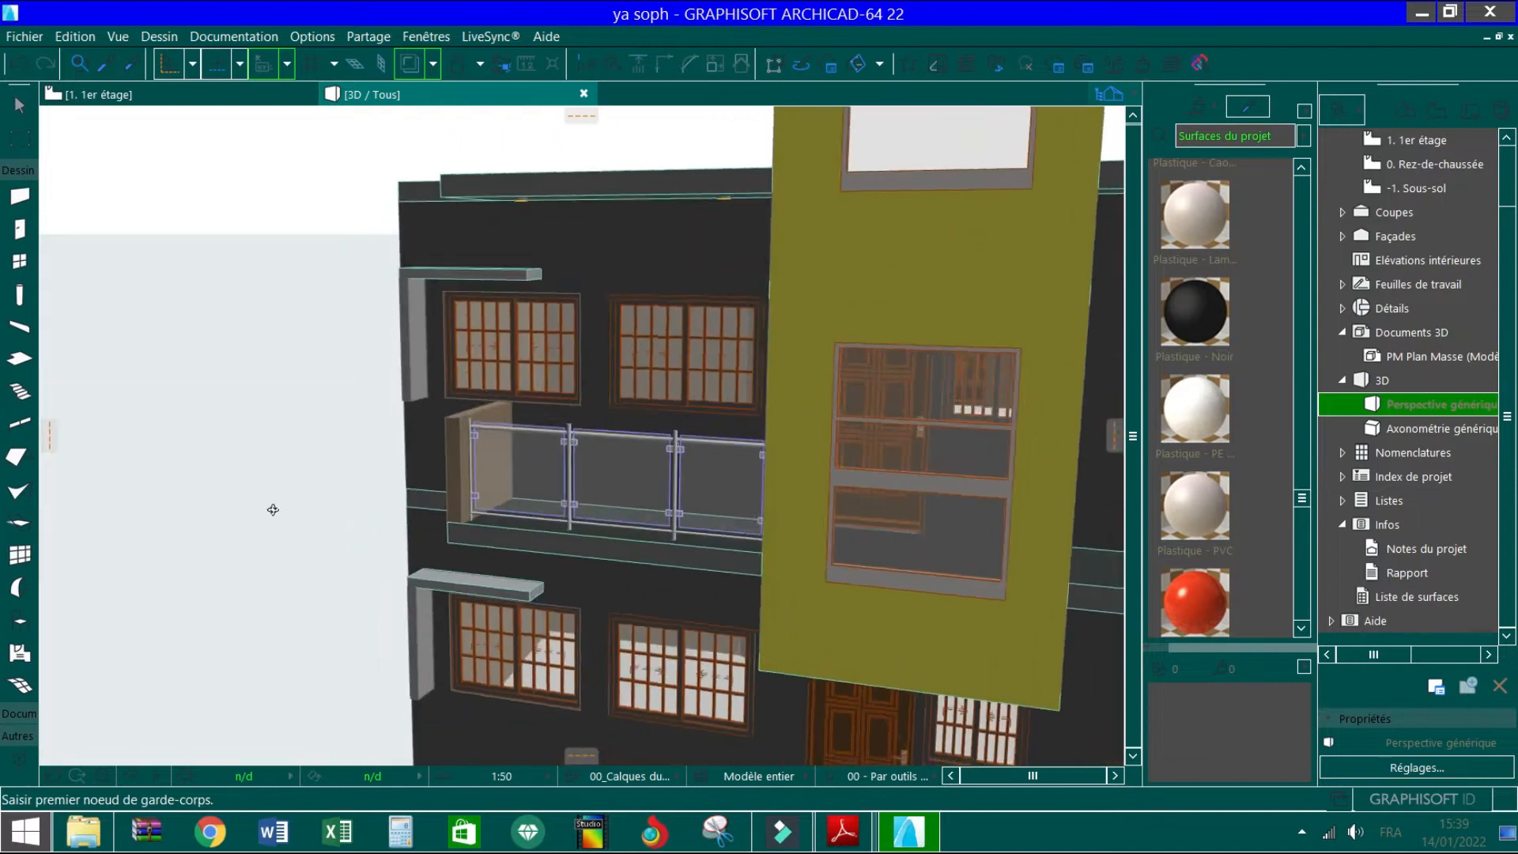
scroll(722, 563, "up", 5)
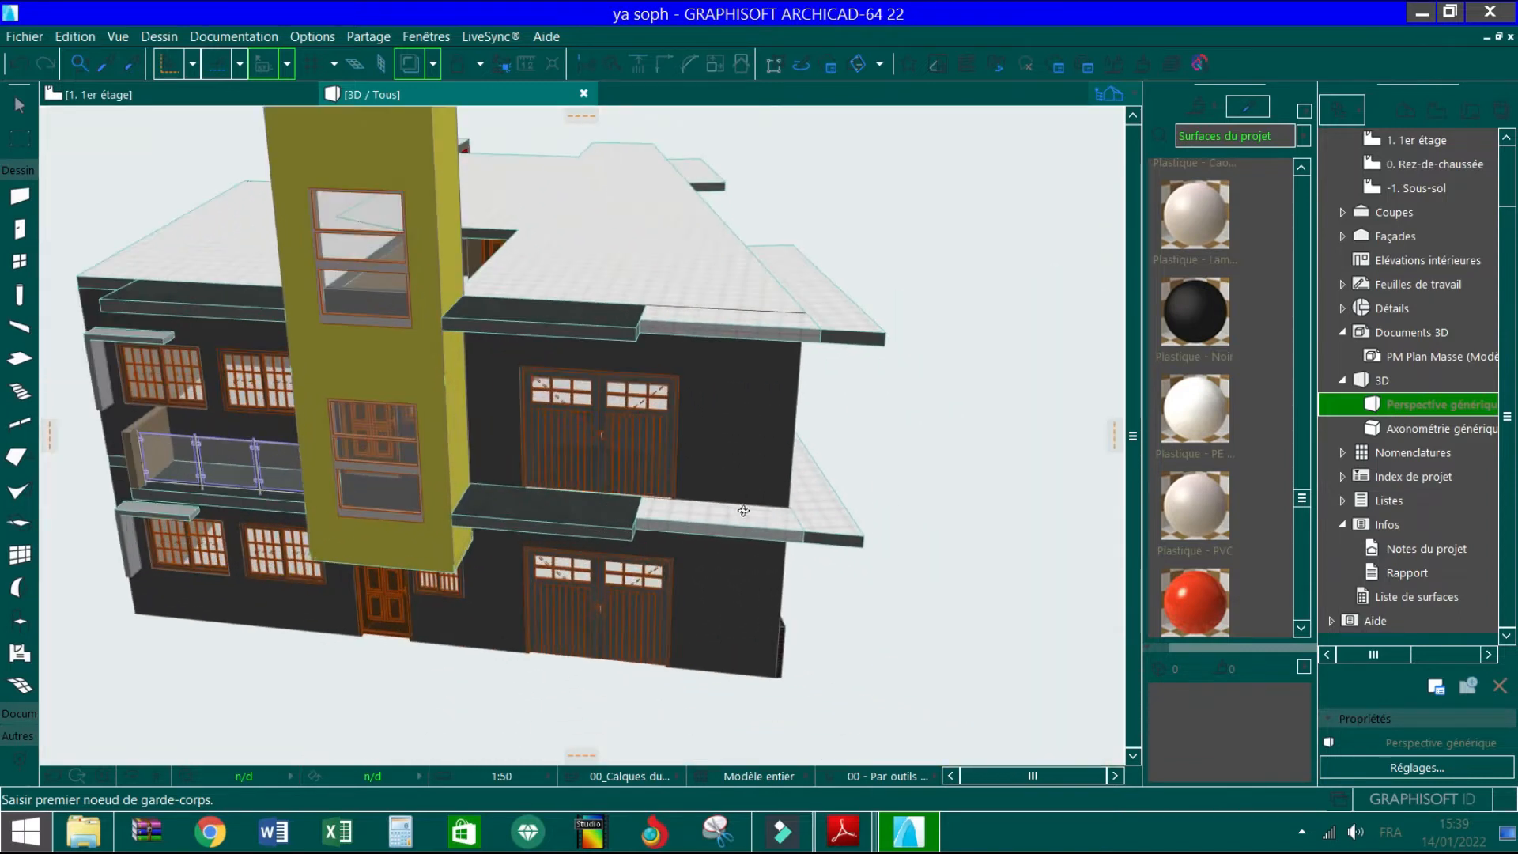
left_click_drag(523, 479, 233, 473)
scroll(300, 490, "up", 5)
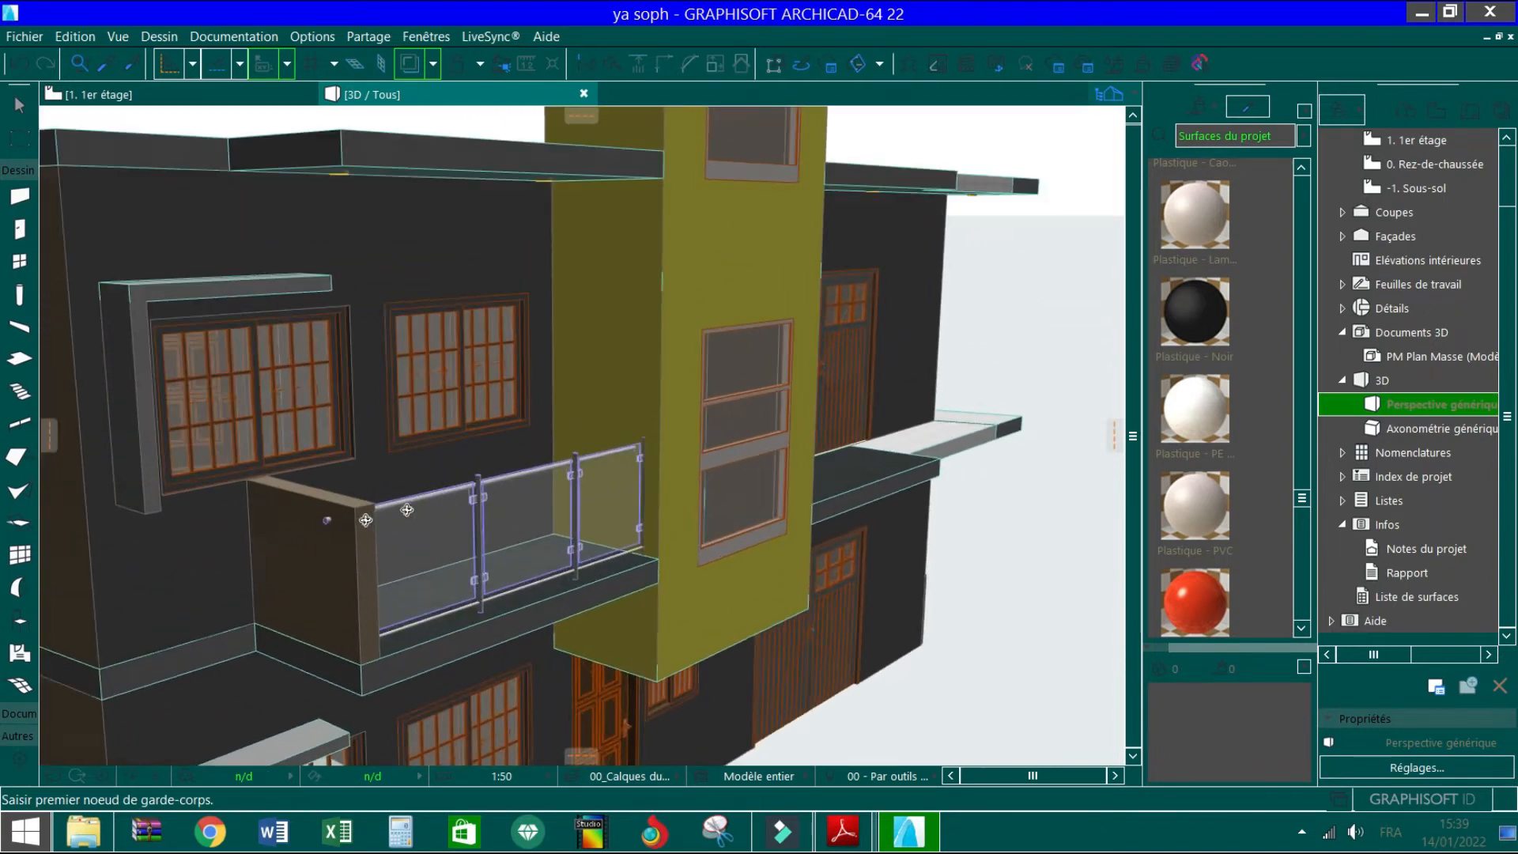
Try to move the glass railing by its end fitting that protrudes through the wooden side wall
scroll(383, 508, "up", 2)
scroll(383, 509, "up", 2)
left_click(403, 528)
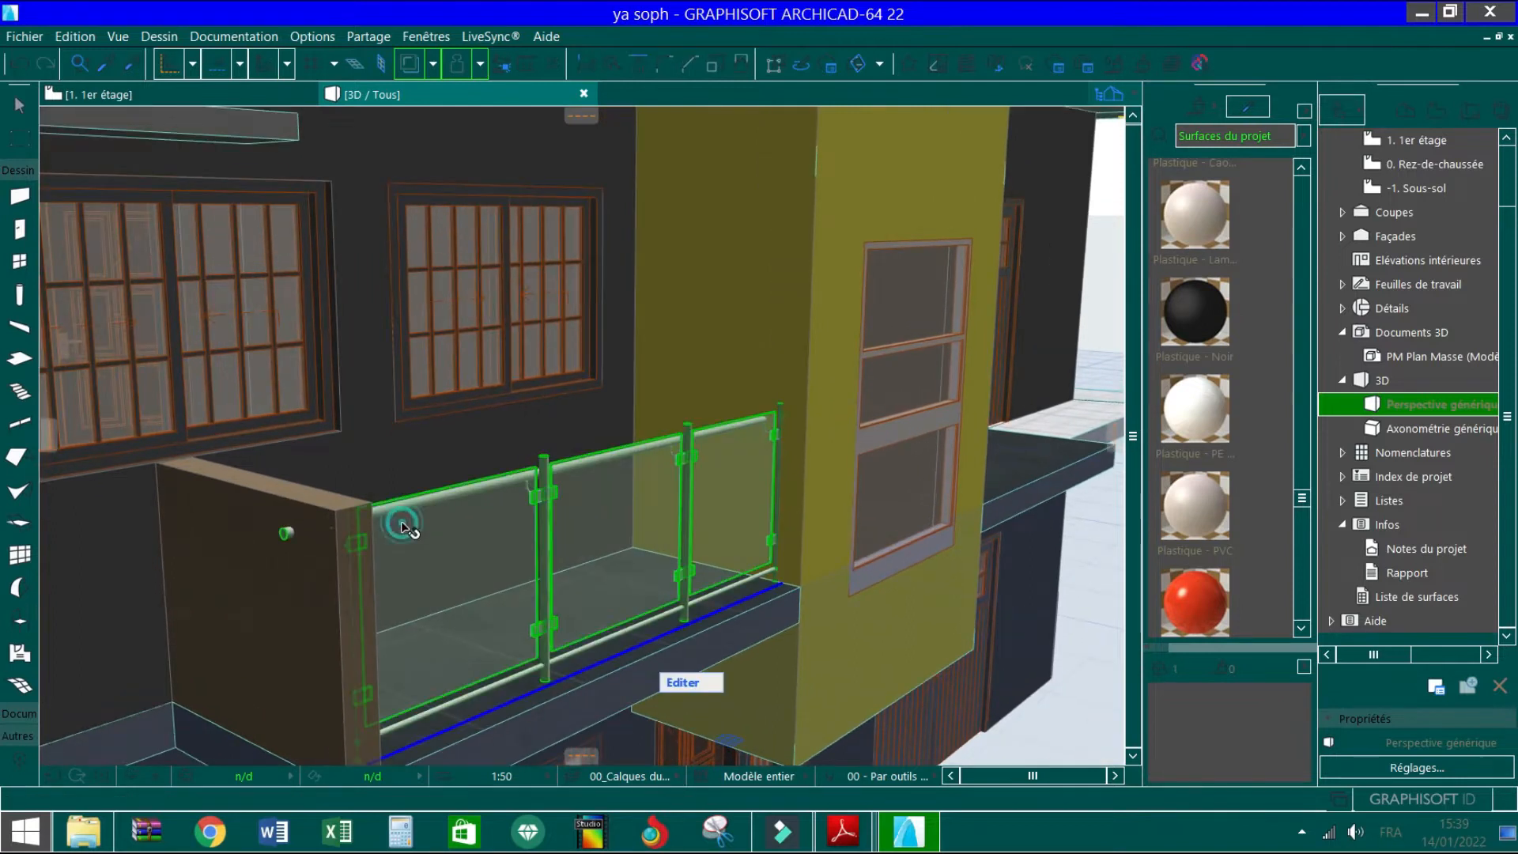
left_click(286, 532)
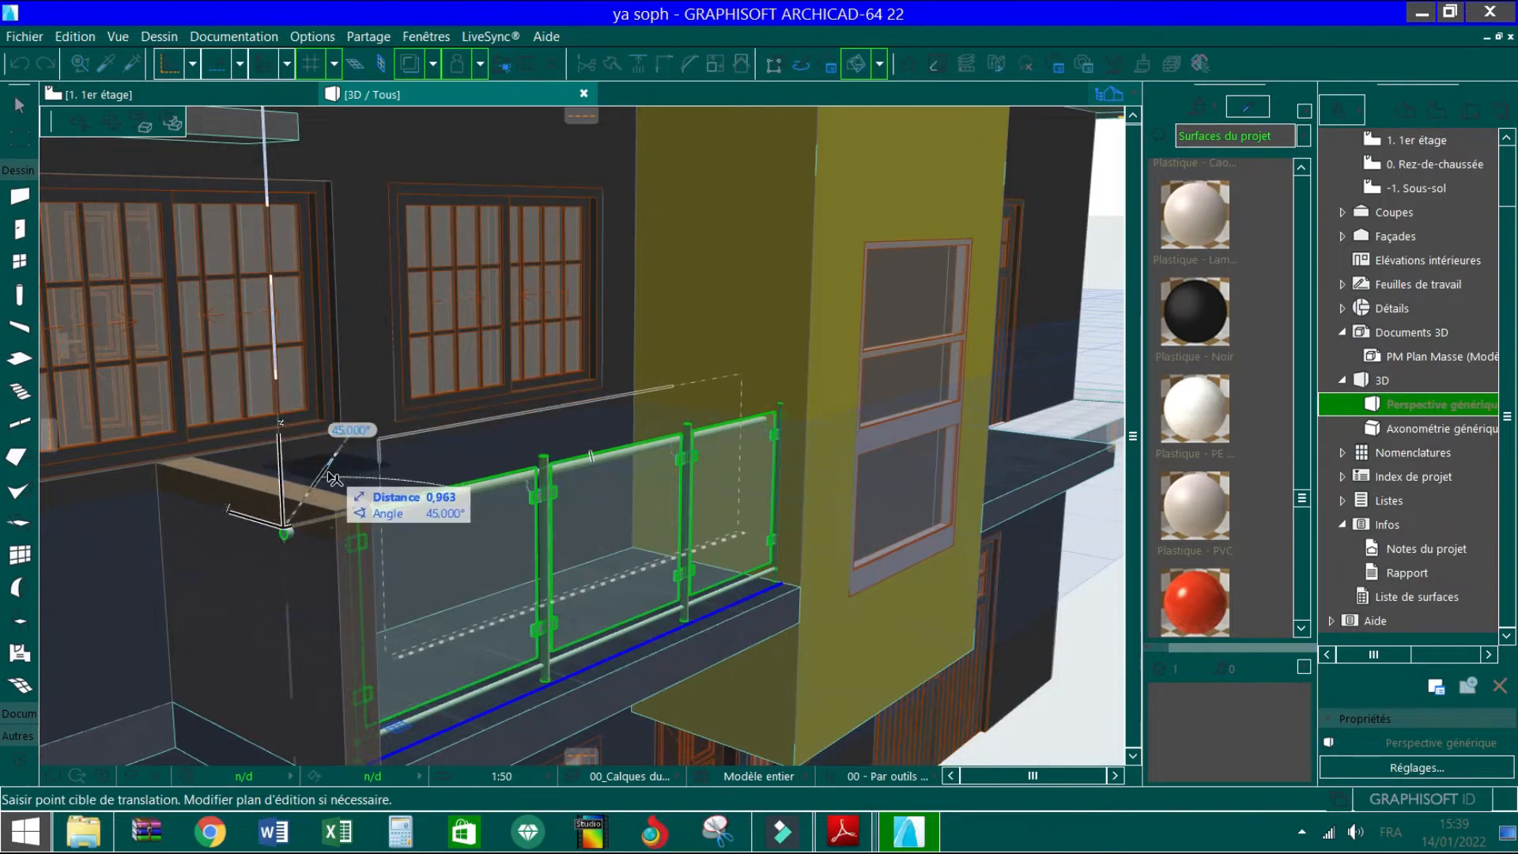
left_click(439, 507)
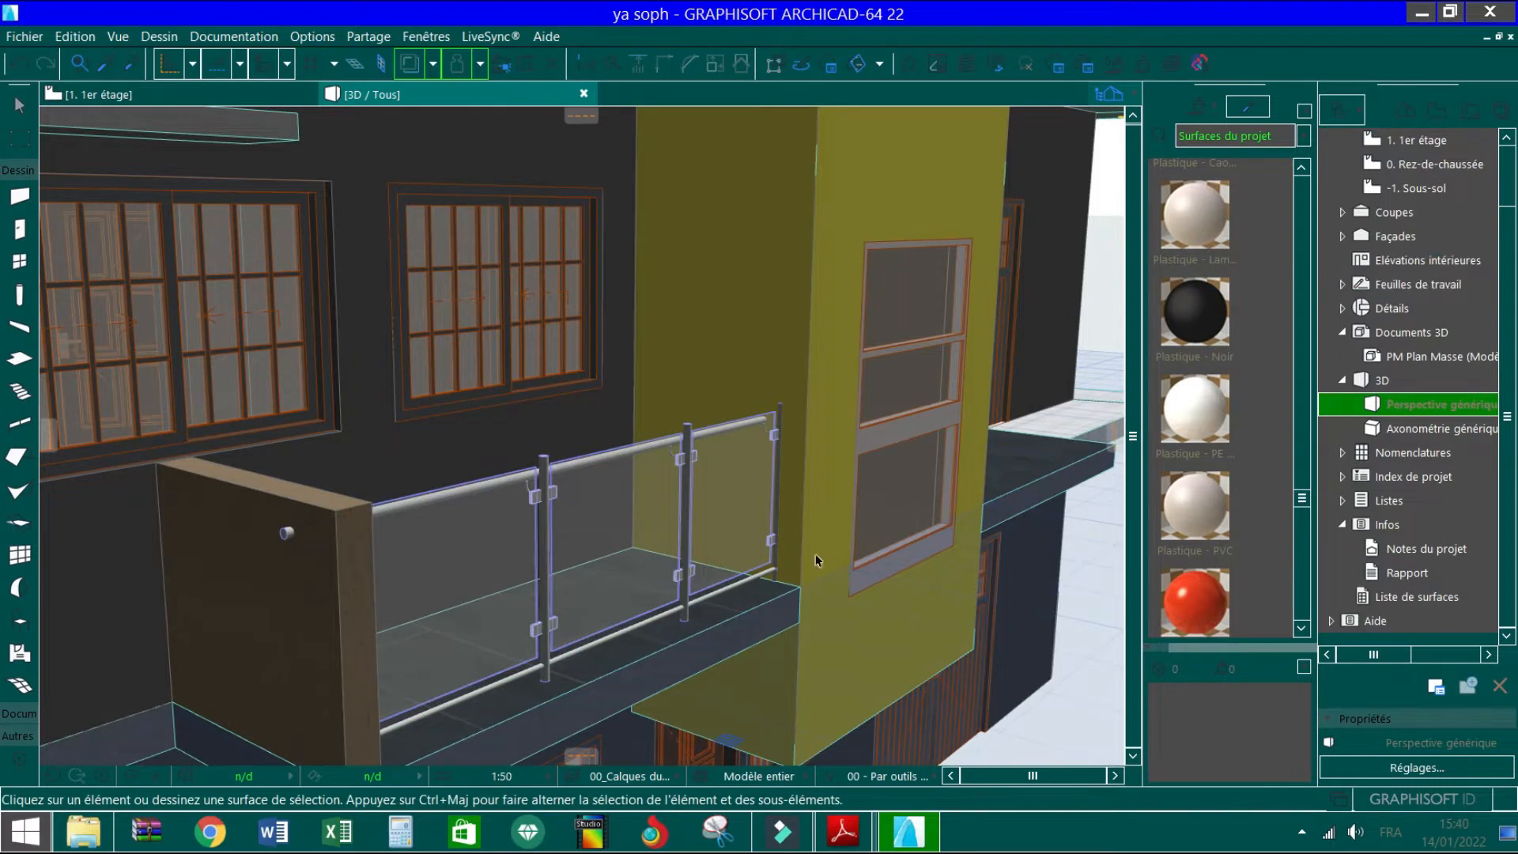
Open the 1er étage floor plan and pull the glass railing's end back from the wooden side wall
double_click(1423, 164)
scroll(462, 518, "up", 6)
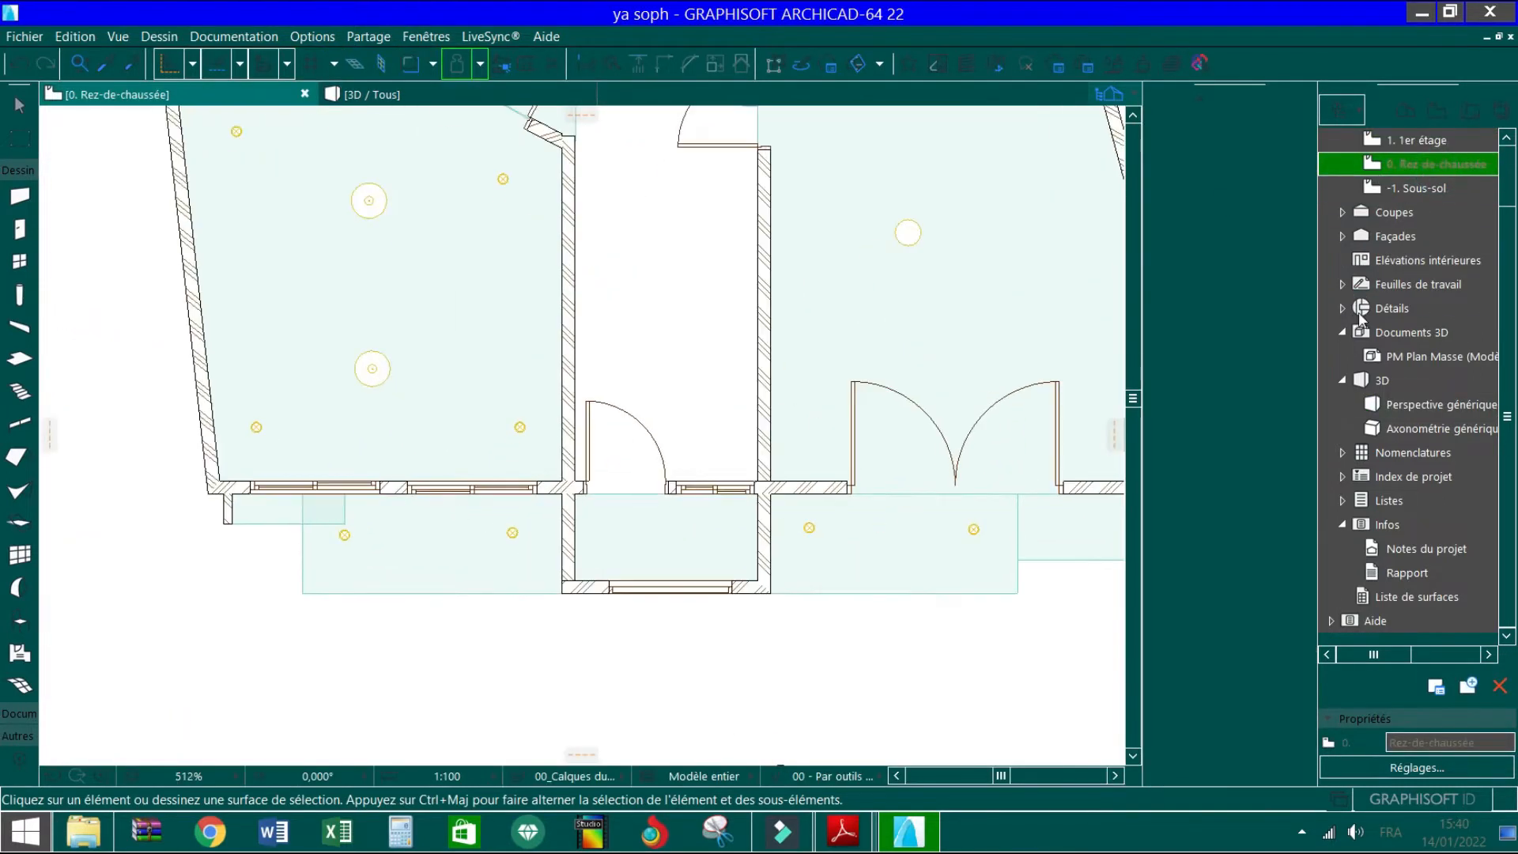
double_click(1440, 141)
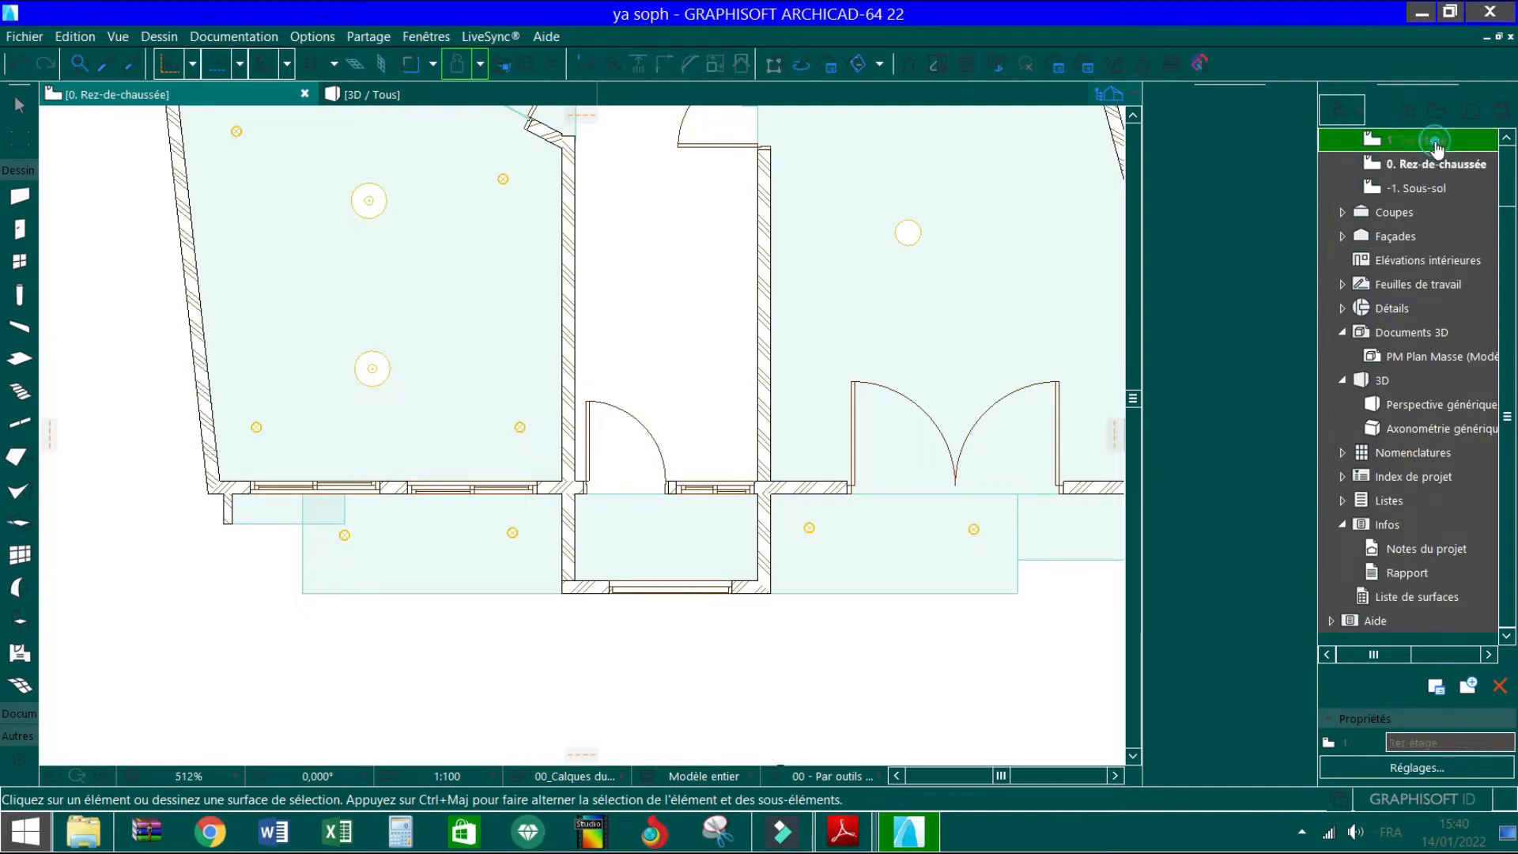
scroll(379, 581, "up", 6)
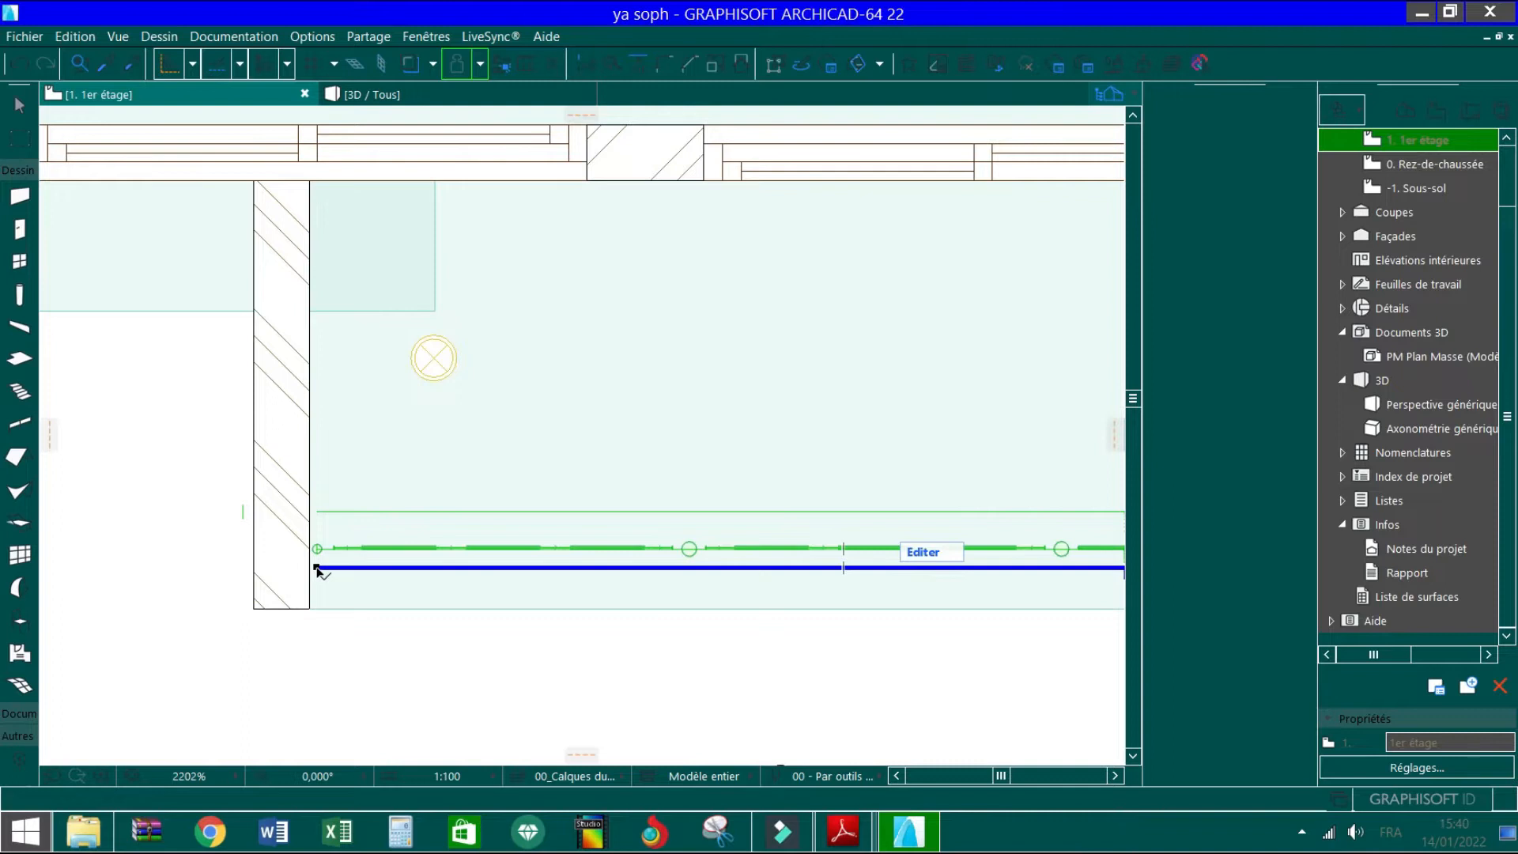
left_click(317, 567)
left_click(345, 567)
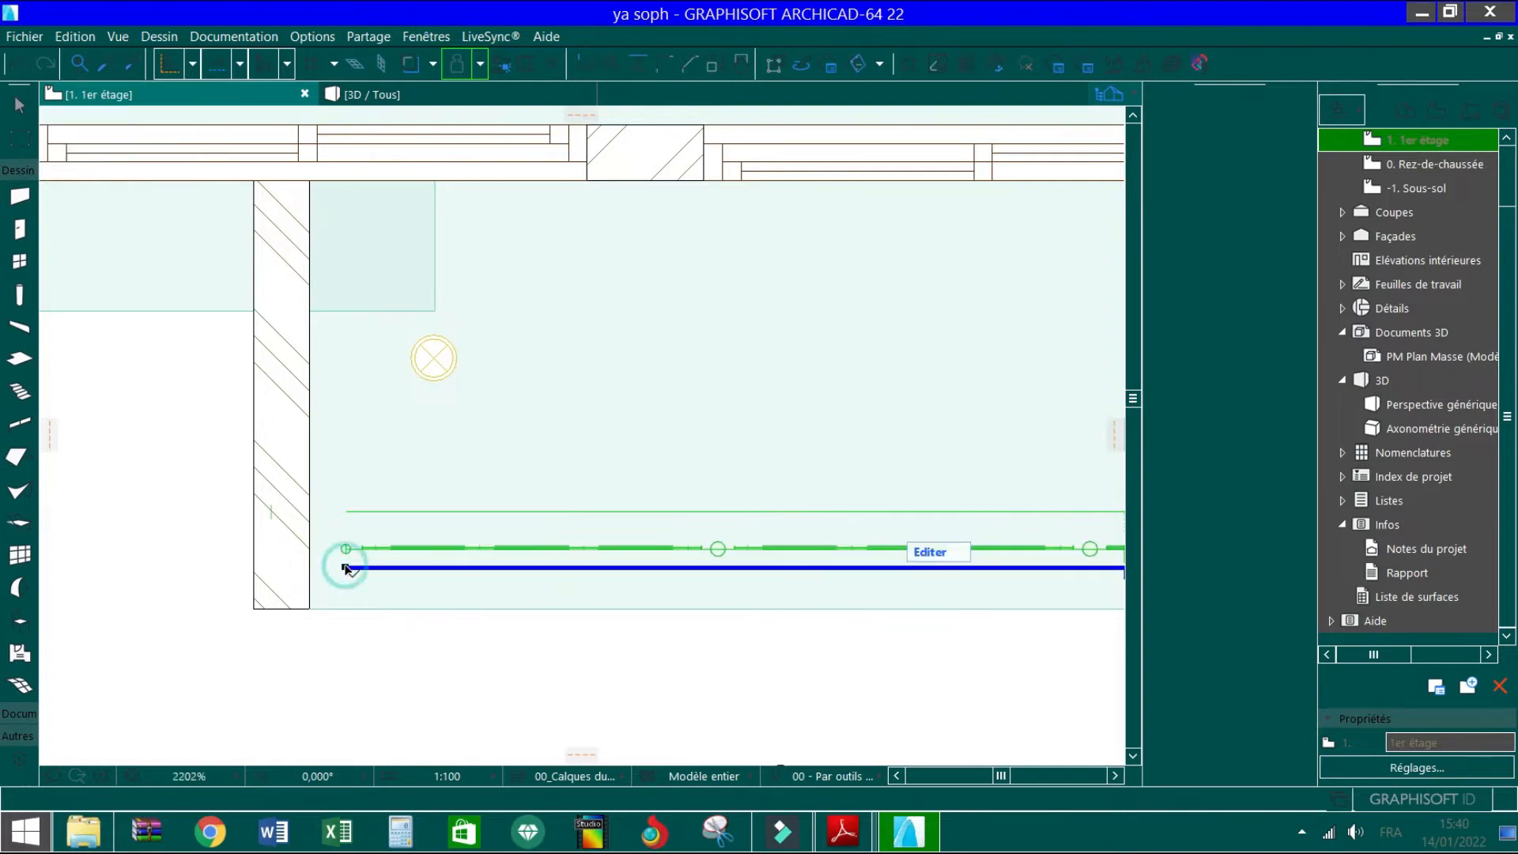
Pull the glass railing's opposite end back slightly from the projecting tower wall
scroll(208, 543, "down", 3)
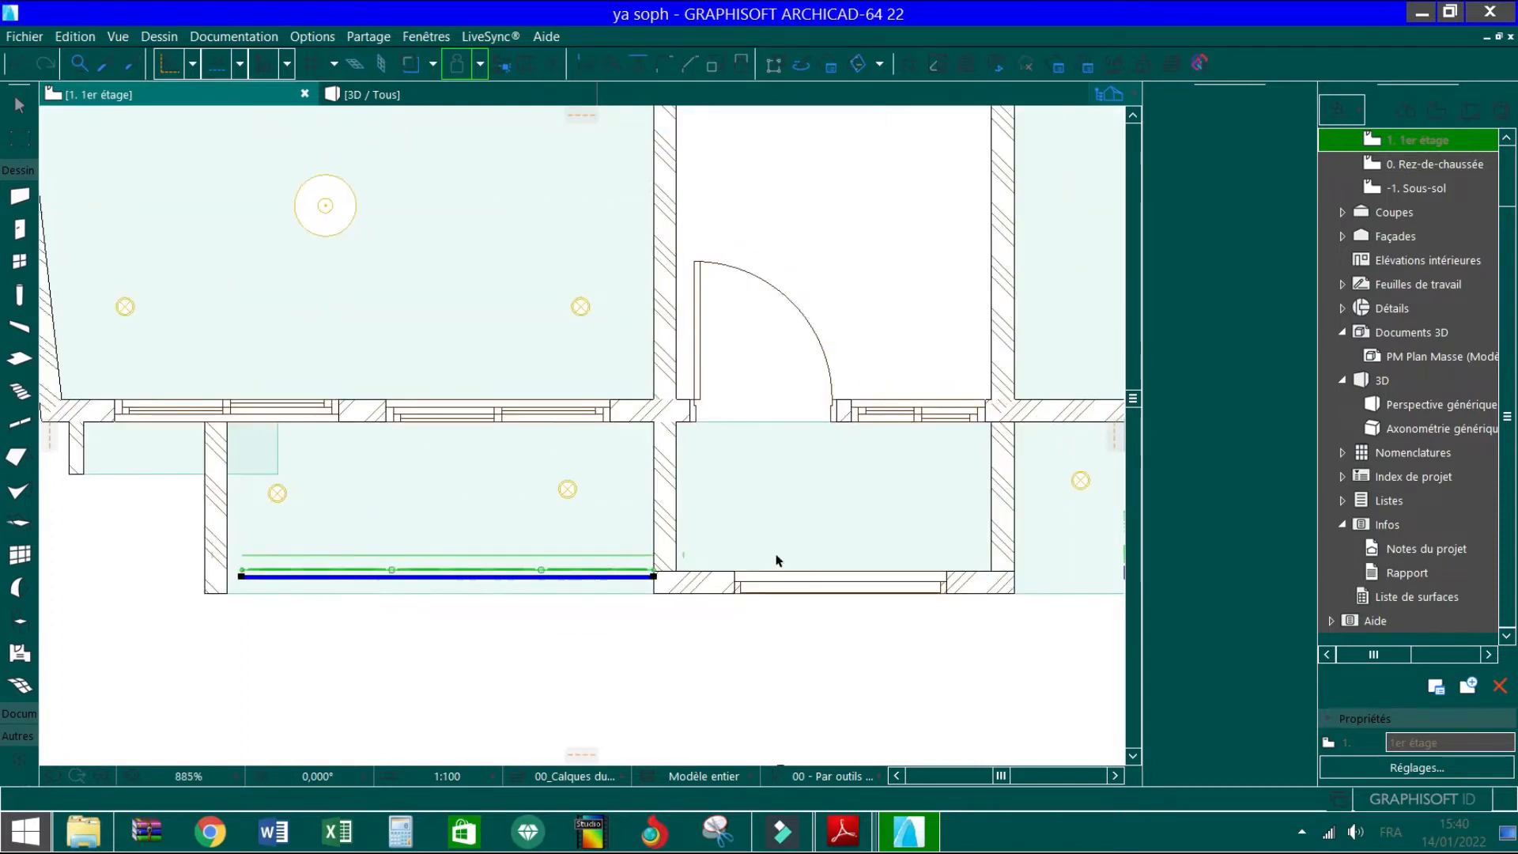
scroll(632, 593, "up", 2)
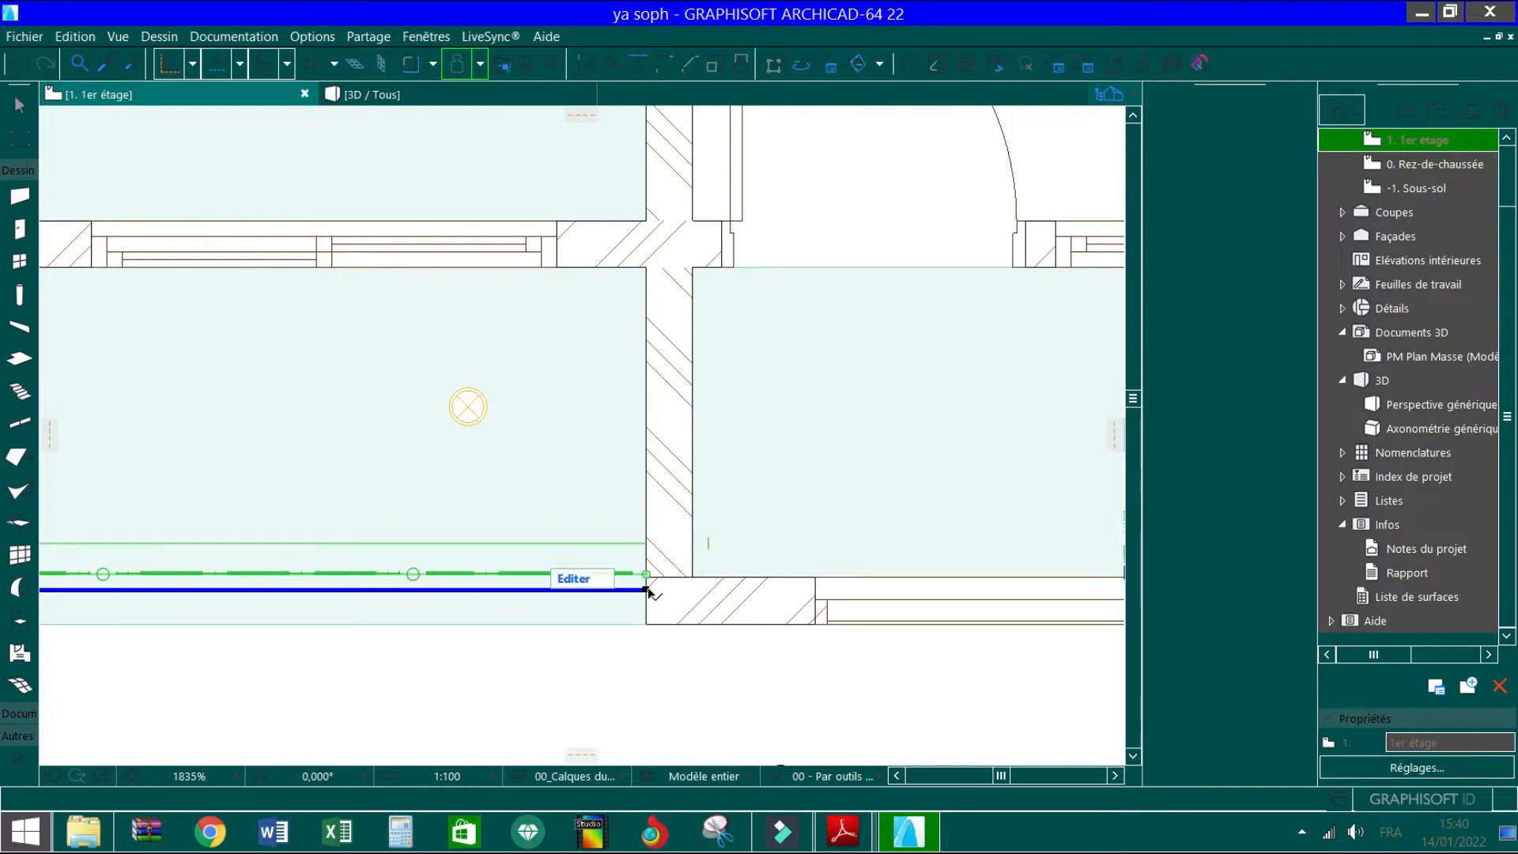
left_click(647, 590)
left_click(635, 589)
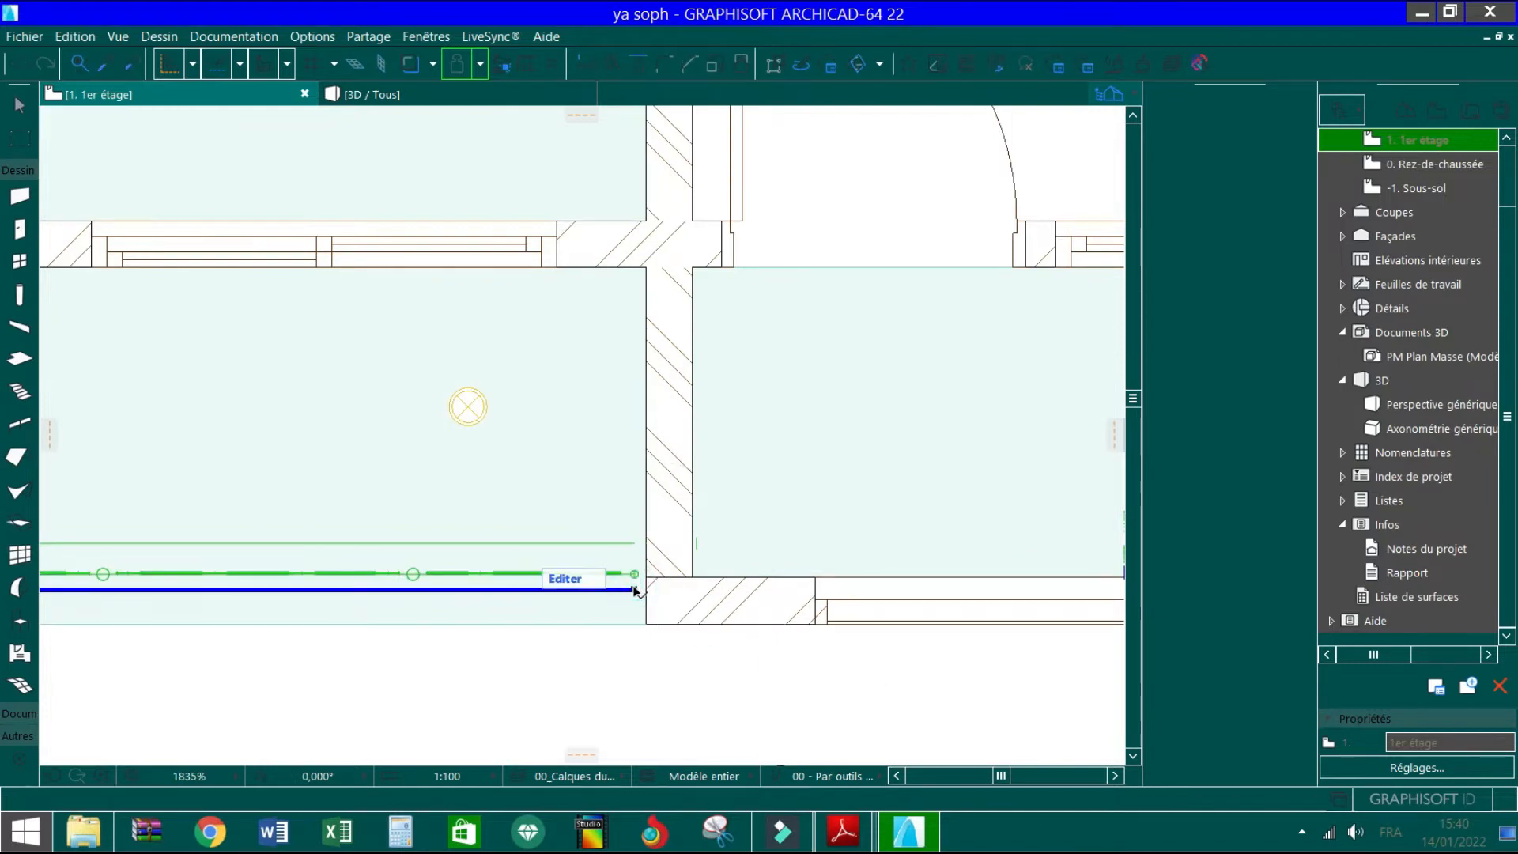
scroll(656, 521, "down", 2)
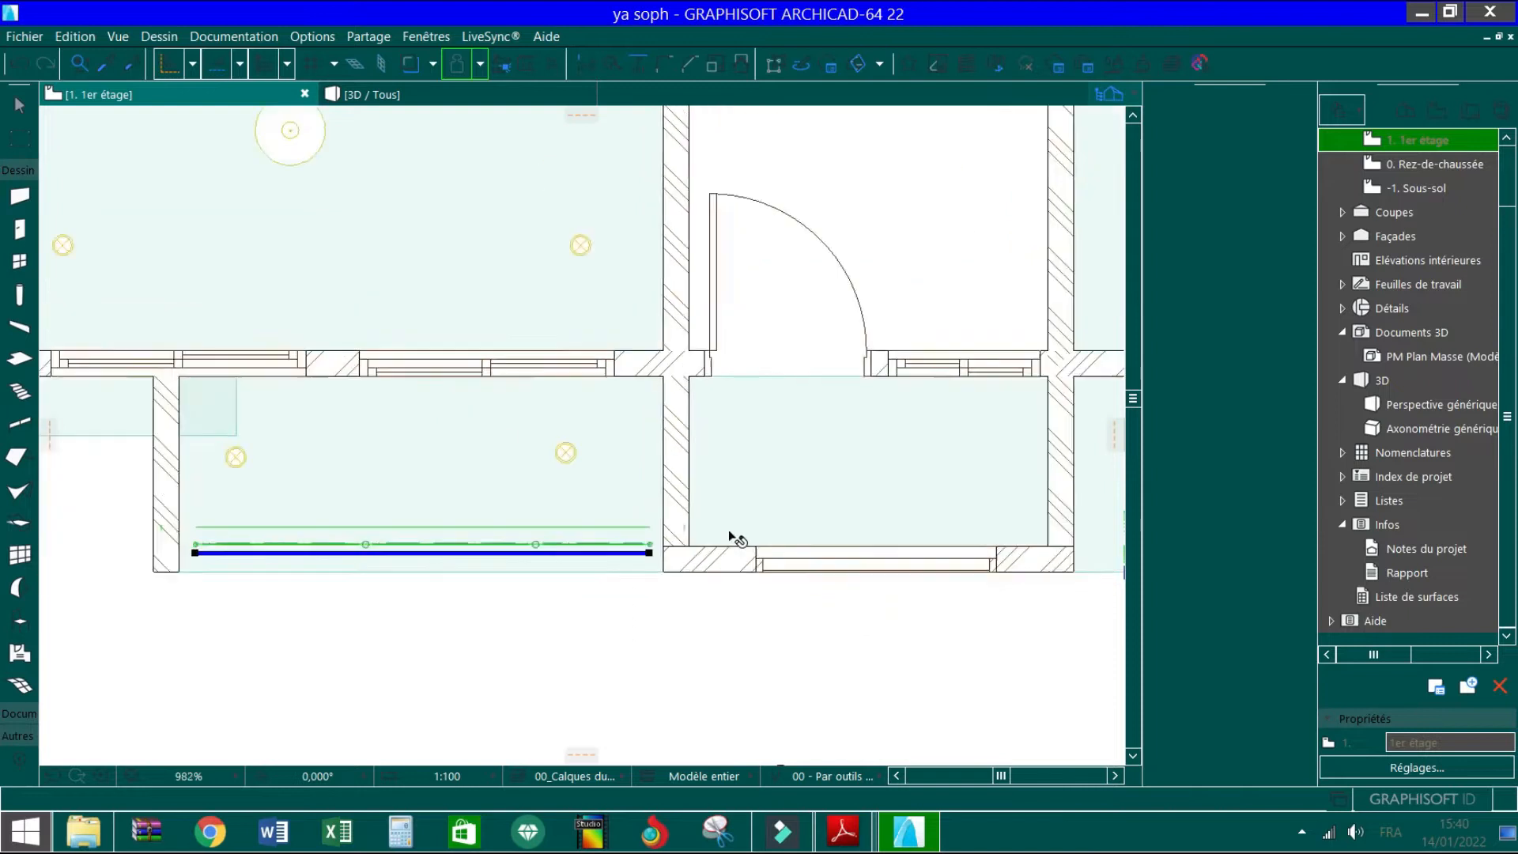
scroll(713, 525, "down", 2)
left_click(383, 610)
scroll(321, 542, "up", 2)
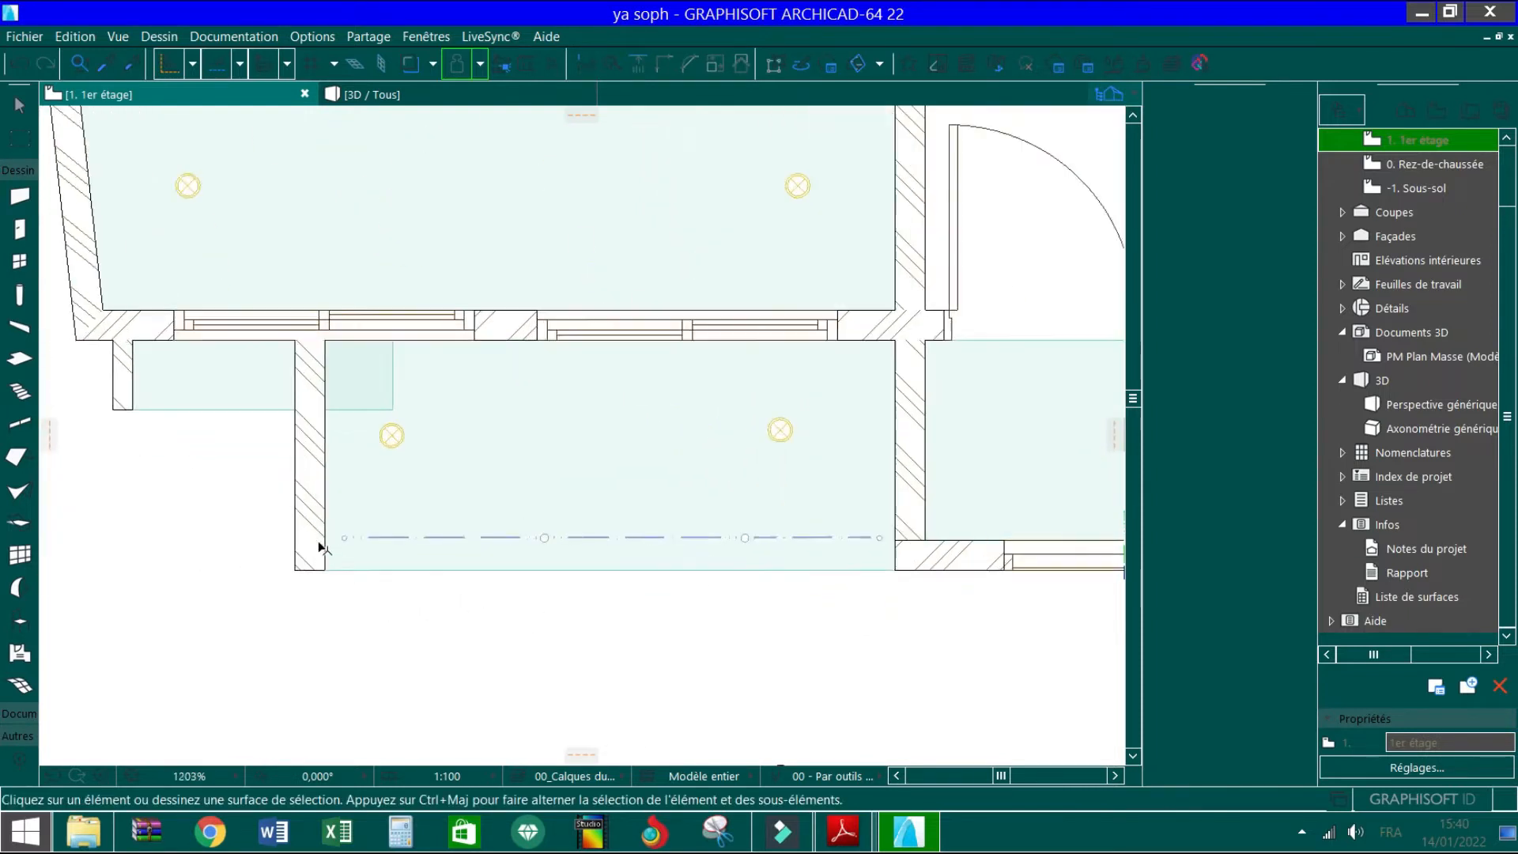
scroll(348, 551, "down", 5)
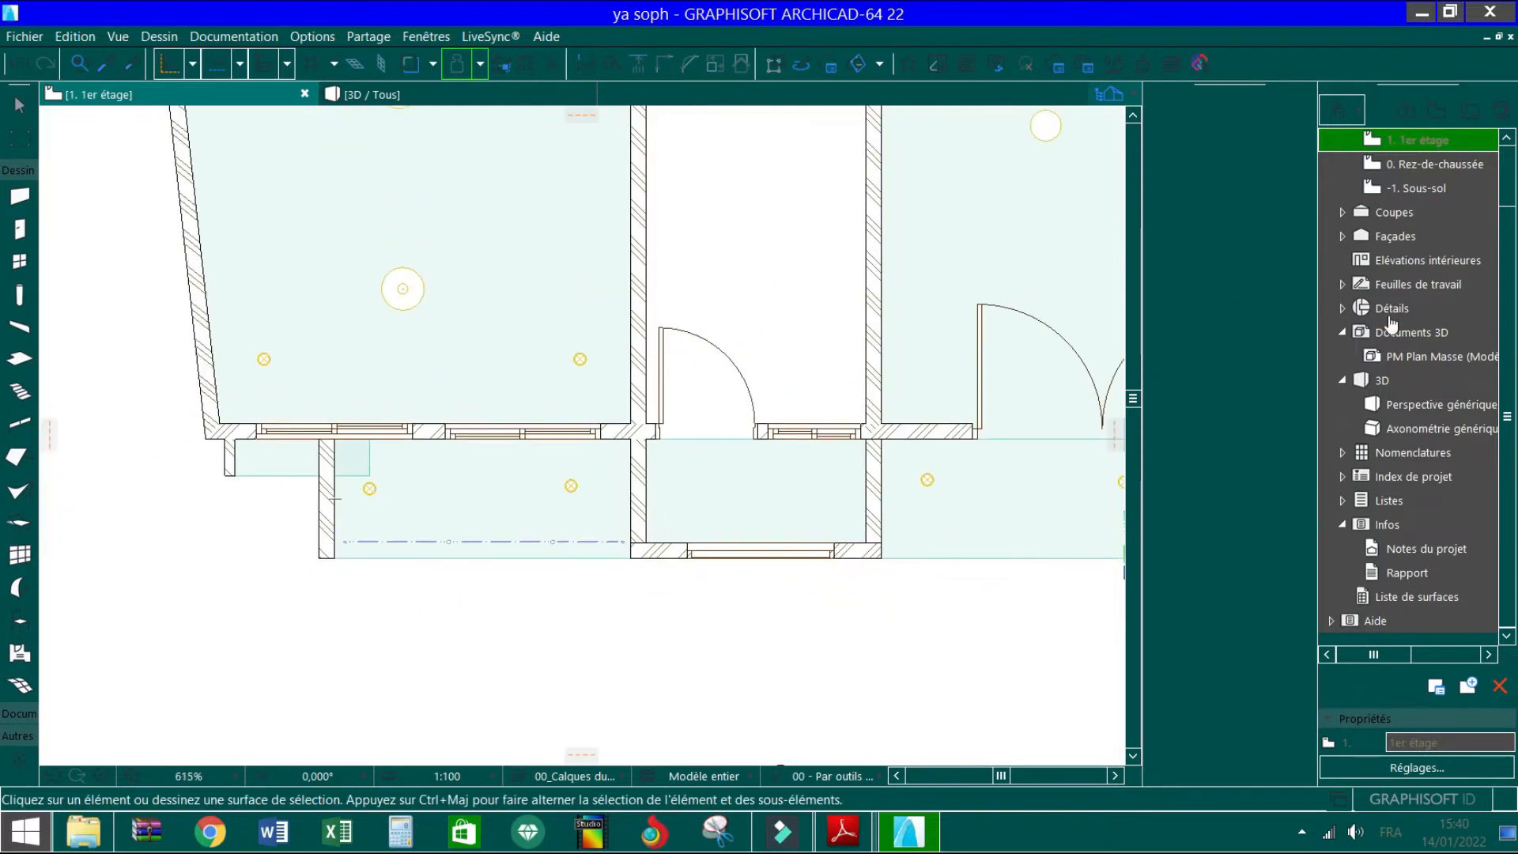
Copy the wooden side wall about 8.18 m across the facade to the outer end of the balcony beyond the tower
left_click(318, 470)
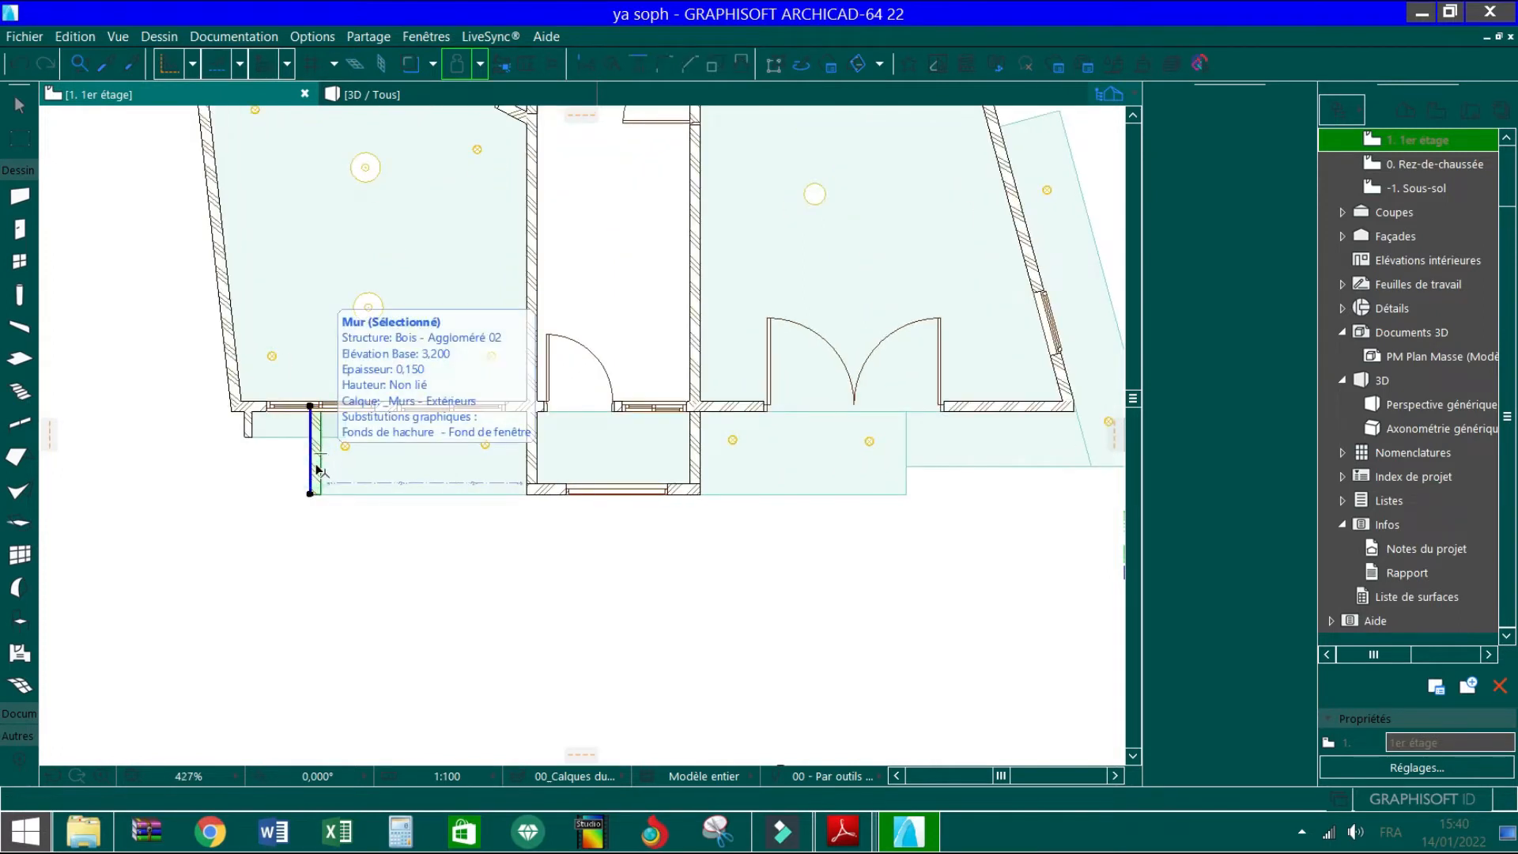
key("ctrl+shift+d")
left_click(311, 407)
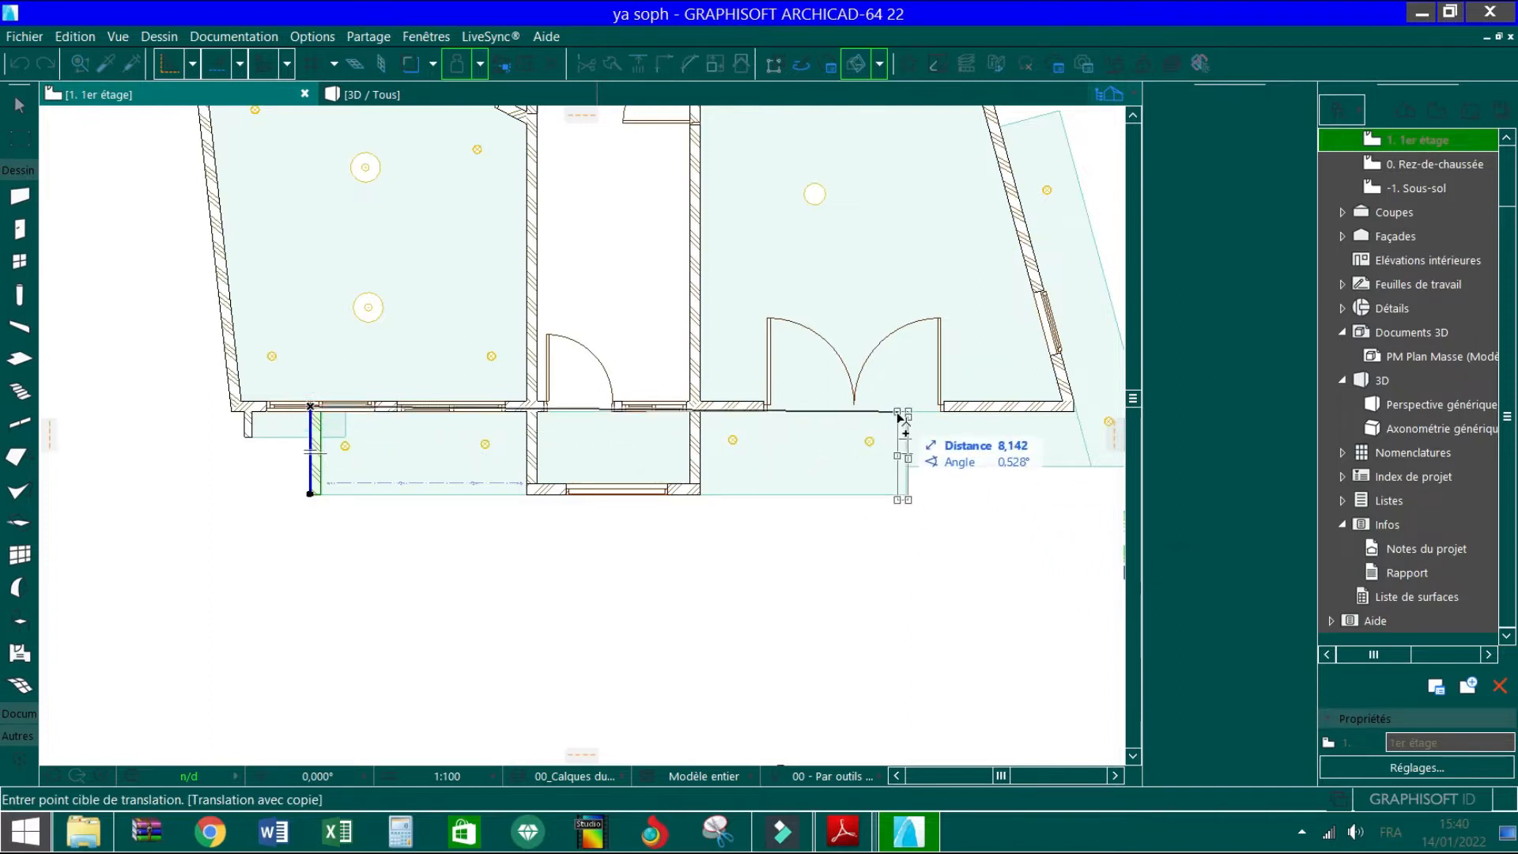
scroll(902, 417, "up", 2)
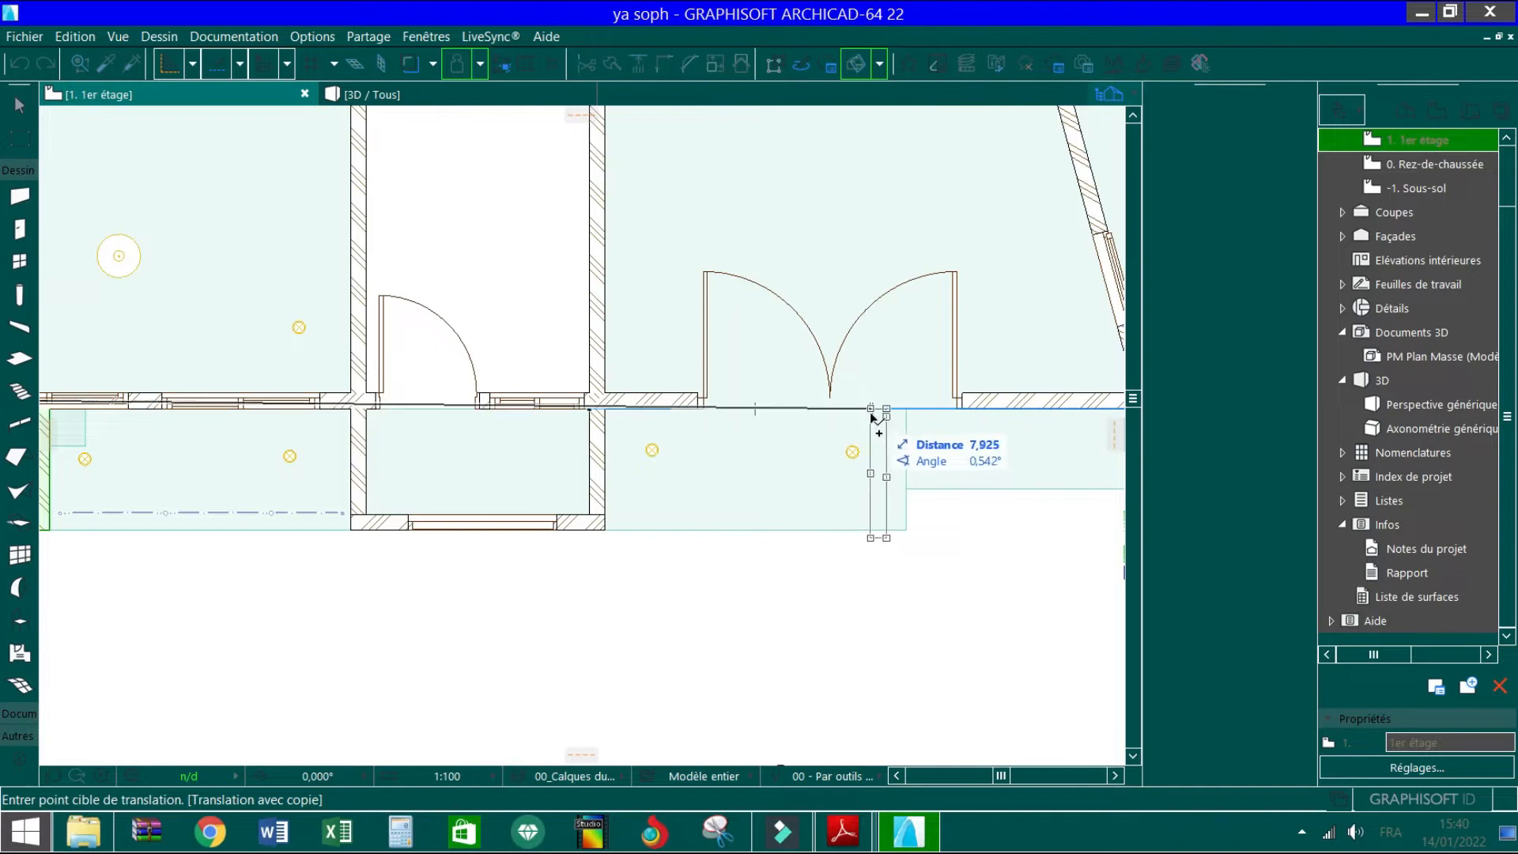
scroll(909, 397, "down", 1)
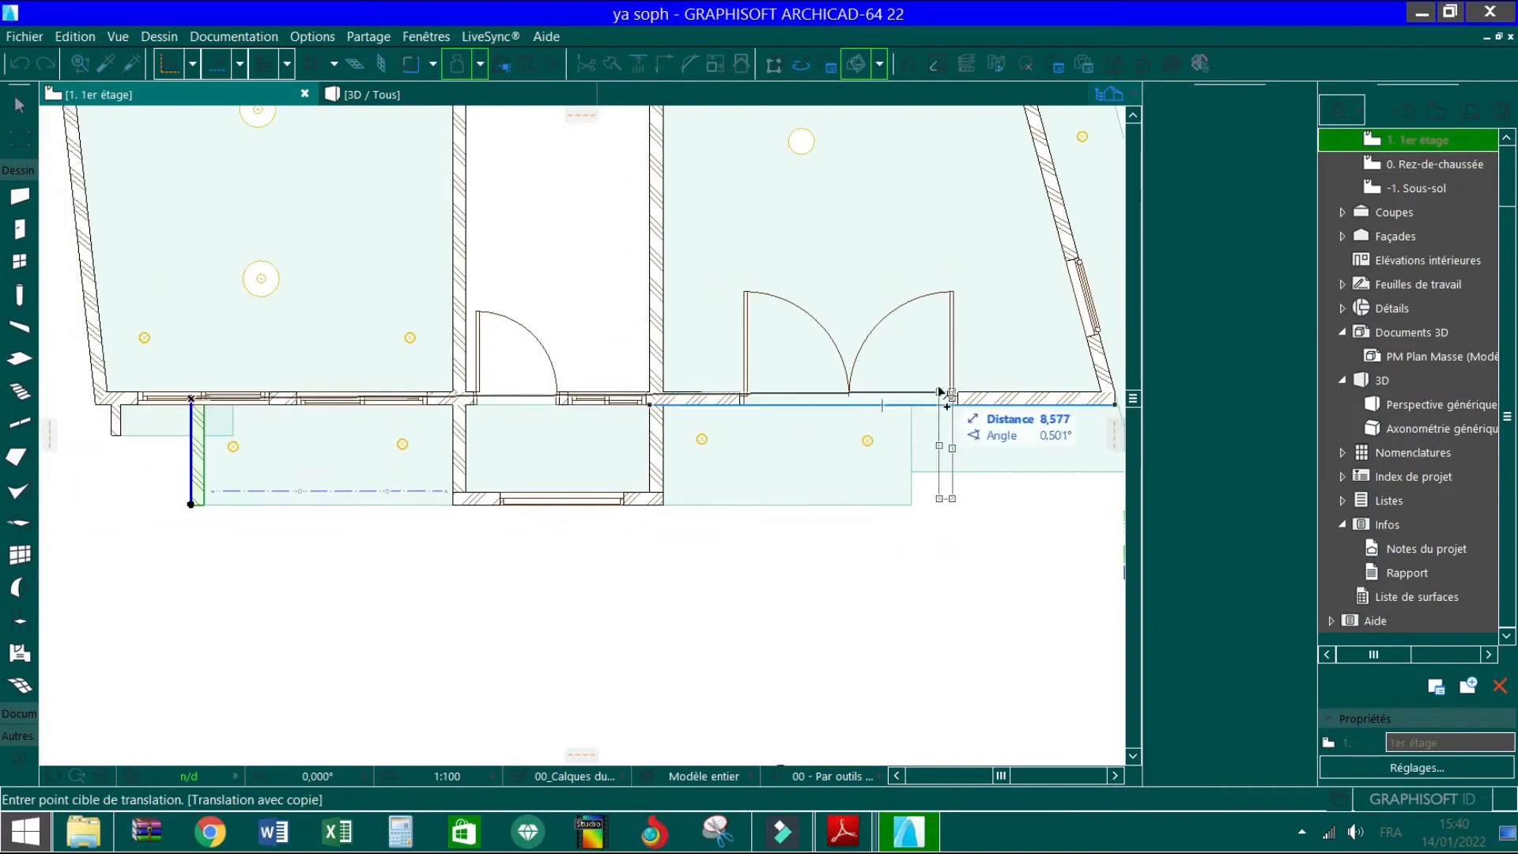
scroll(910, 397, "up", 1)
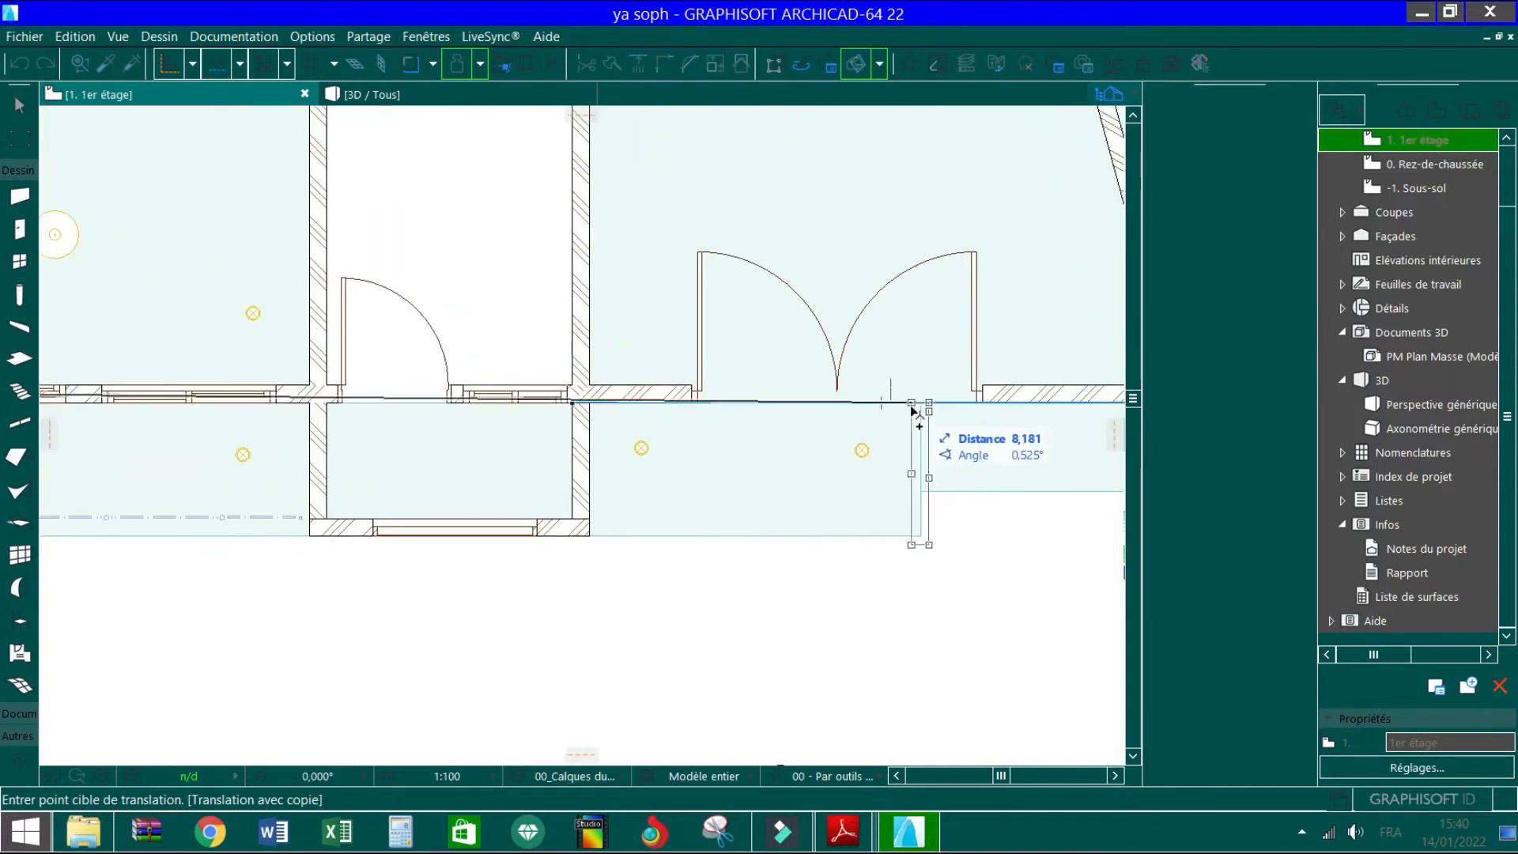
left_click(911, 406)
scroll(759, 470, "down", 2)
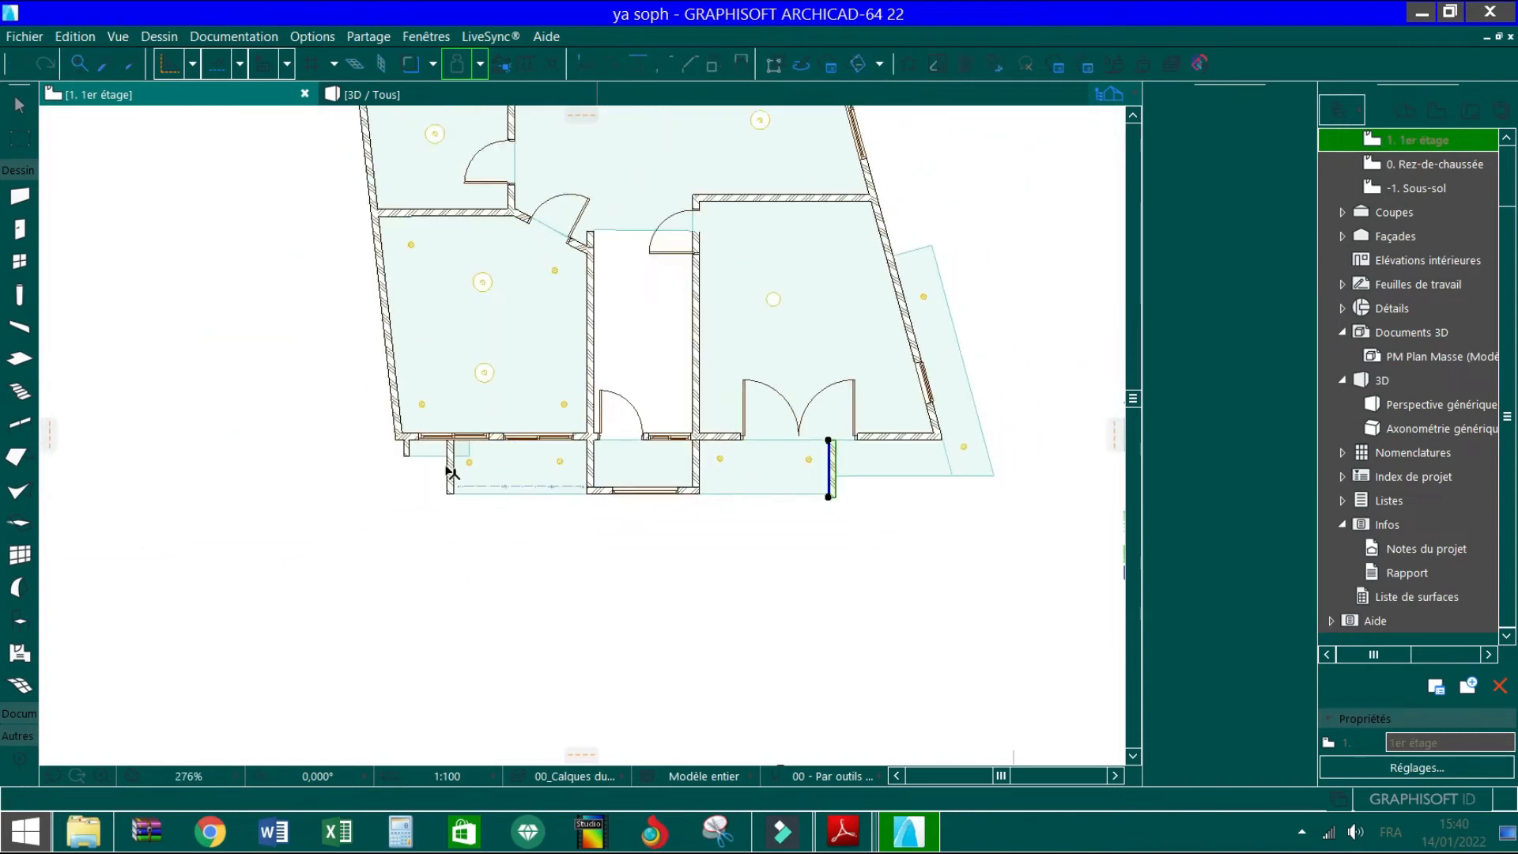
key("Escape")
Shorten the original wooden side wall to 1.150 m so that it ends at the facade's outer face
scroll(450, 329, "up", 2)
scroll(428, 454, "up", 2)
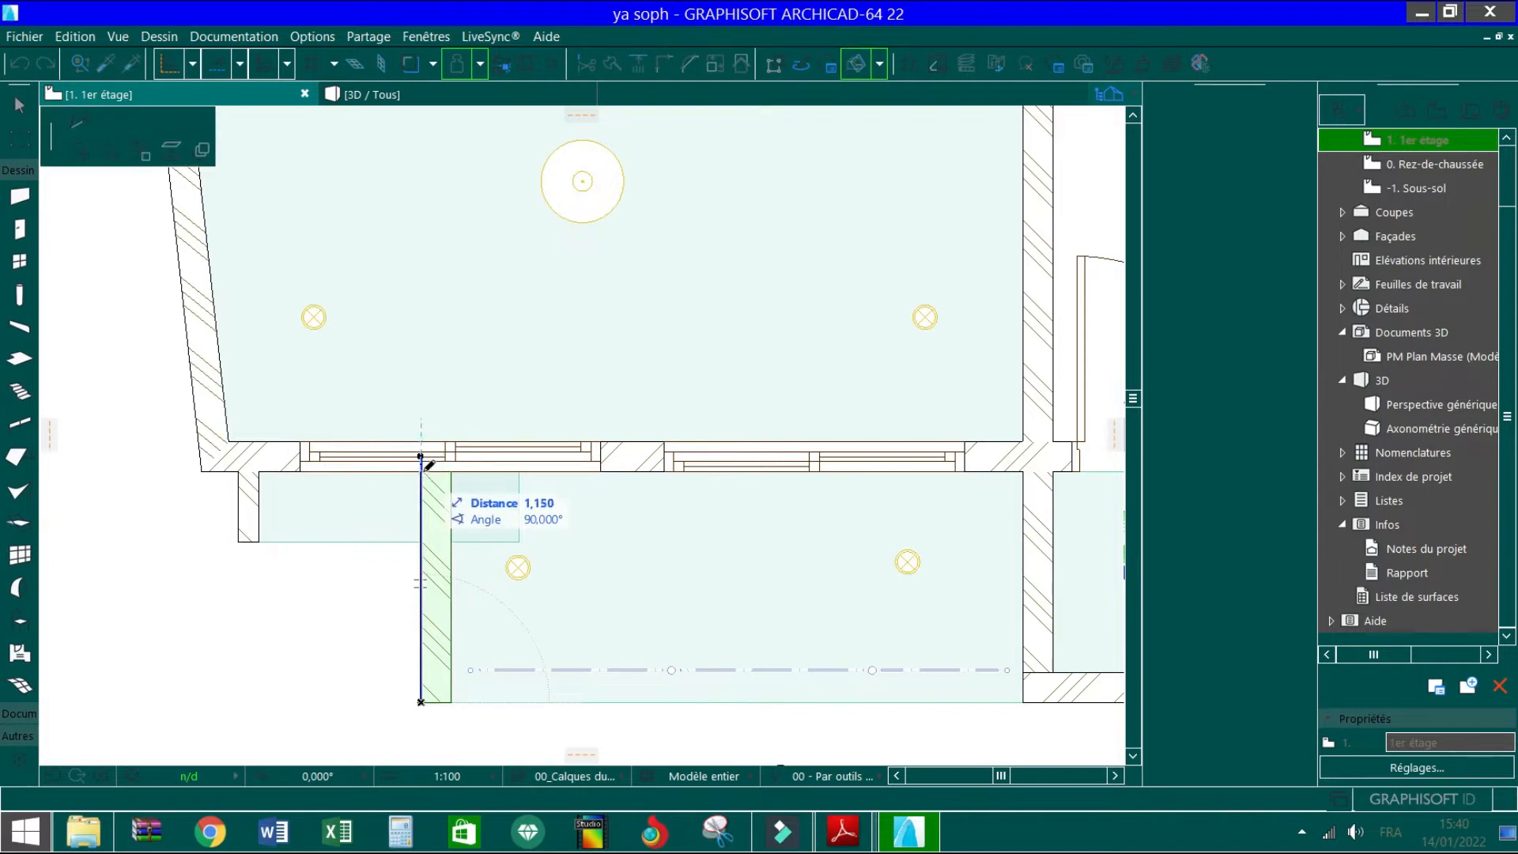
scroll(237, 438, "down", 3)
scroll(228, 445, "down", 2)
scroll(367, 506, "up", 5)
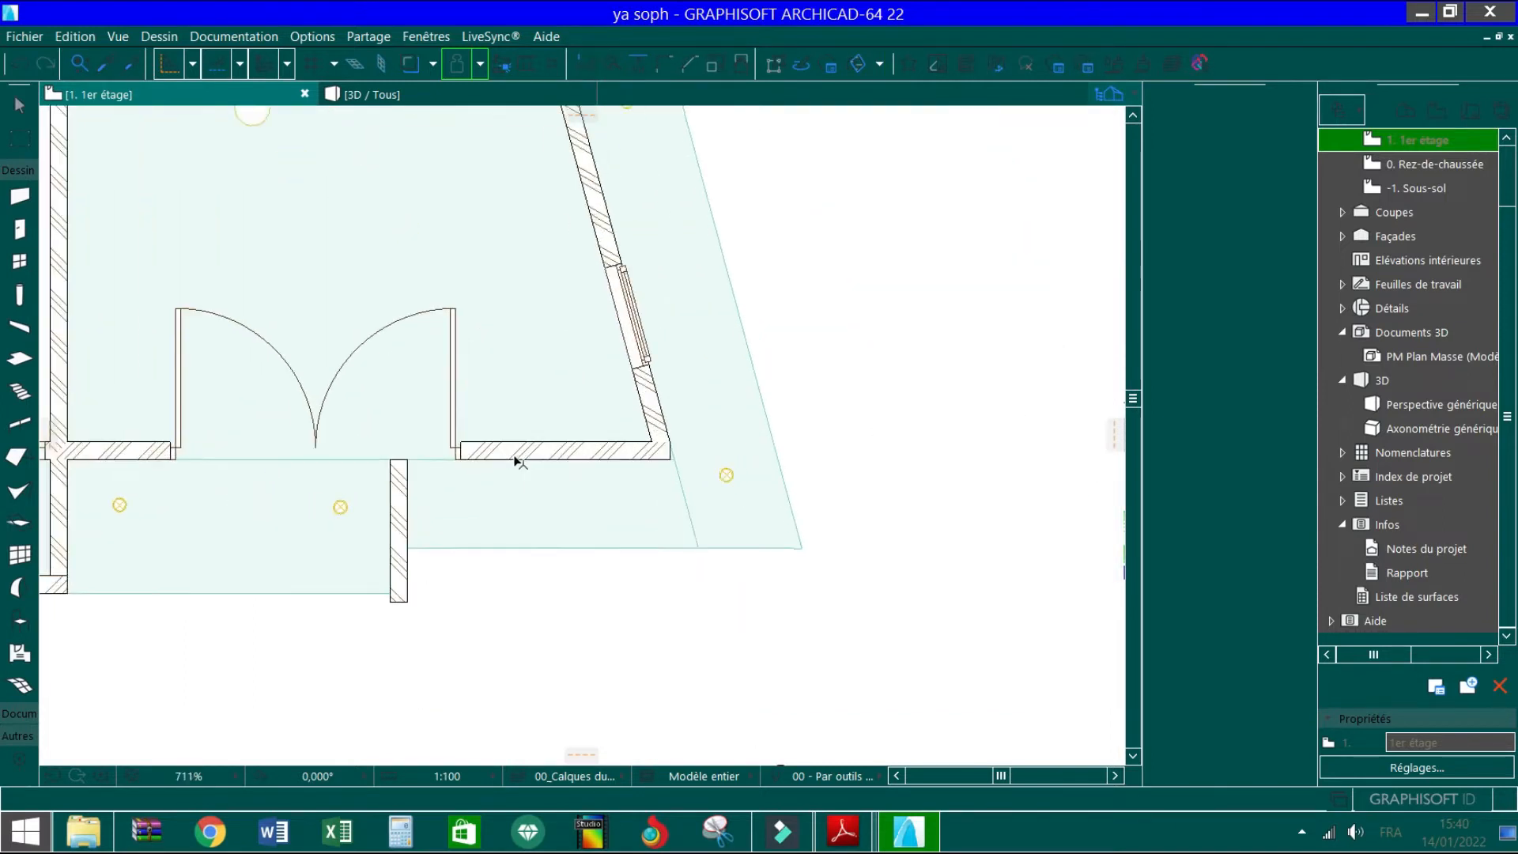
Trim the copied side wall so that it spans only from the adjoining slab's front edge to the balcony's front edge
left_click(360, 502)
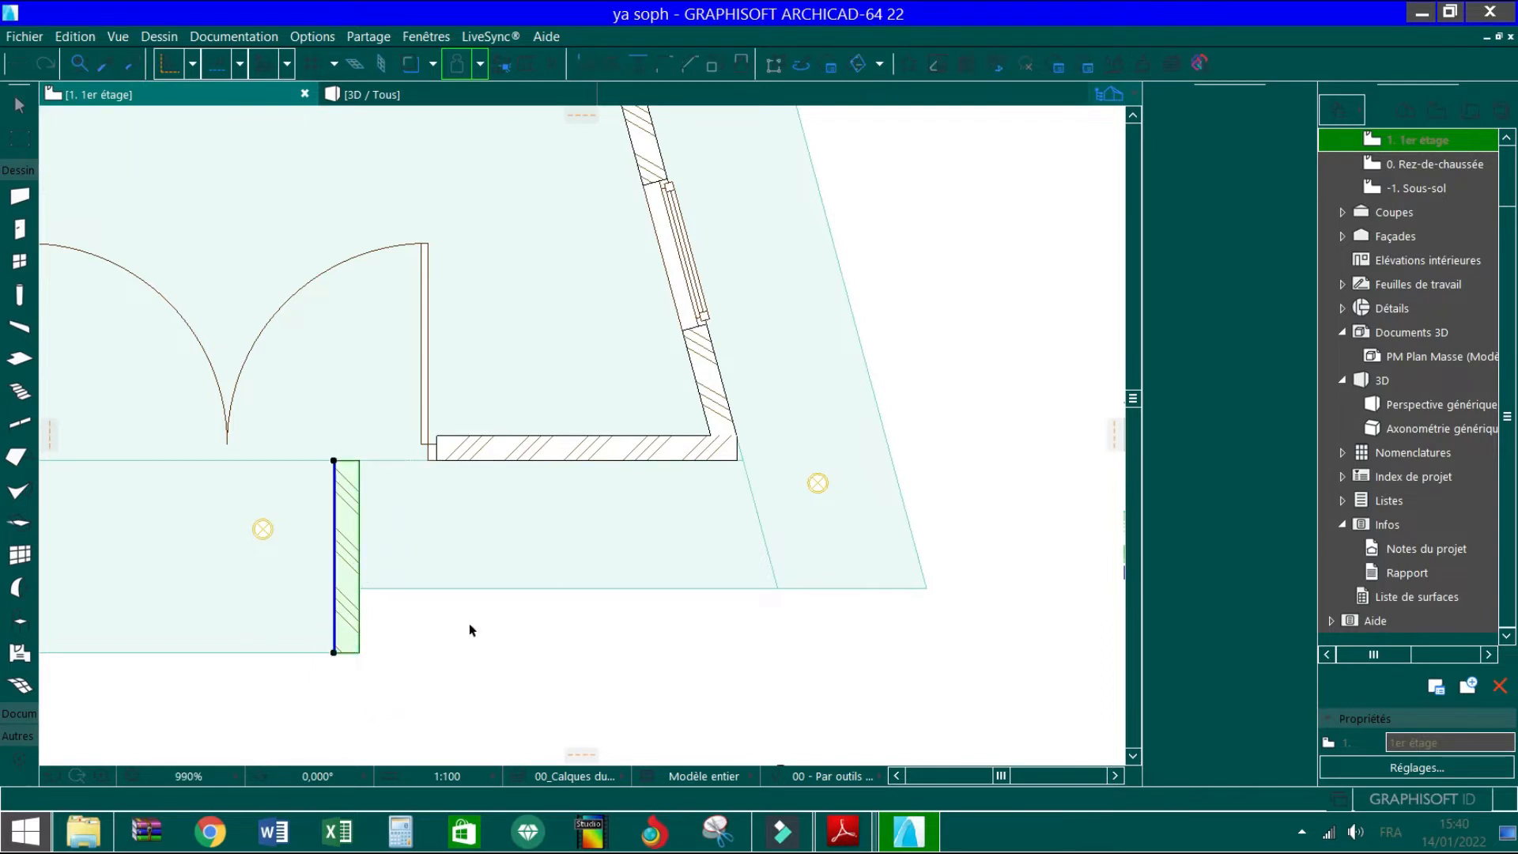
scroll(468, 623, "down", 3)
scroll(437, 589, "up", 2)
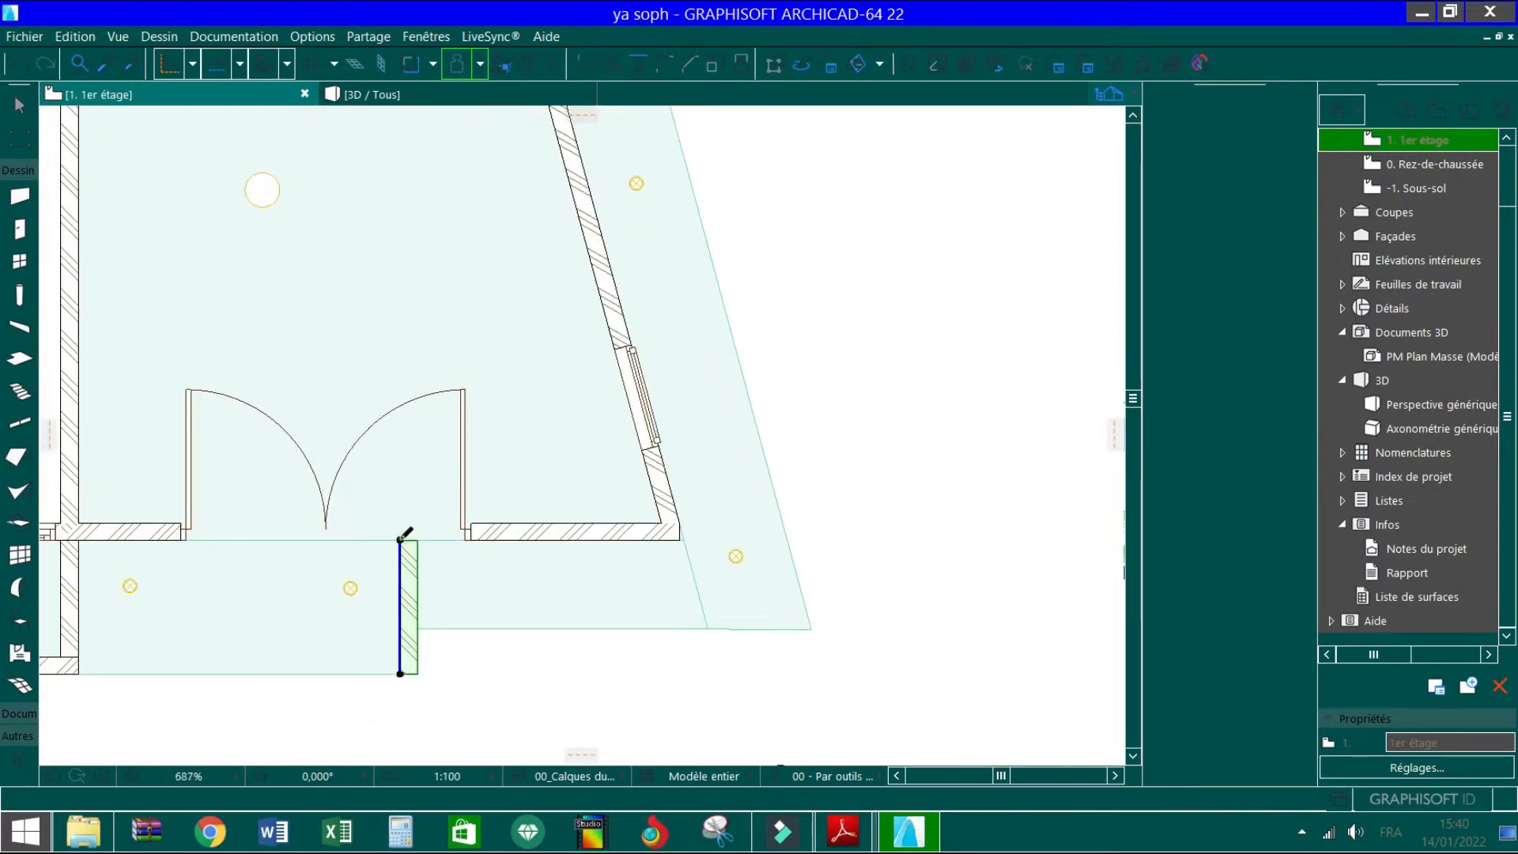
left_click(400, 540)
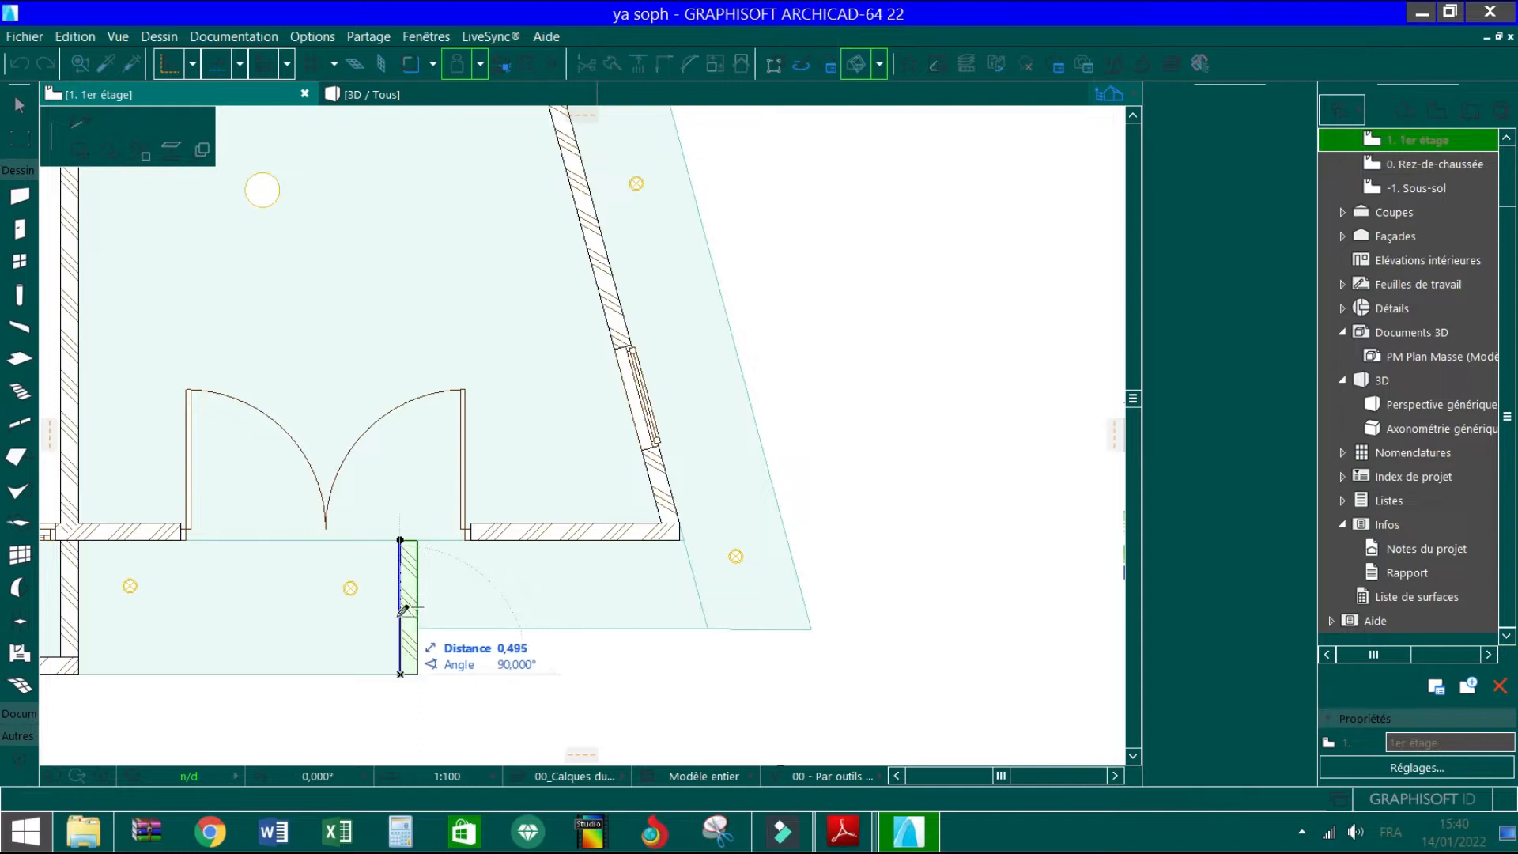
left_click(401, 629)
scroll(419, 650, "up", 4)
scroll(992, 347, "down", 9)
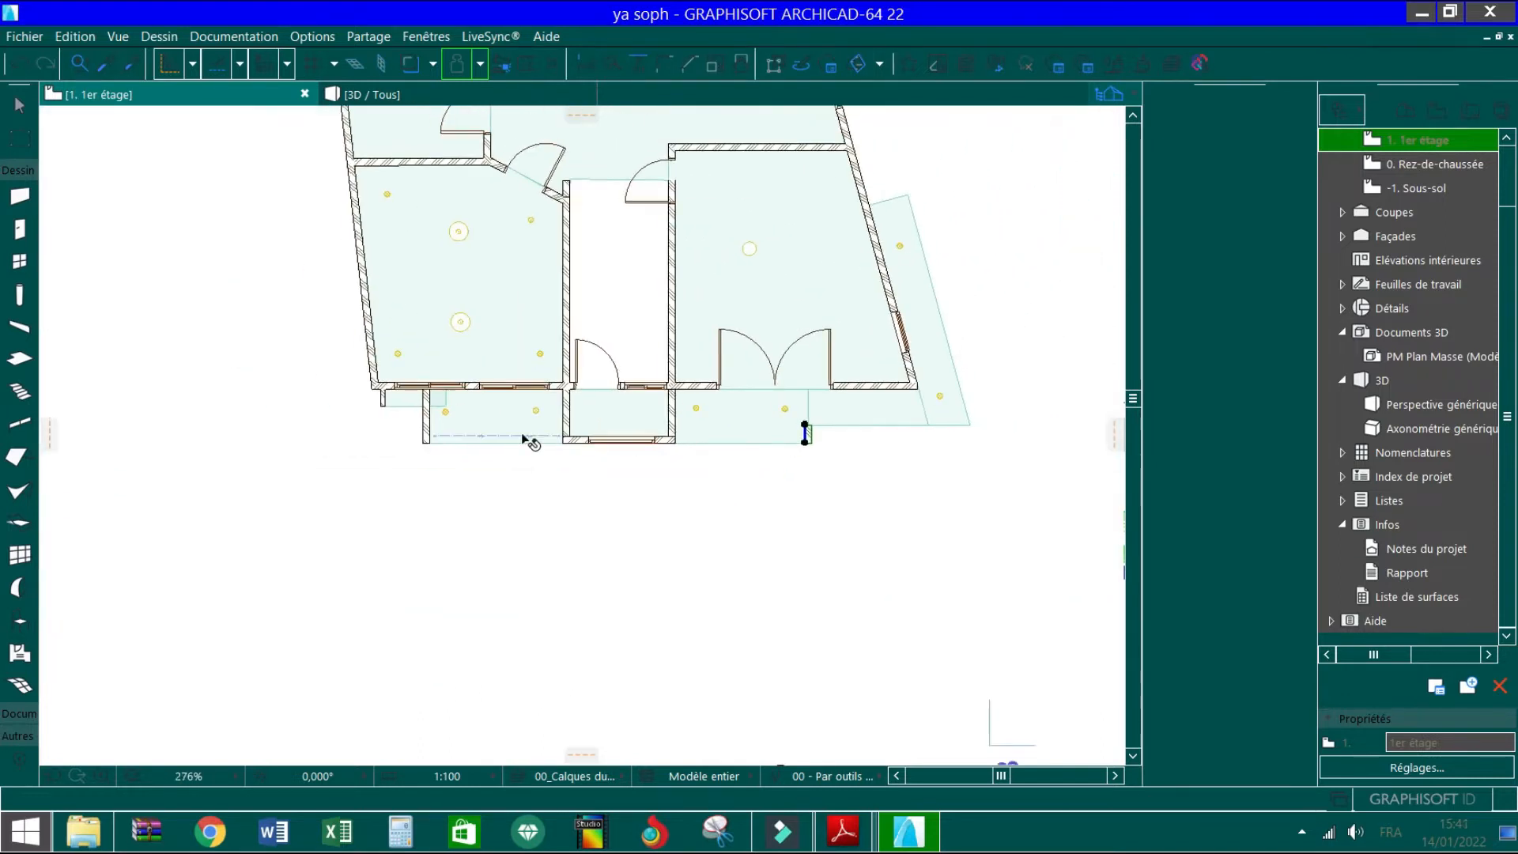
Copy the glass railing to the second balcony's front edge, between the tower and the short side wall
left_click(536, 438)
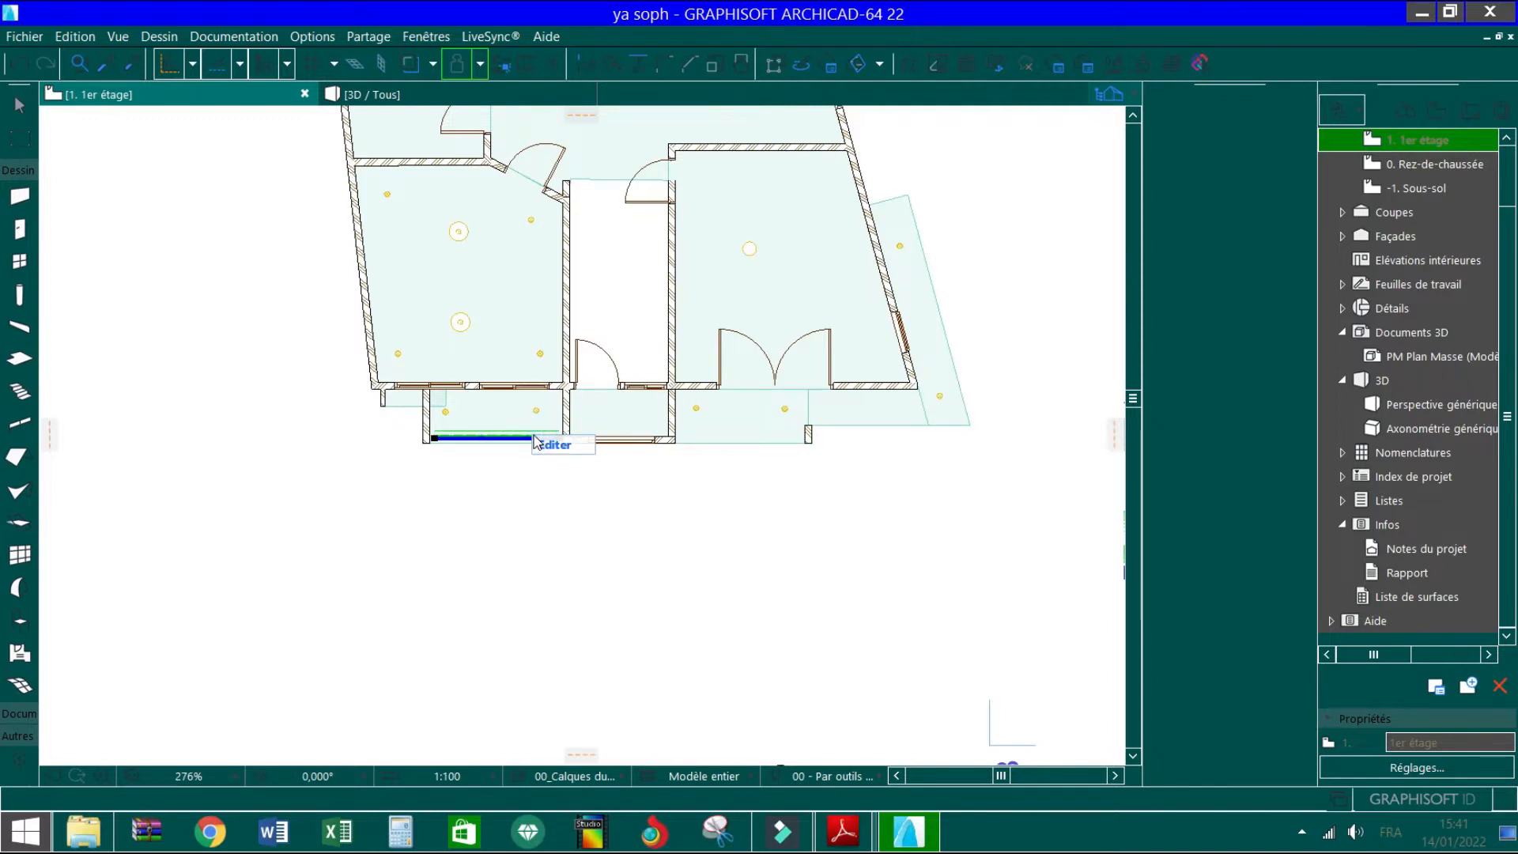
scroll(549, 438, "up", 2)
scroll(499, 443, "up", 3)
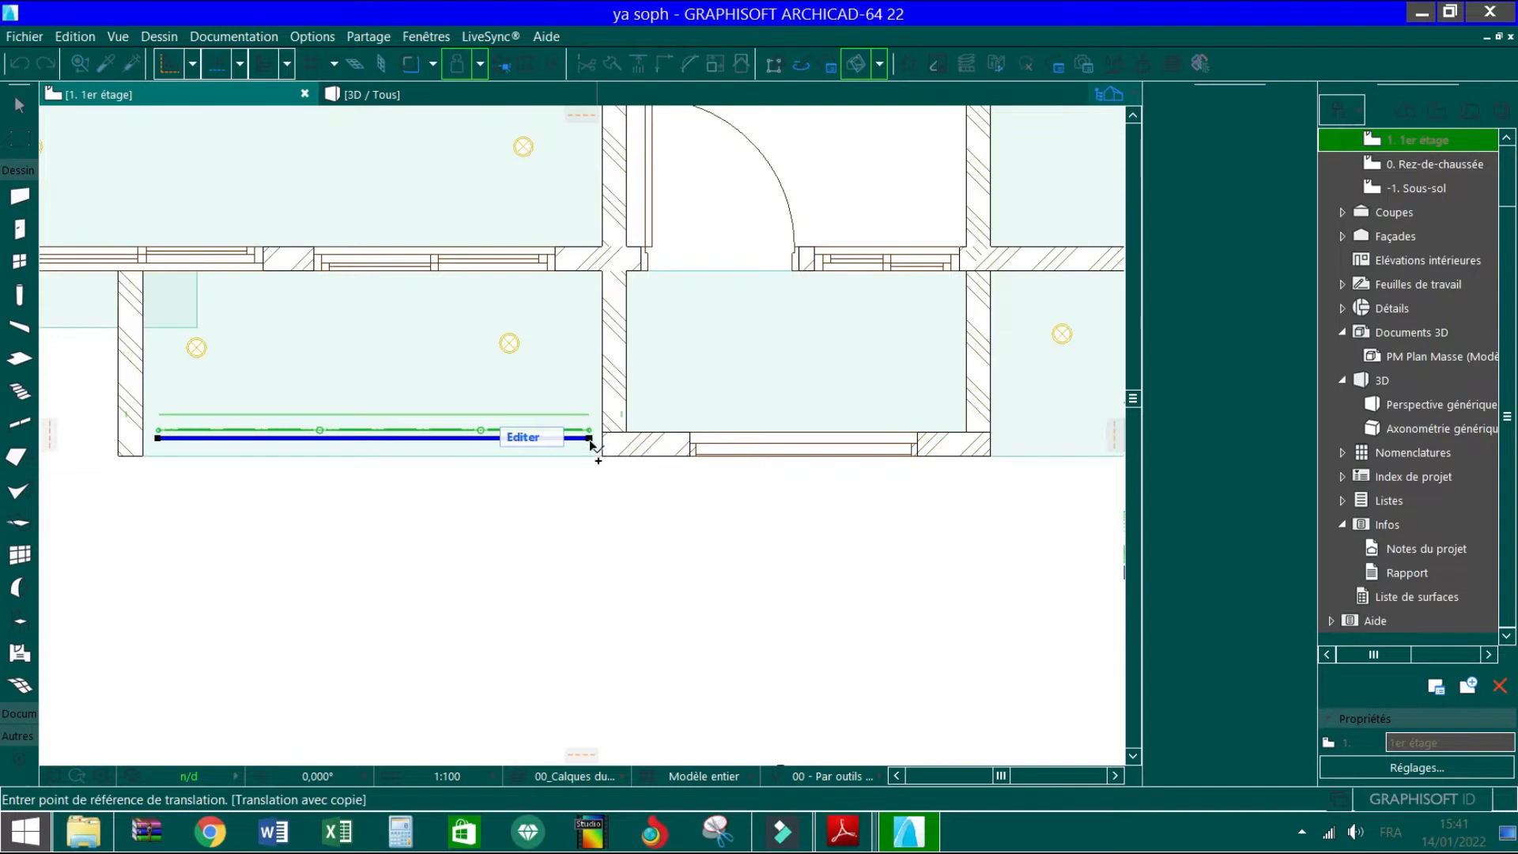
left_click(590, 439)
scroll(339, 498, "down", 3)
scroll(987, 432, "up", 3)
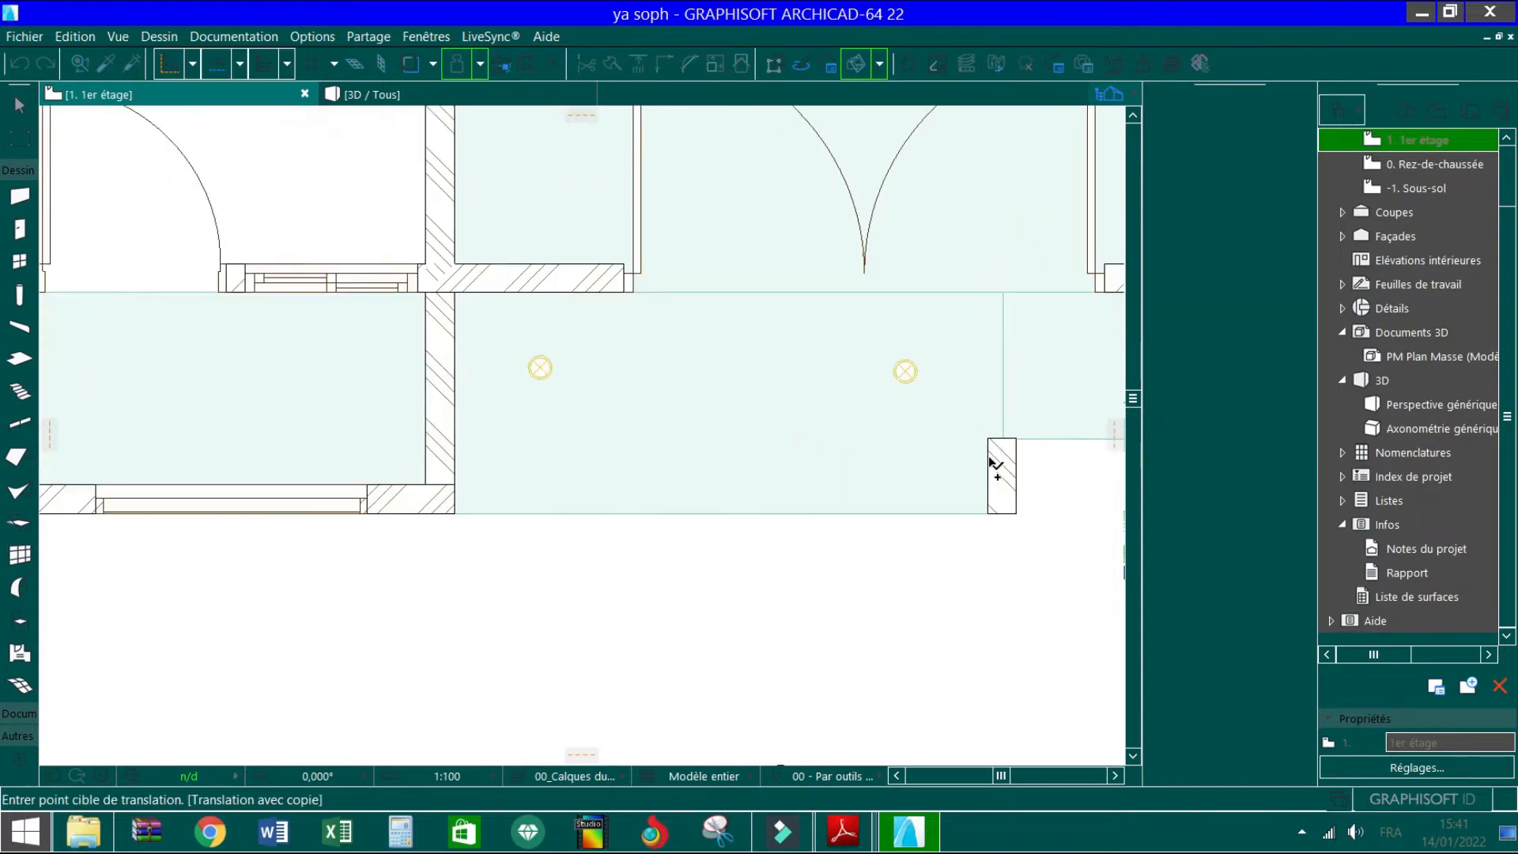
left_click(979, 505)
scroll(979, 505, "down", 3)
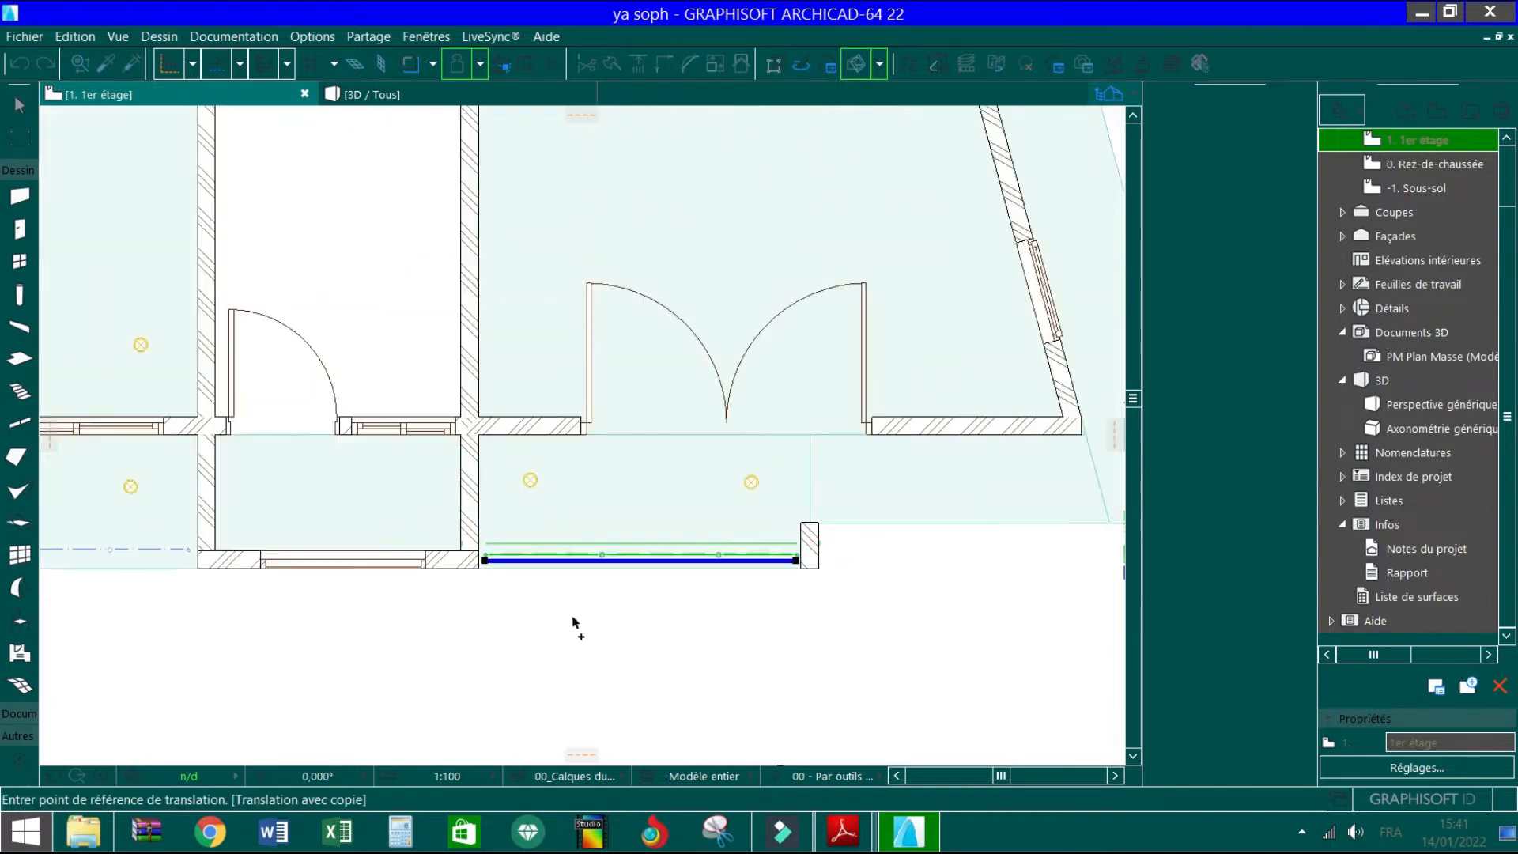
key("Escape")
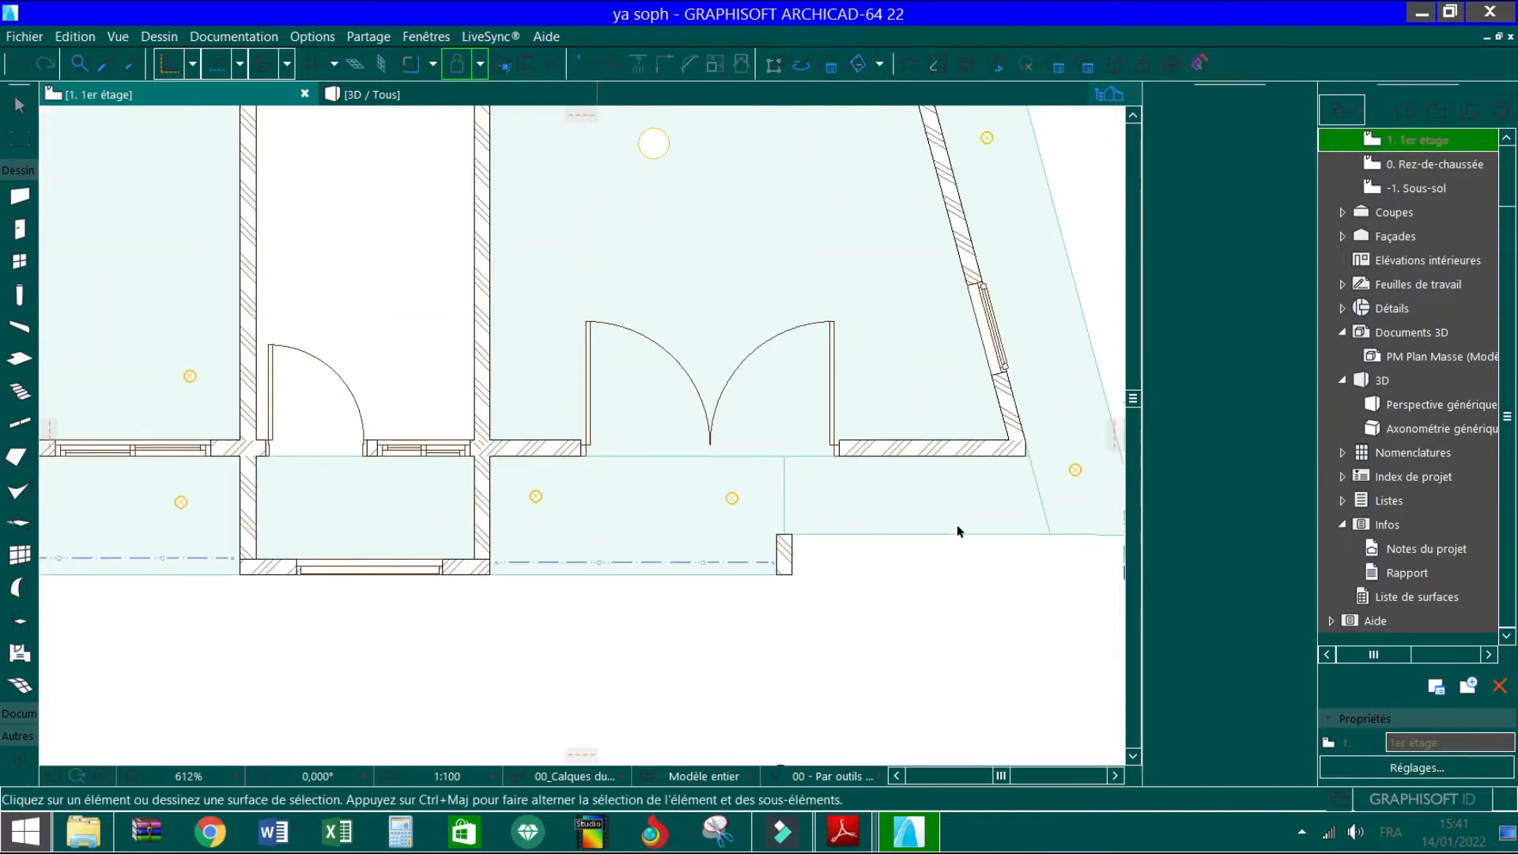
scroll(190, 546, "down", 6)
scroll(583, 434, "up", 4)
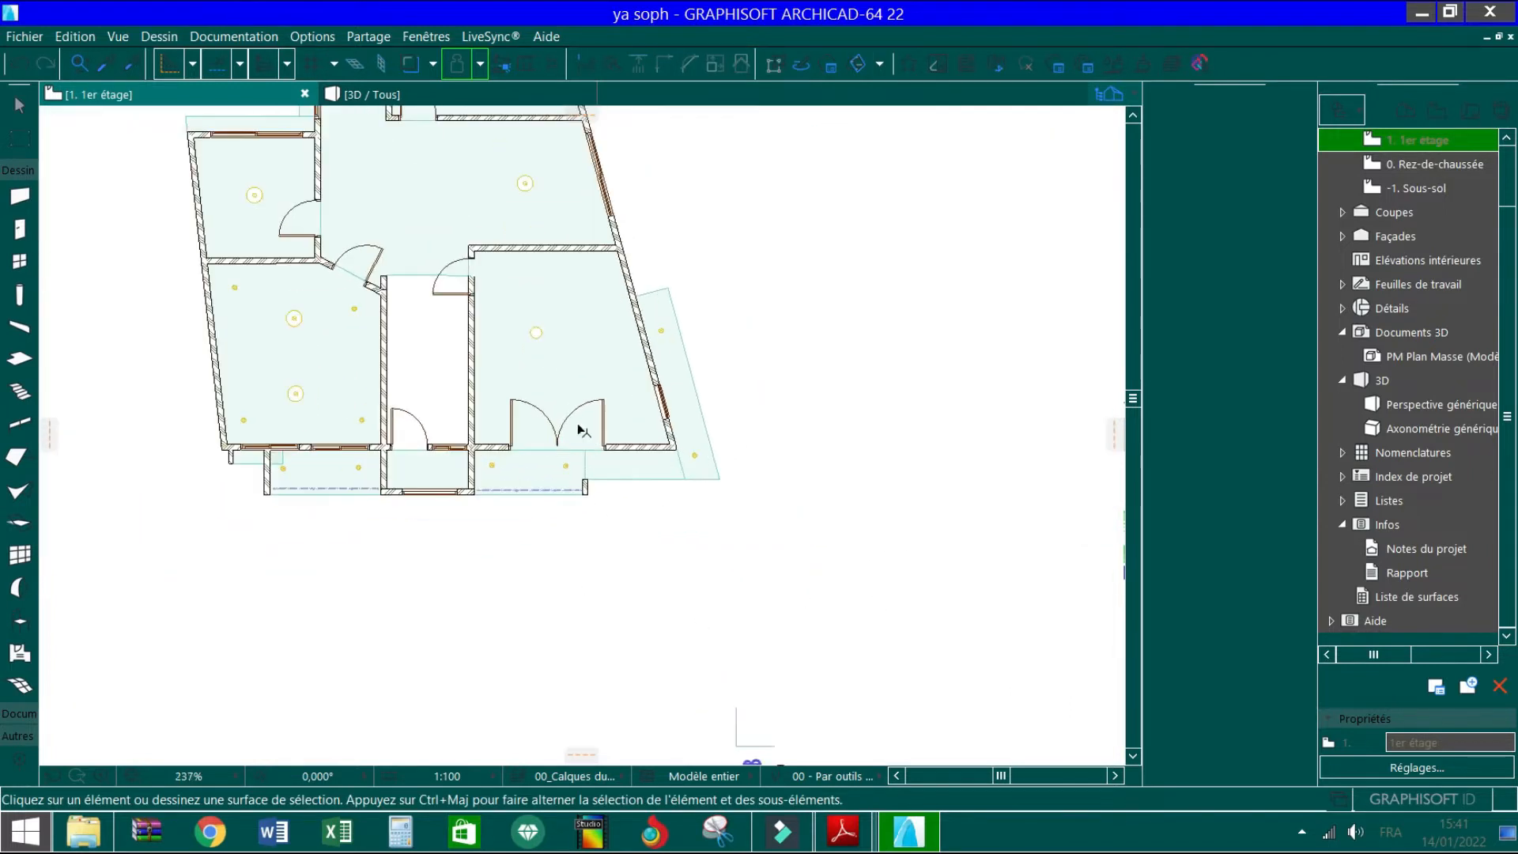
scroll(501, 444, "up", 1)
scroll(195, 498, "down", 3)
scroll(356, 498, "up", 4)
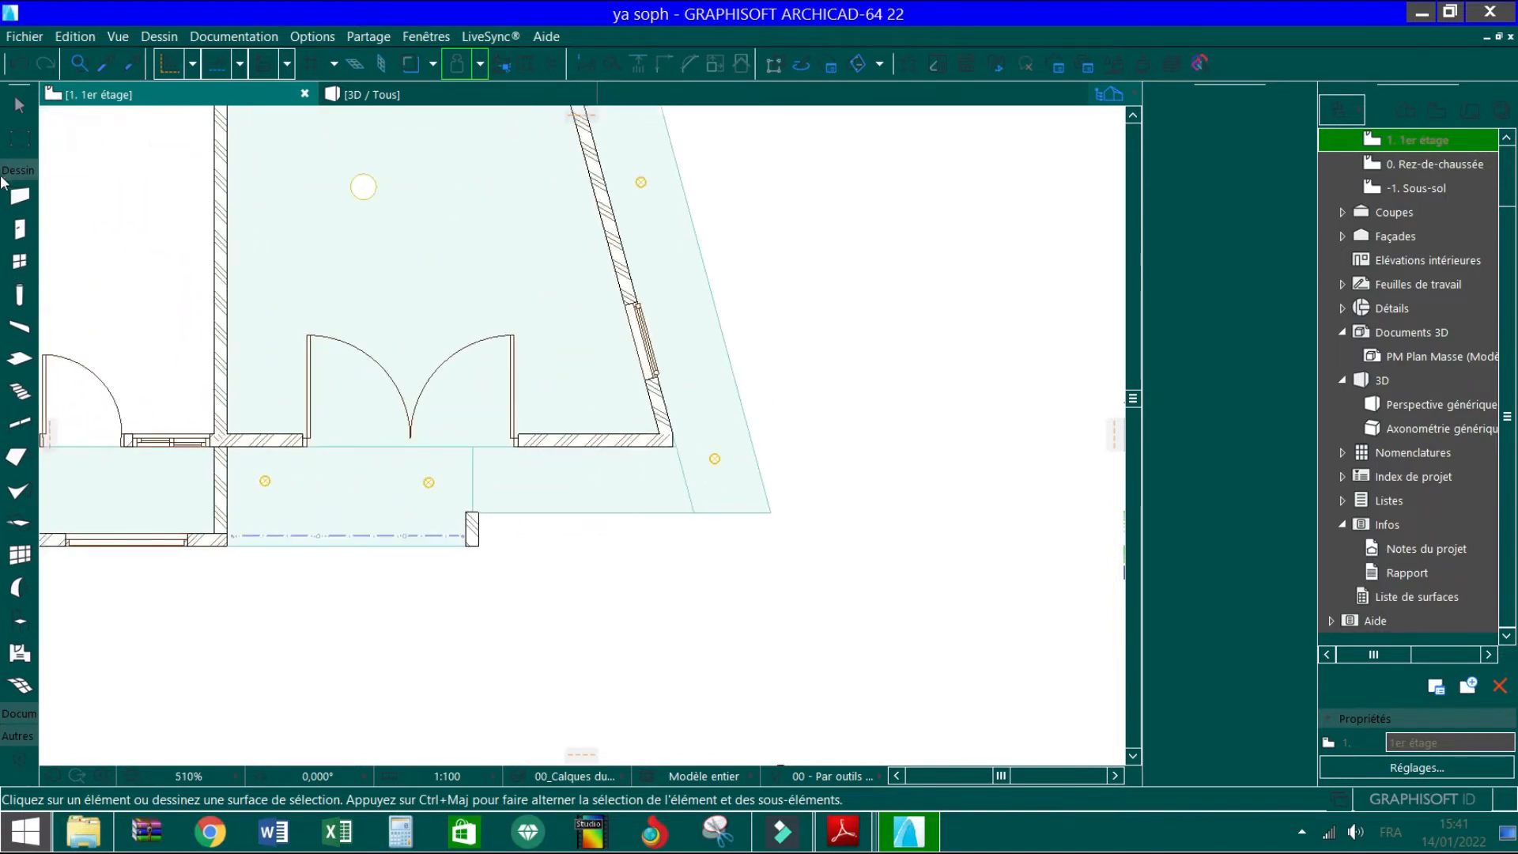
key("ctrl+t")
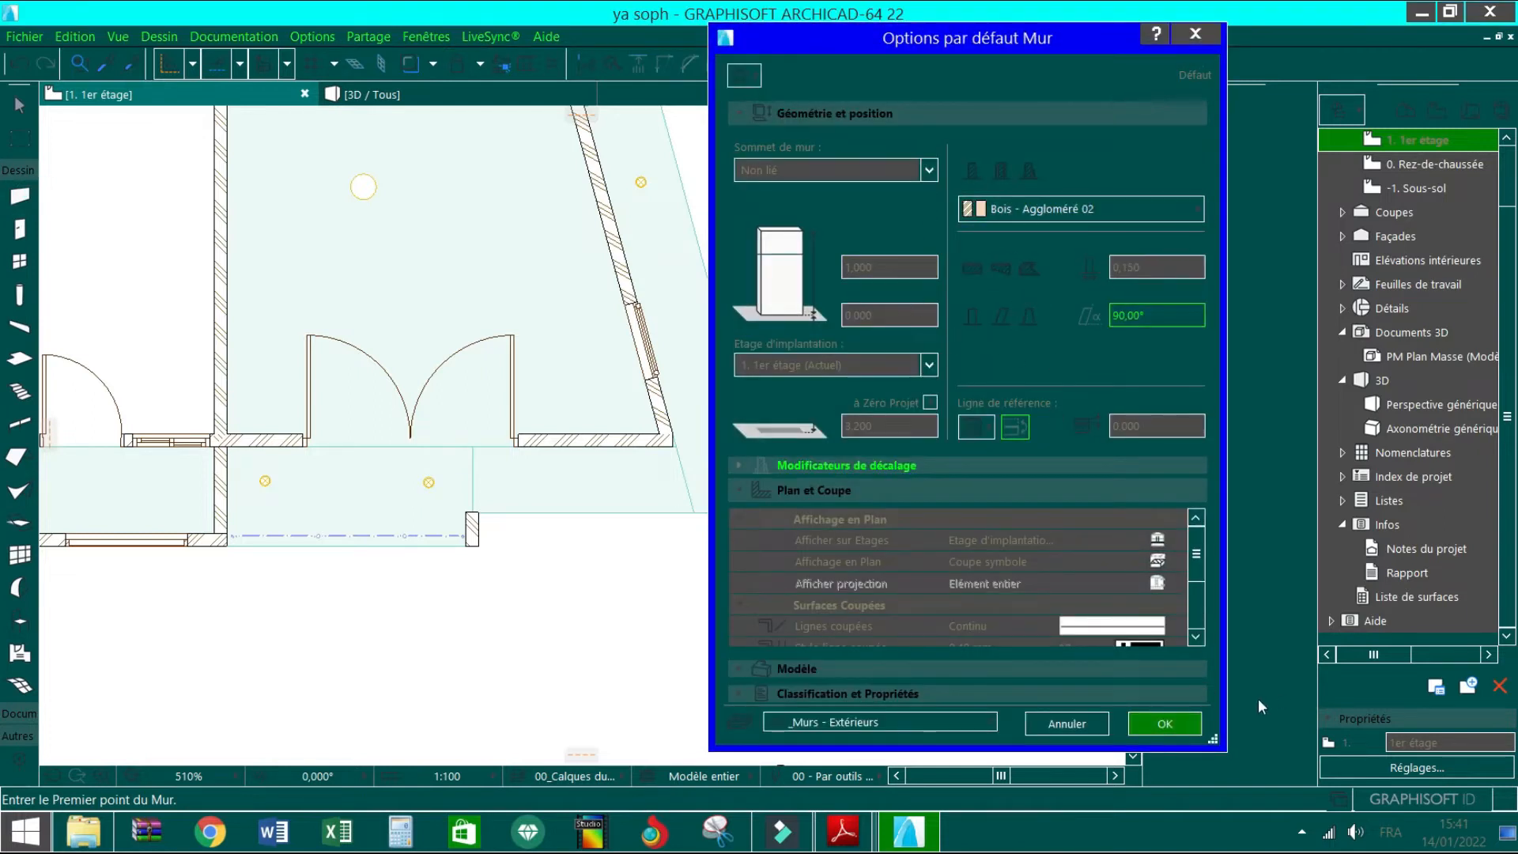
left_click(1162, 722)
scroll(527, 522, "up", 4)
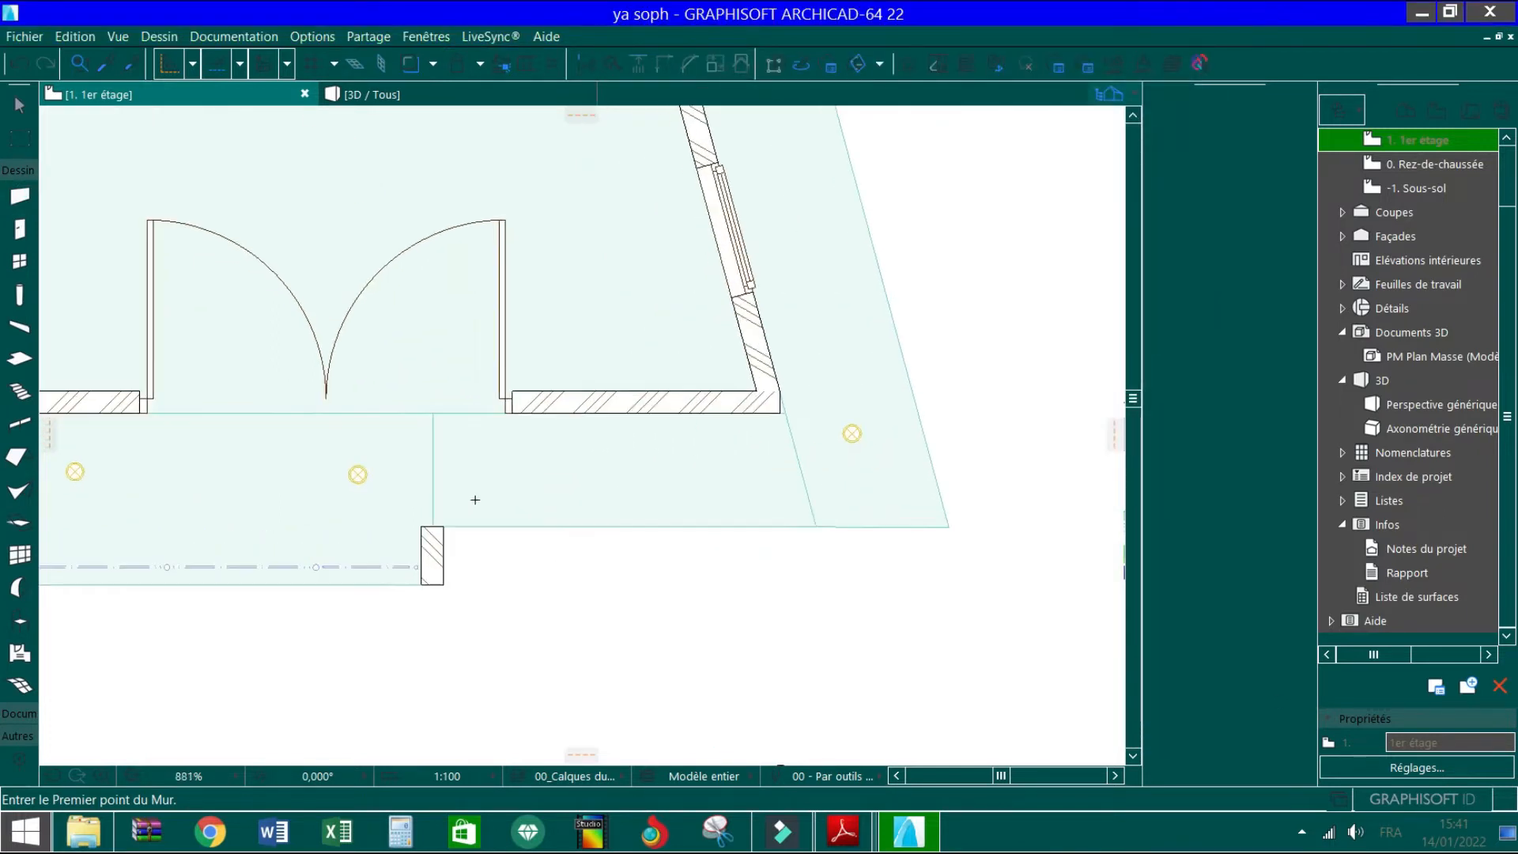
left_click(422, 526)
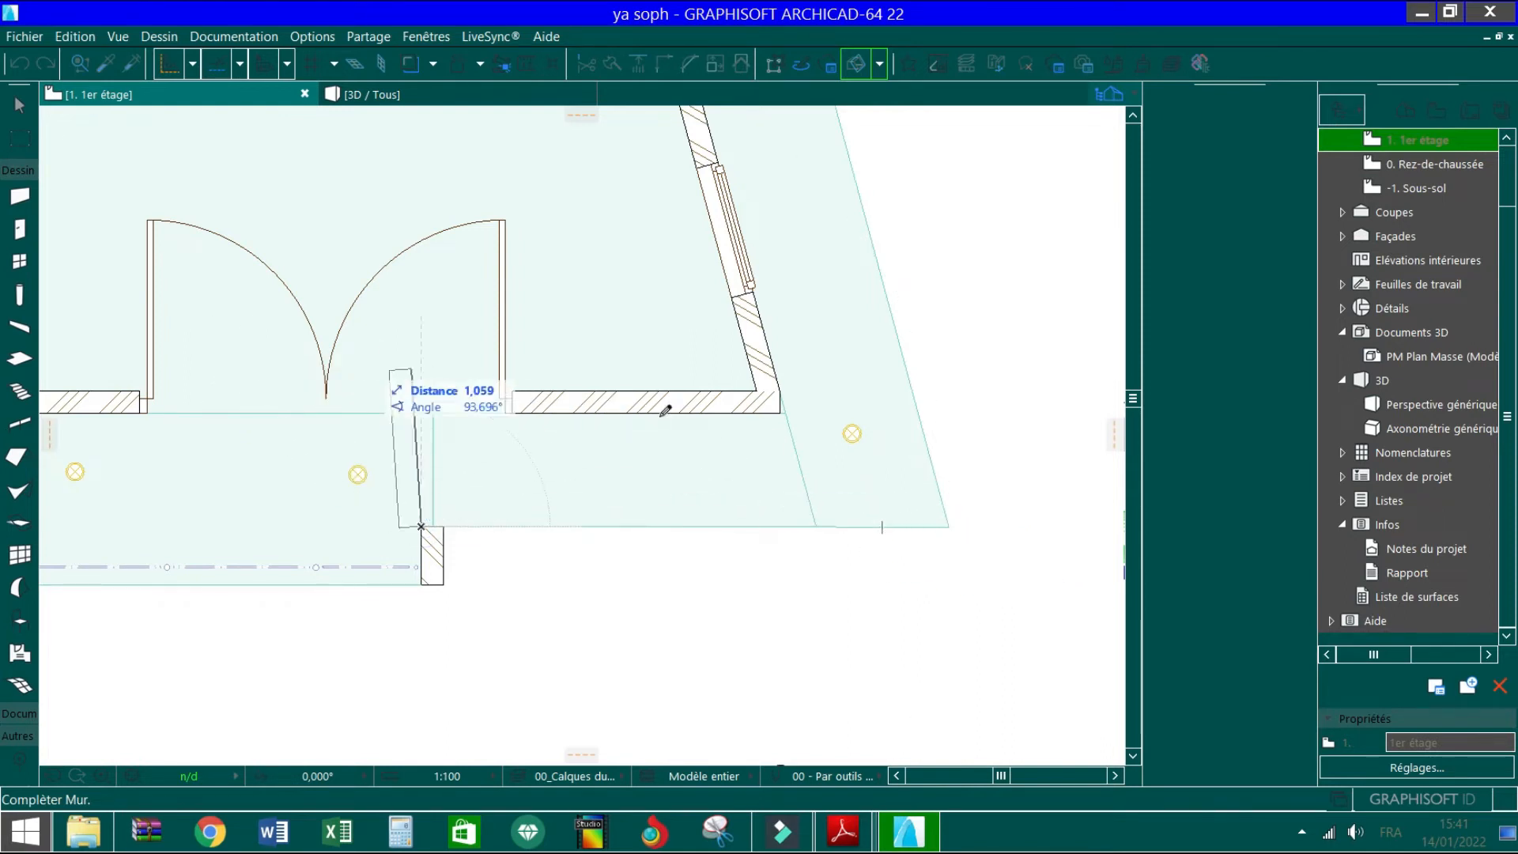
left_click(19, 104)
Draw a wooden exterior wall along the slab's front edge from the short side wall to the slab's slanted outer corner
double_click(17, 198)
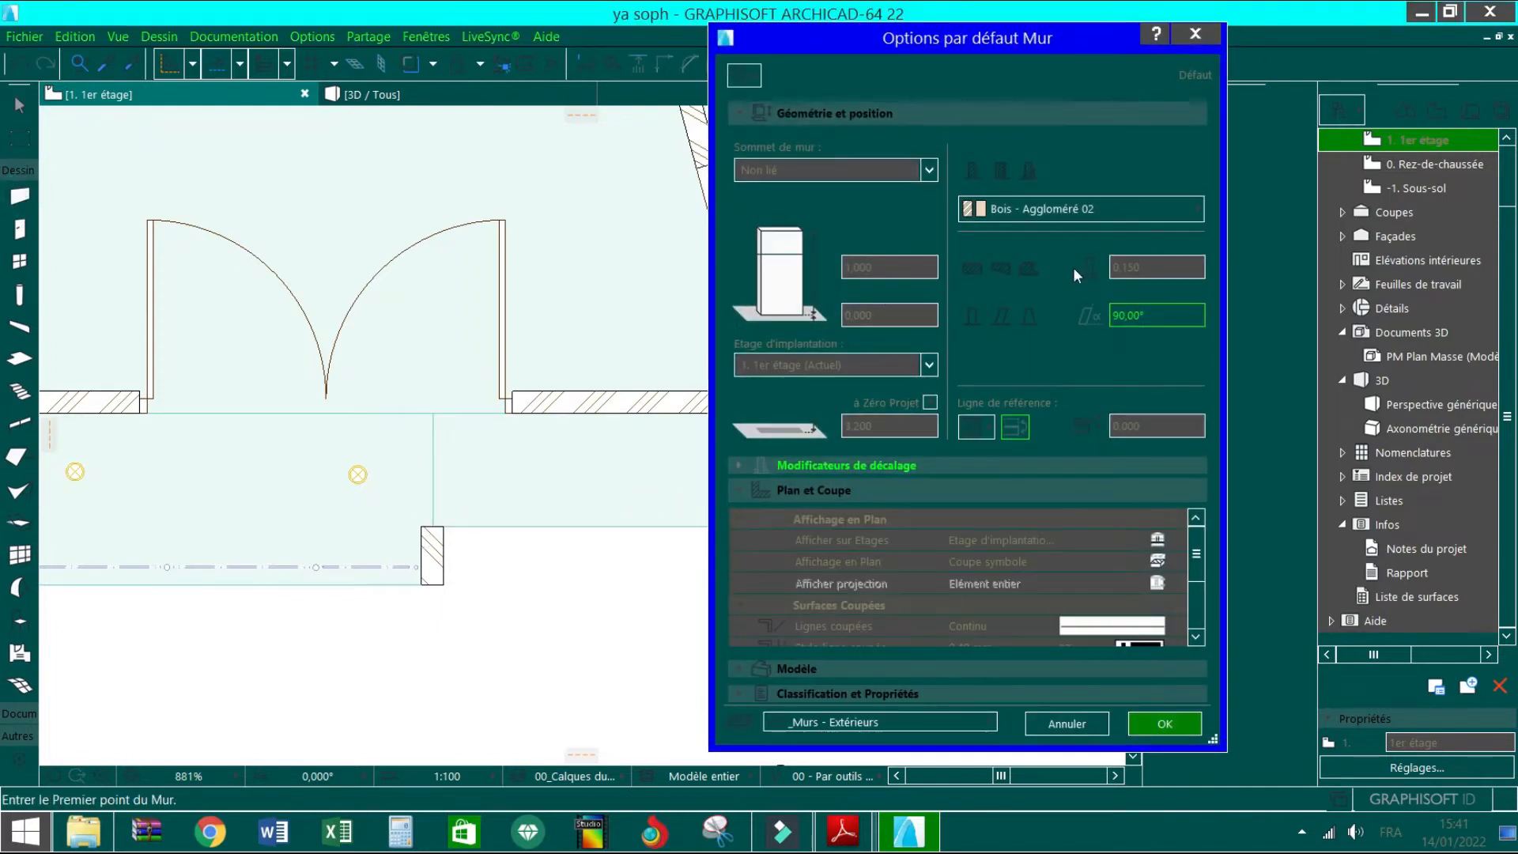
left_click(908, 267)
key("Return")
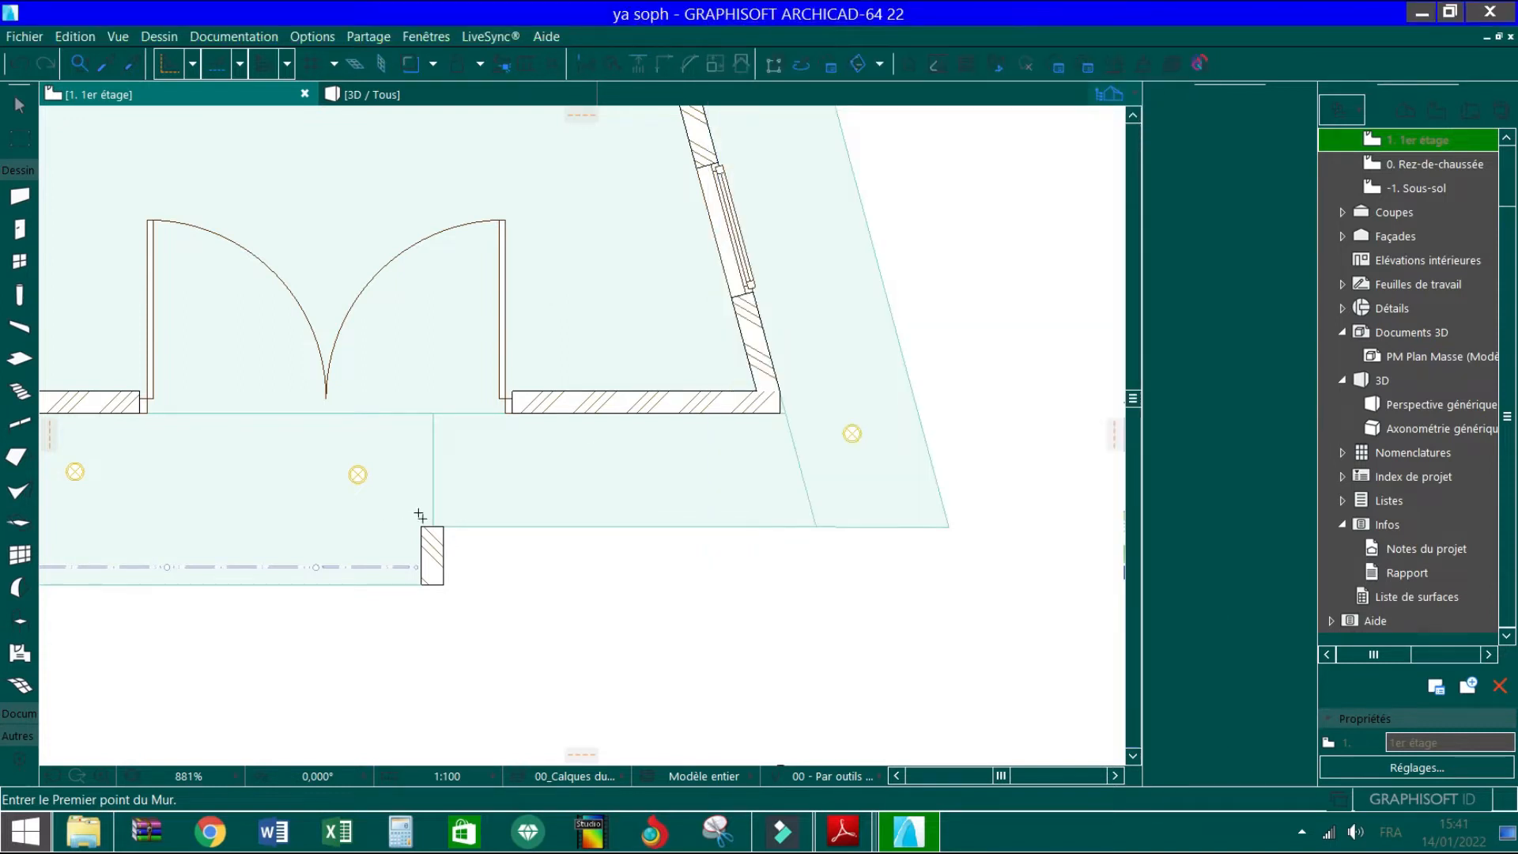
left_click(421, 526)
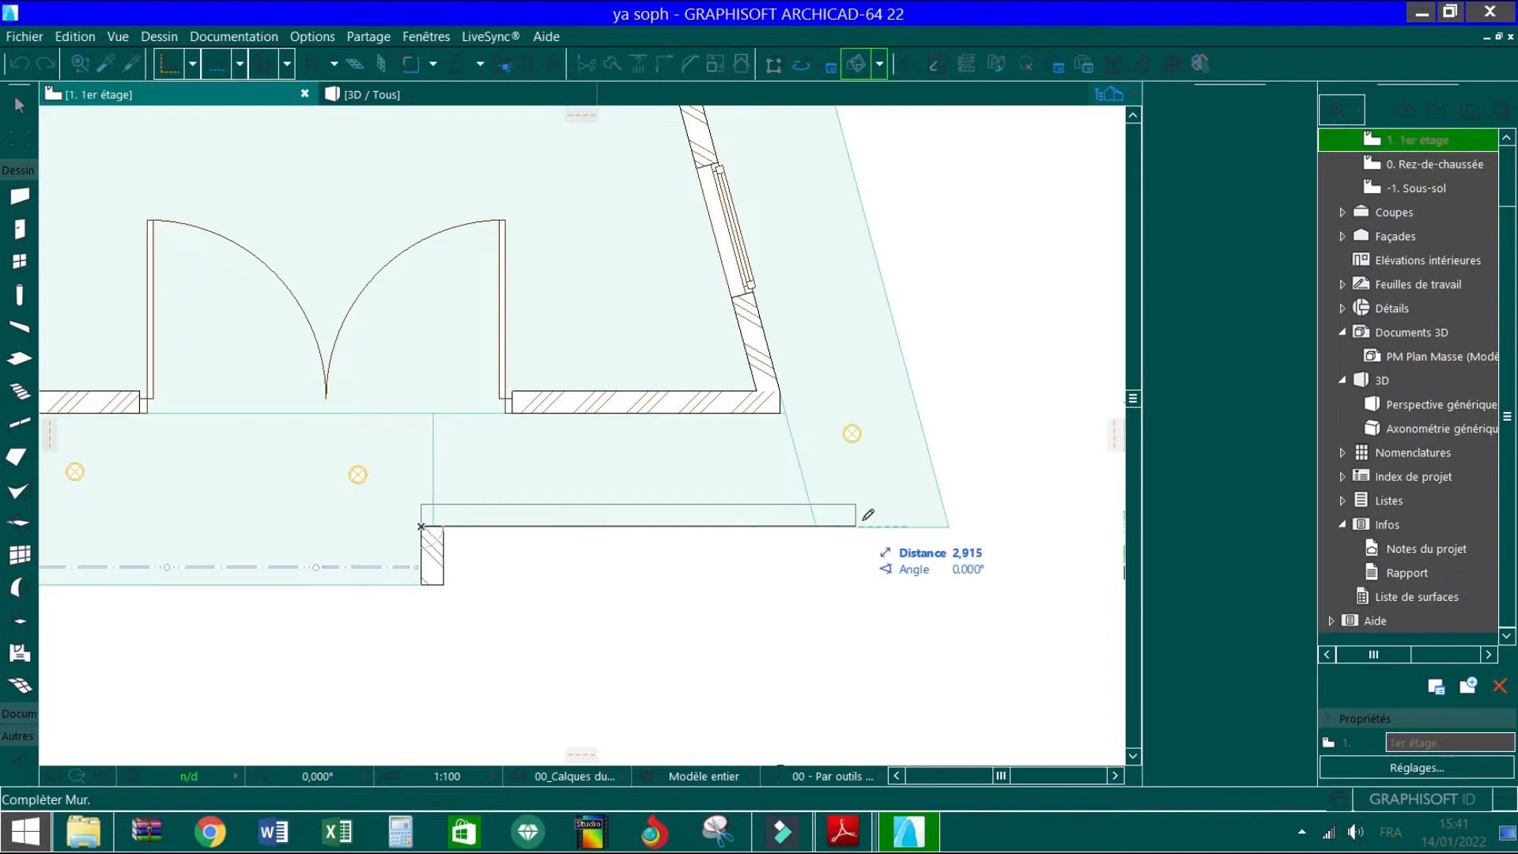
left_click(951, 522)
scroll(303, 339, "down", 3)
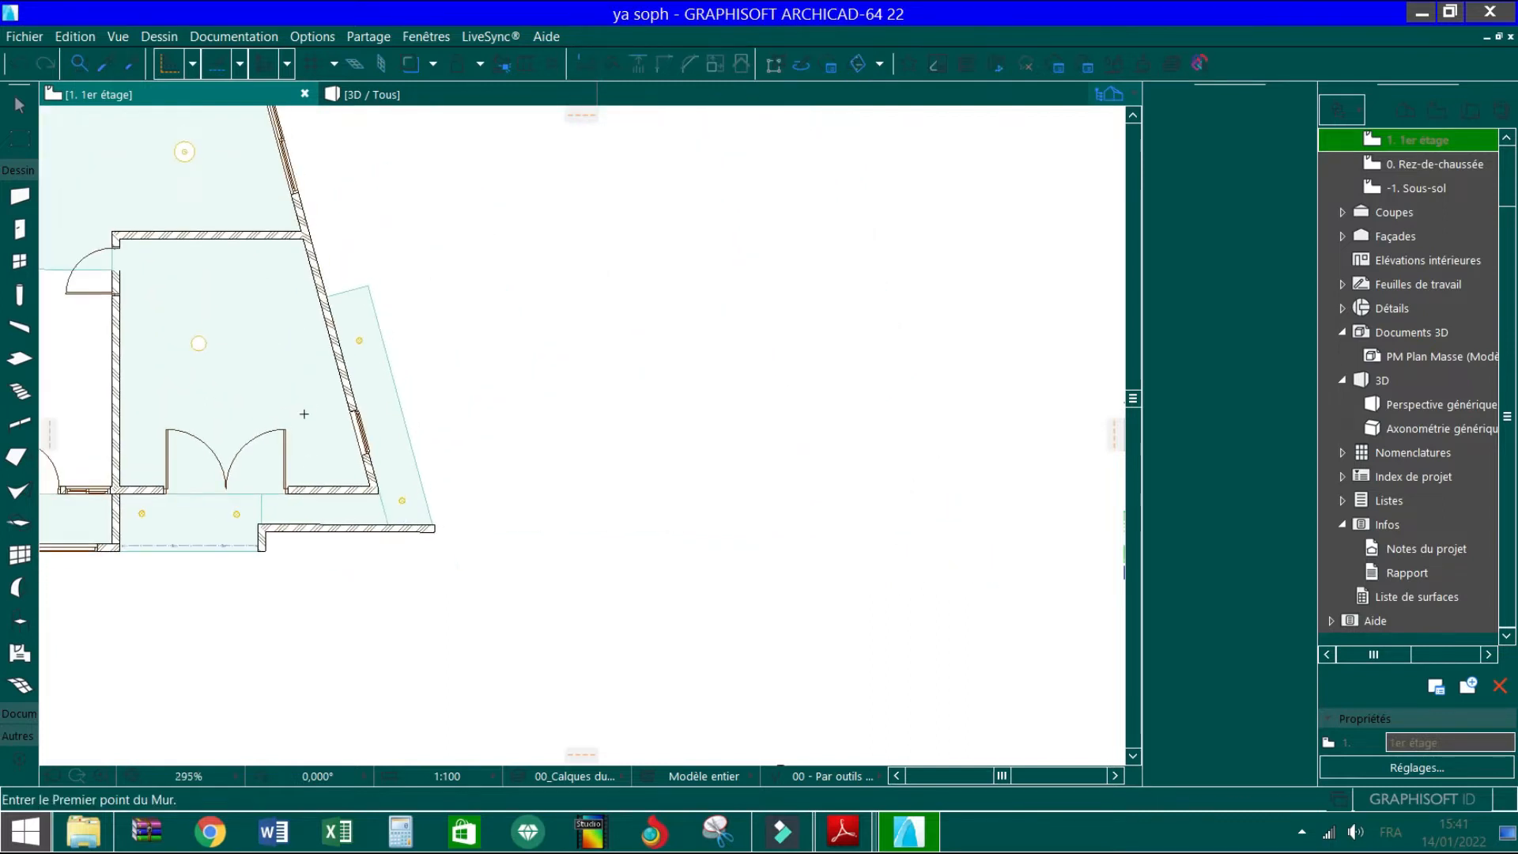
scroll(302, 338, "up", 2)
scroll(625, 281, "down", 3)
key("shift")
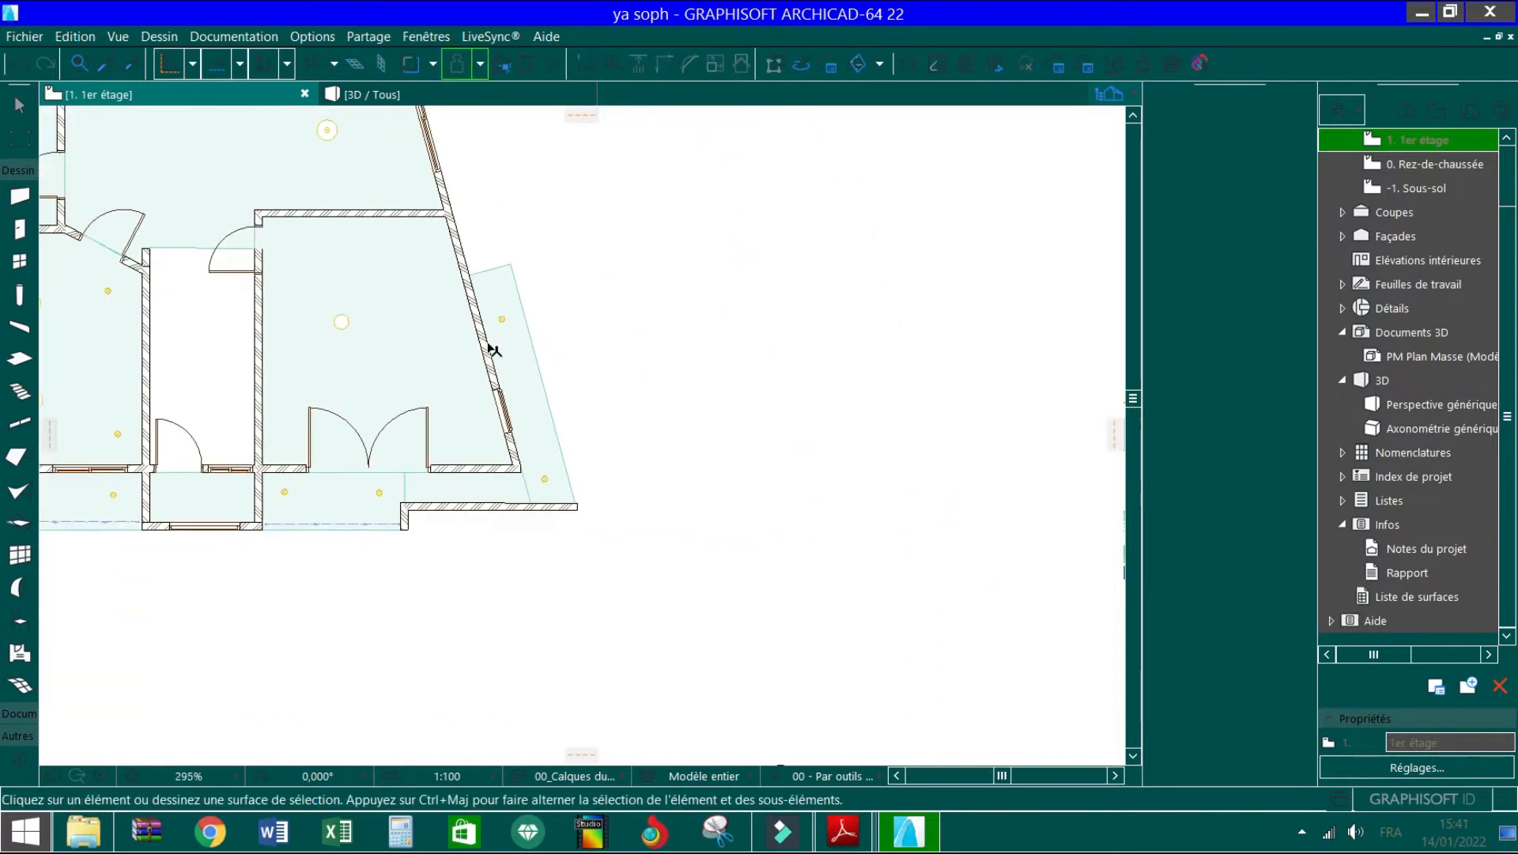
scroll(508, 281, "up", 3)
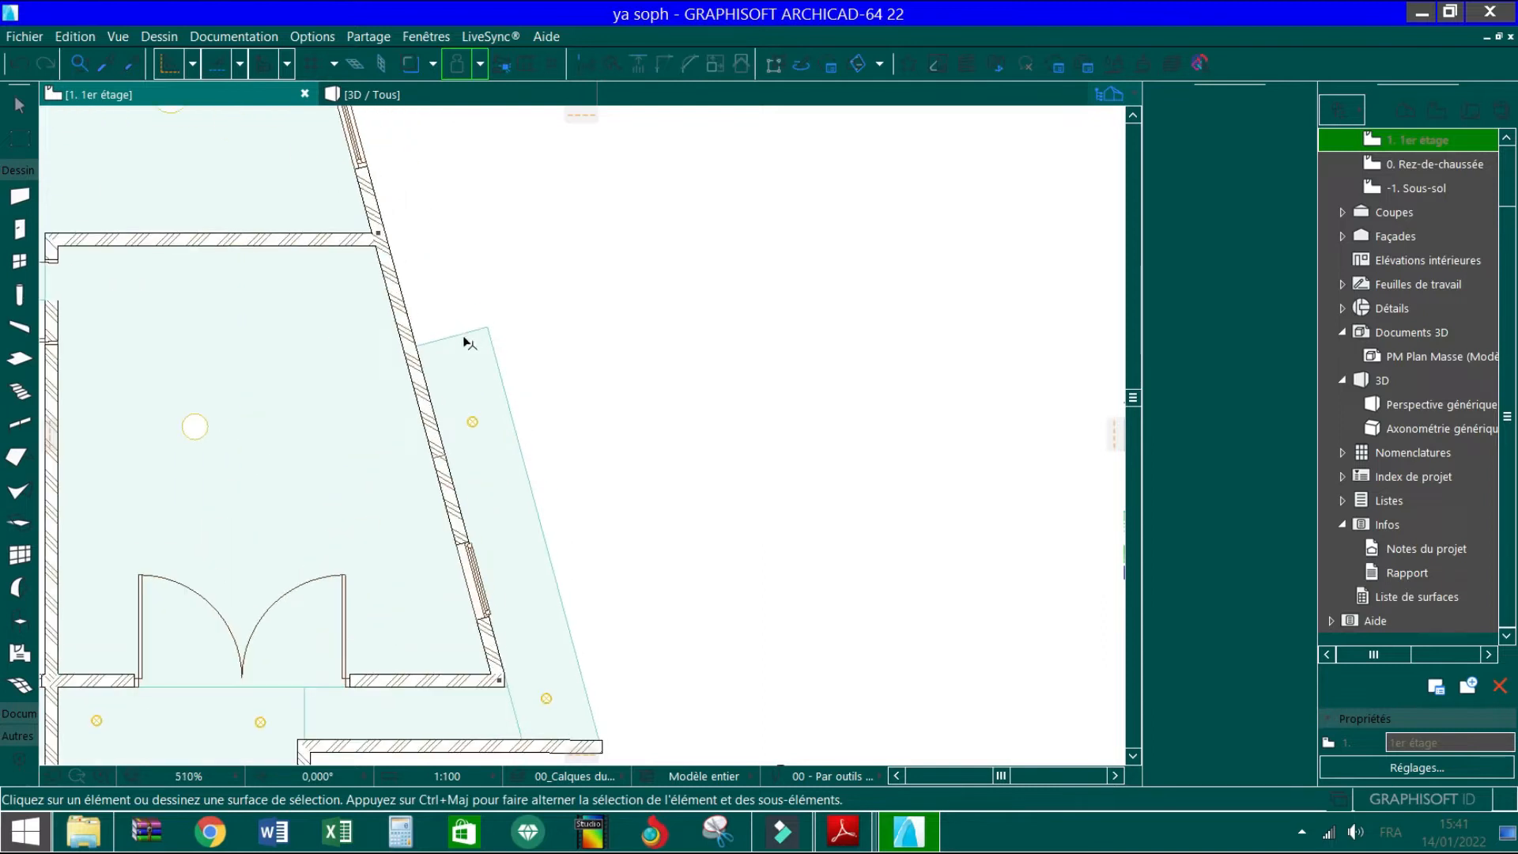
left_click(443, 452)
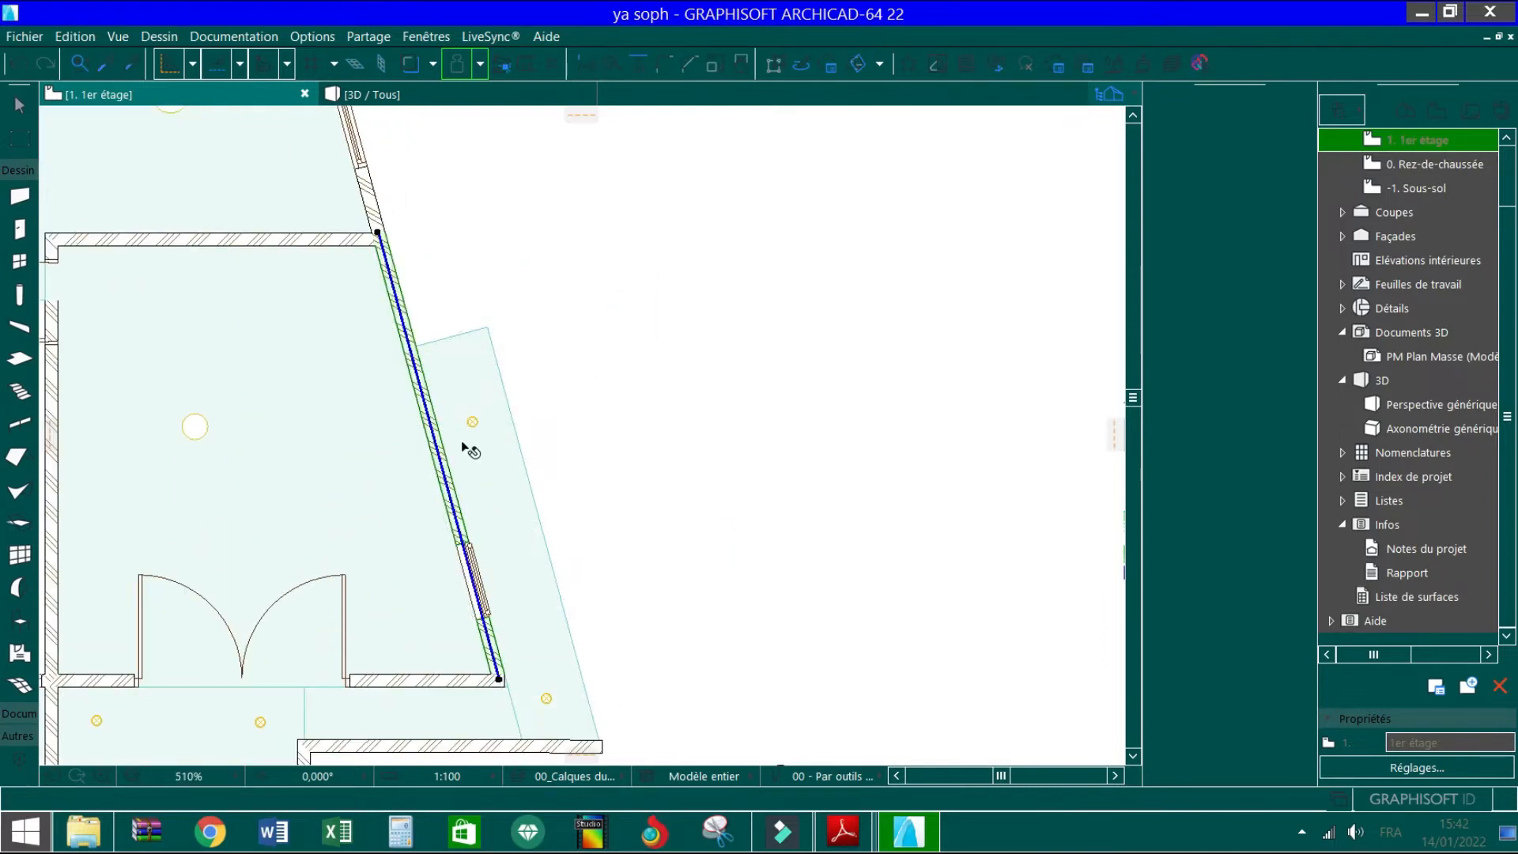
scroll(461, 477, "down", 3)
scroll(391, 585, "up", 2)
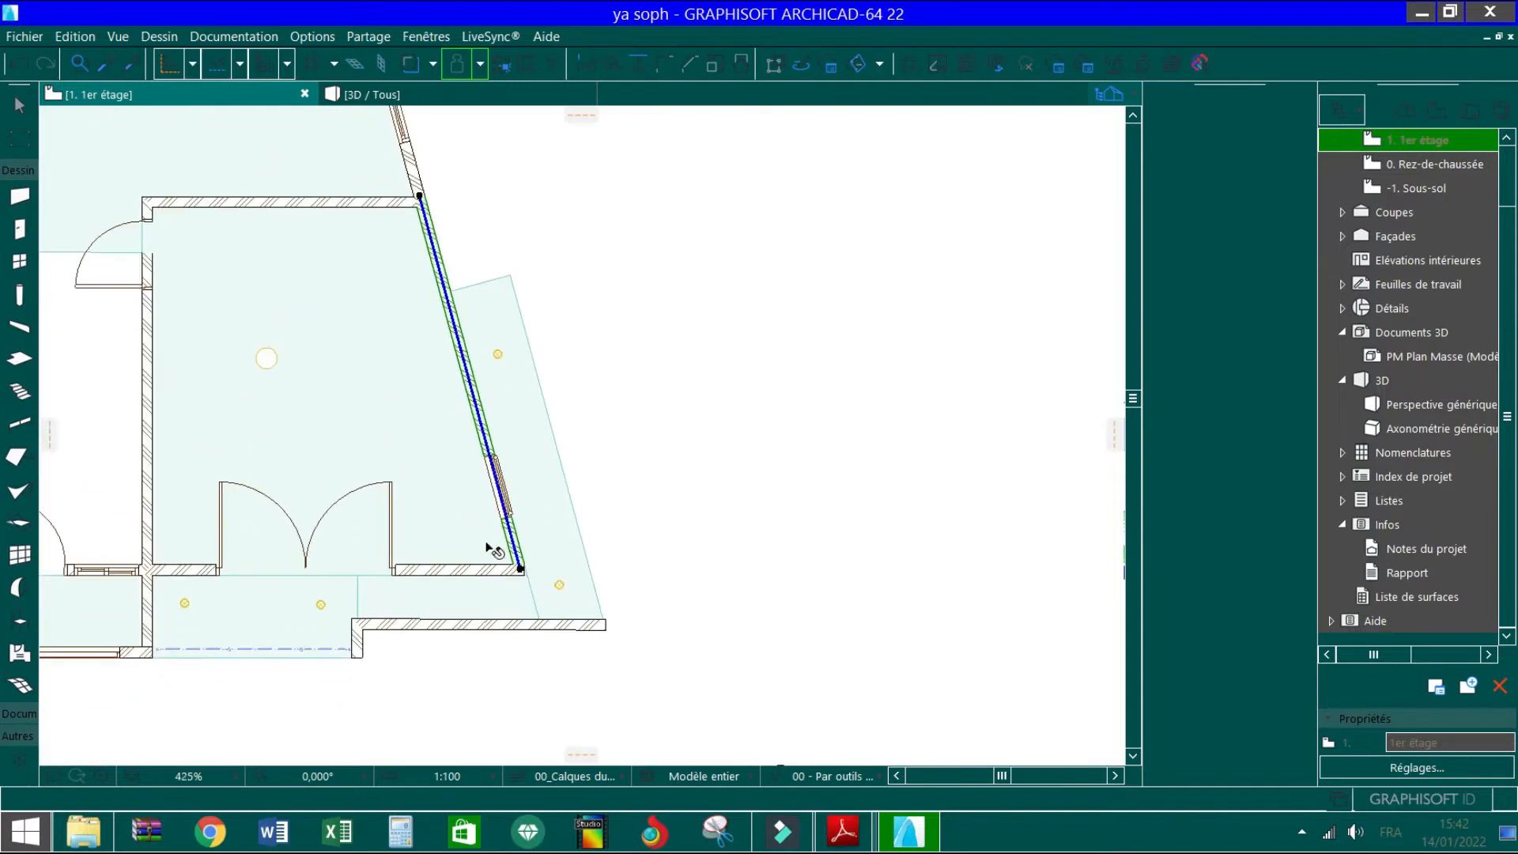
key("Escape")
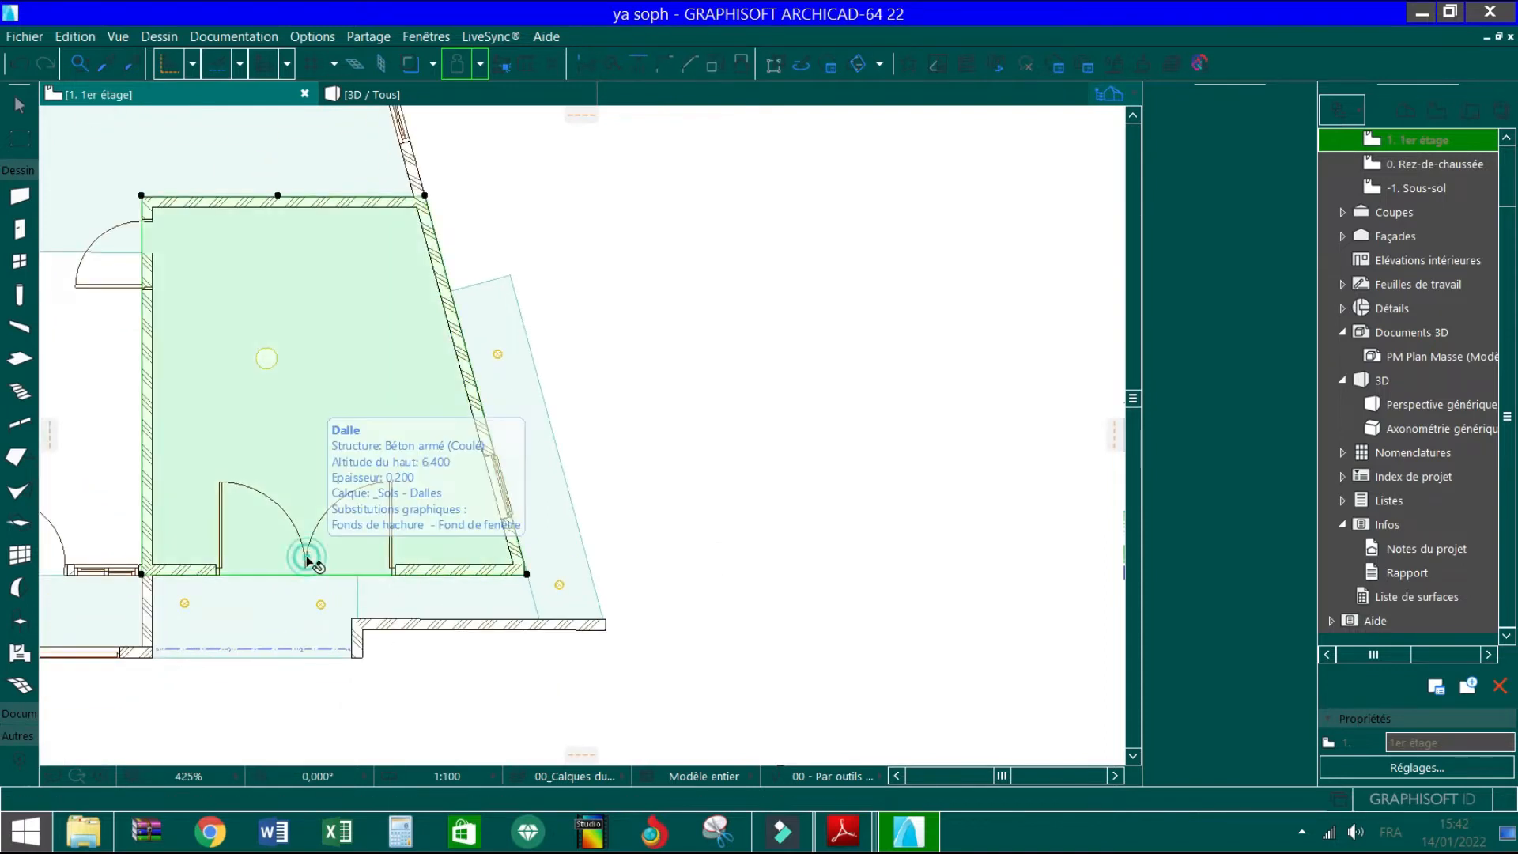
Delete the double door from the room's front wall facing the balcony
left_click(394, 568)
key("Delete")
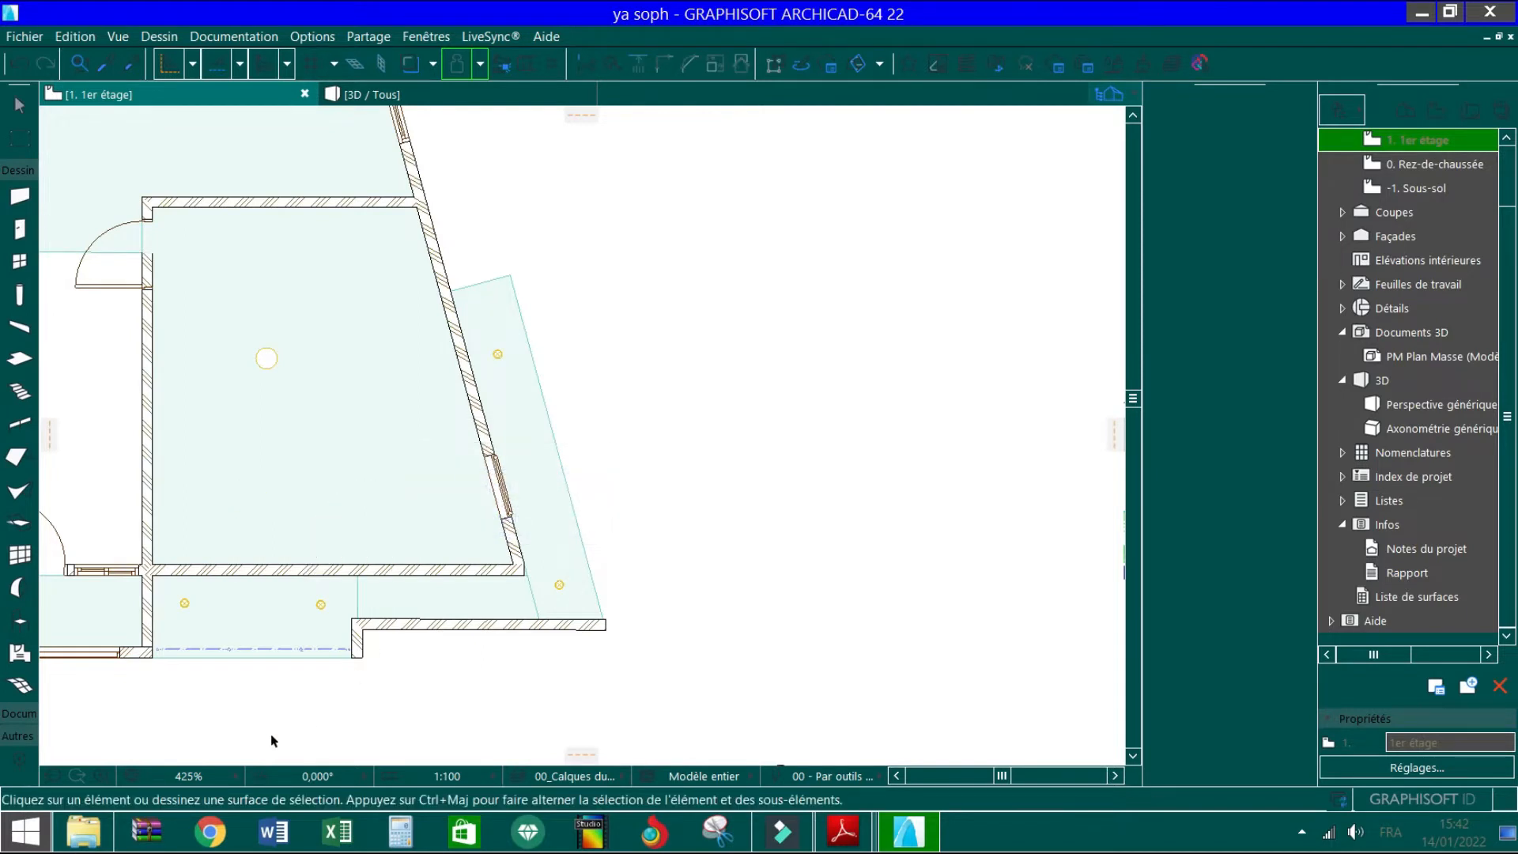
scroll(427, 560, "up", 3)
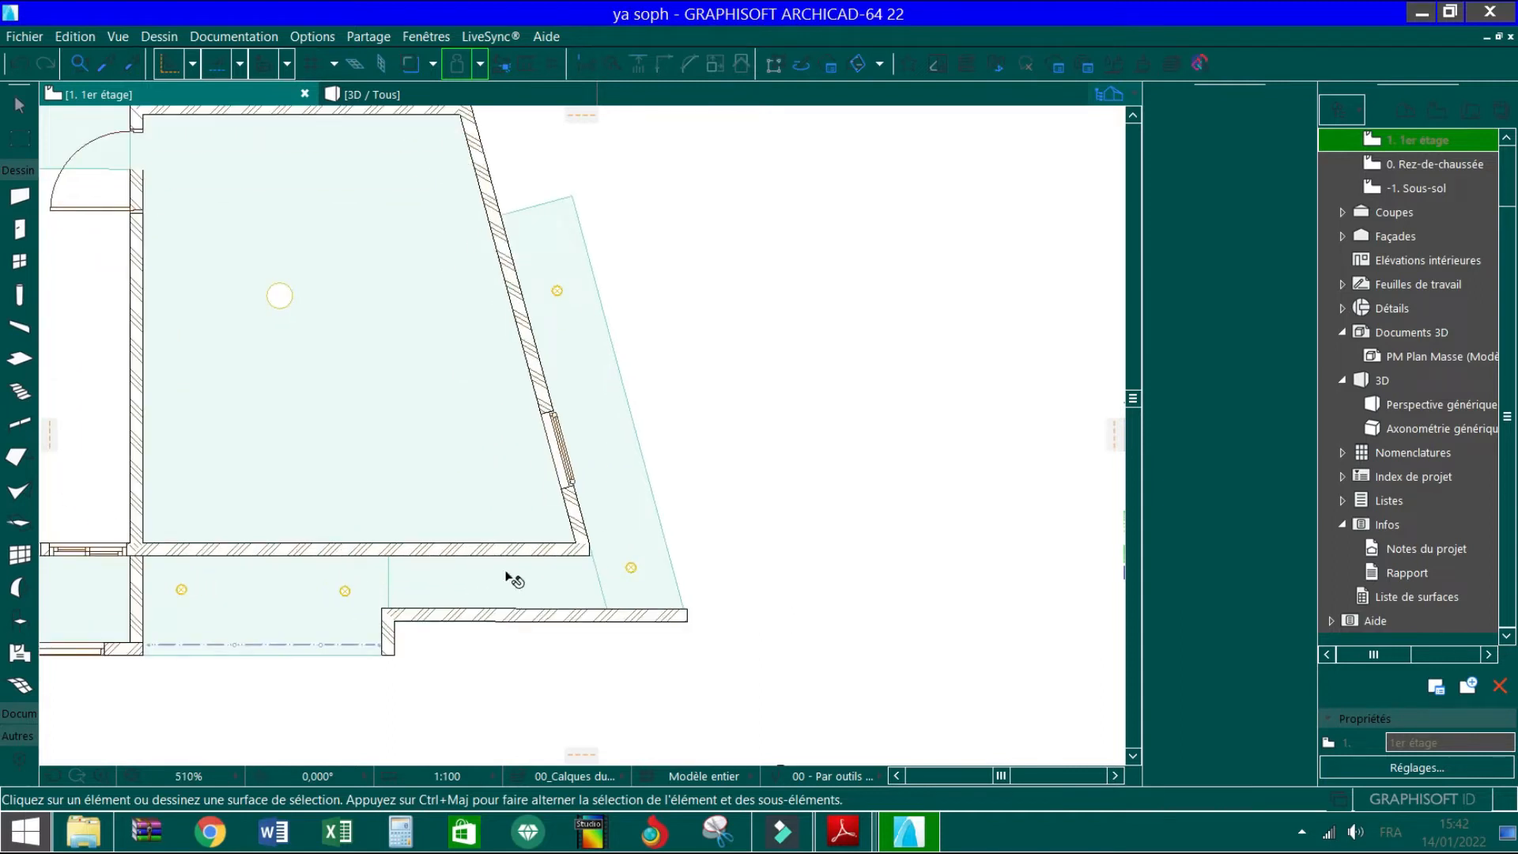
left_click(537, 550)
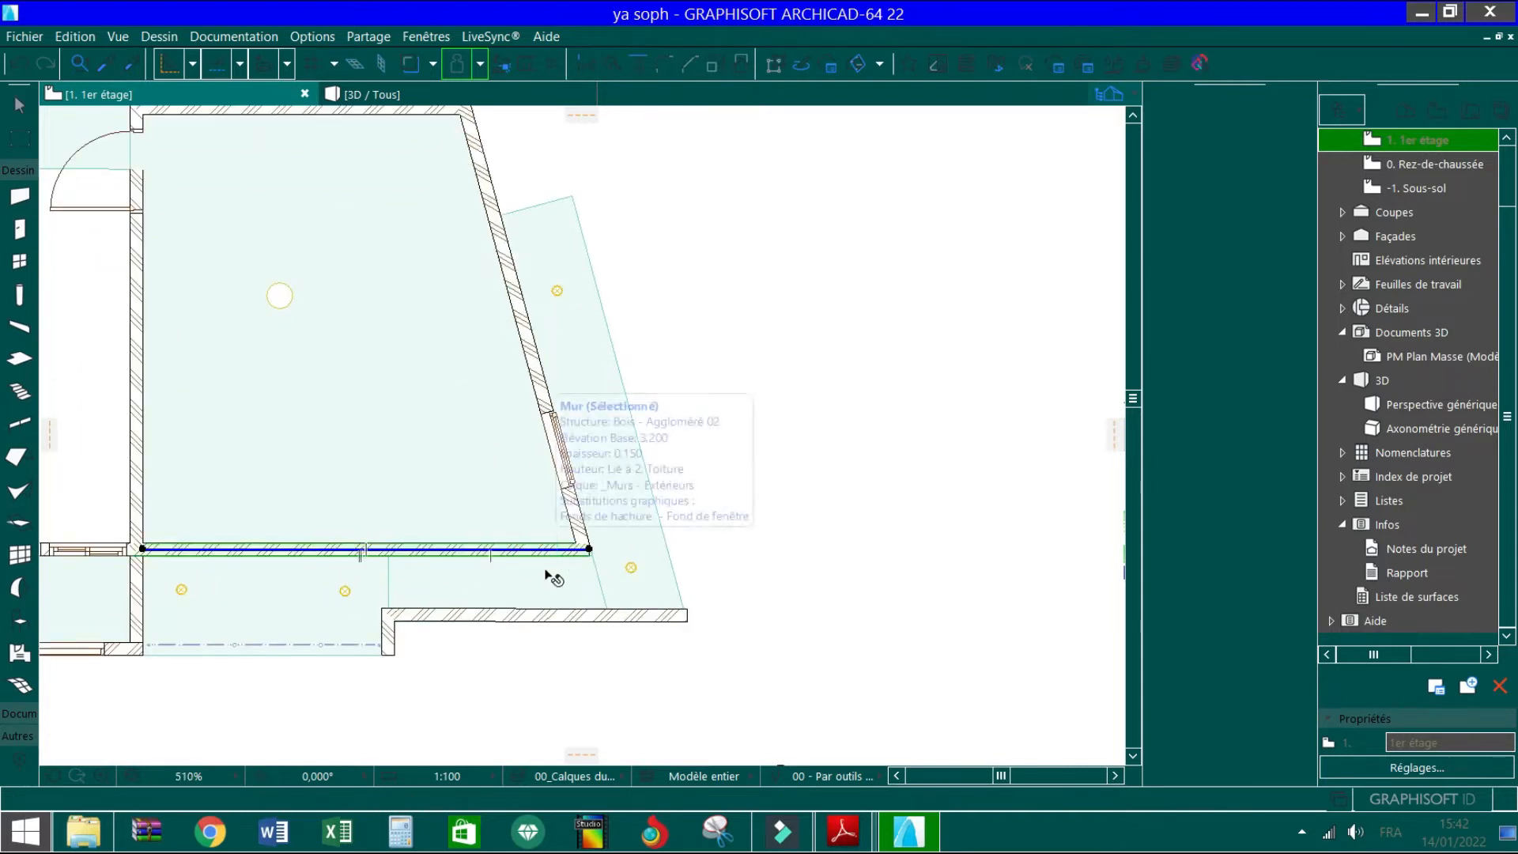
left_click(589, 550)
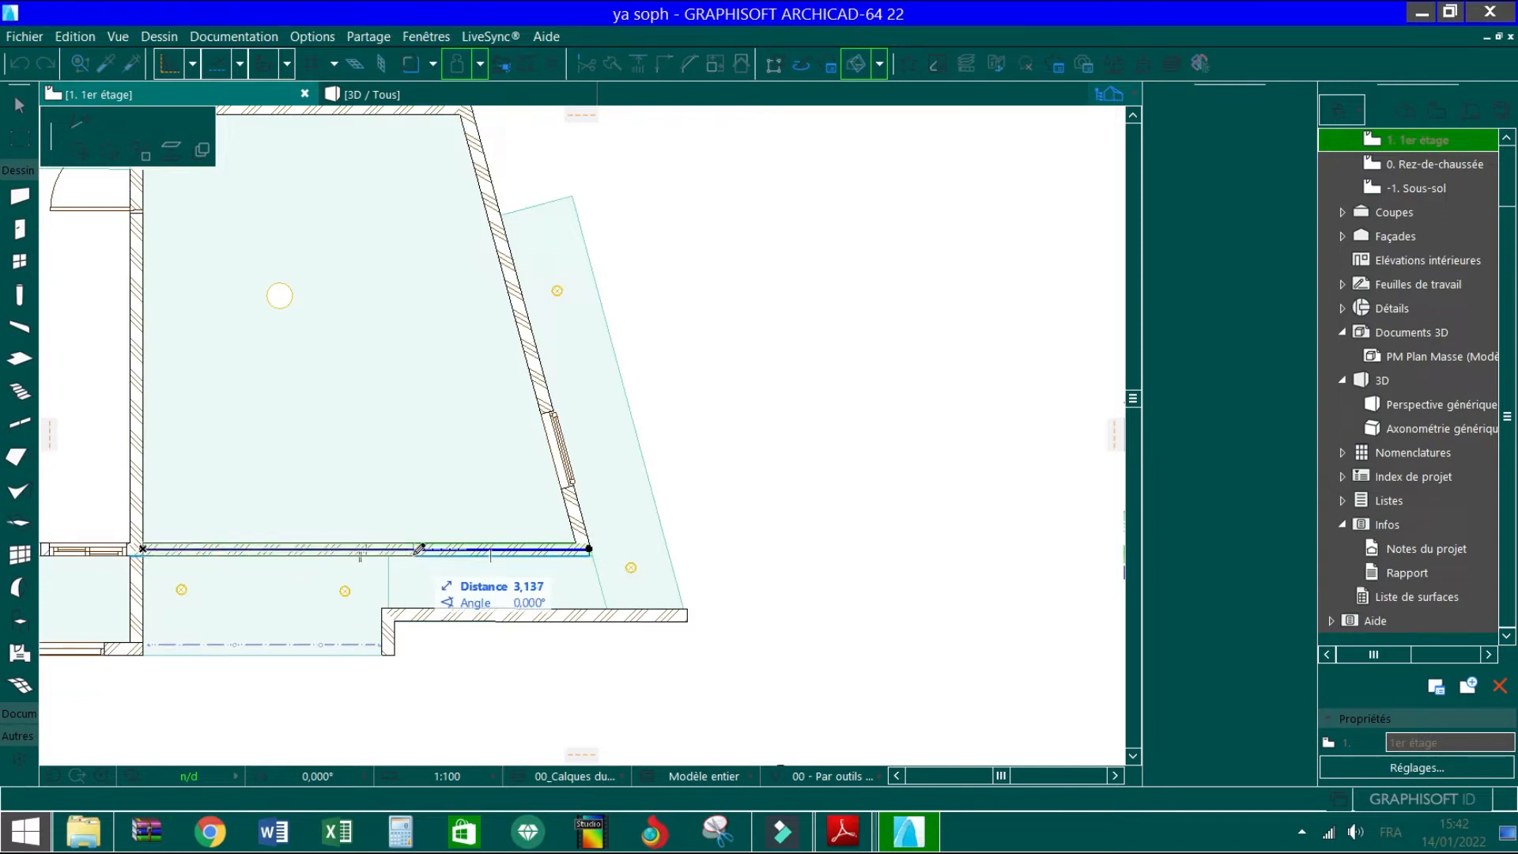
scroll(393, 543, "up", 3)
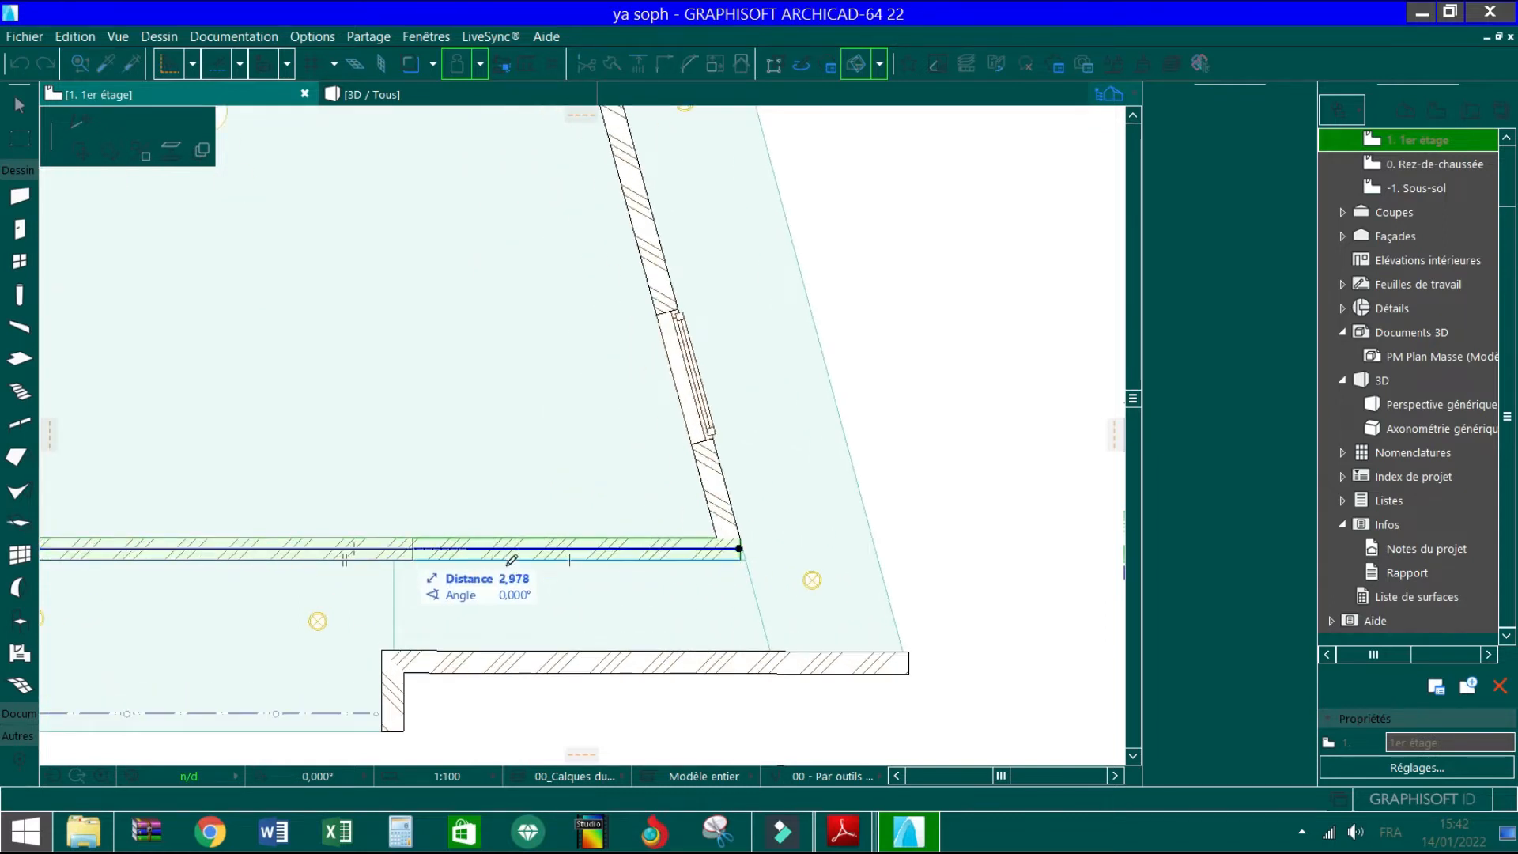
Preview the main facade drawing "plan ya sophie fac P.pdf" for reference
left_click(843, 832)
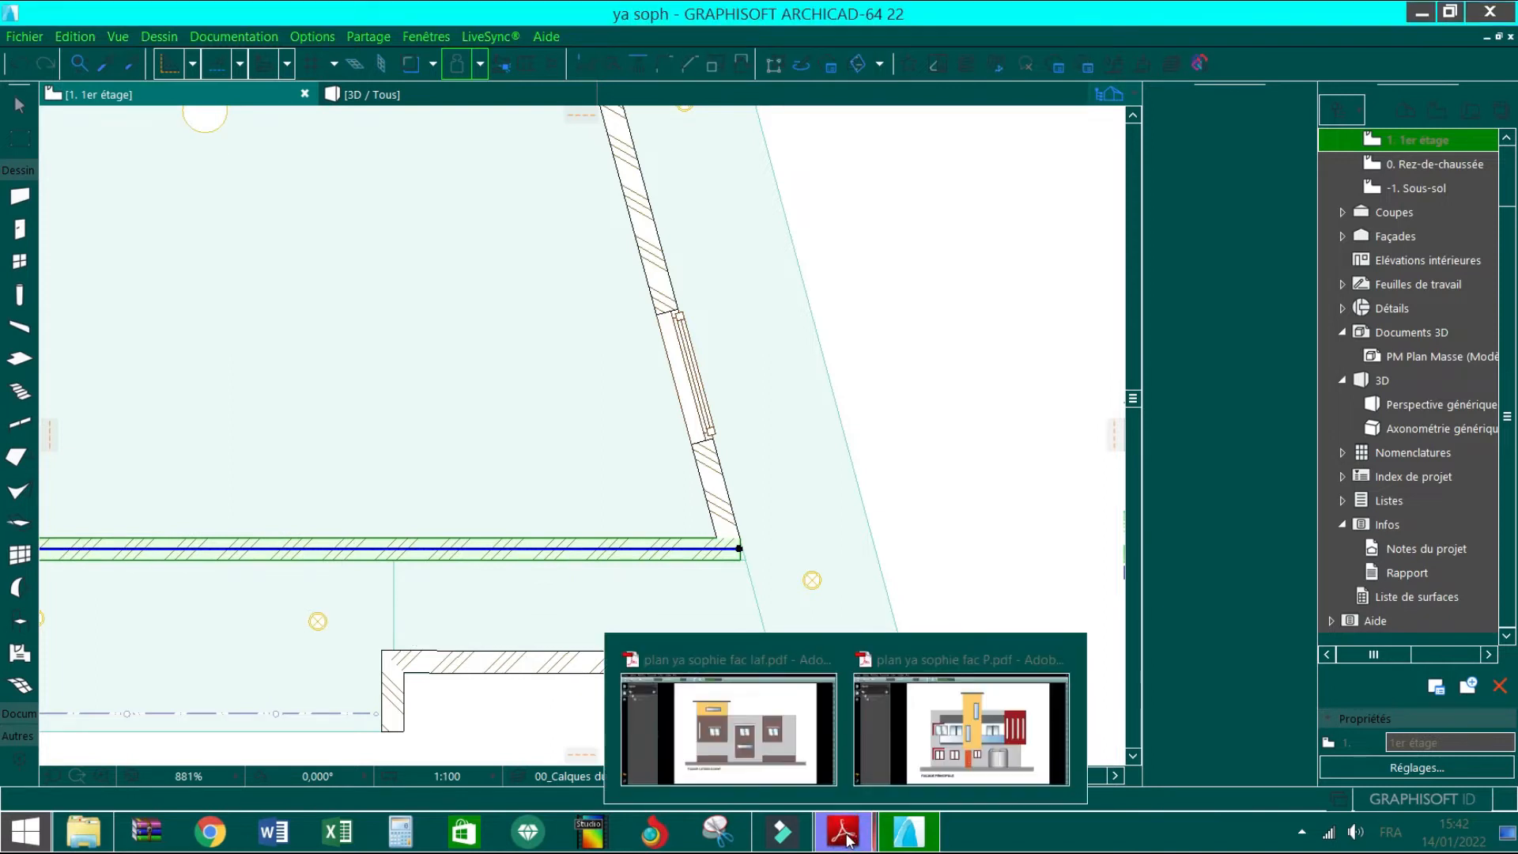
mouse_move(1025, 747)
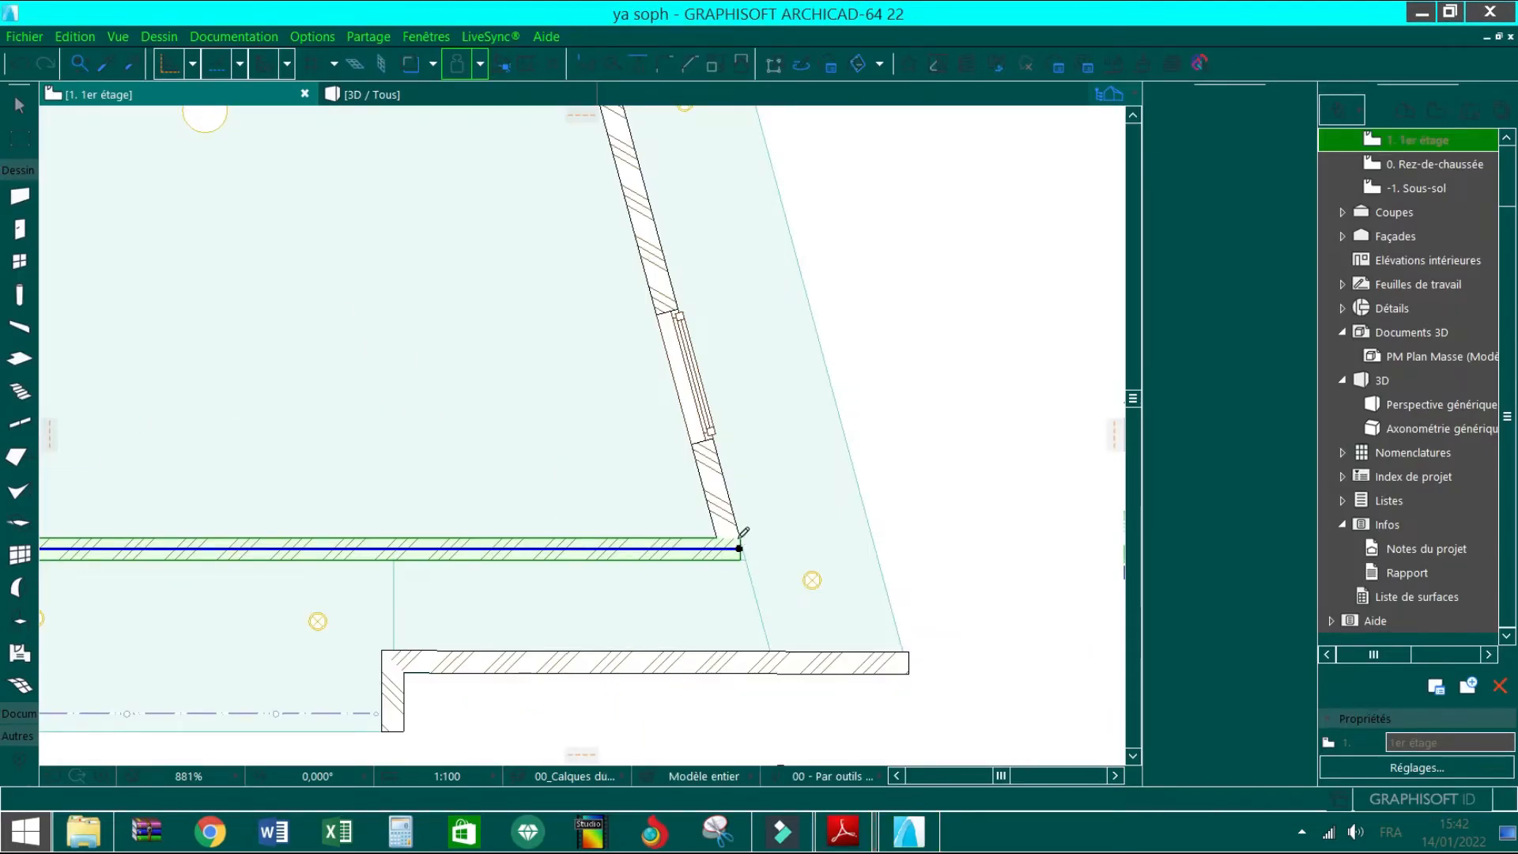
Cut back the slanted exterior wall so that it ends at the rear corner of the projecting slab
scroll(714, 475, "down", 5)
scroll(366, 322, "up", 10)
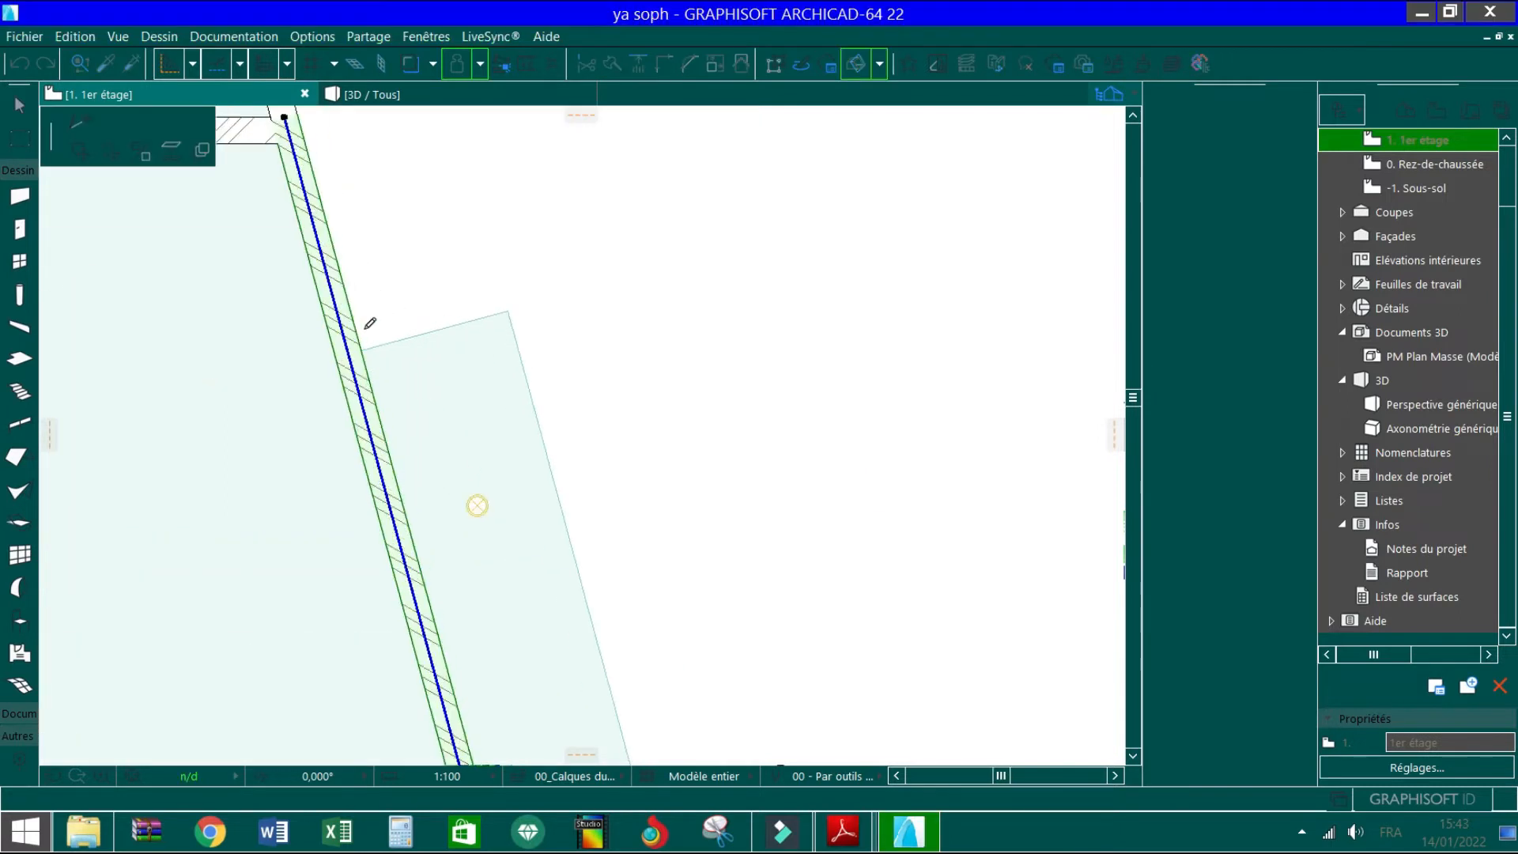
scroll(308, 457, "down", 2)
Draw a short wooden wall along the projecting slab's rear edge, from the slanted wall to the slab's outer corner
double_click(20, 196)
left_click(1162, 722)
left_click(278, 472)
key("Escape")
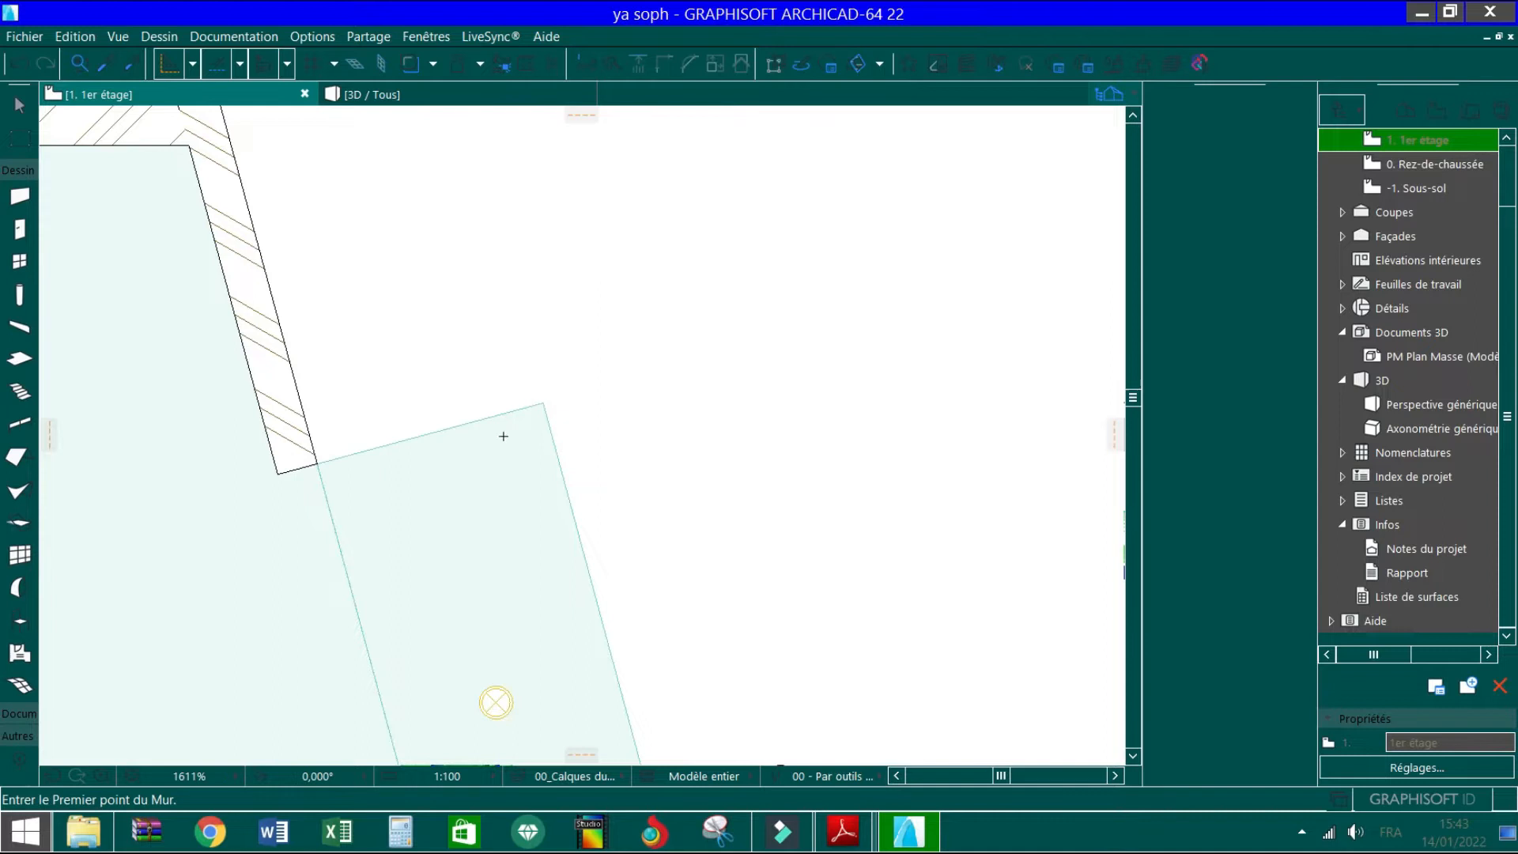
left_click(544, 400)
scroll(329, 430, "down", 5)
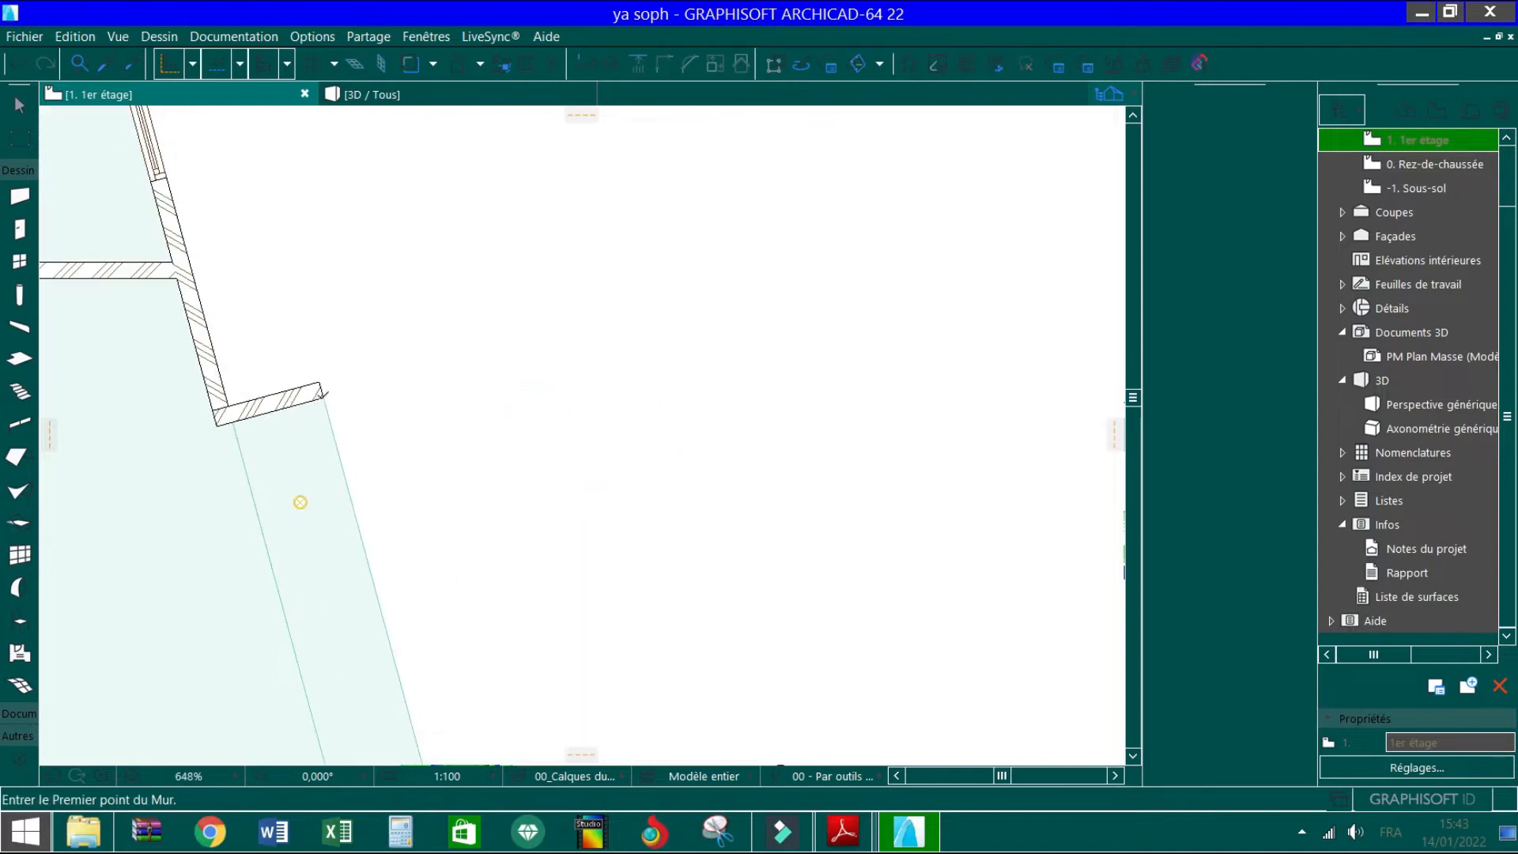
Draw a wooden wall along the projecting slab's slanted outer edge, joining the rear return to the new front wall
scroll(323, 393, "down", 4)
left_click(374, 521)
scroll(297, 309, "up", 5)
left_click(344, 323)
scroll(342, 224, "down", 5)
scroll(340, 427, "up", 5)
scroll(348, 387, "down", 5)
scroll(402, 416, "up", 4)
key("Escape")
Split the slanted exterior wall at the front corner of the second projecting slab, farther back along the side facade
left_click(411, 417)
left_click(411, 417)
left_click(495, 418)
key("Escape")
scroll(539, 361, "down", 5)
scroll(415, 365, "up", 3)
scroll(539, 545, "down", 5)
scroll(559, 515, "up", 6)
left_click(464, 477)
left_click(612, 63)
scroll(462, 502, "up", 7)
left_click(508, 536)
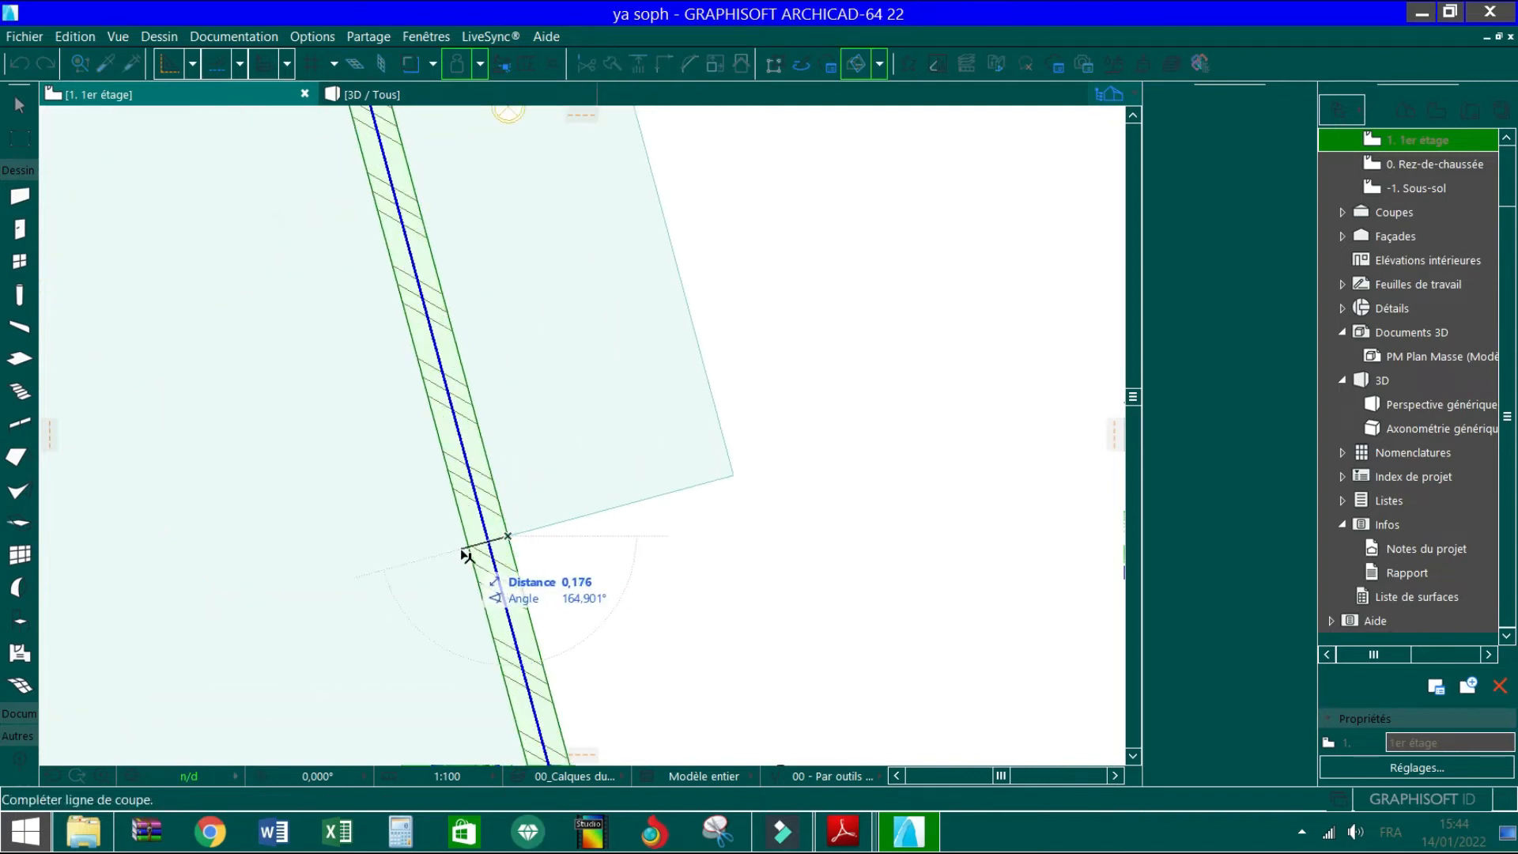
left_click(465, 548)
left_click(503, 636)
key("Escape")
scroll(303, 419, "down", 5)
Shorten the rear segment of the split slanted wall so that it ends at the second slab's rear corner
left_click(364, 399)
scroll(415, 590, "down", 3)
scroll(386, 506, "up", 1)
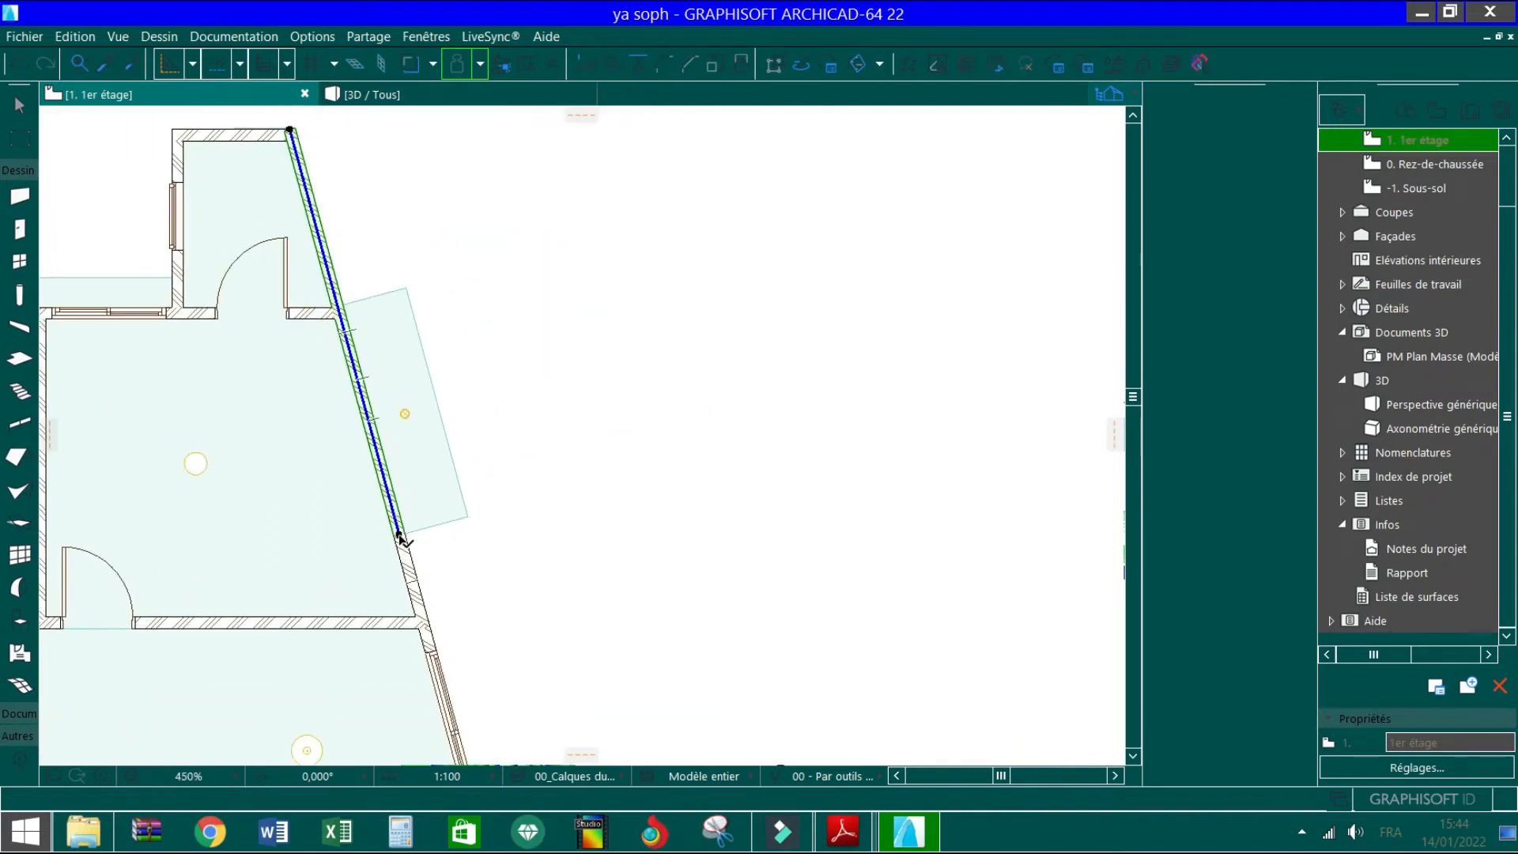
left_click(398, 533)
scroll(328, 296, "up", 5)
left_click(363, 358)
scroll(356, 348, "down", 4)
left_click(339, 168)
scroll(329, 187, "down", 2)
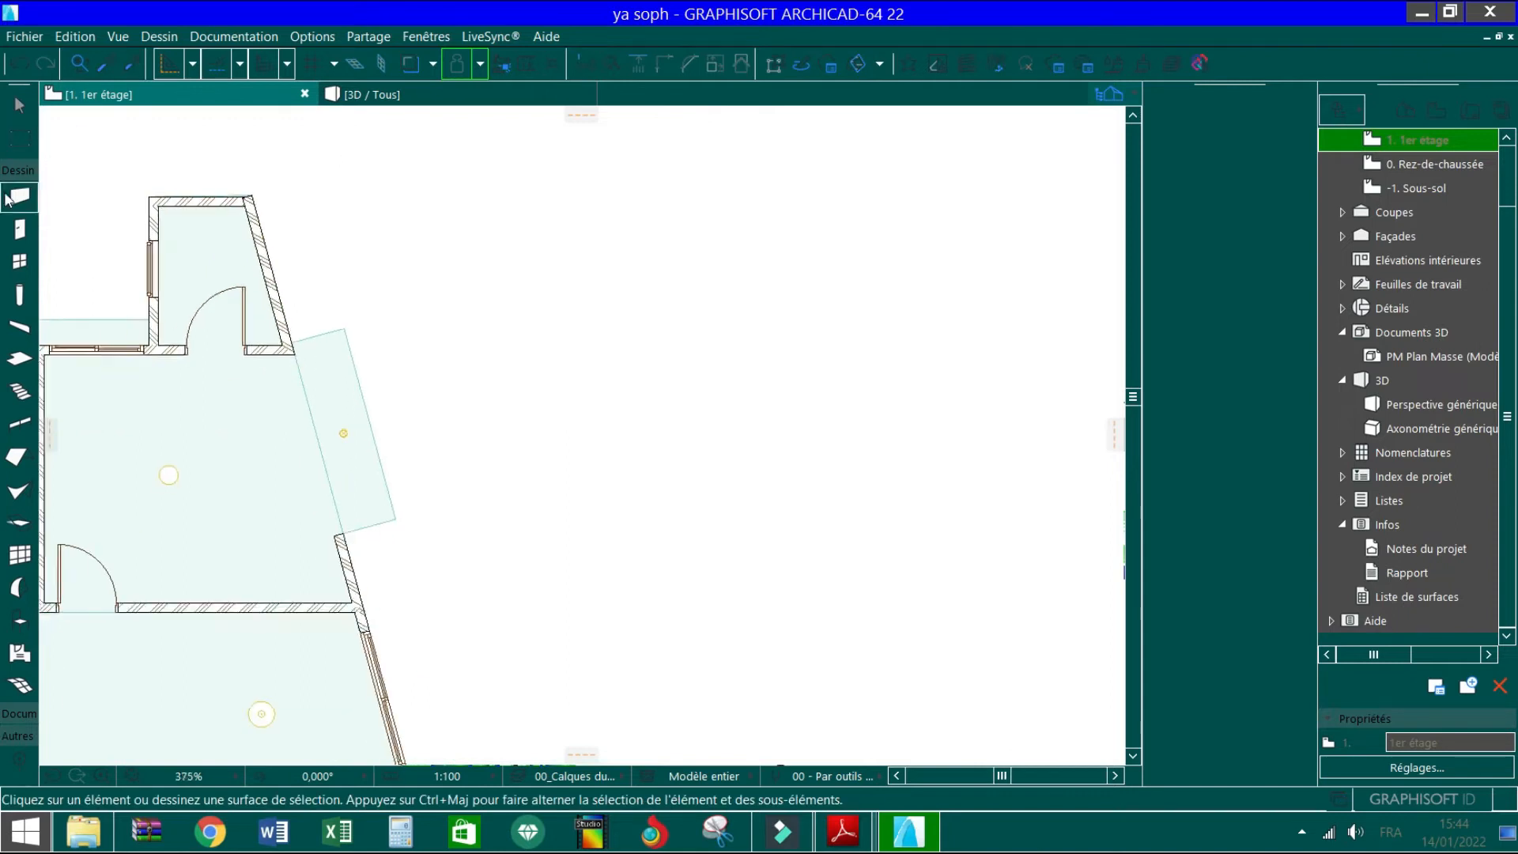
Draw wooden exterior walls around the second projecting slab's outer edges to connect the two ends of the slanted wall
left_click(20, 196)
scroll(313, 311, "up", 6)
scroll(322, 284, "down", 4)
left_click(366, 320)
scroll(274, 354, "up", 4)
left_click(314, 328)
scroll(256, 245, "down", 3)
left_click(469, 599)
scroll(387, 278, "up", 4)
left_click(382, 296)
scroll(360, 227, "down", 4)
scroll(400, 575, "up", 4)
left_click(483, 576)
key("Escape")
left_click(296, 627)
left_click(515, 567)
scroll(413, 298, "down", 6)
scroll(376, 348, "up", 2)
scroll(376, 357, "down", 5)
key("Escape")
Open the generic 3D perspective and examine the balconies and projecting wooden walls from the front and the side
scroll(361, 382, "down", 4)
scroll(380, 371, "up", 3)
scroll(360, 319, "down", 5)
scroll(398, 491, "up", 8)
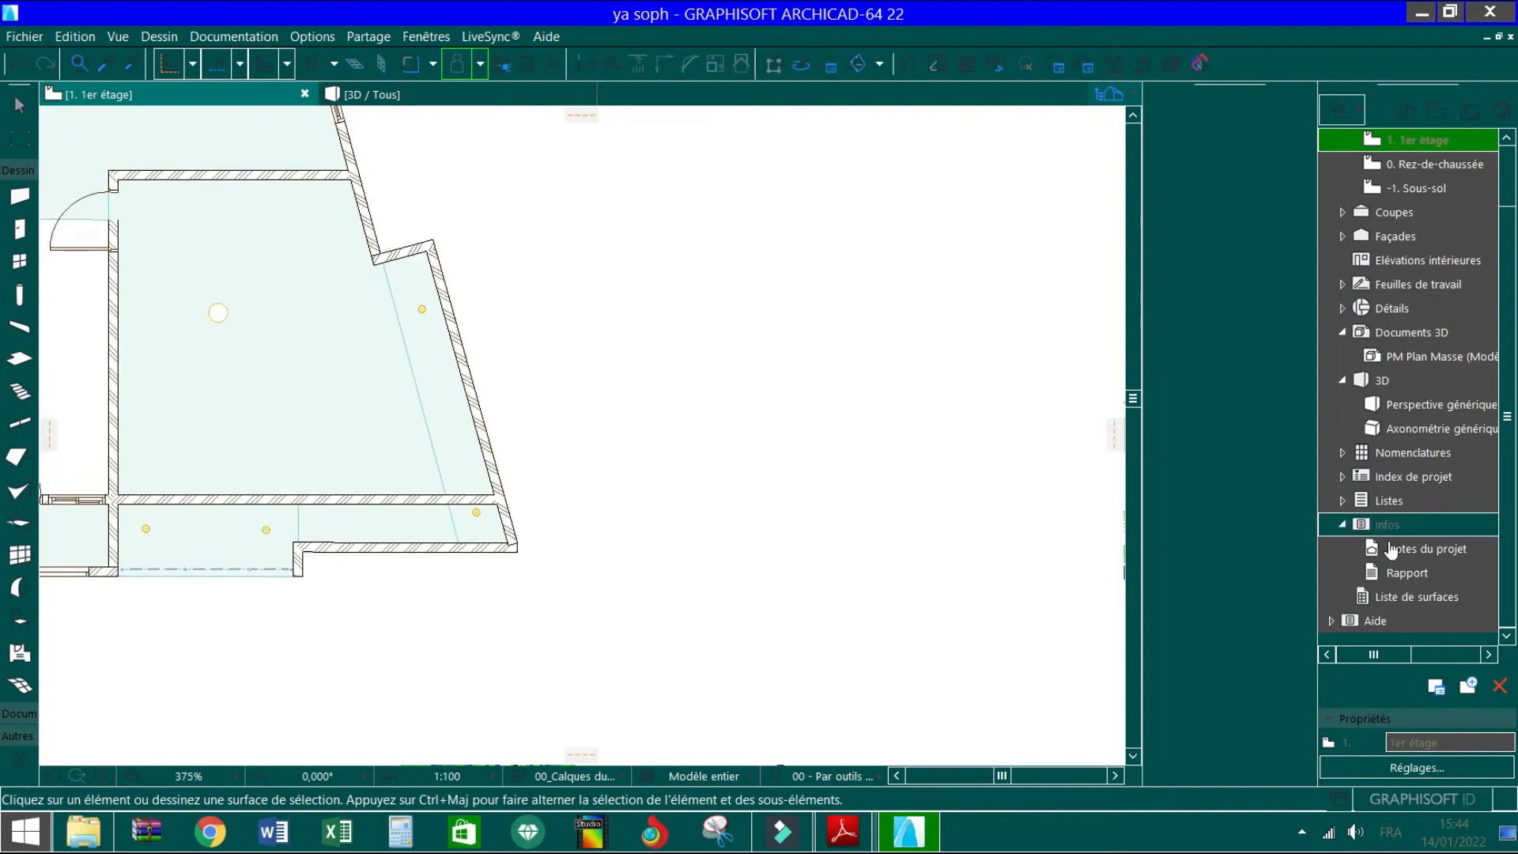
left_click(1400, 425)
double_click(1404, 405)
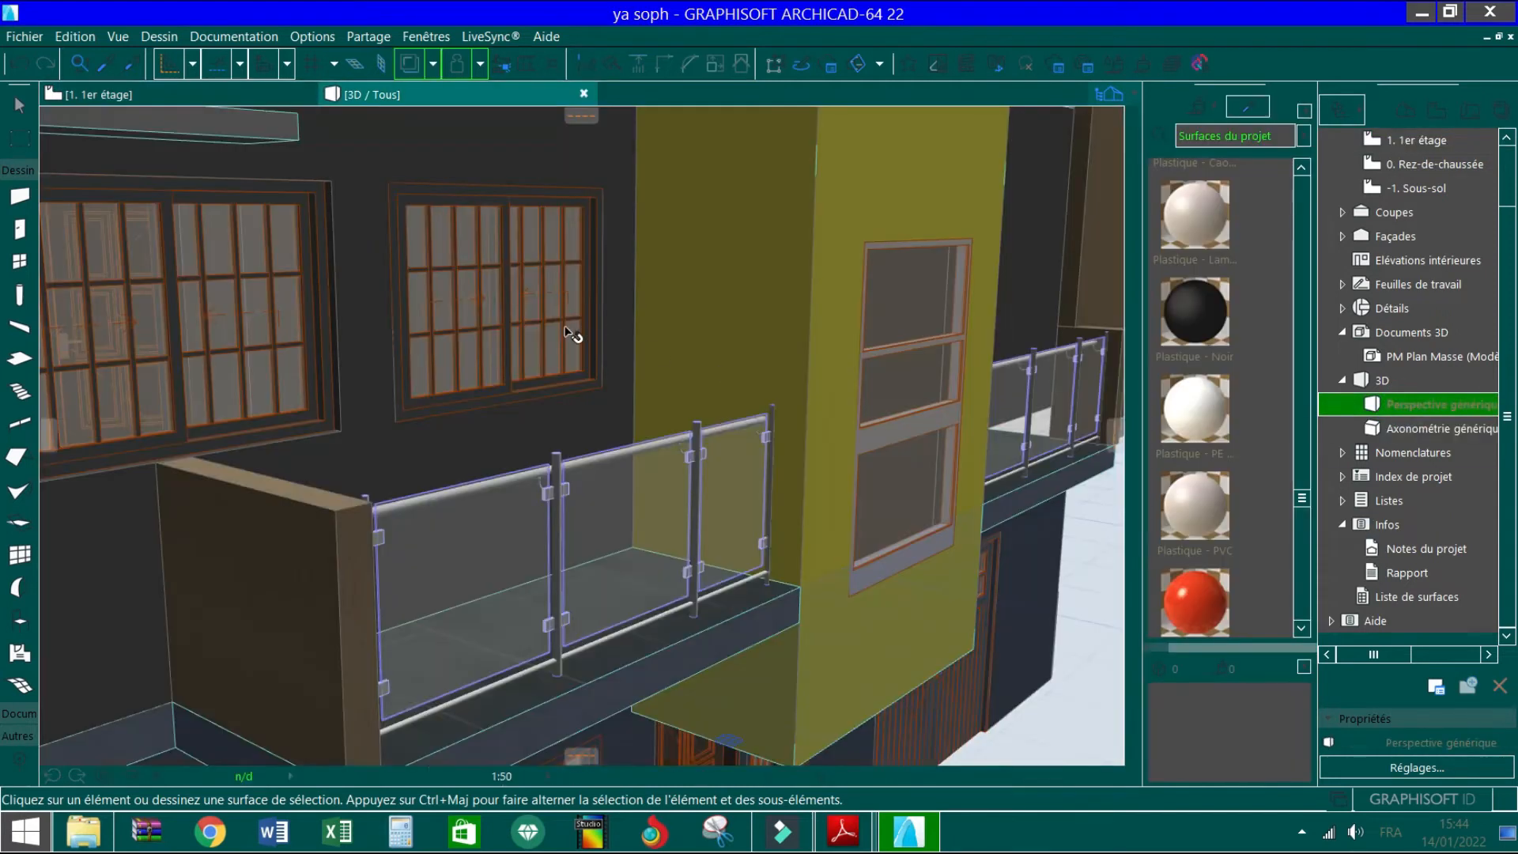
scroll(520, 478, "down", 3)
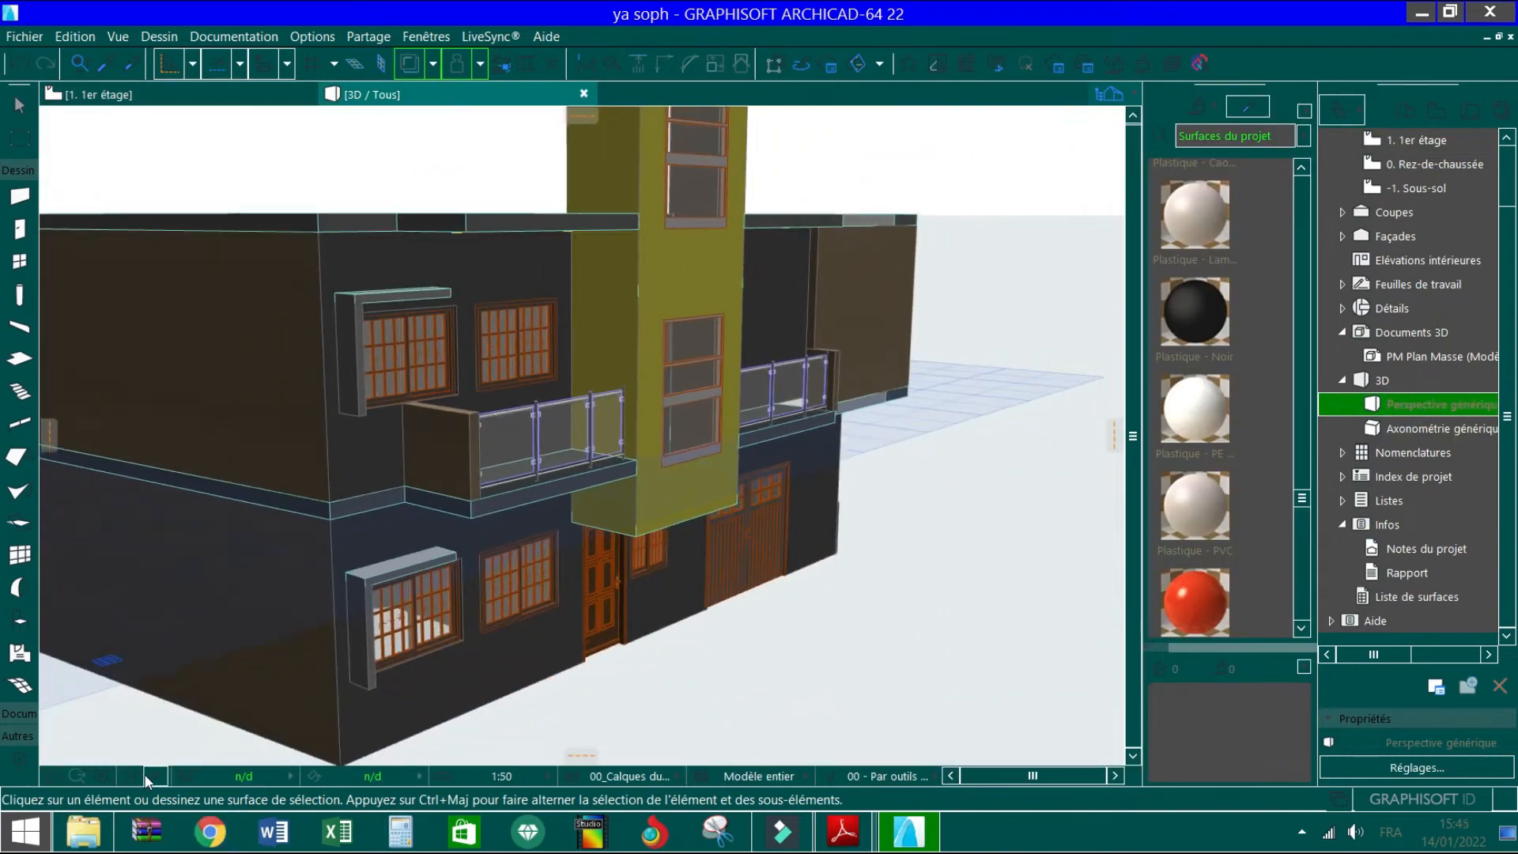
left_click(130, 775)
scroll(661, 375, "down", 1)
left_click_drag(805, 433, 335, 403)
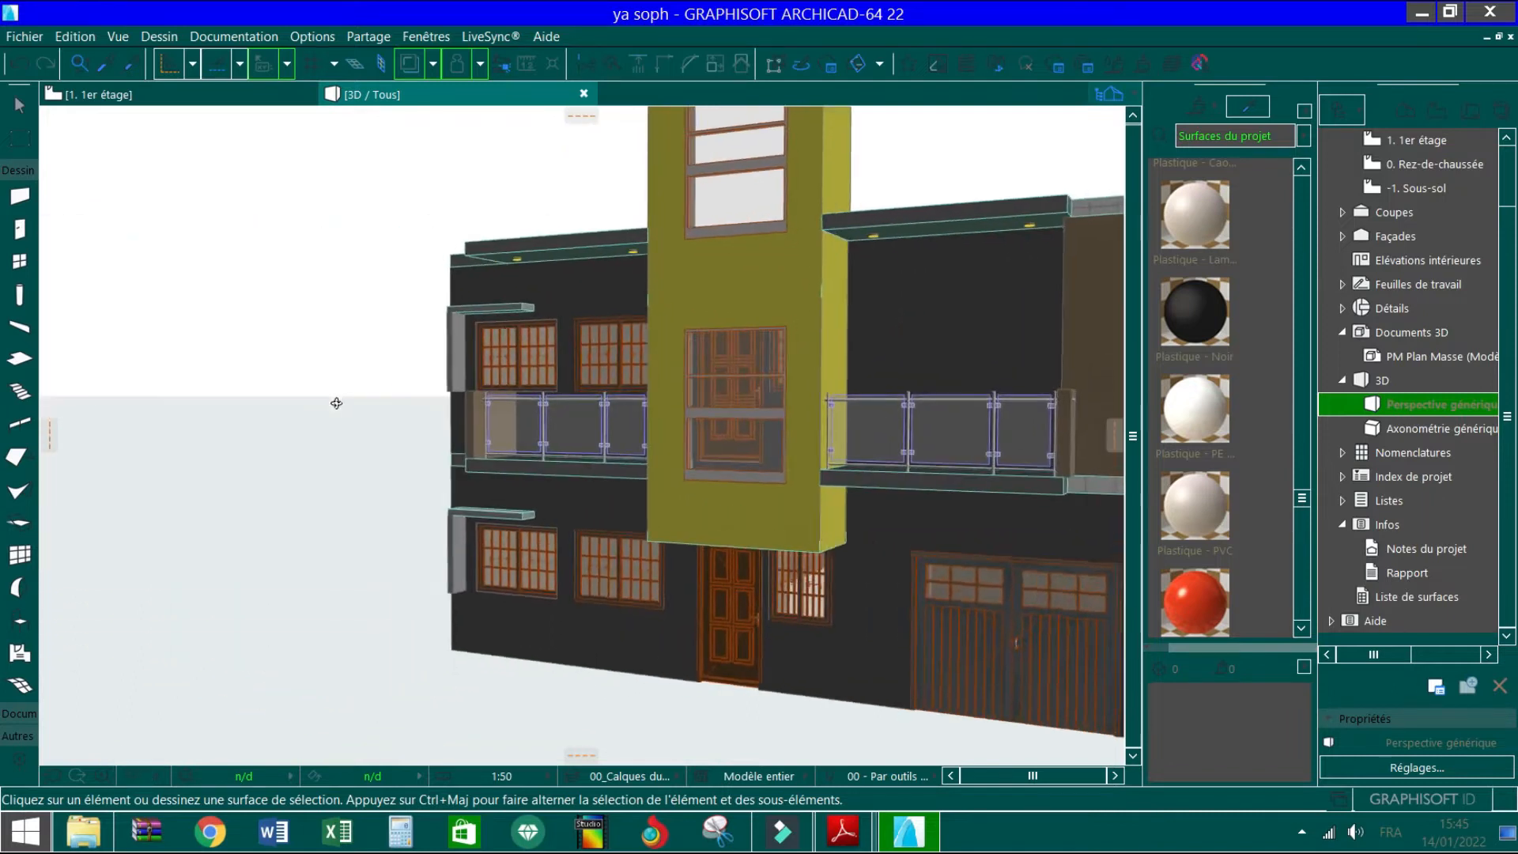
scroll(283, 460, "down", 3)
scroll(283, 460, "down", 1)
left_click_drag(920, 414, 721, 425)
scroll(721, 425, "up", 3)
left_click_drag(457, 499, 870, 570)
scroll(594, 325, "up", 5)
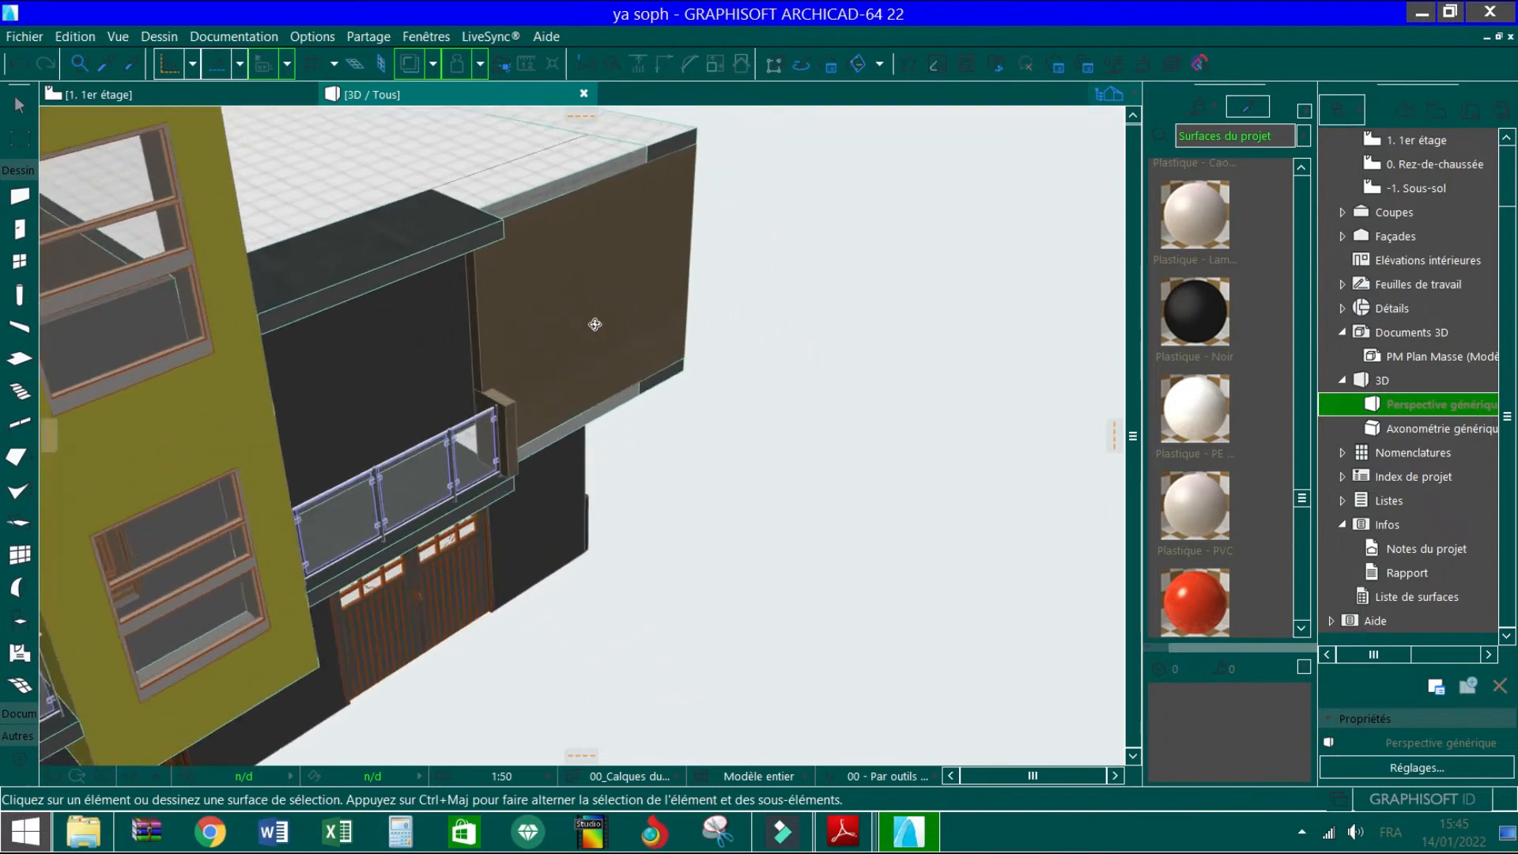
scroll(549, 317, "down", 6)
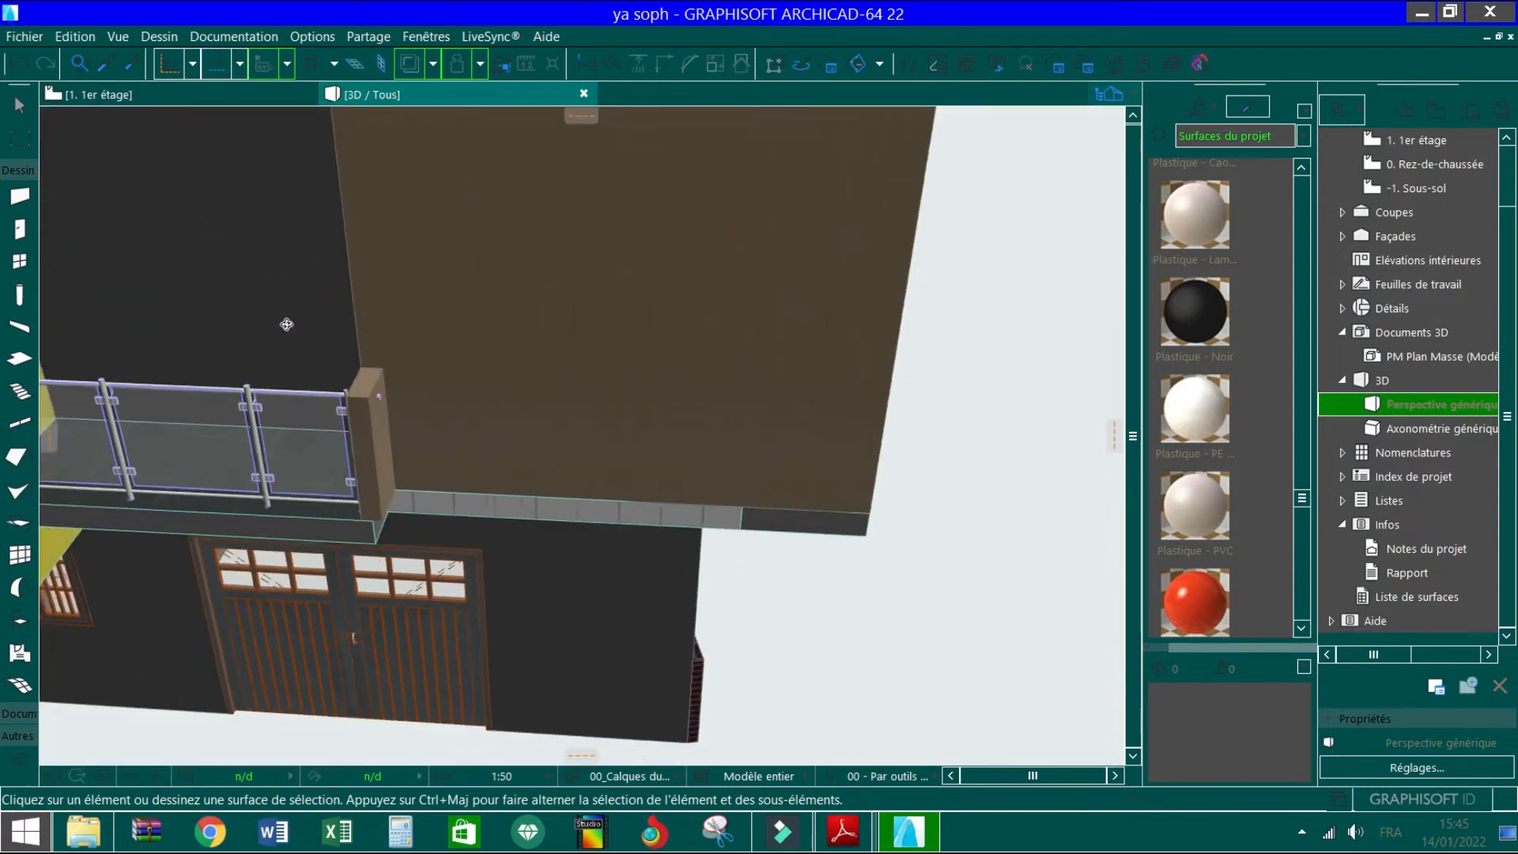
left_click_drag(630, 313, 911, 353)
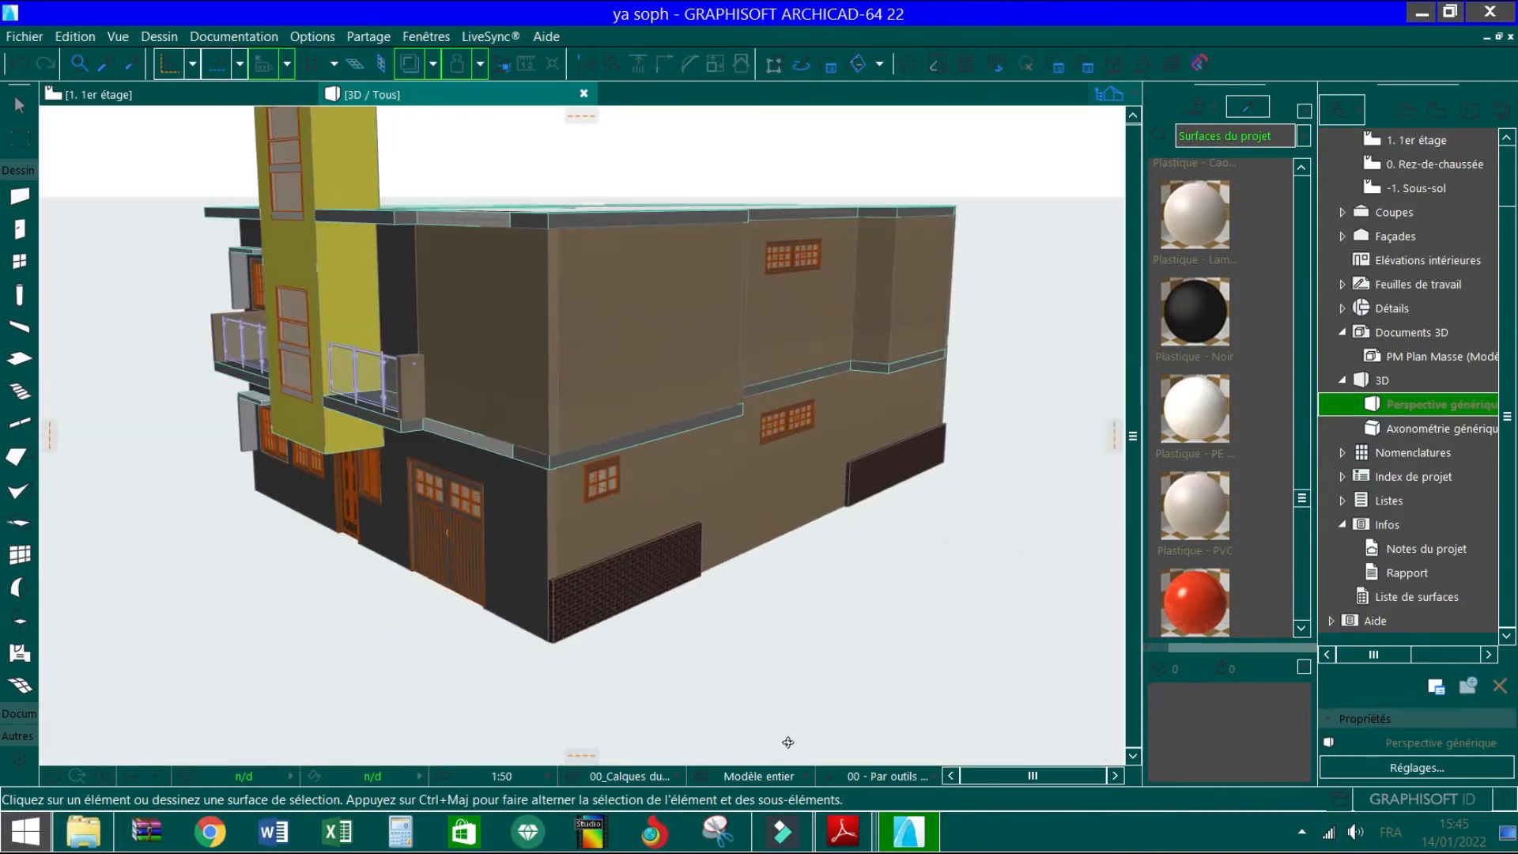
Compare the projecting corner volume in 3D with the main facade drawing "plan ya sophie fac P.pdf"
left_click(928, 849)
left_click(929, 848)
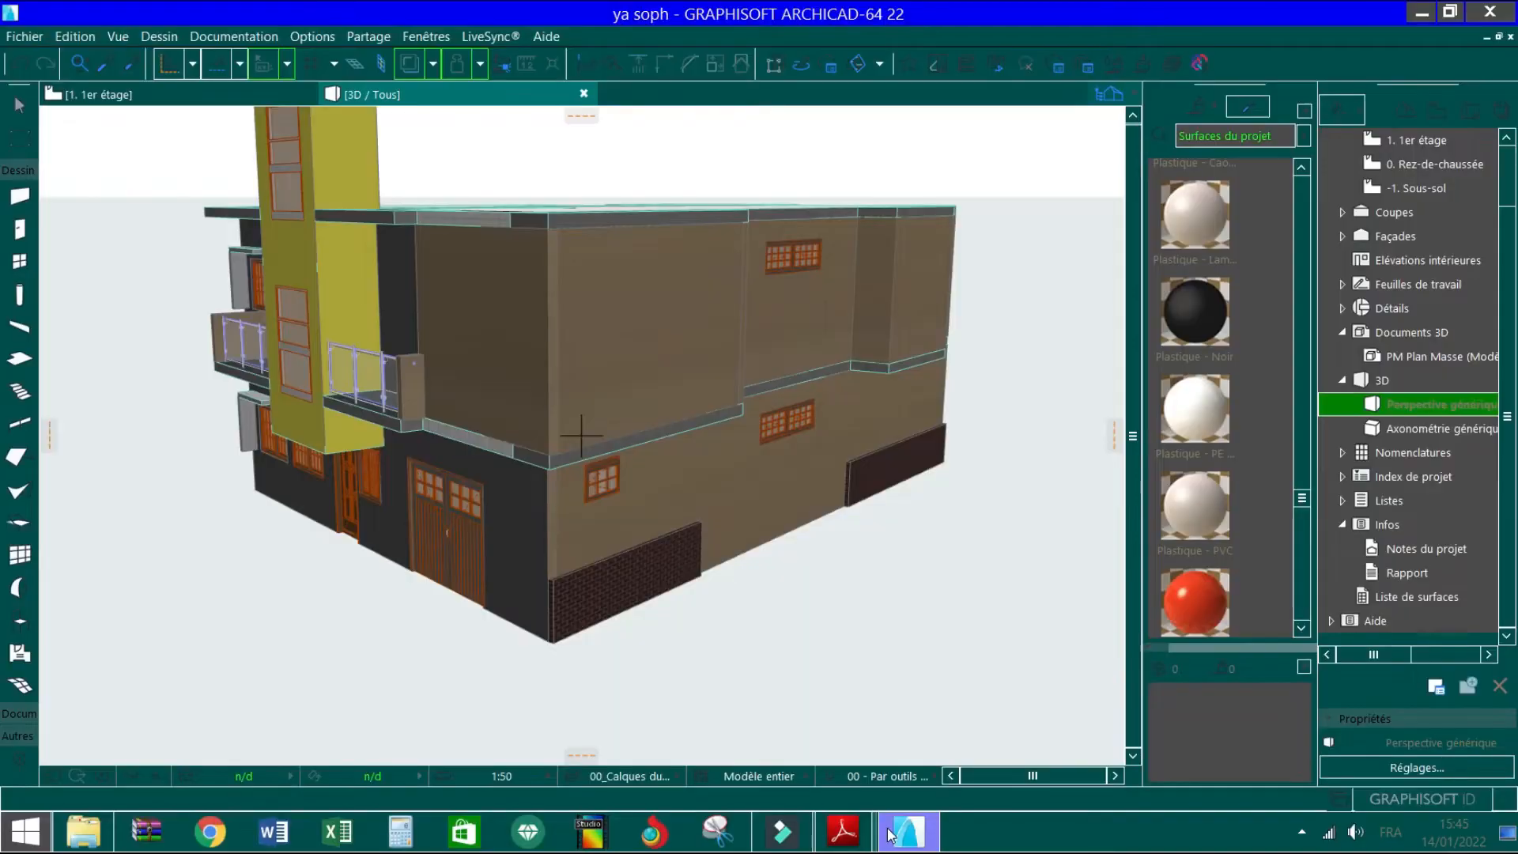
left_click_drag(592, 385, 573, 336)
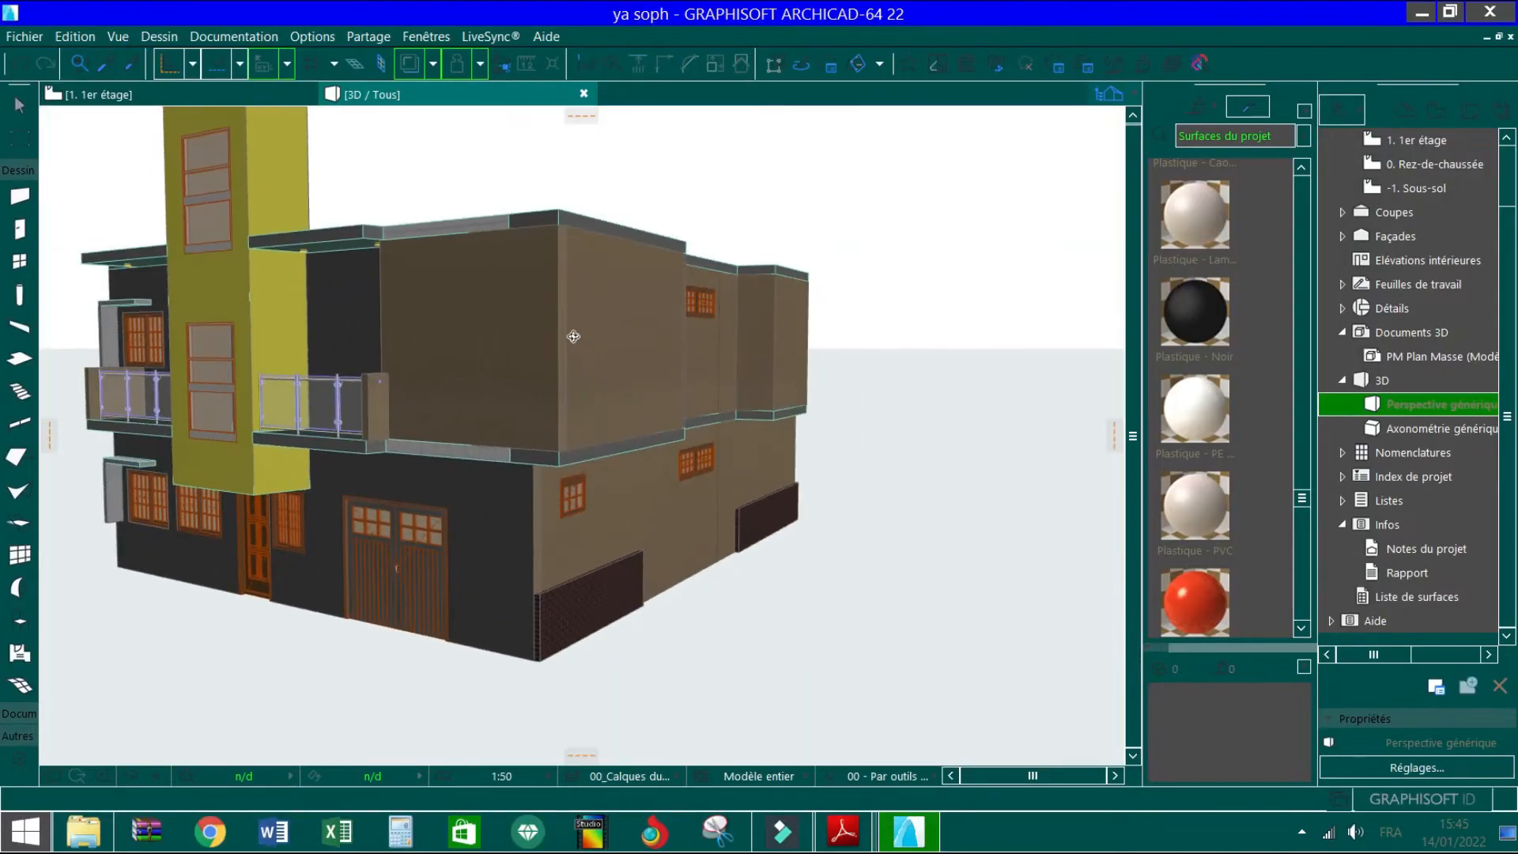
mouse_move(842, 832)
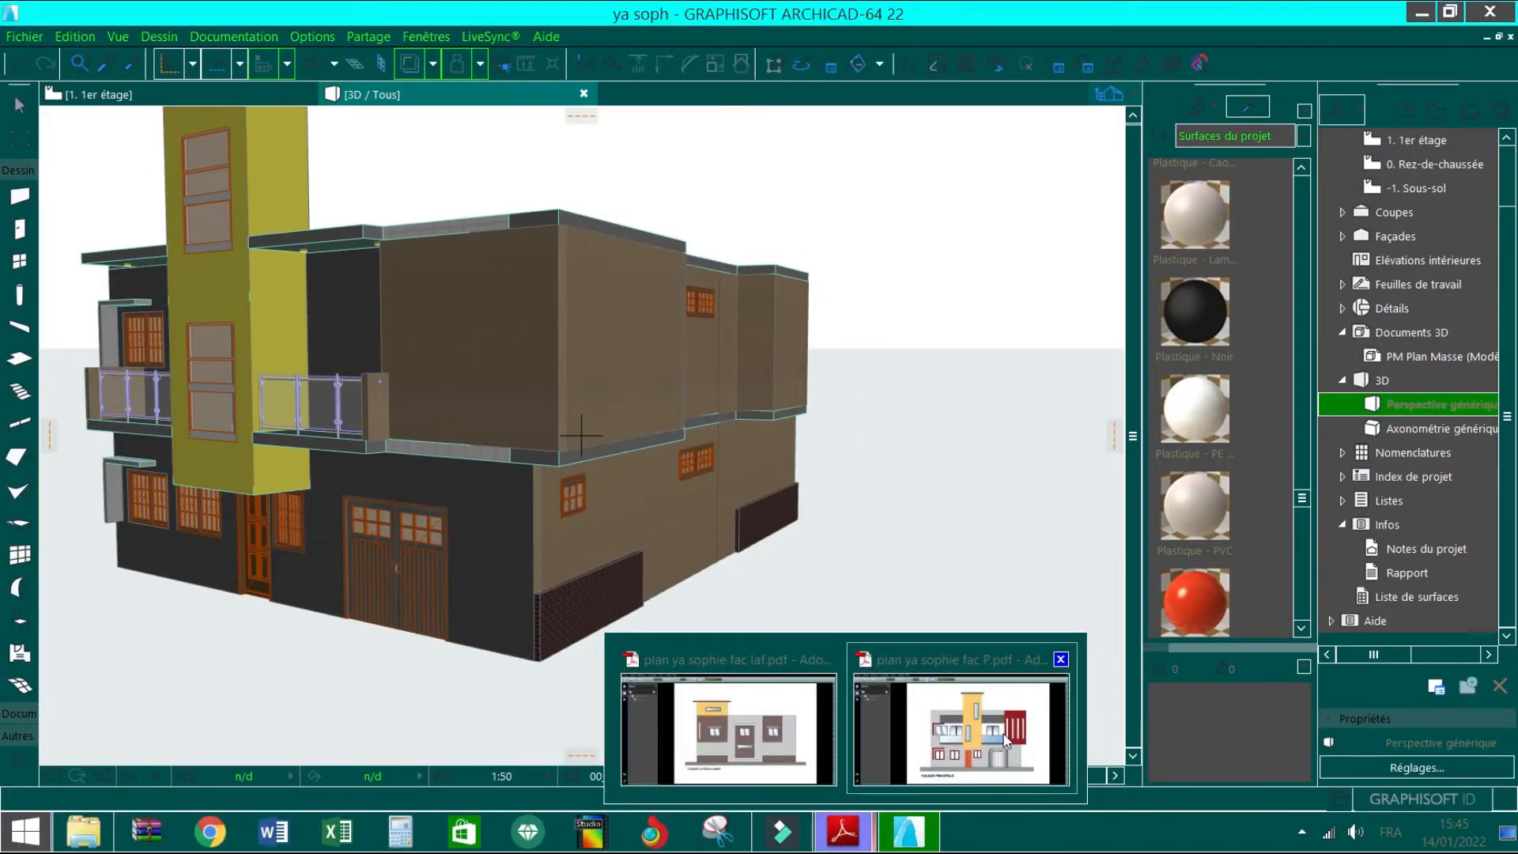
mouse_move(1013, 739)
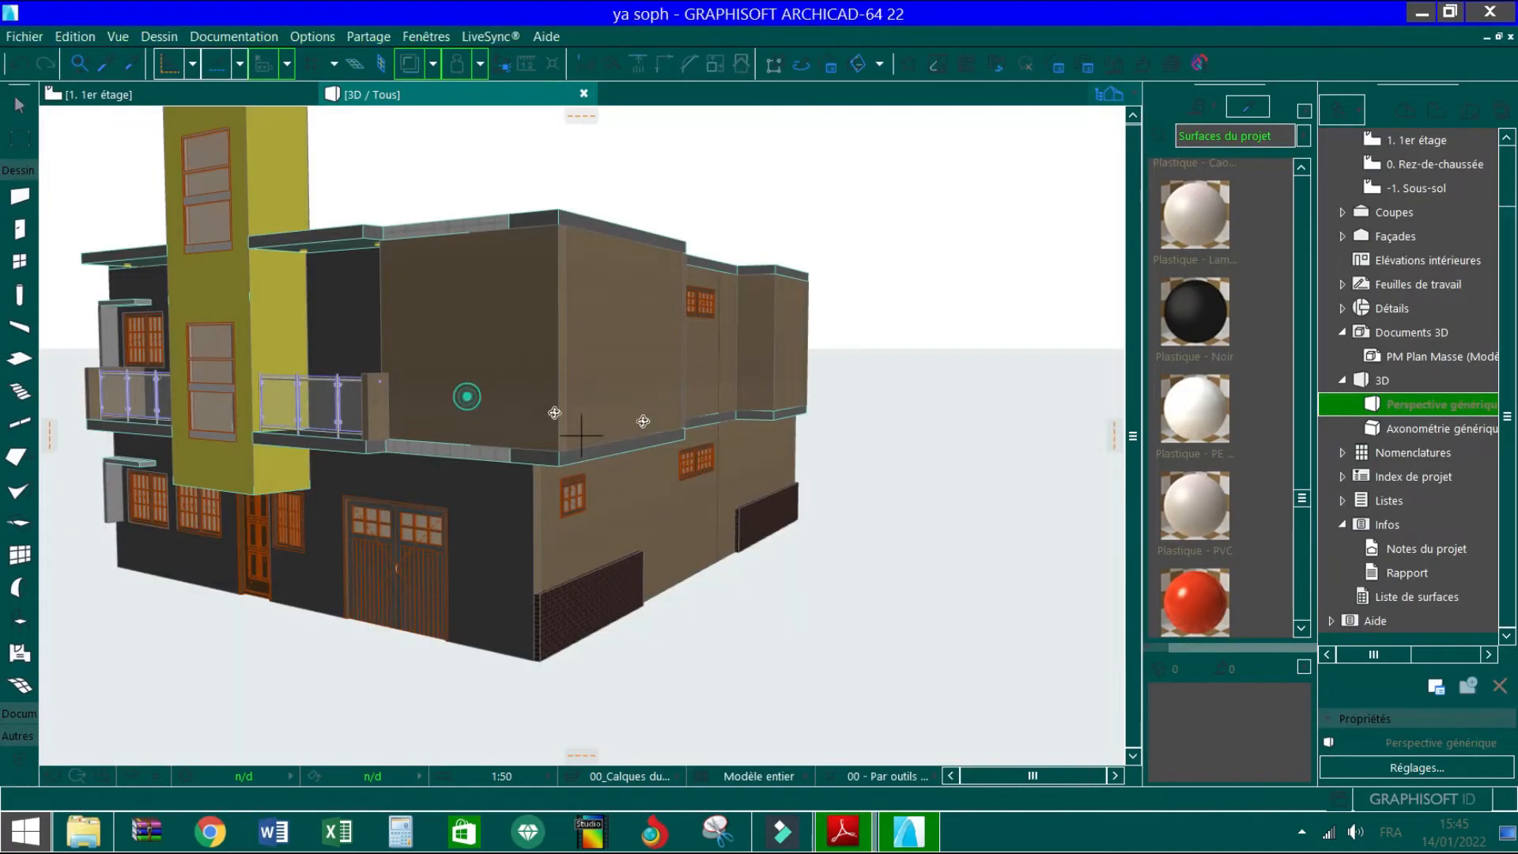
scroll(549, 349, "up", 5)
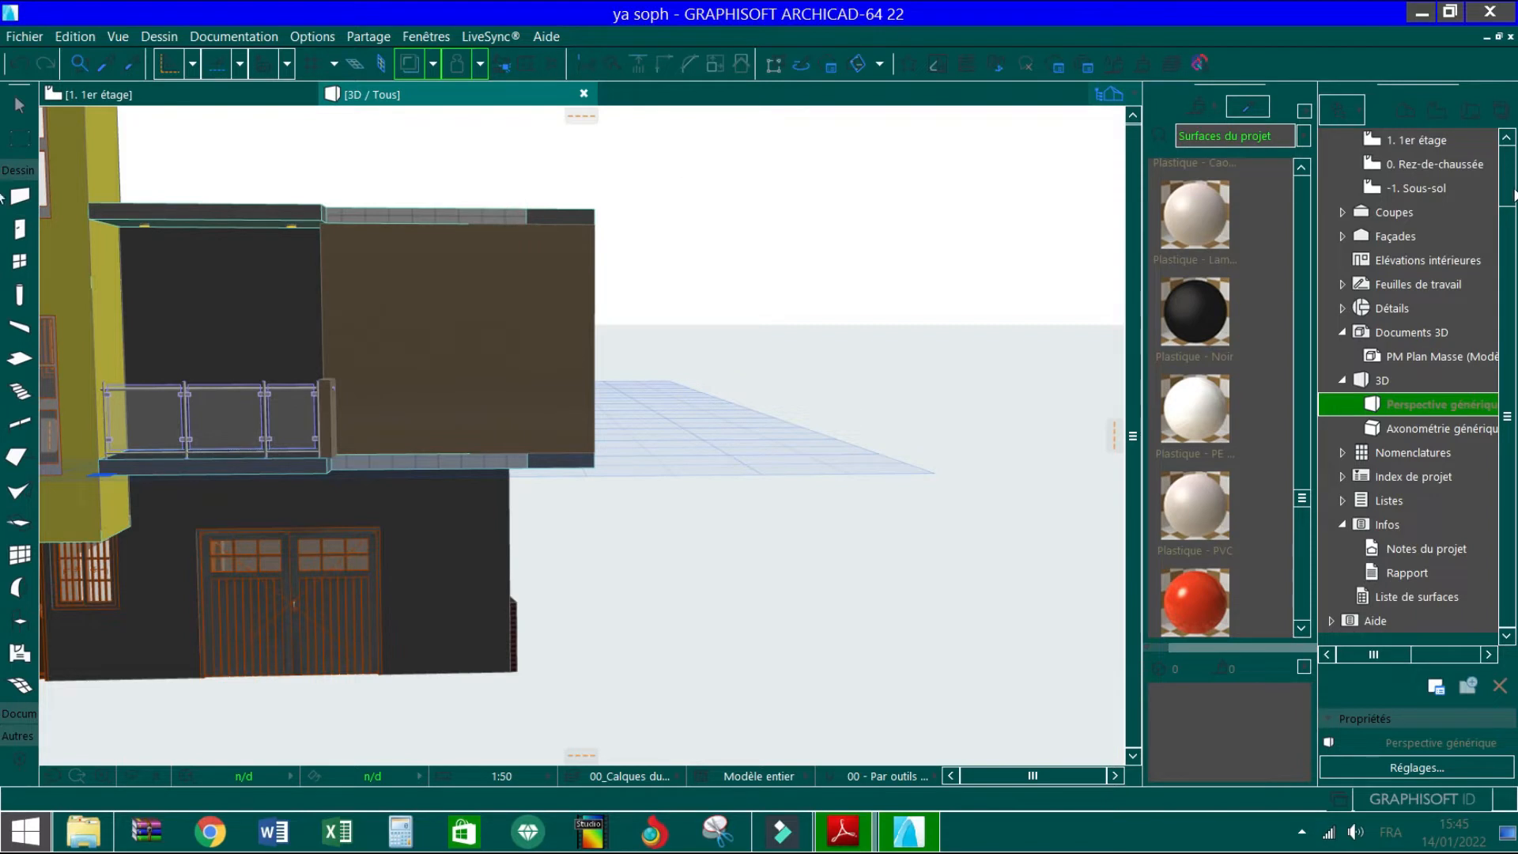
Reopen the first-floor plan 1er étage and examine the vertical slots of the red corner volume in "plan ya sophie fac P.pdf"
left_click(1436, 164)
left_click(1425, 188)
double_click(1415, 140)
scroll(398, 531, "up", 4)
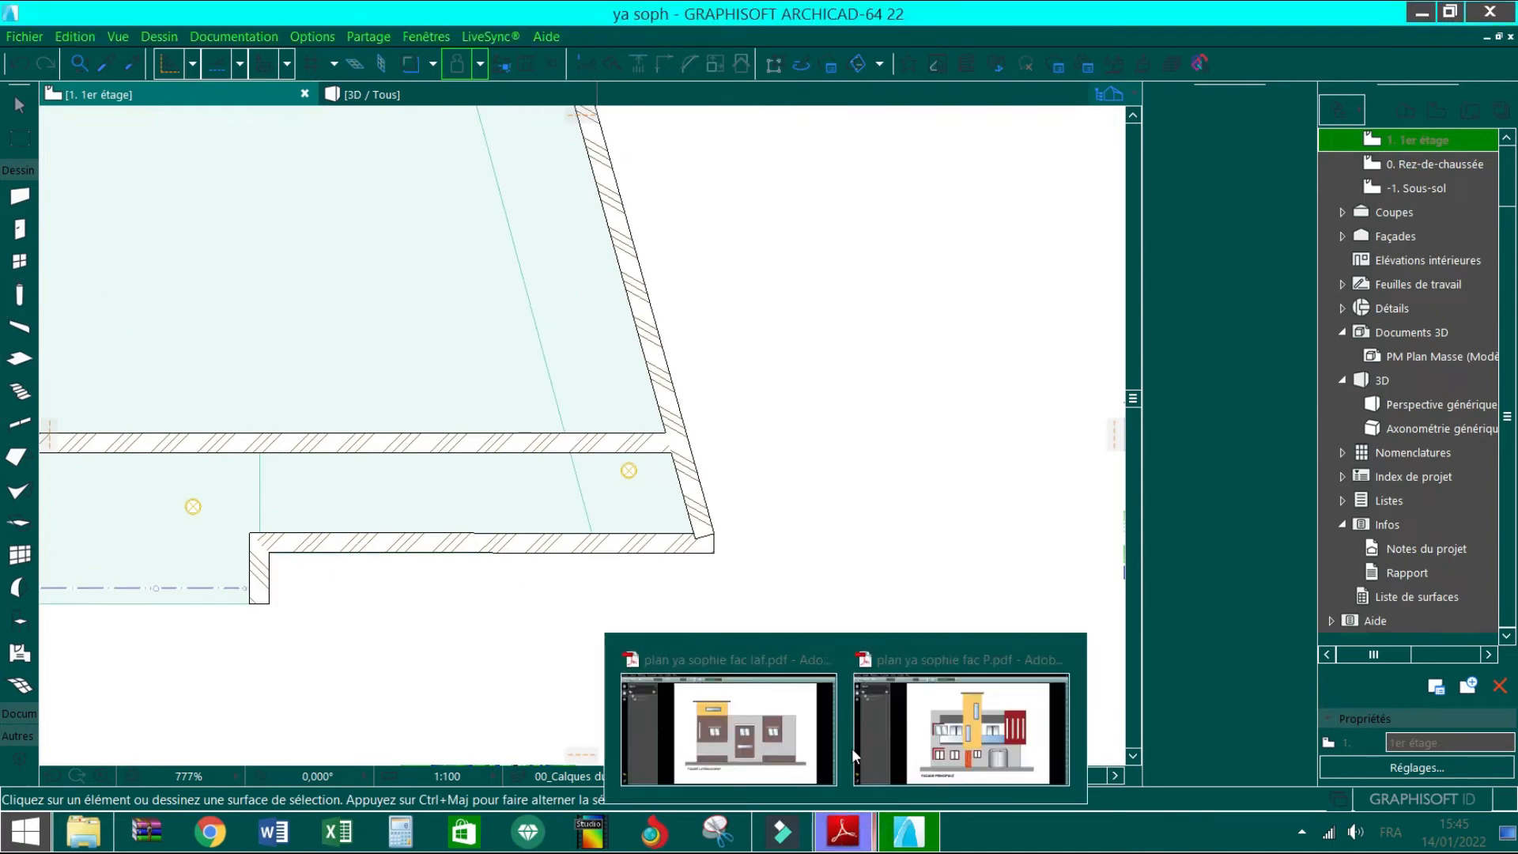
left_click(1048, 722)
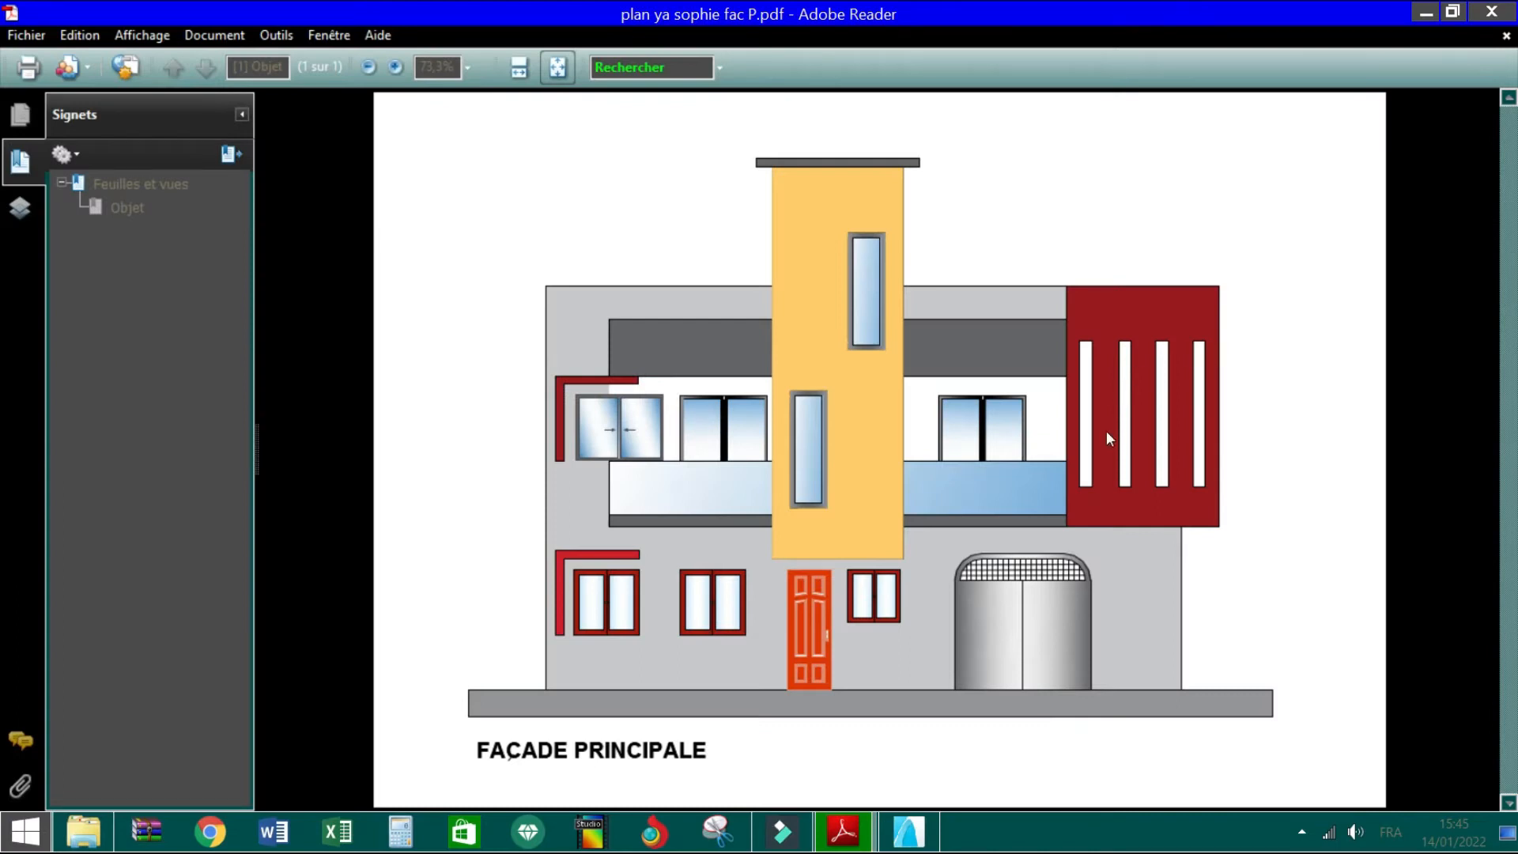
left_click(517, 68)
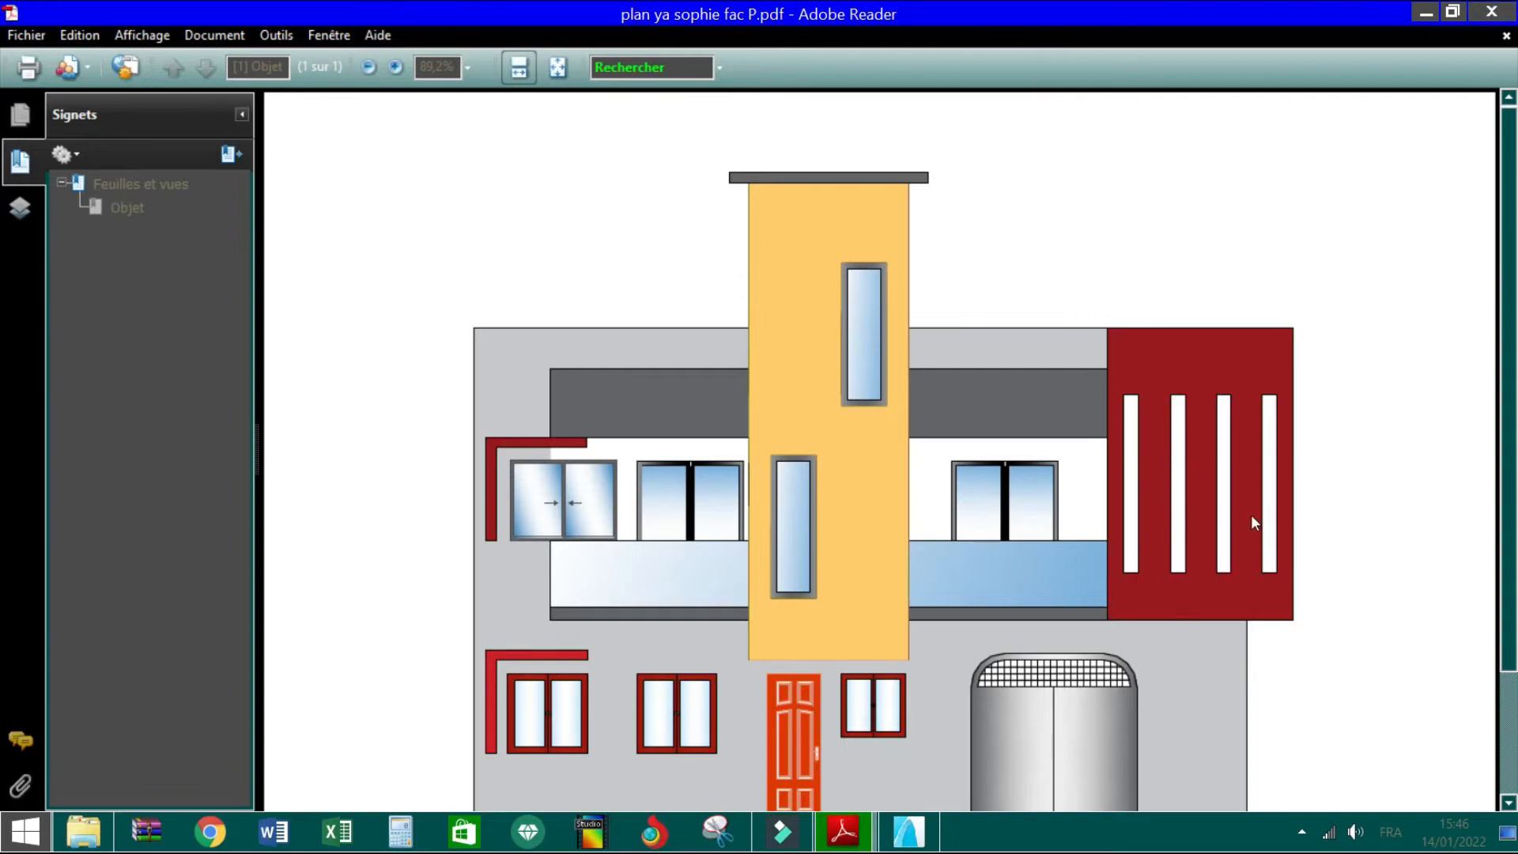
left_click(1425, 16)
Choose the empty opening "Ouverture fenêtre rectangulaire 22" from Ouvertures fenêtre vides 22 as the default window
scroll(485, 509, "down", 2)
scroll(586, 443, "up", 2)
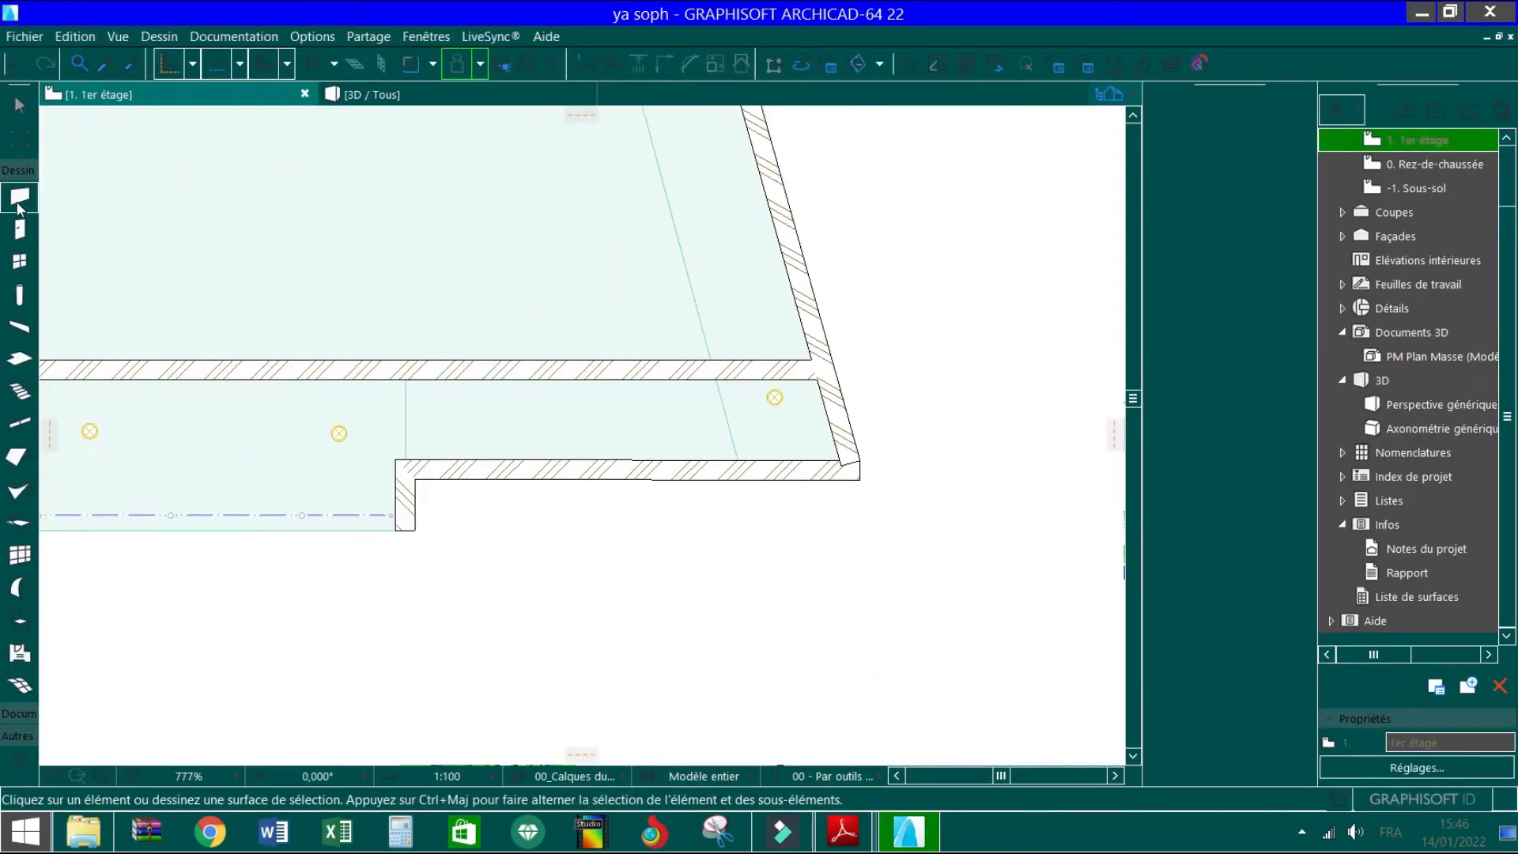
double_click(20, 262)
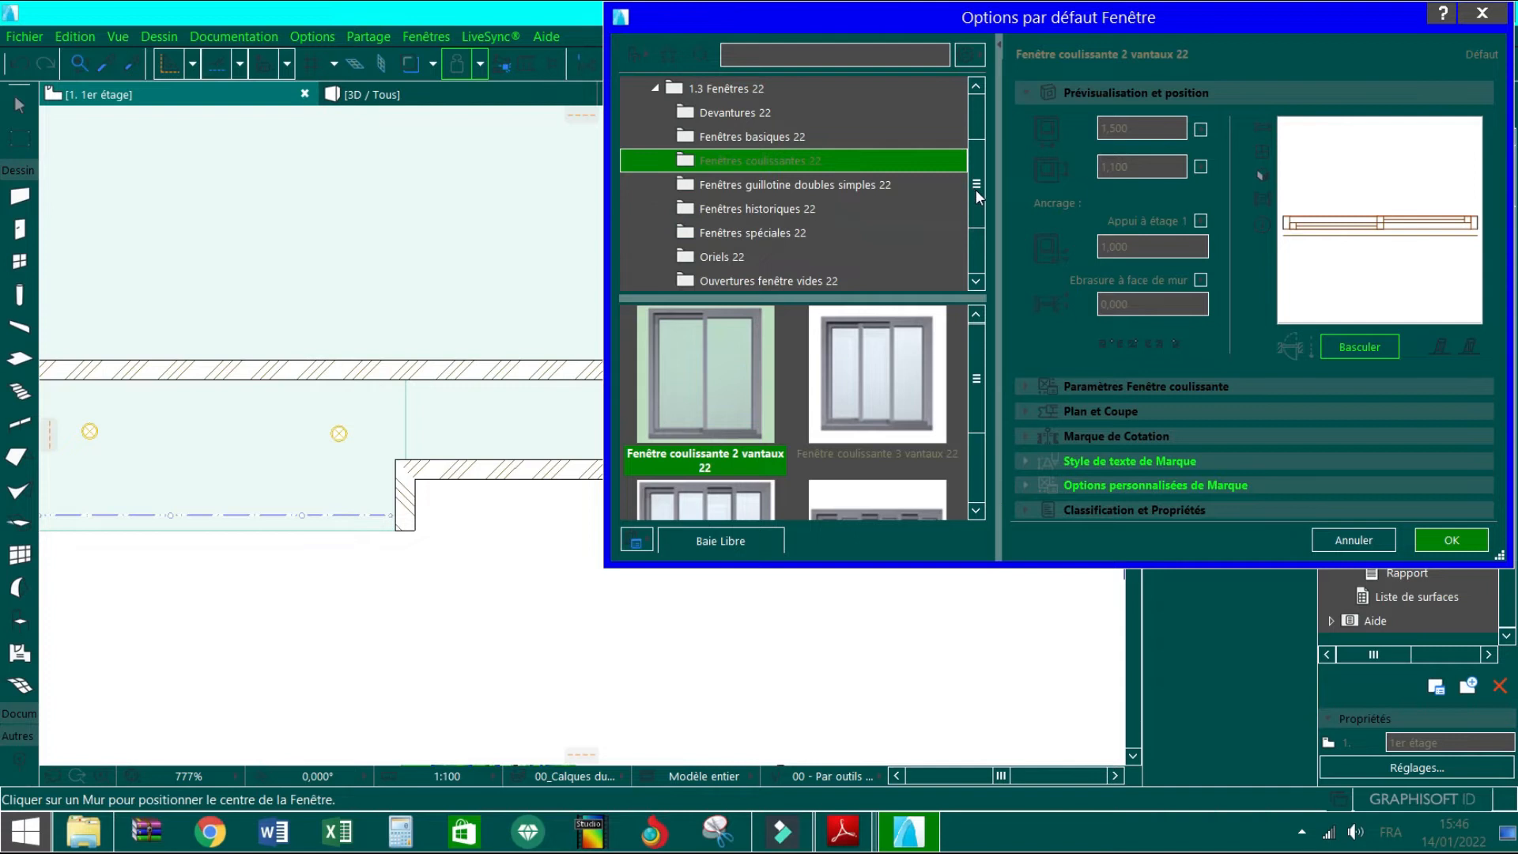
left_click_drag(977, 191, 982, 219)
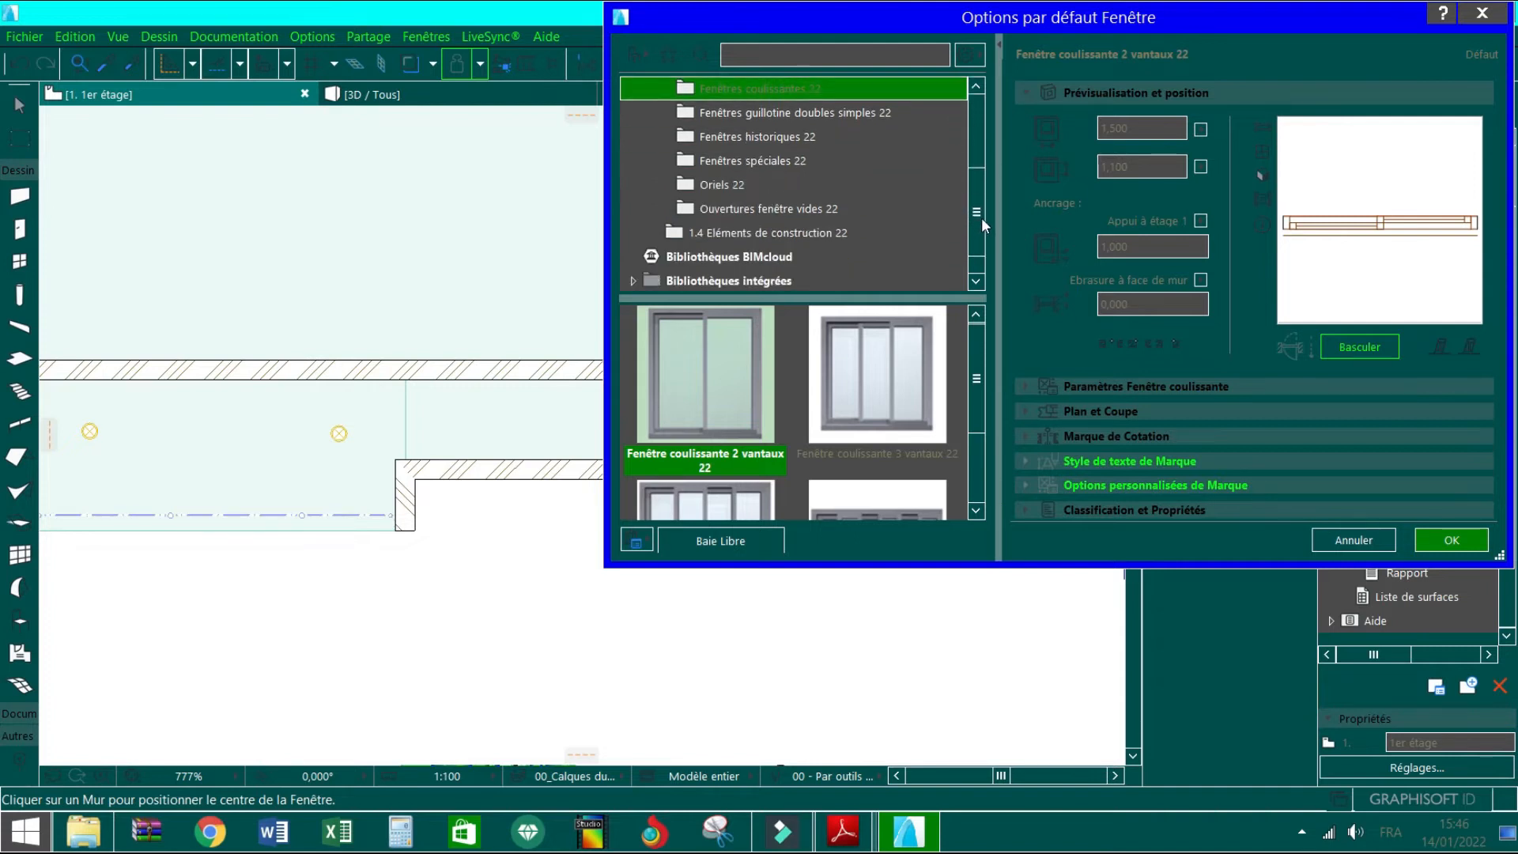
left_click(759, 209)
left_click_drag(978, 359, 906, 482)
left_click(706, 401)
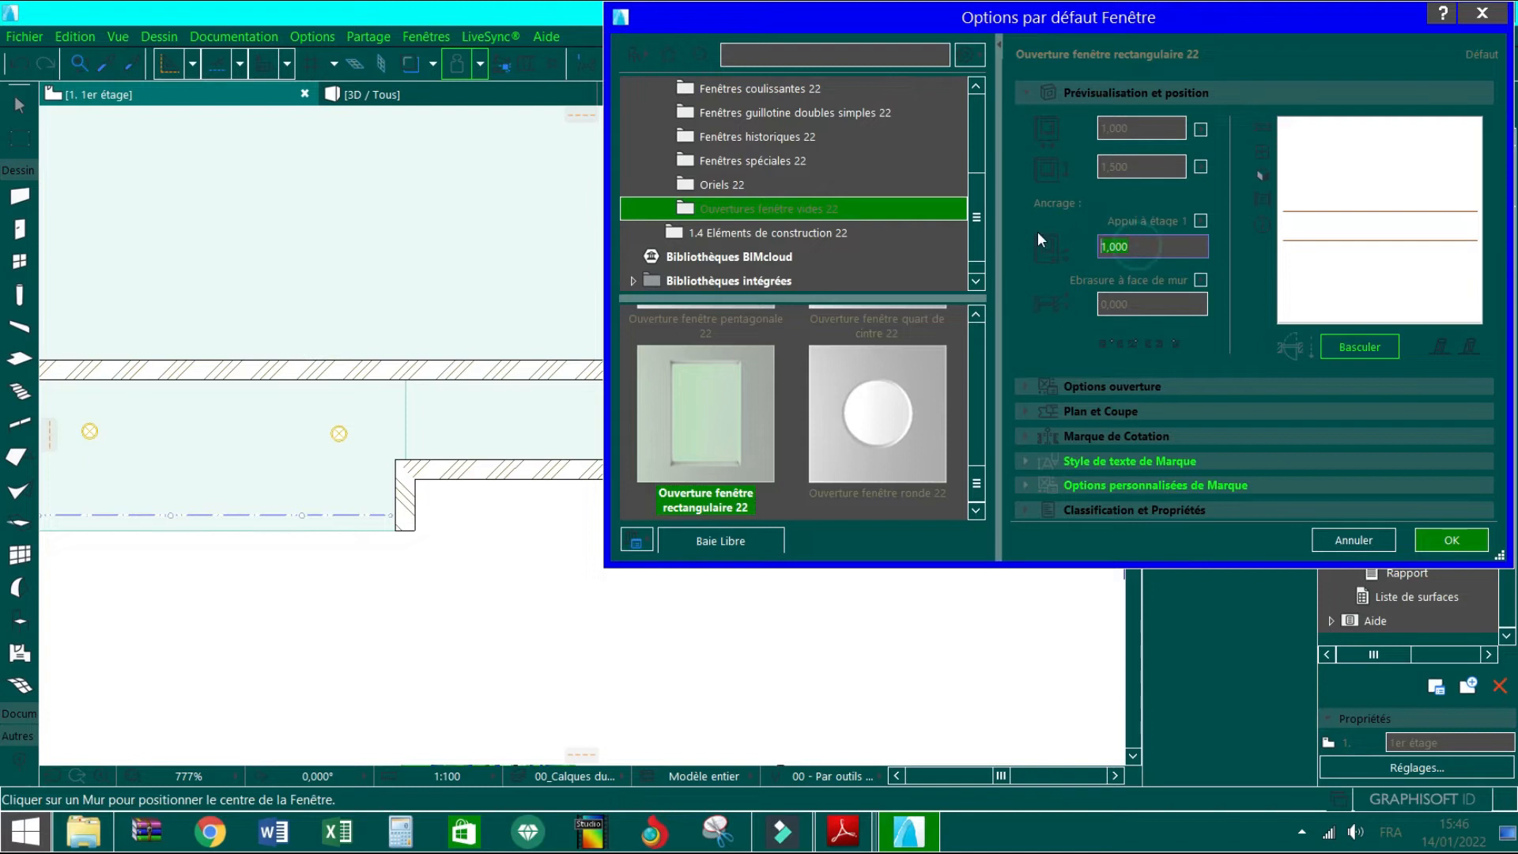
Set the rectangular opening's sill height above the storey to 0,500
type("-")
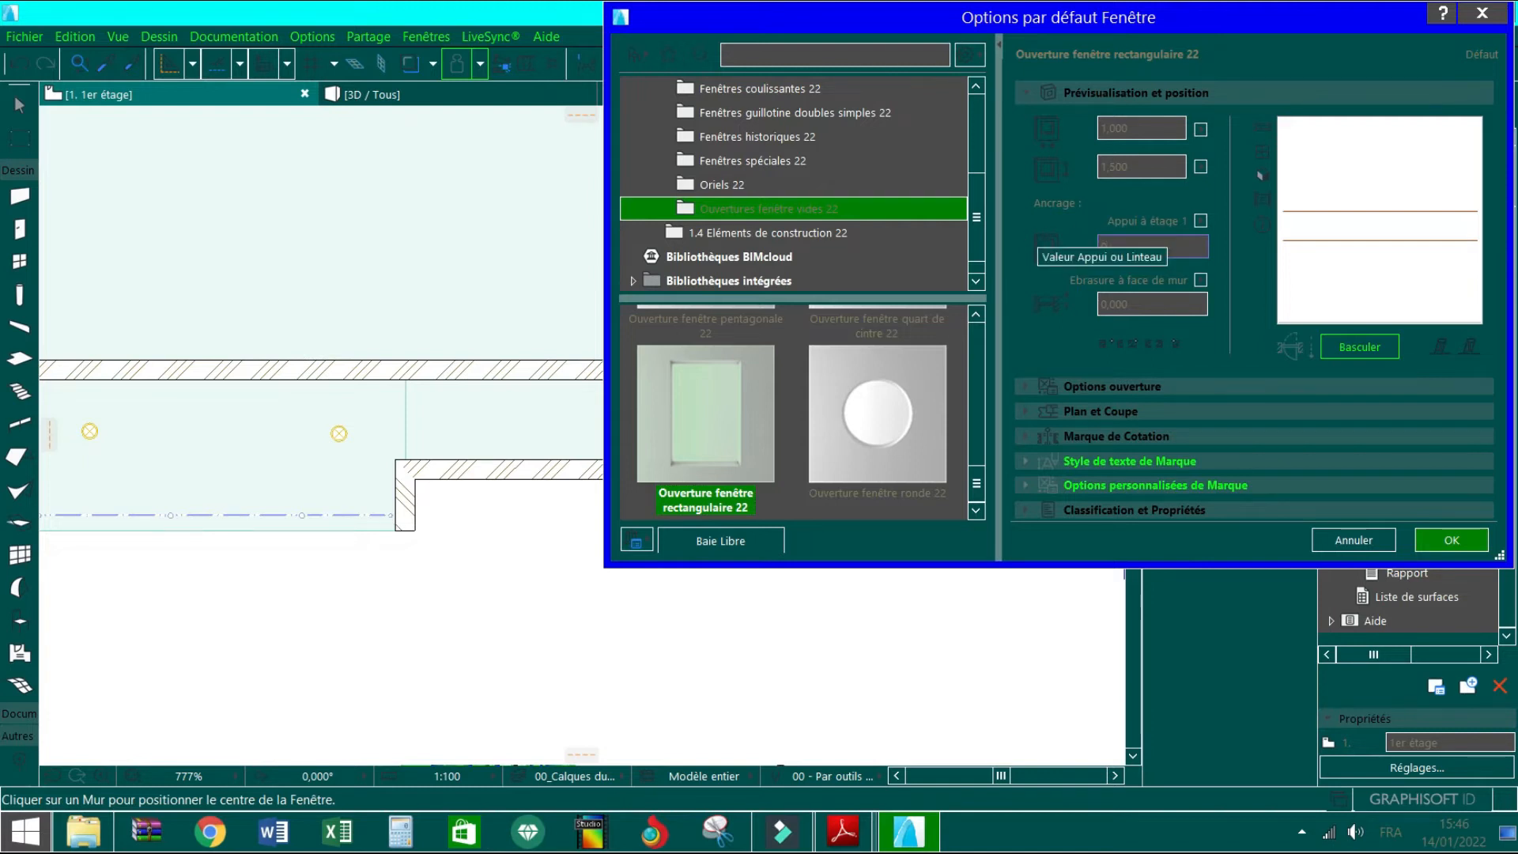
type(",90")
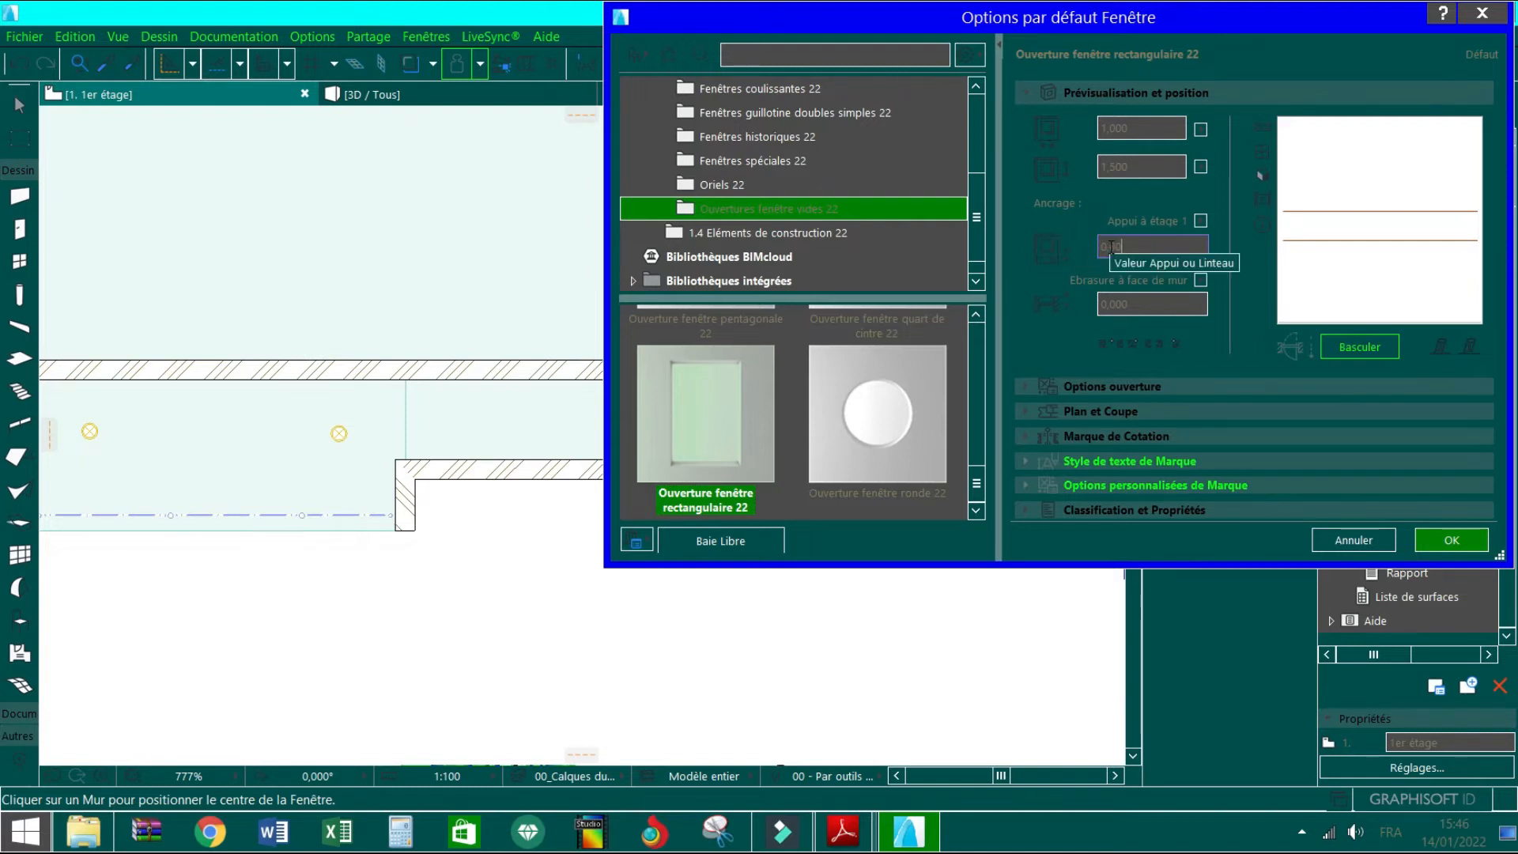
type("0,5")
double_click(1167, 240)
type("0,5")
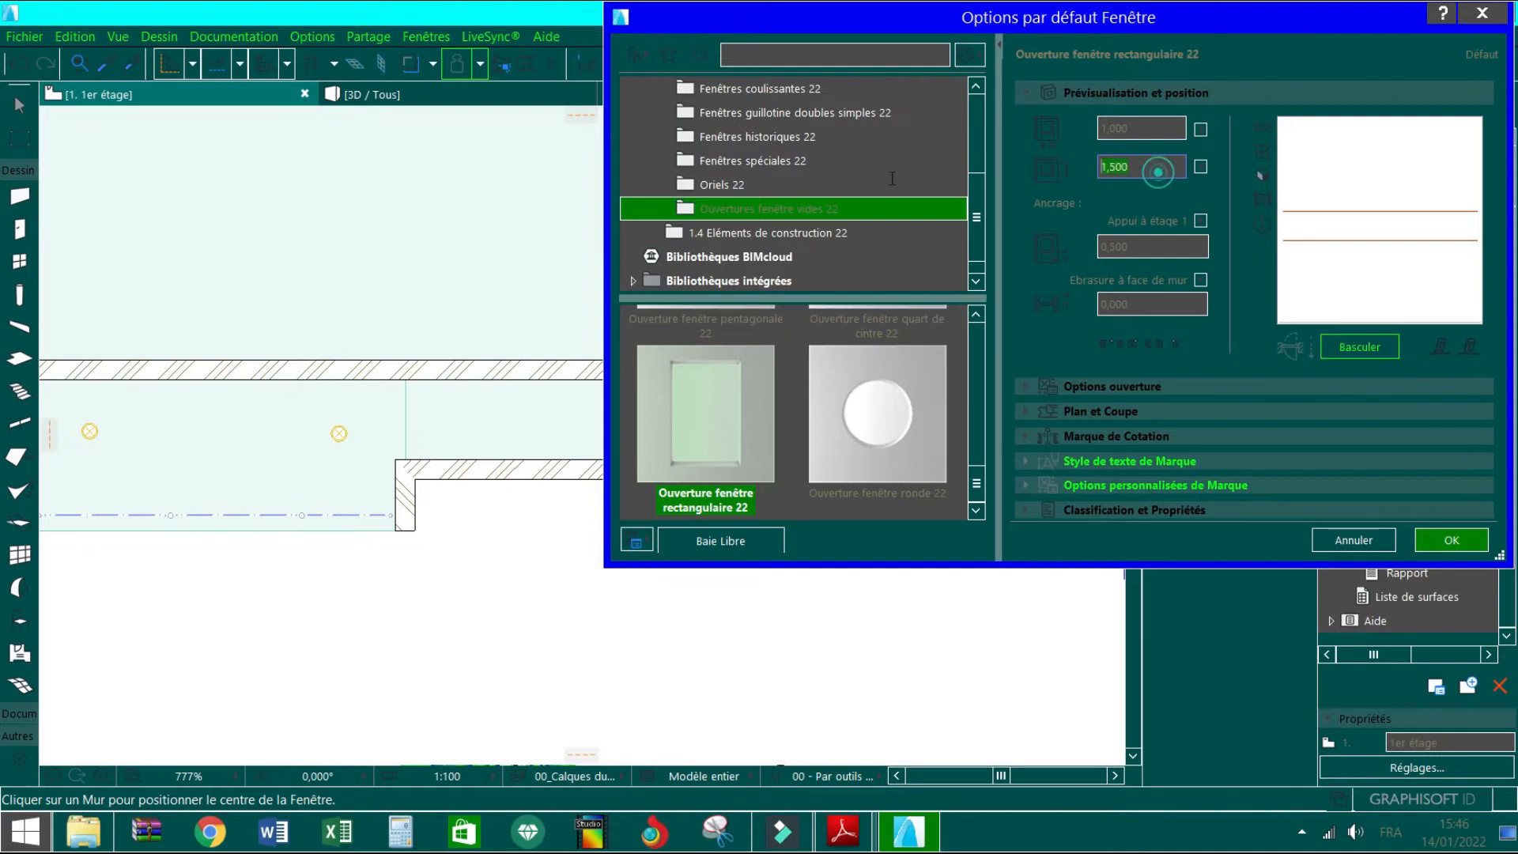
Set the rectangular opening's height to 1,600, reduce its width to a narrow slot and accept the window settings
key("BackSpace")
type("1,600")
left_click(1116, 116)
type("0,100")
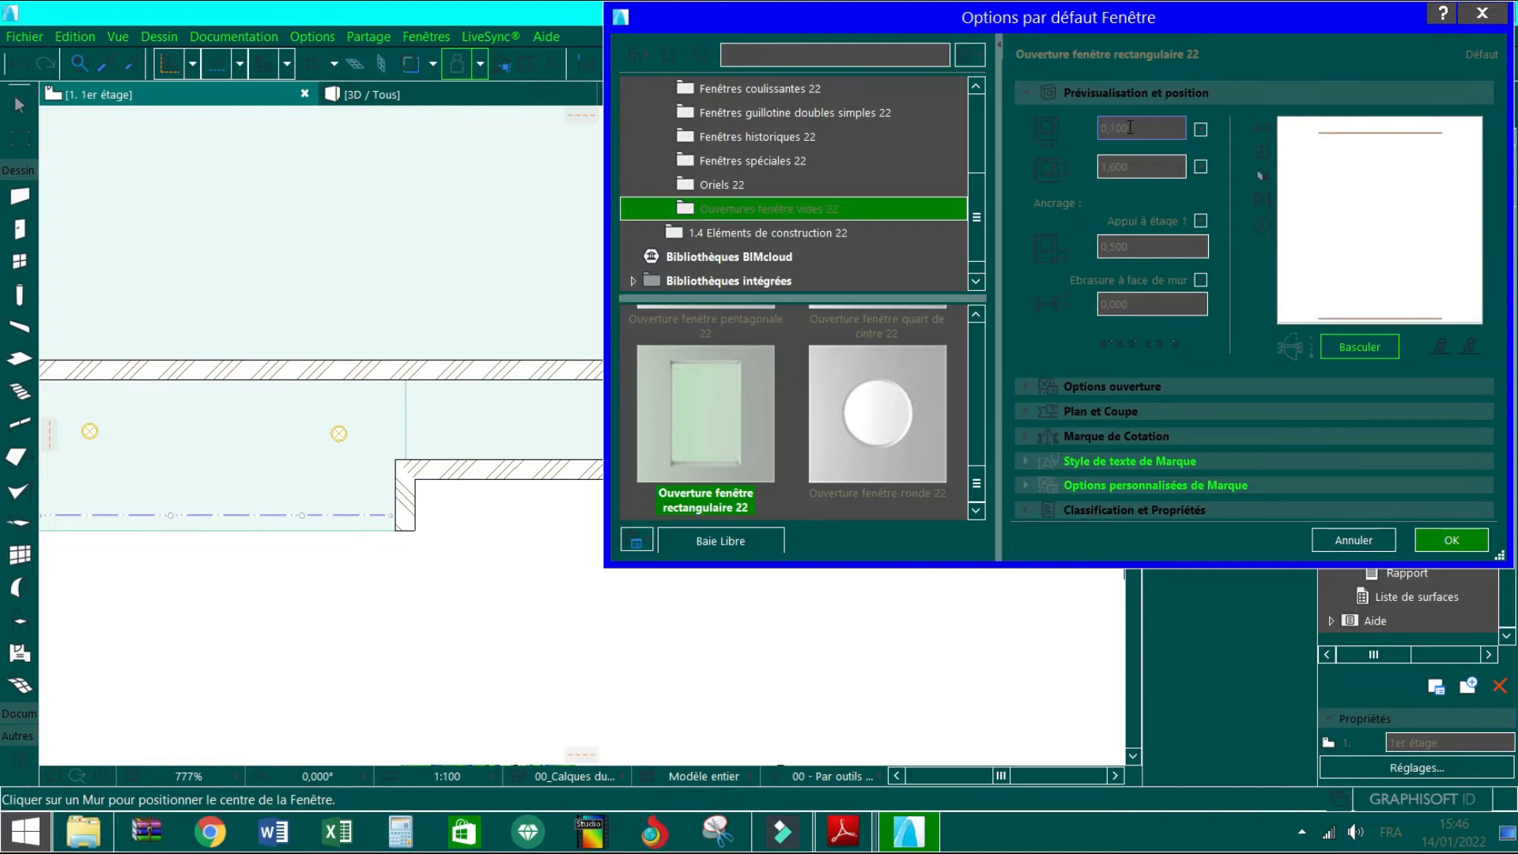
left_click_drag(1128, 127, 913, 141)
type("0")
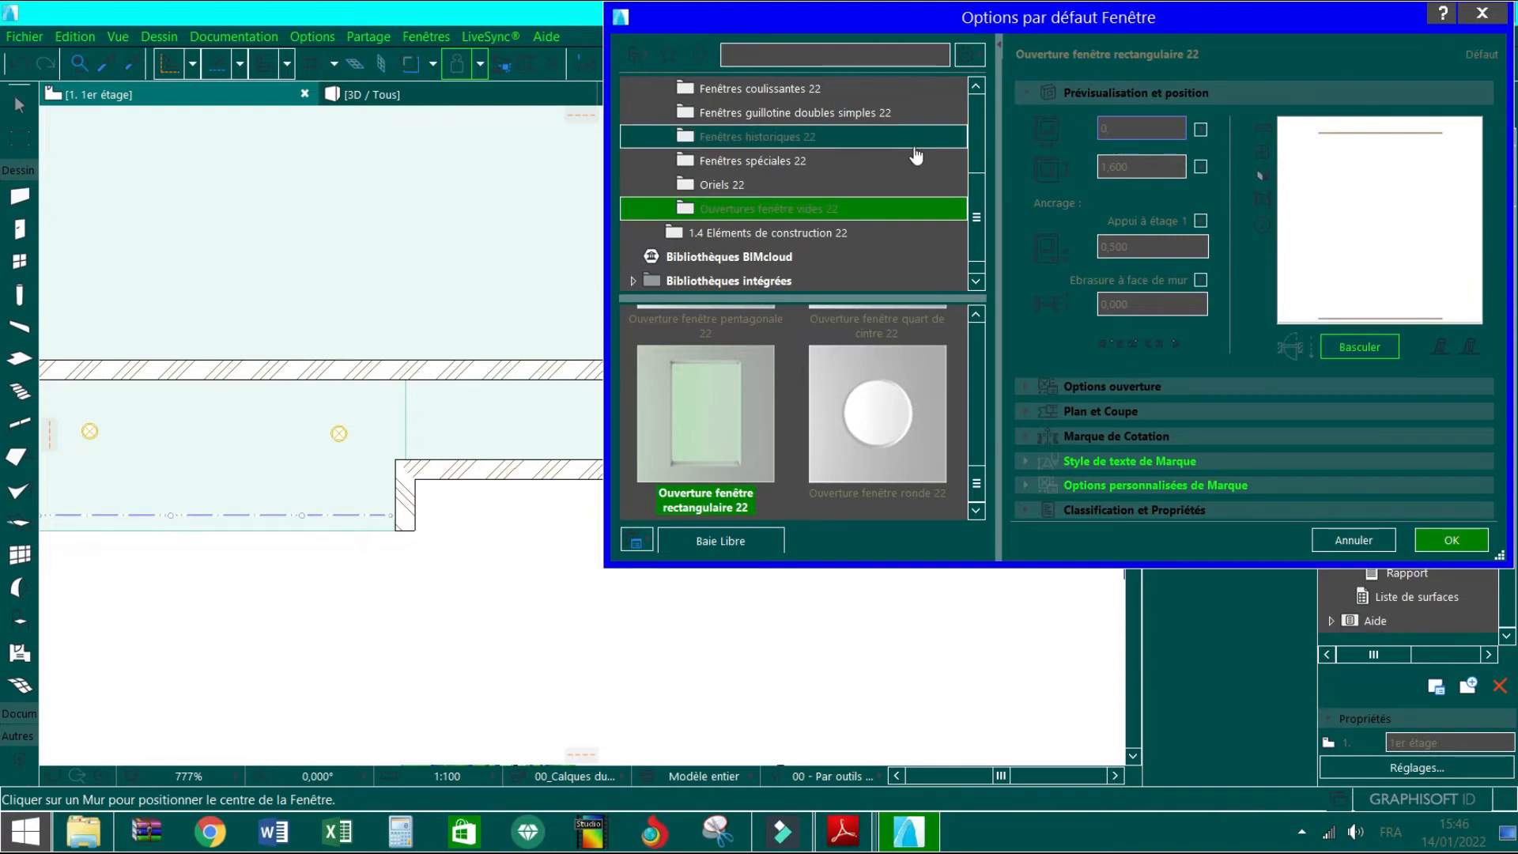
type(",800")
left_click_drag(1143, 123, 1001, 119)
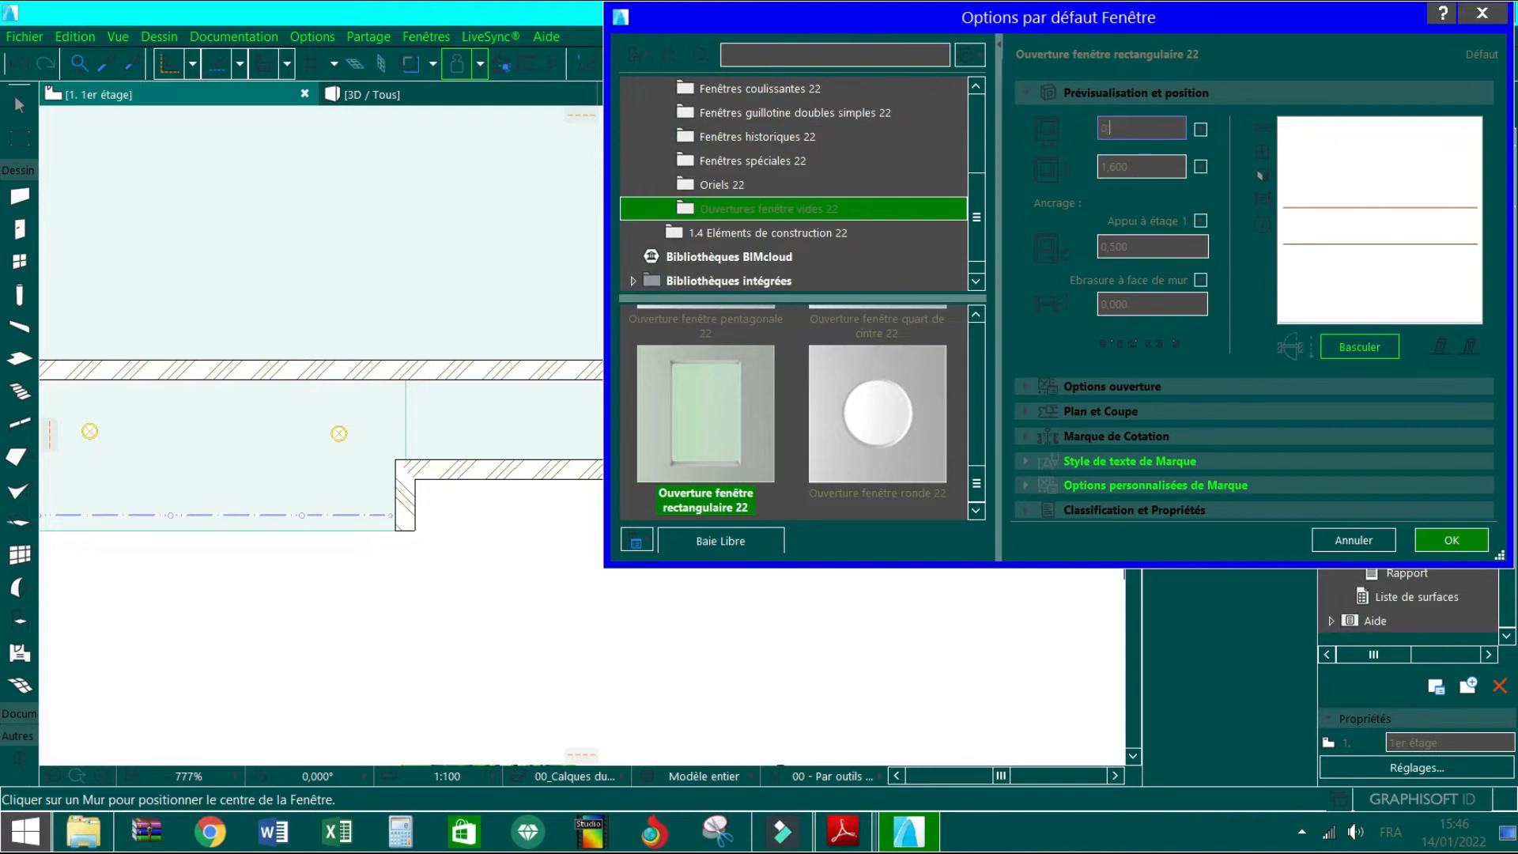
key("Return")
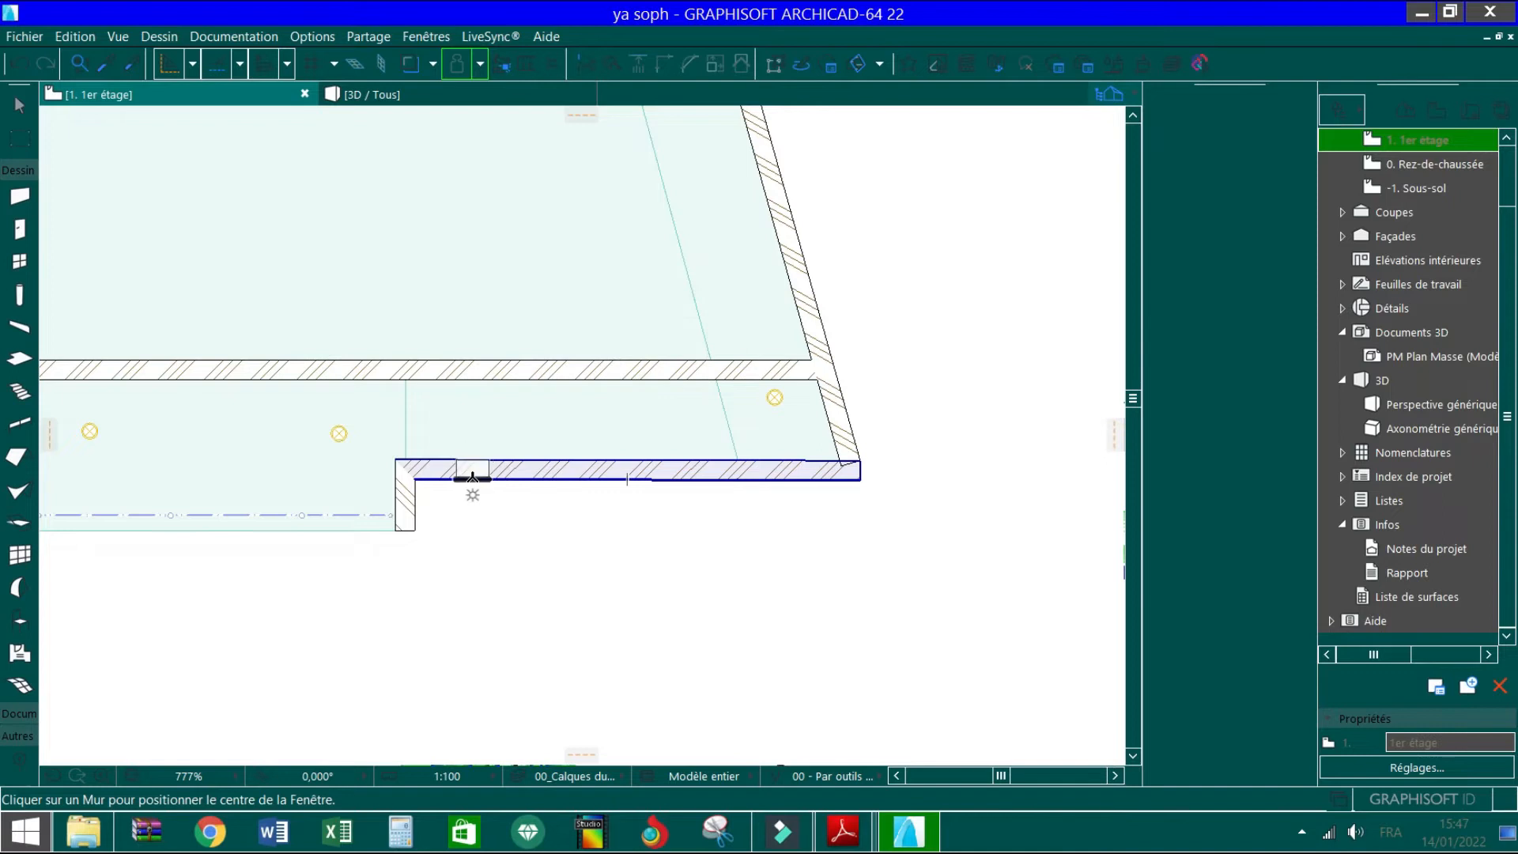
Place six roughly evenly spaced slot openings along the front wooden wall of the projecting corner volume
left_click(472, 478)
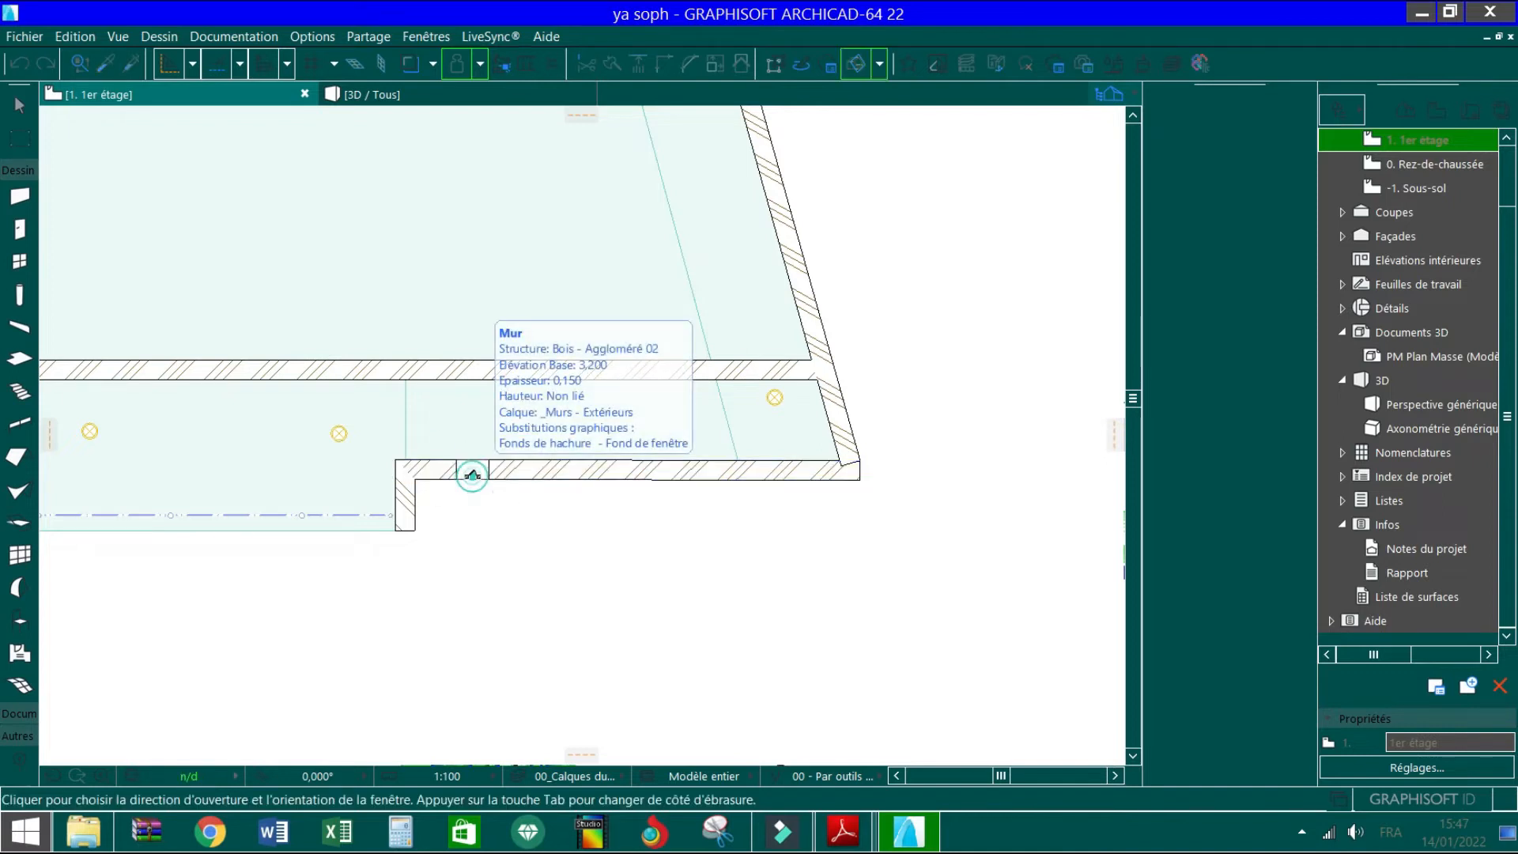
left_click(476, 506)
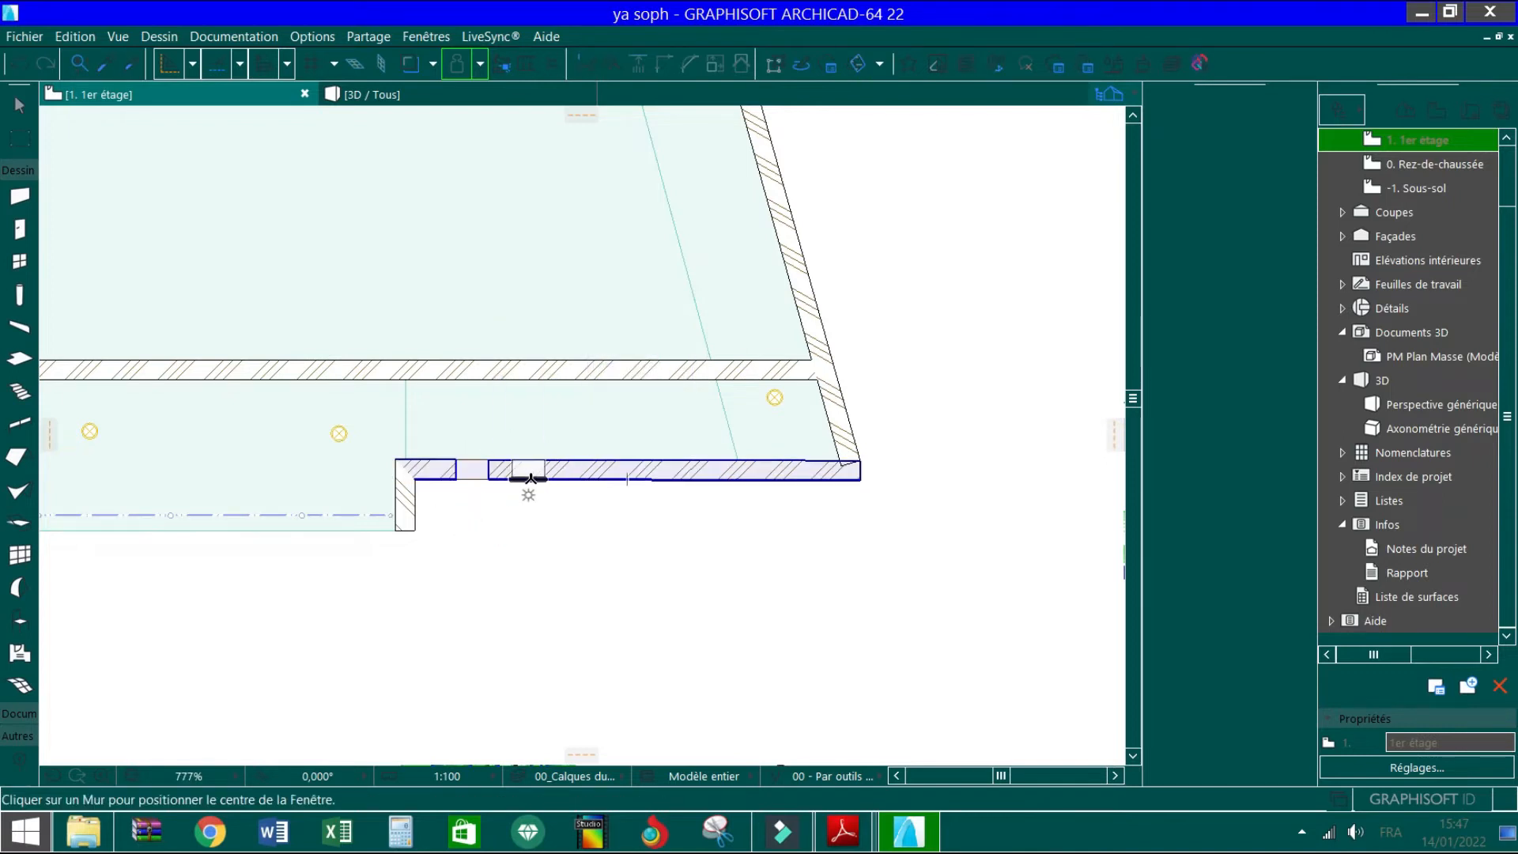
left_click(536, 478)
left_click(546, 510)
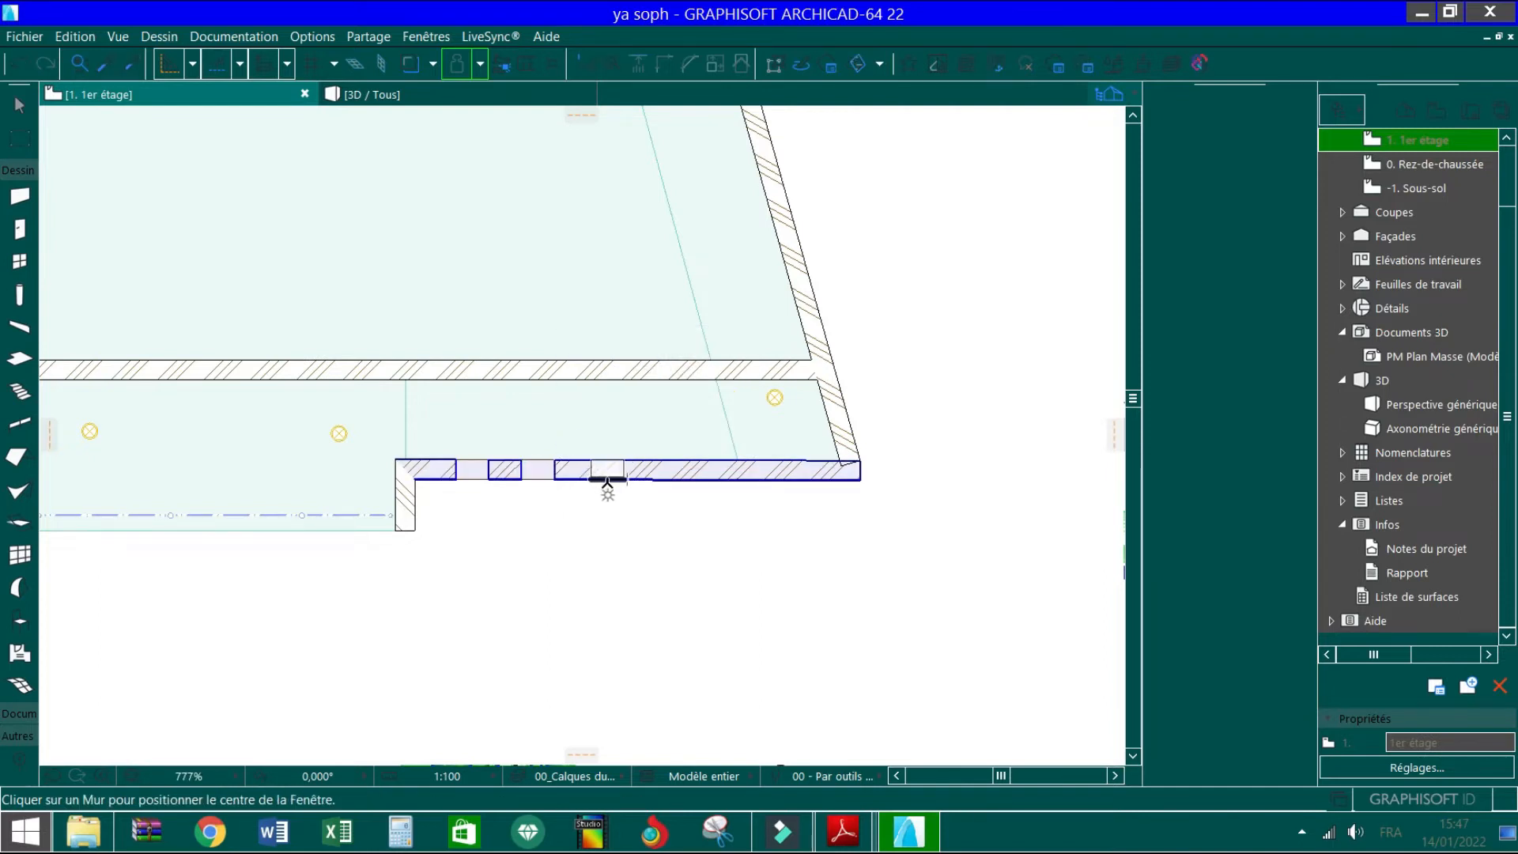
left_click(608, 478)
left_click(616, 514)
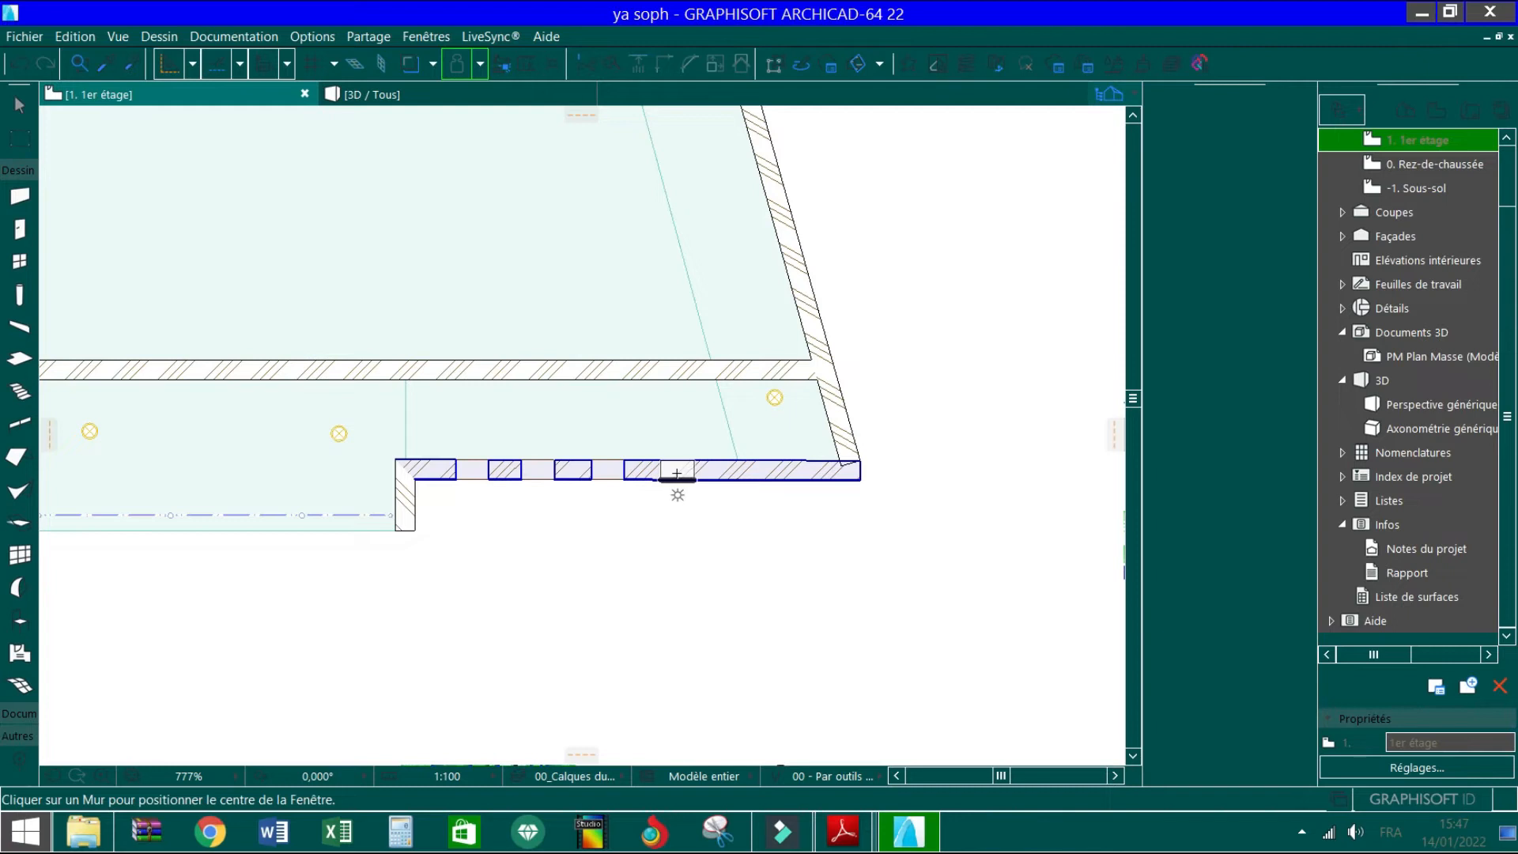
left_click(677, 475)
left_click(685, 509)
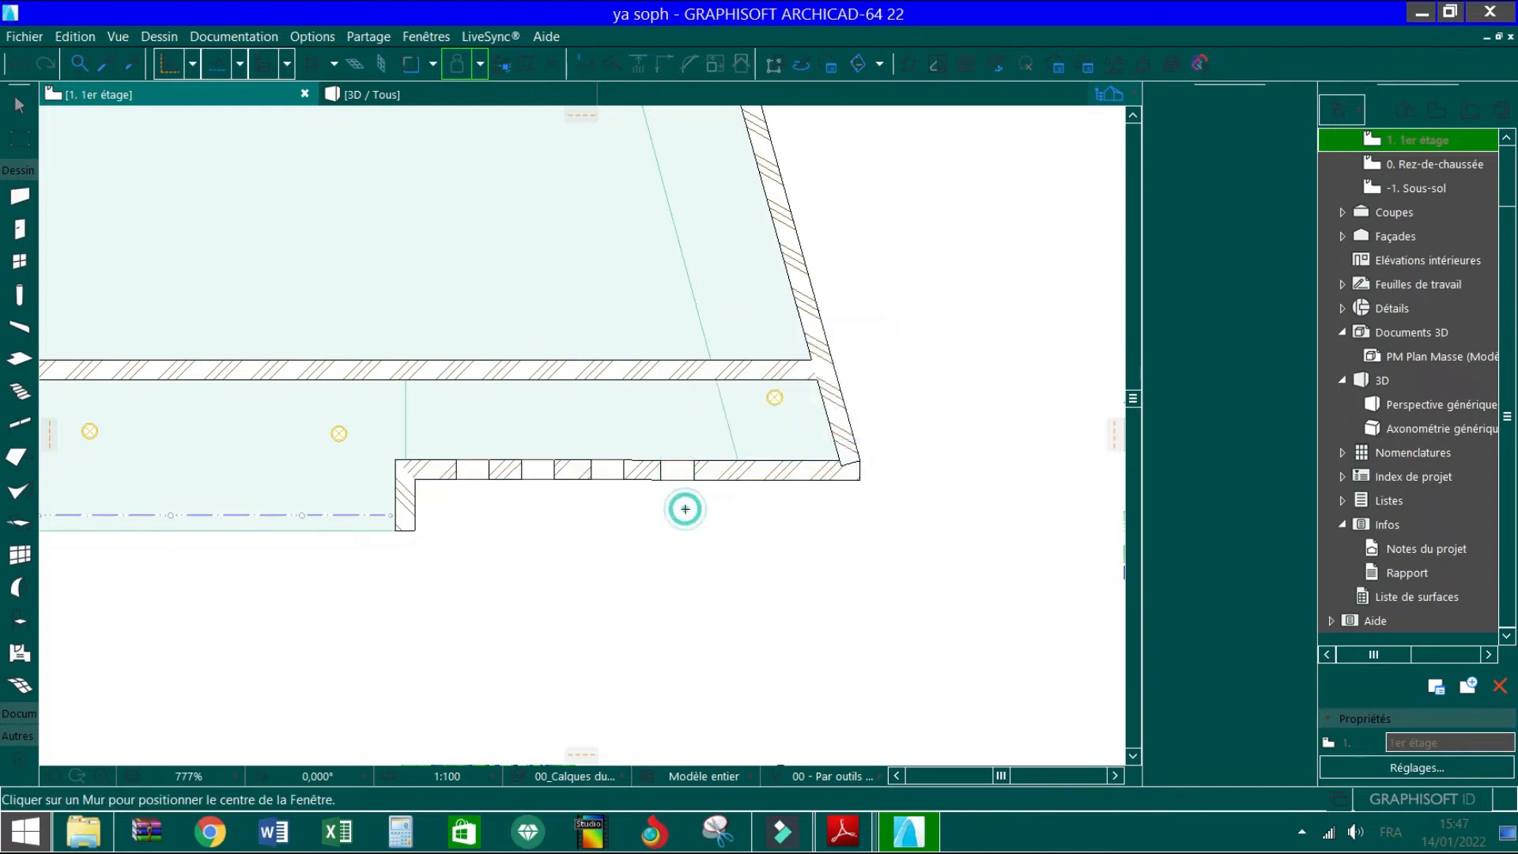
left_click(750, 472)
left_click(762, 535)
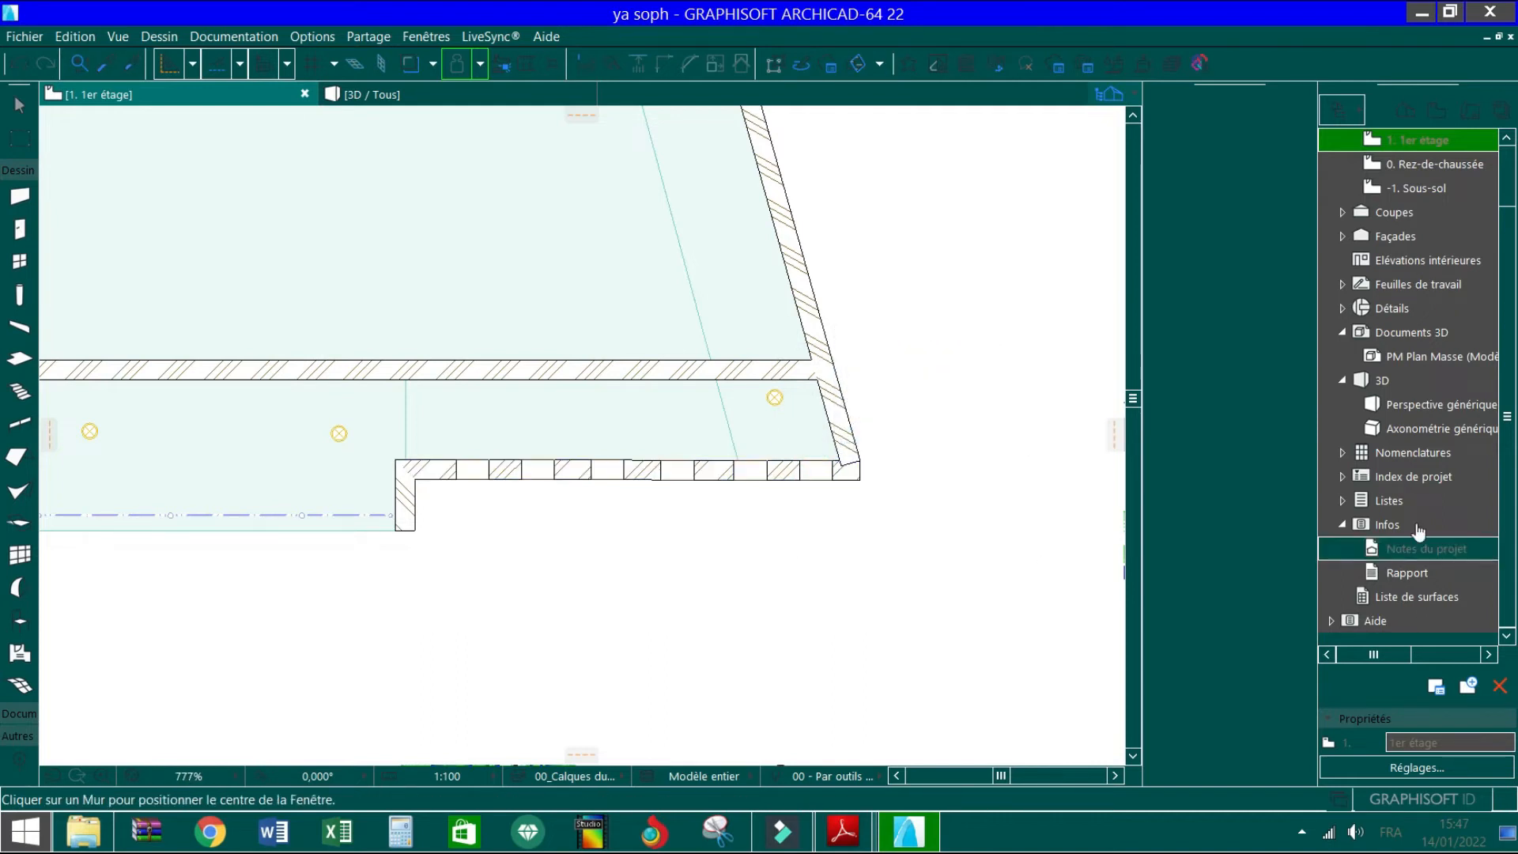
Open the 3D perspective and examine the slotted wooden wall up close and within the whole main facade
key("F3")
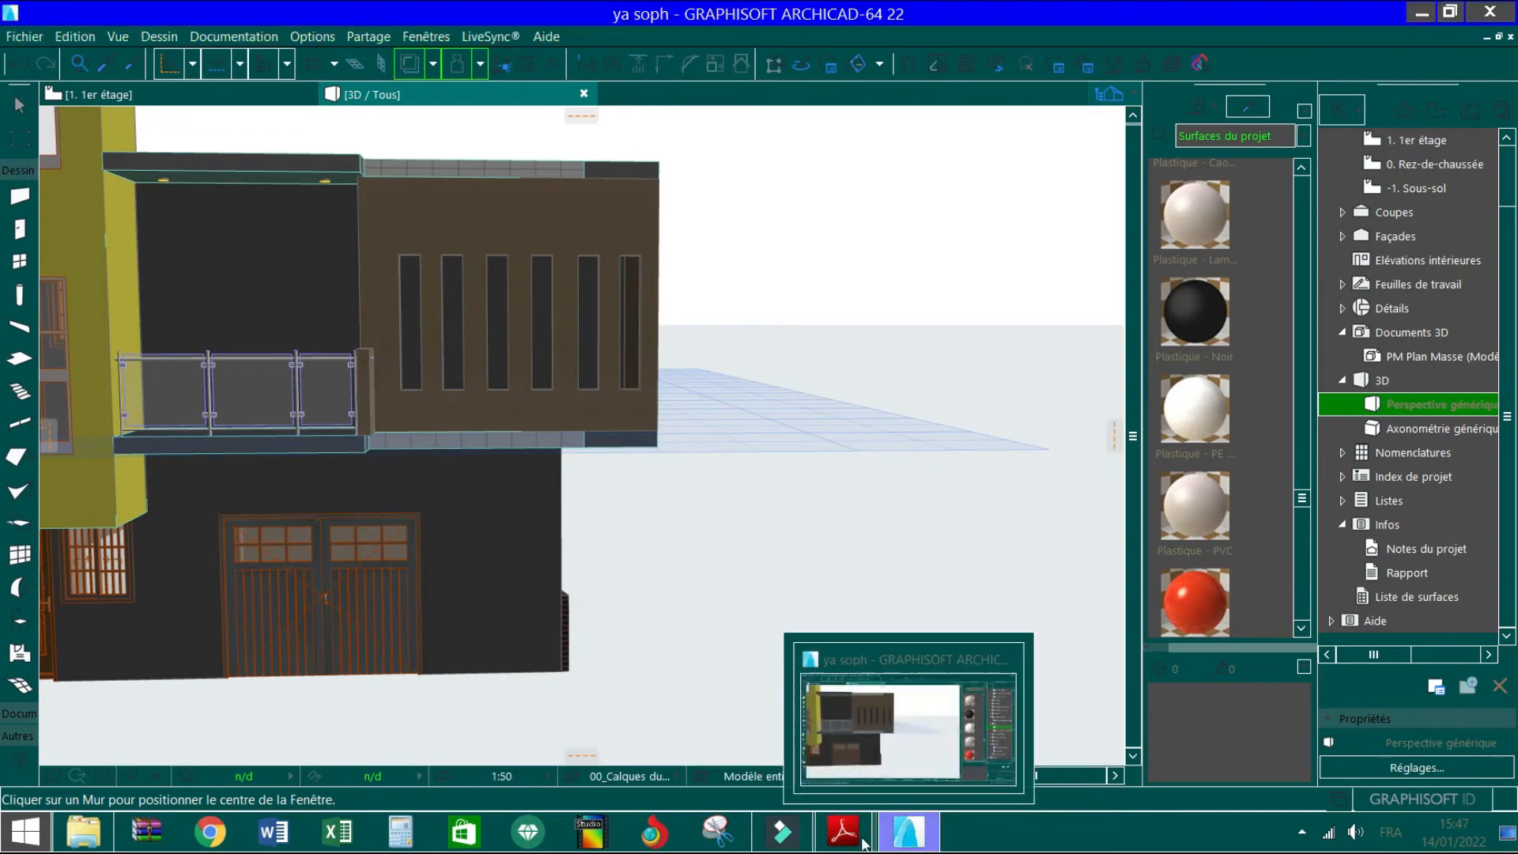
left_click(123, 782)
scroll(572, 200, "down", 1)
key("Escape")
left_click(125, 781)
left_click_drag(454, 234, 570, 360)
scroll(404, 558, "up", 3)
scroll(404, 311, "down", 1)
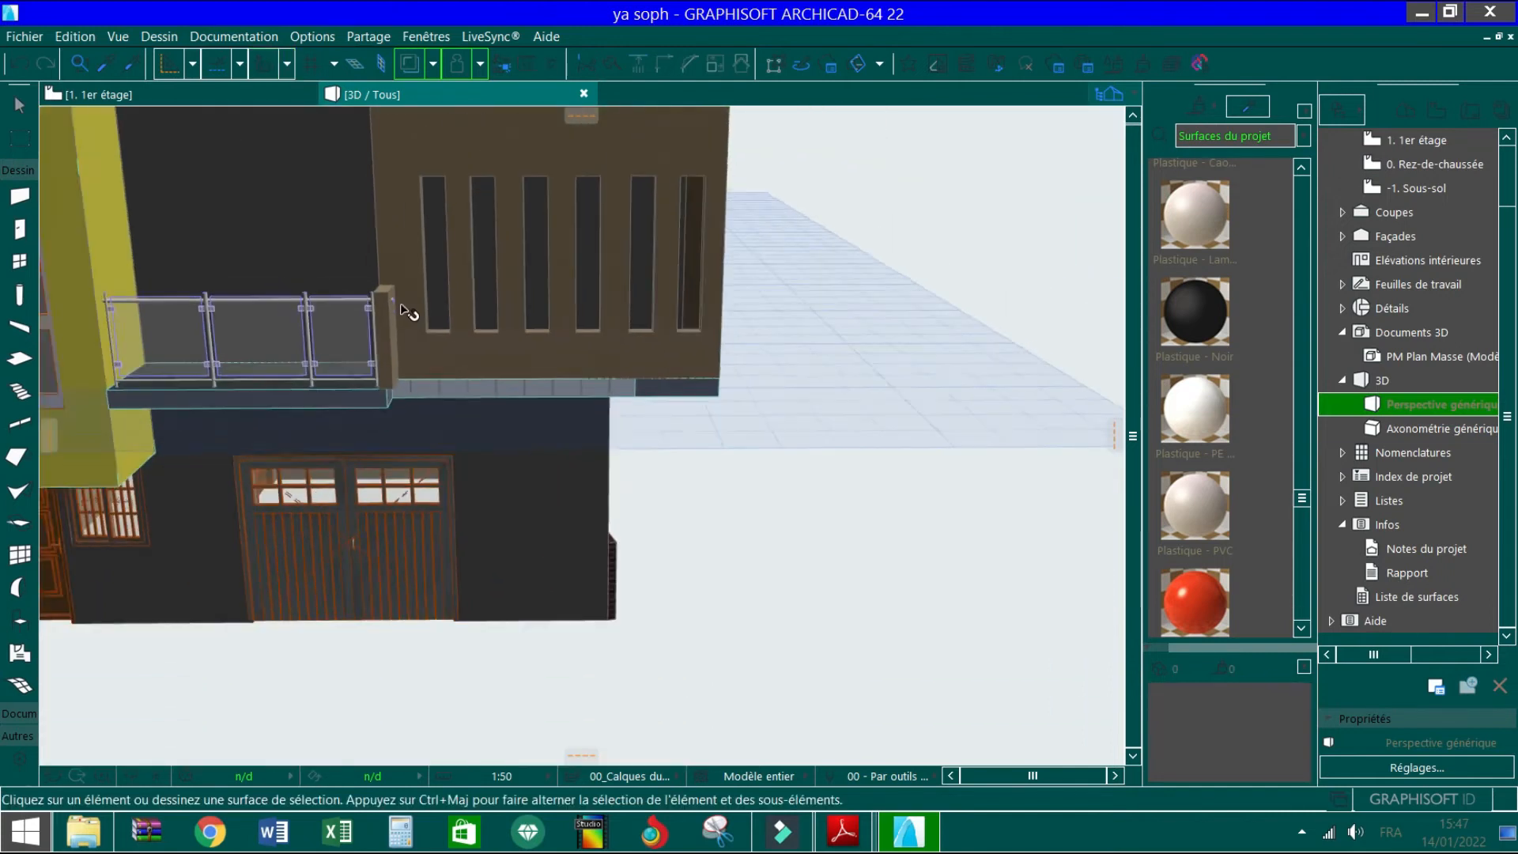
scroll(405, 310, "down", 2)
scroll(405, 299, "up", 1)
left_click_drag(715, 288, 306, 357)
scroll(696, 366, "down", 1)
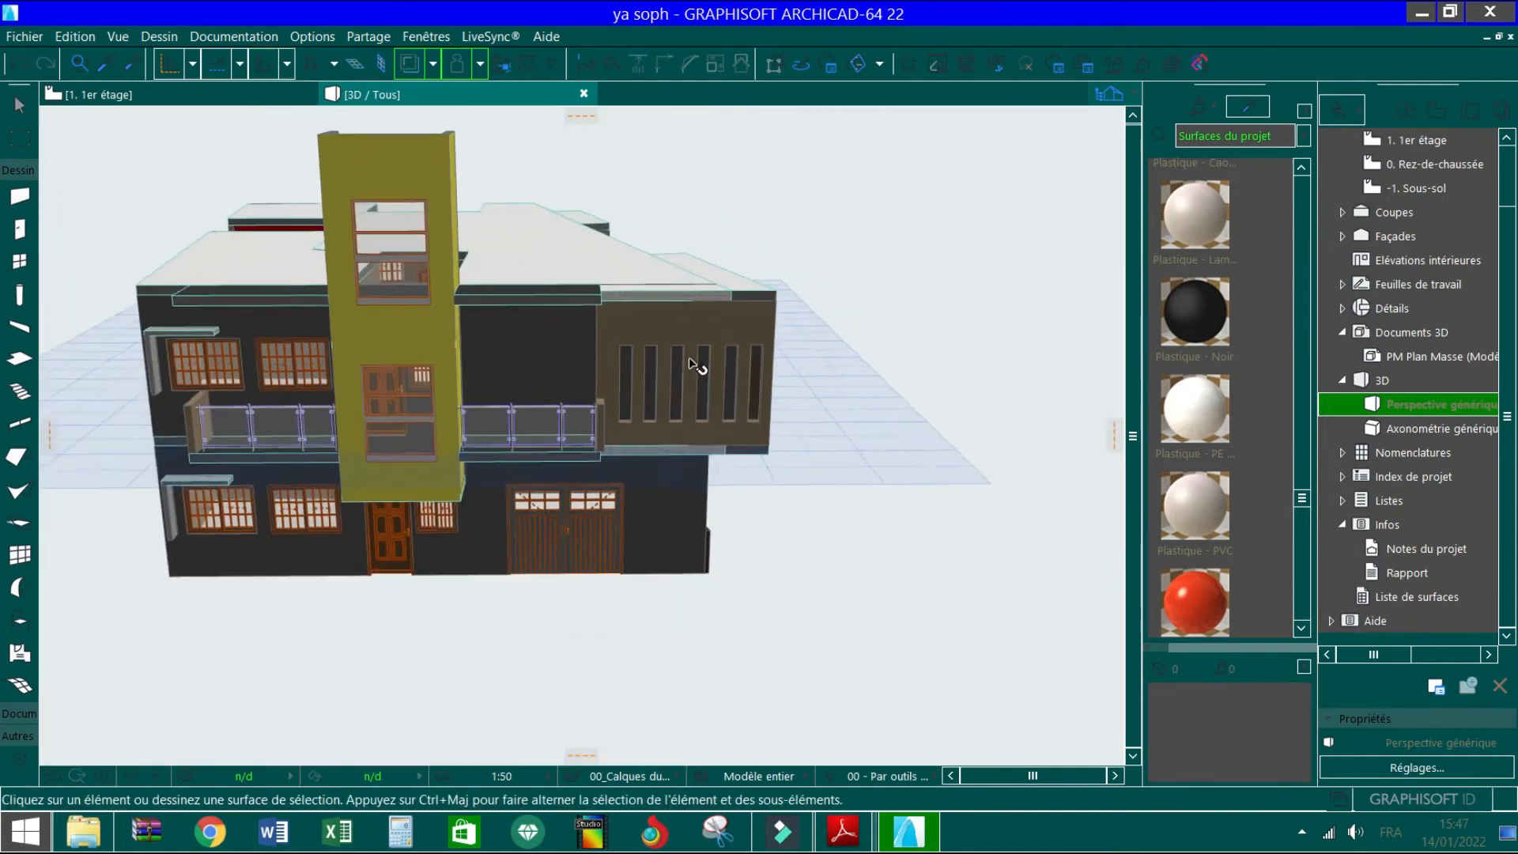
Examine the projecting volume's side wall in 3D, check the two facade PDF previews, and return to the front corner
left_click_drag(695, 365, 545, 611)
left_click(135, 777)
left_click_drag(732, 389, 114, 377)
scroll(311, 318, "down", 1)
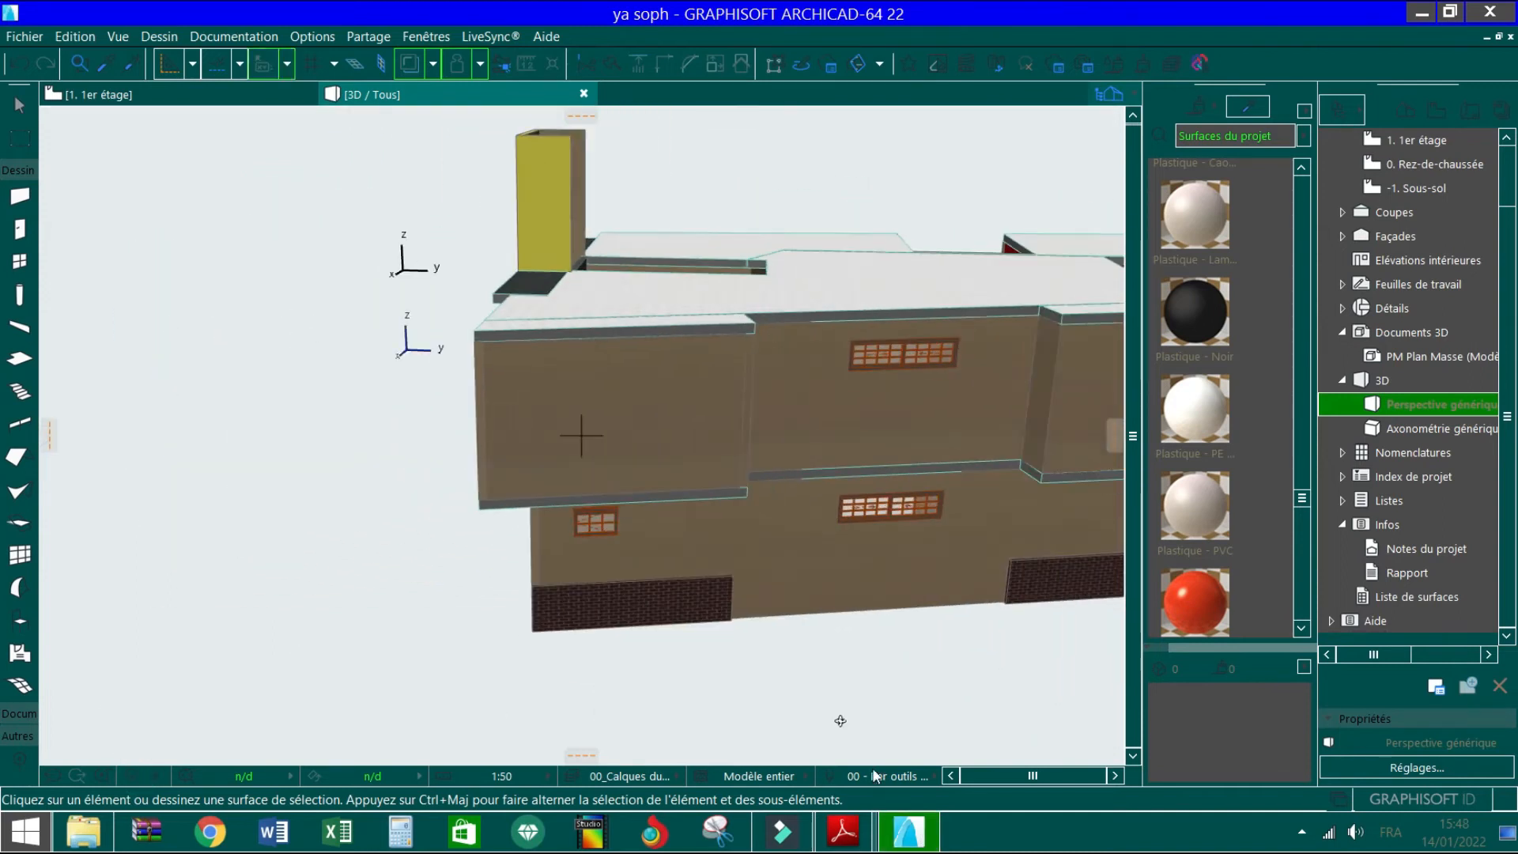
mouse_move(842, 830)
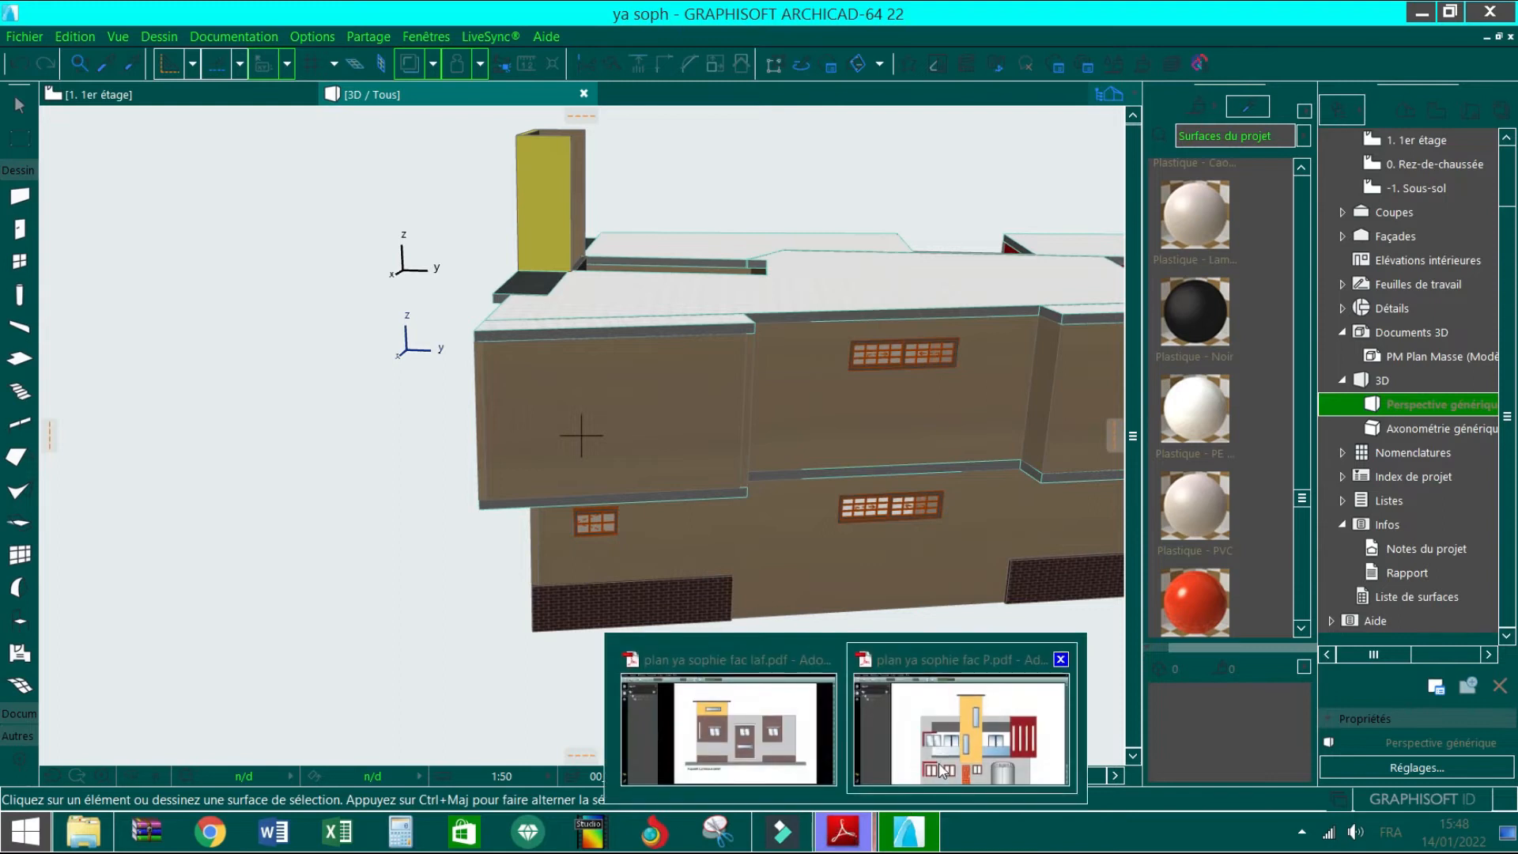
mouse_move(832, 737)
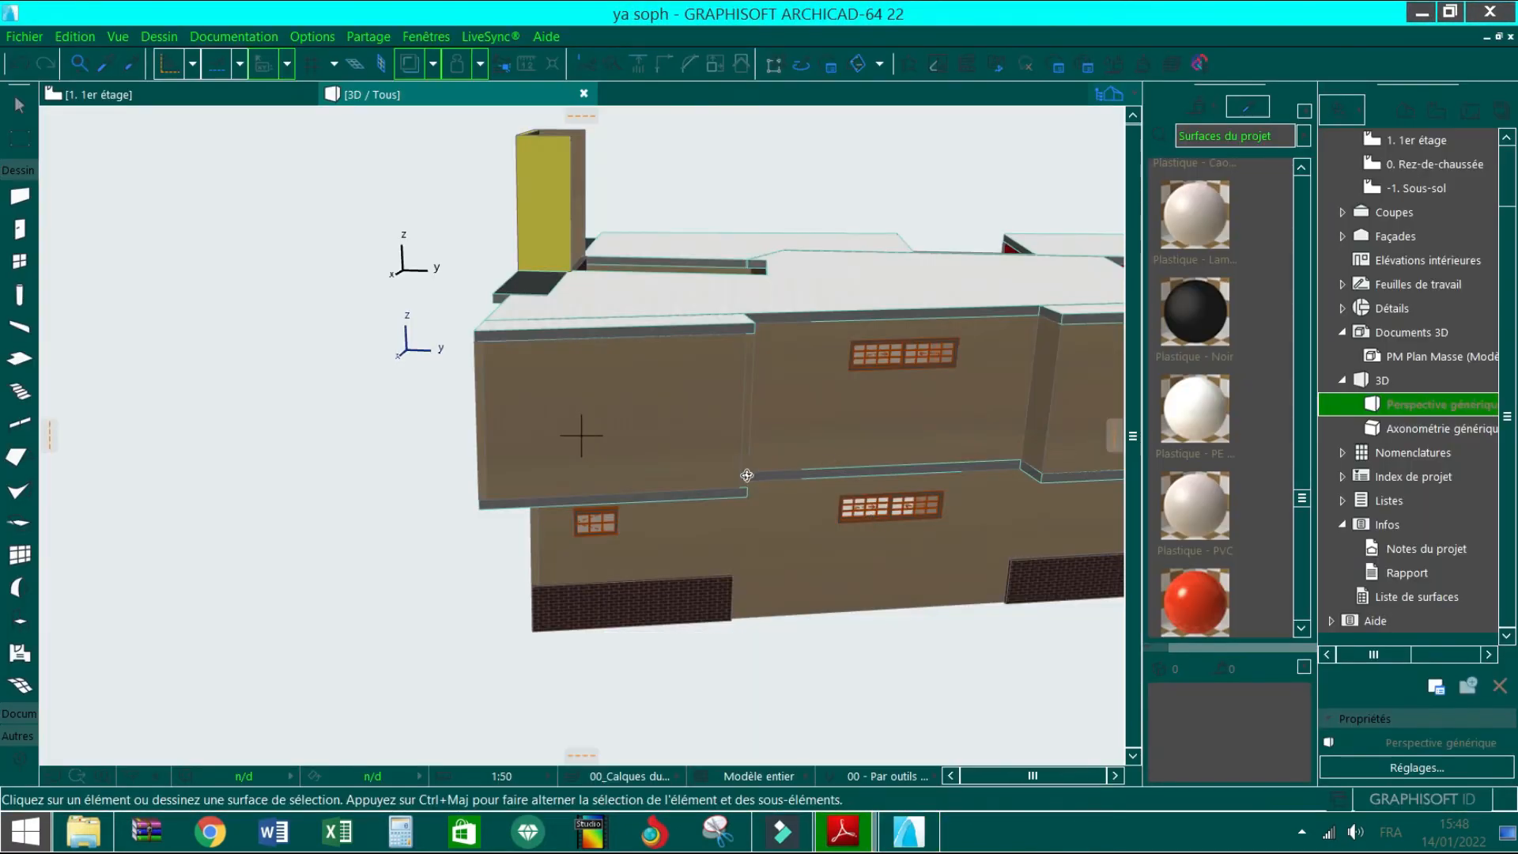
left_click(593, 442)
middle_click_drag(839, 472, 711, 420, "shift")
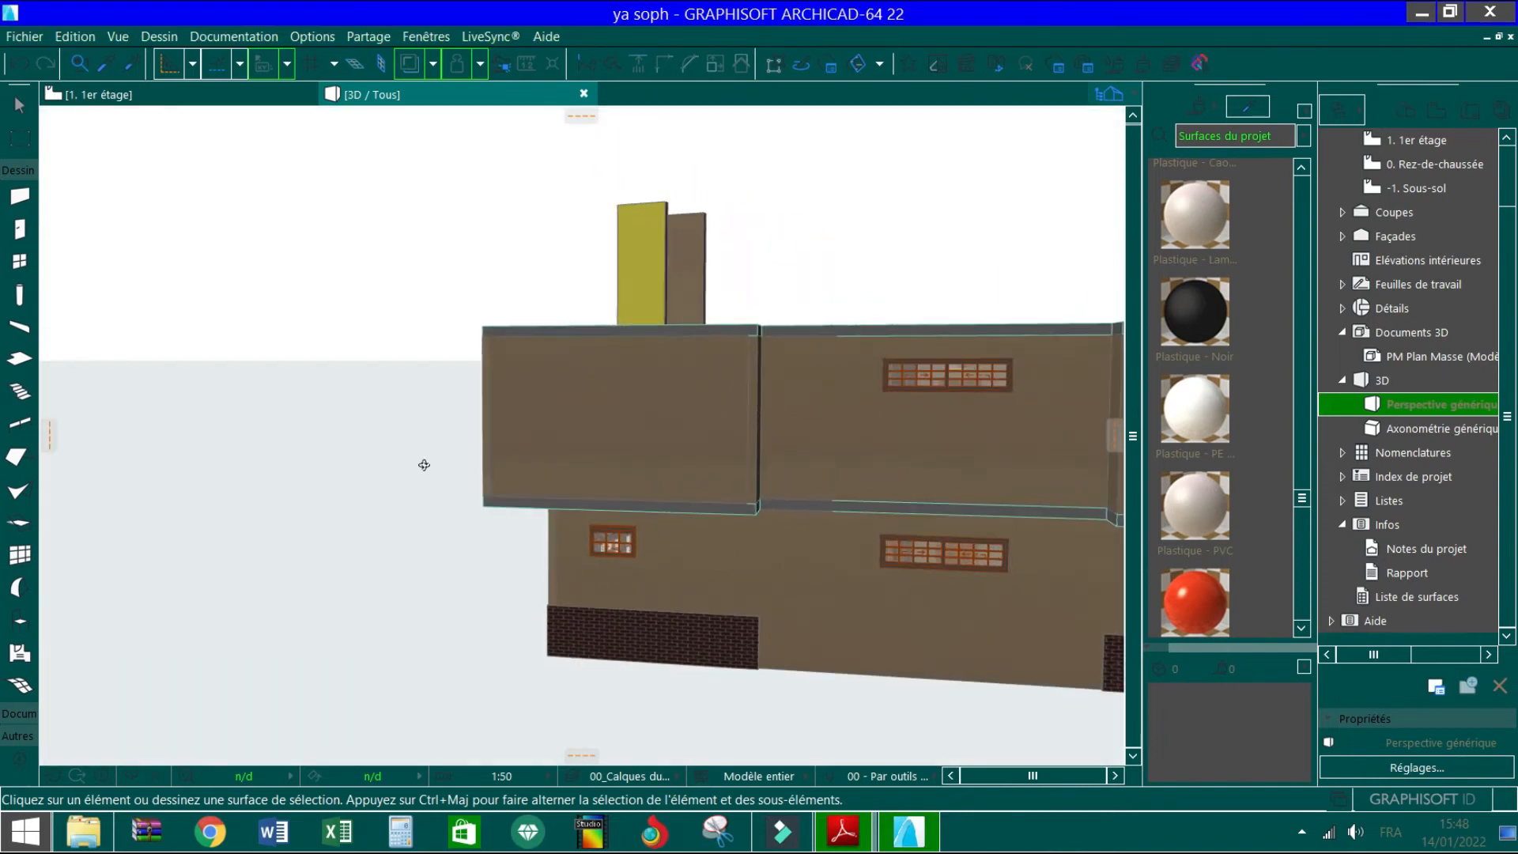
left_click_drag(424, 465, 506, 468)
left_click_drag(834, 408, 1186, 421)
left_click_drag(532, 495, 838, 484)
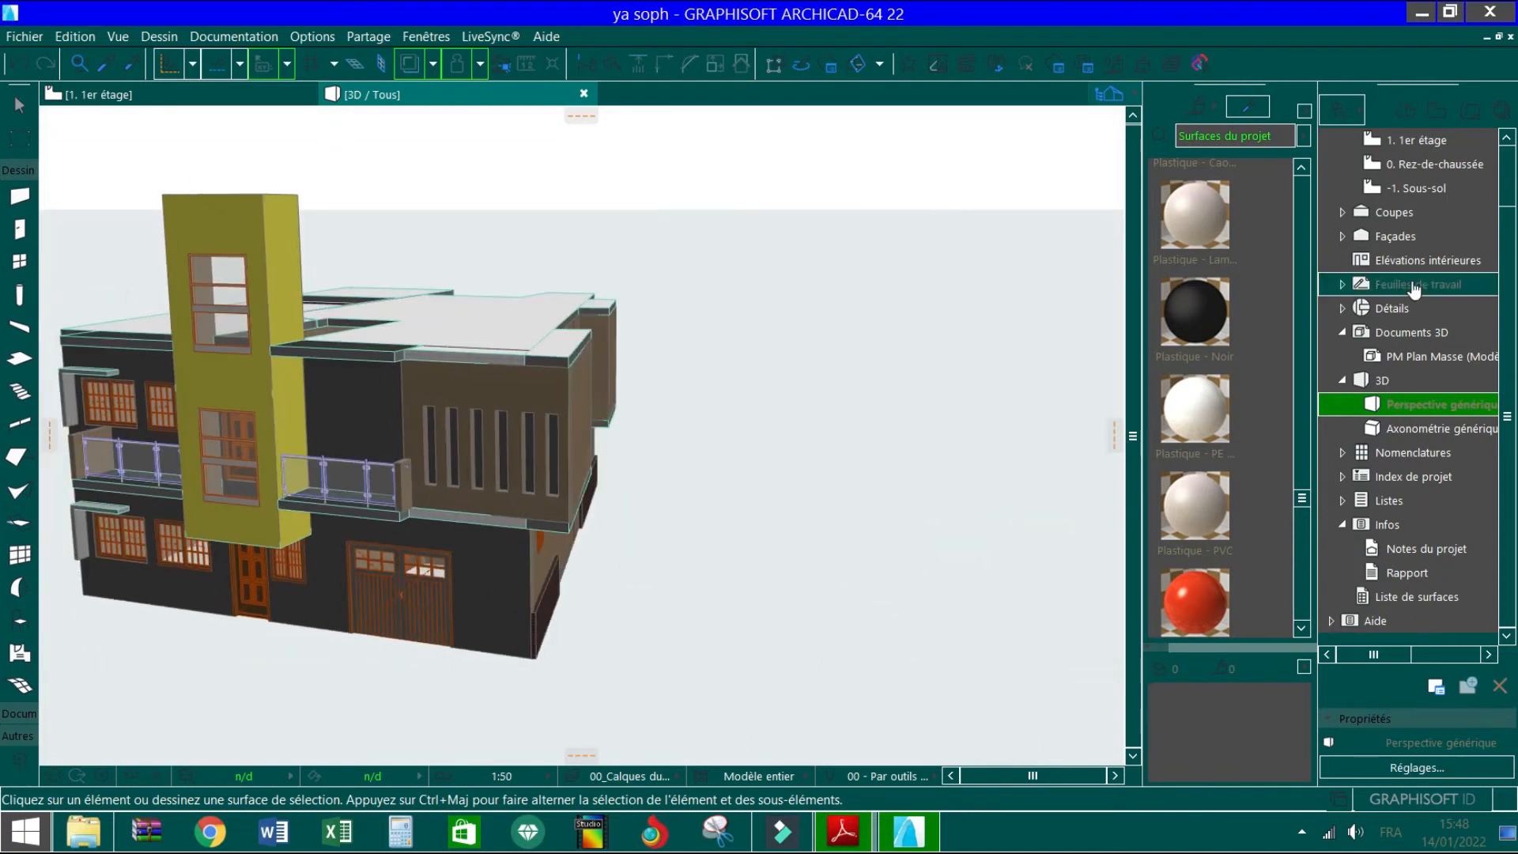
left_click(1257, 110)
mouse_move(1305, 501)
left_mouse_down()
mouse_move(1313, 591)
mouse_move(1327, 567)
mouse_move(1330, 613)
mouse_move(1335, 583)
mouse_move(1350, 624)
mouse_move(1384, 474)
left_mouse_up()
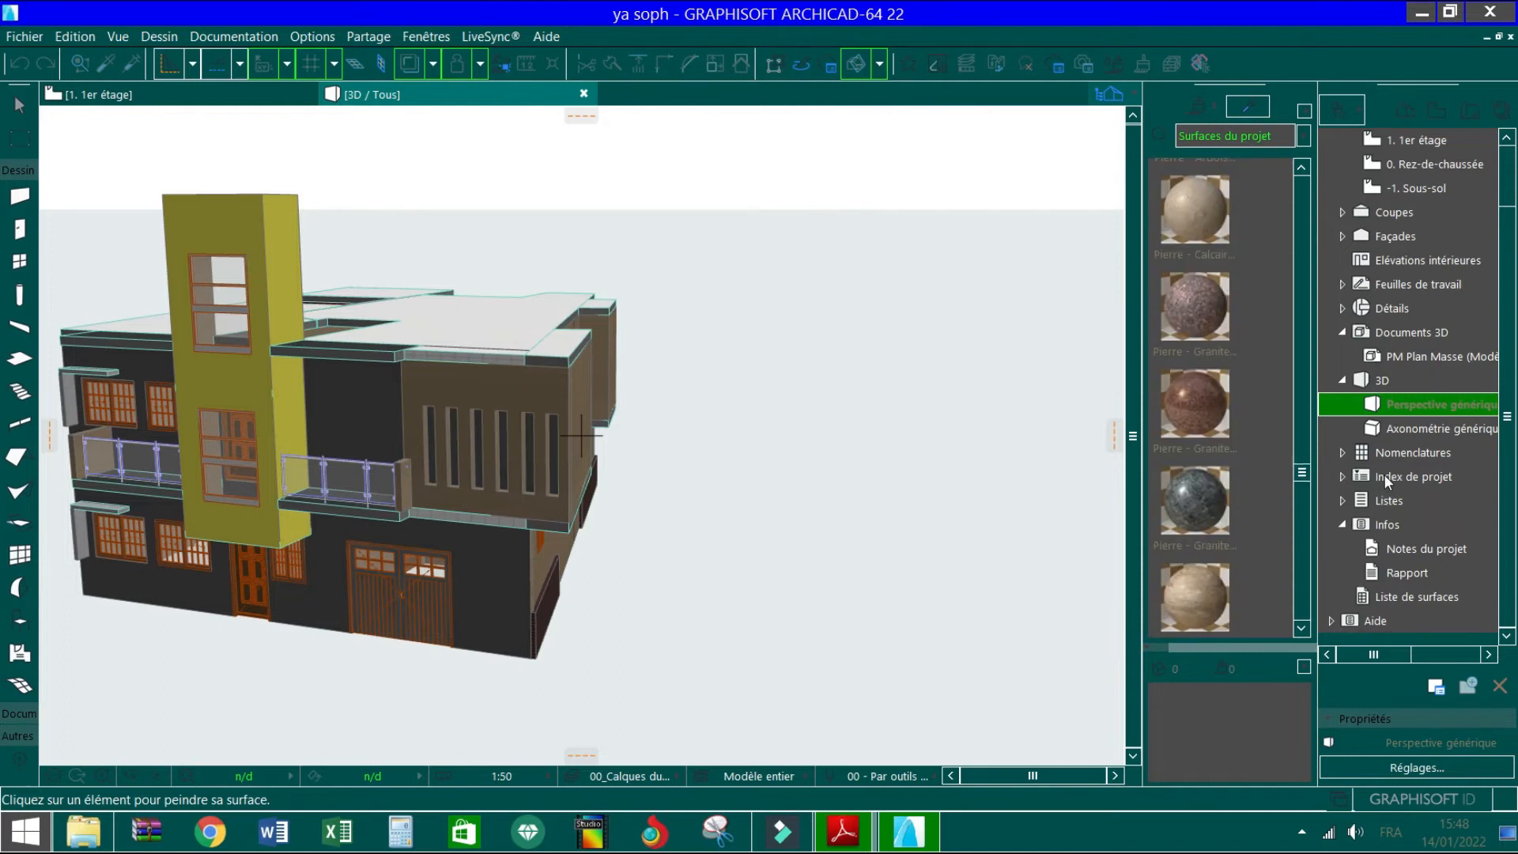
left_click(1217, 495)
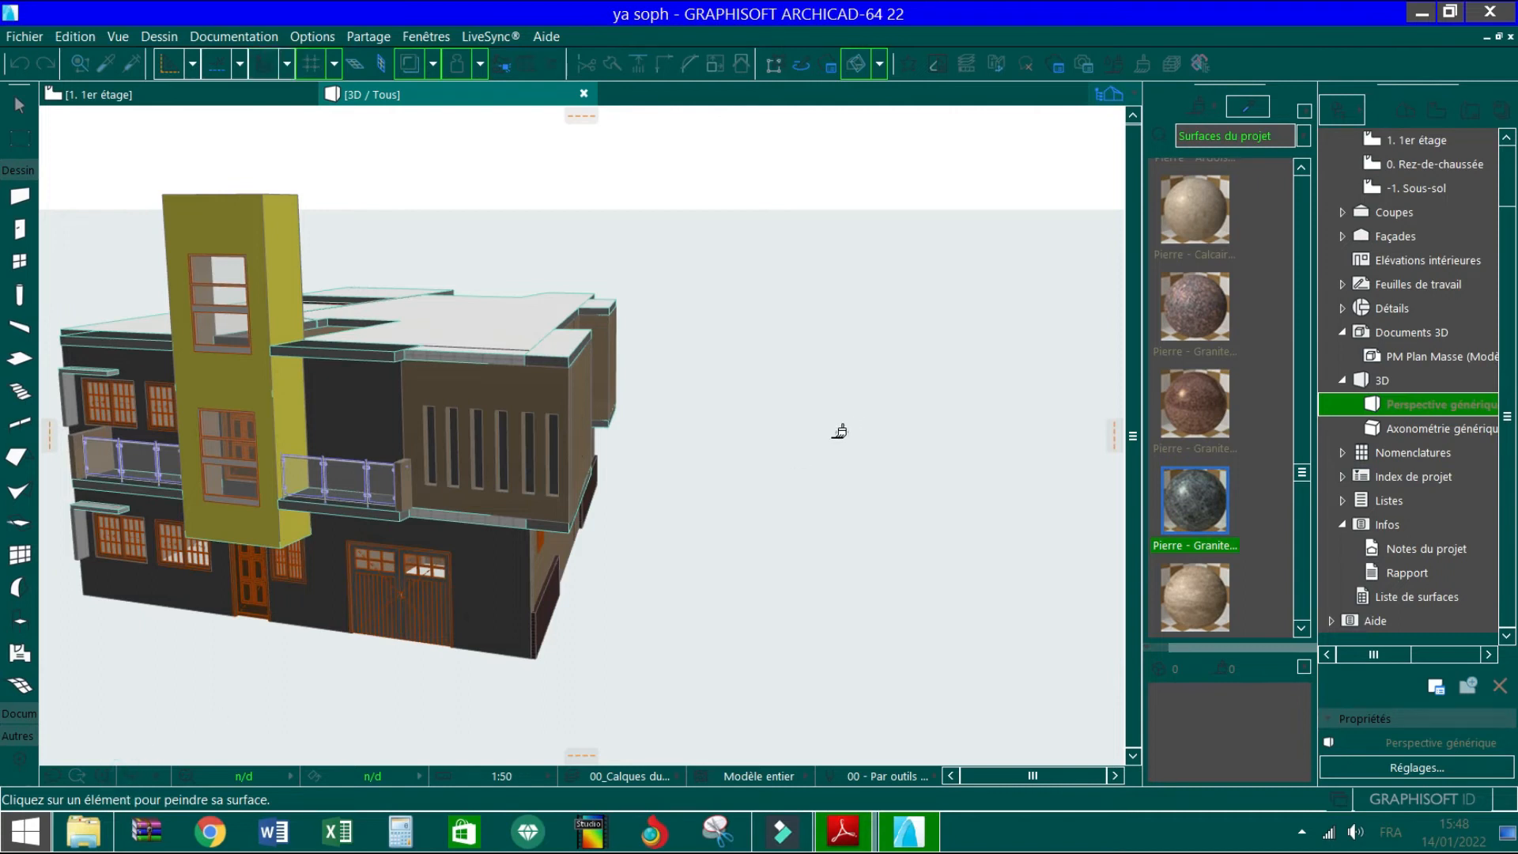
left_click(128, 770)
left_click_drag(697, 490, 1077, 499)
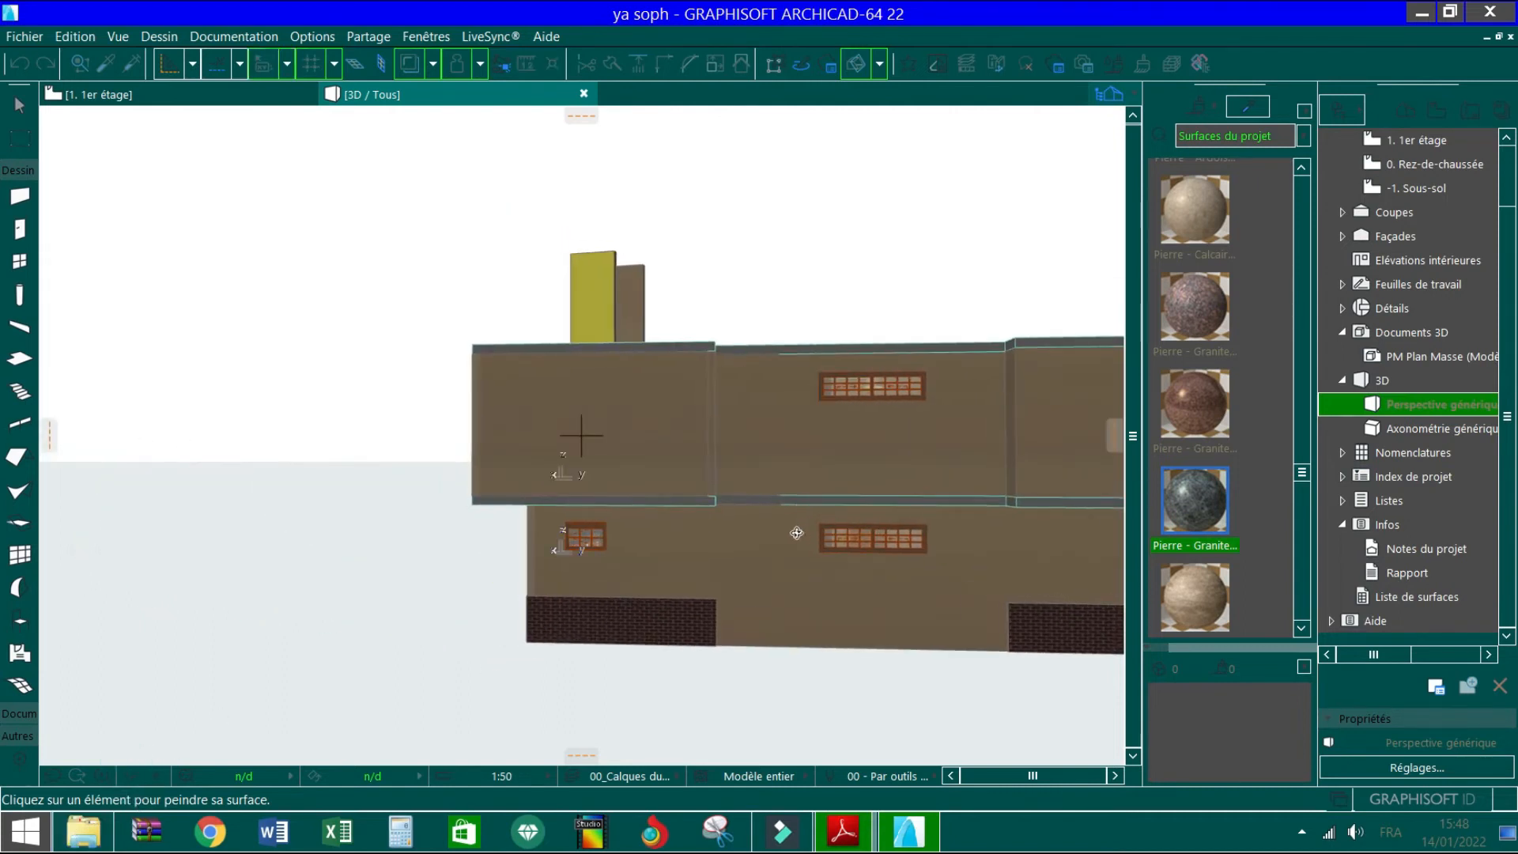
left_click(755, 546, "alt")
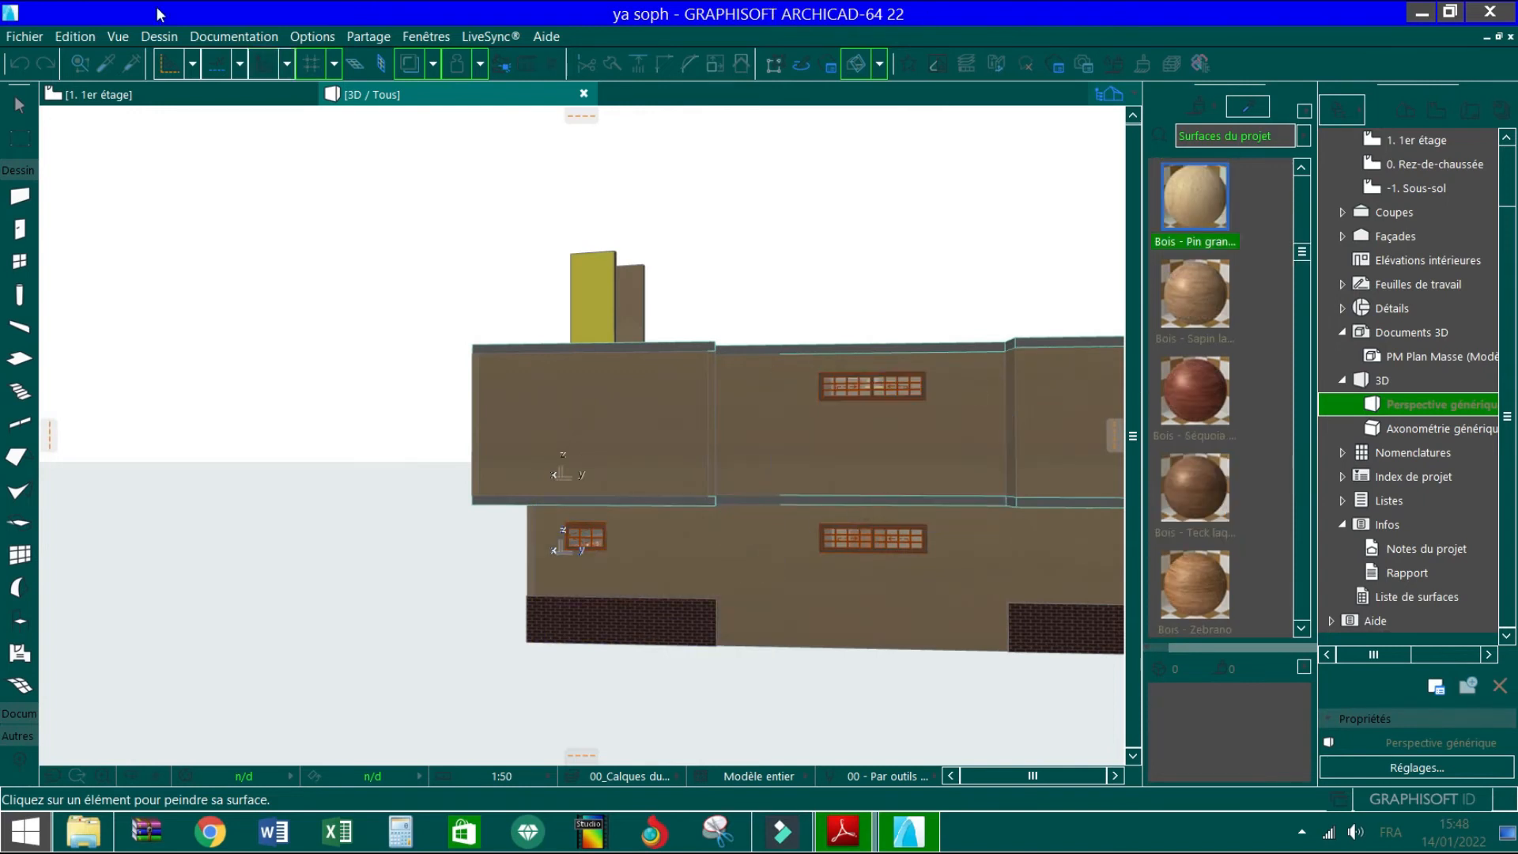
key("Escape")
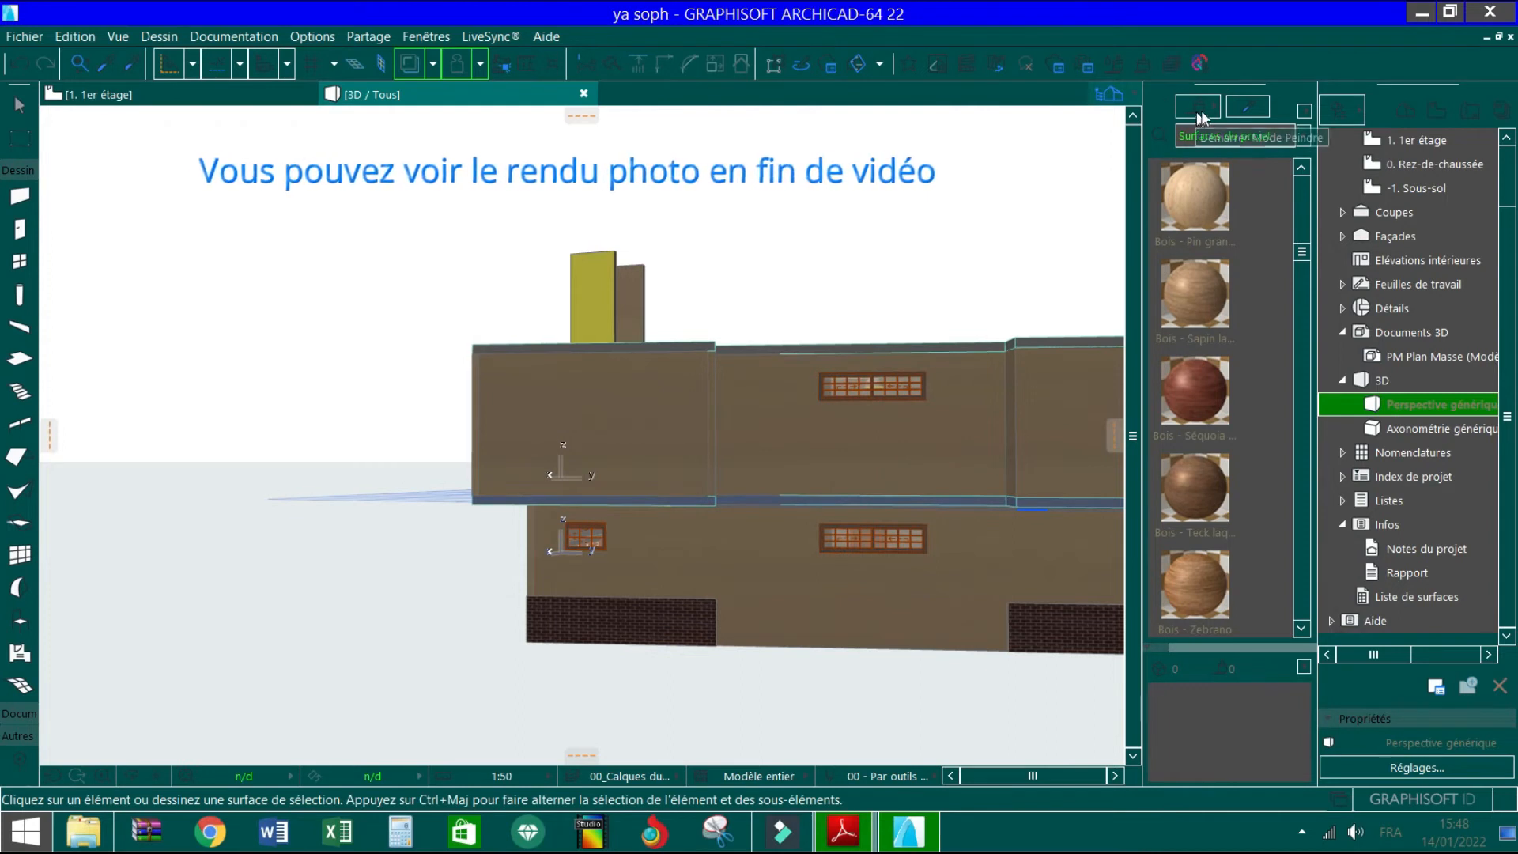
Browse the project's insulation, metal and stone surfaces for a finish for the ground-floor side wall and sample its existing surface
left_click(1249, 105)
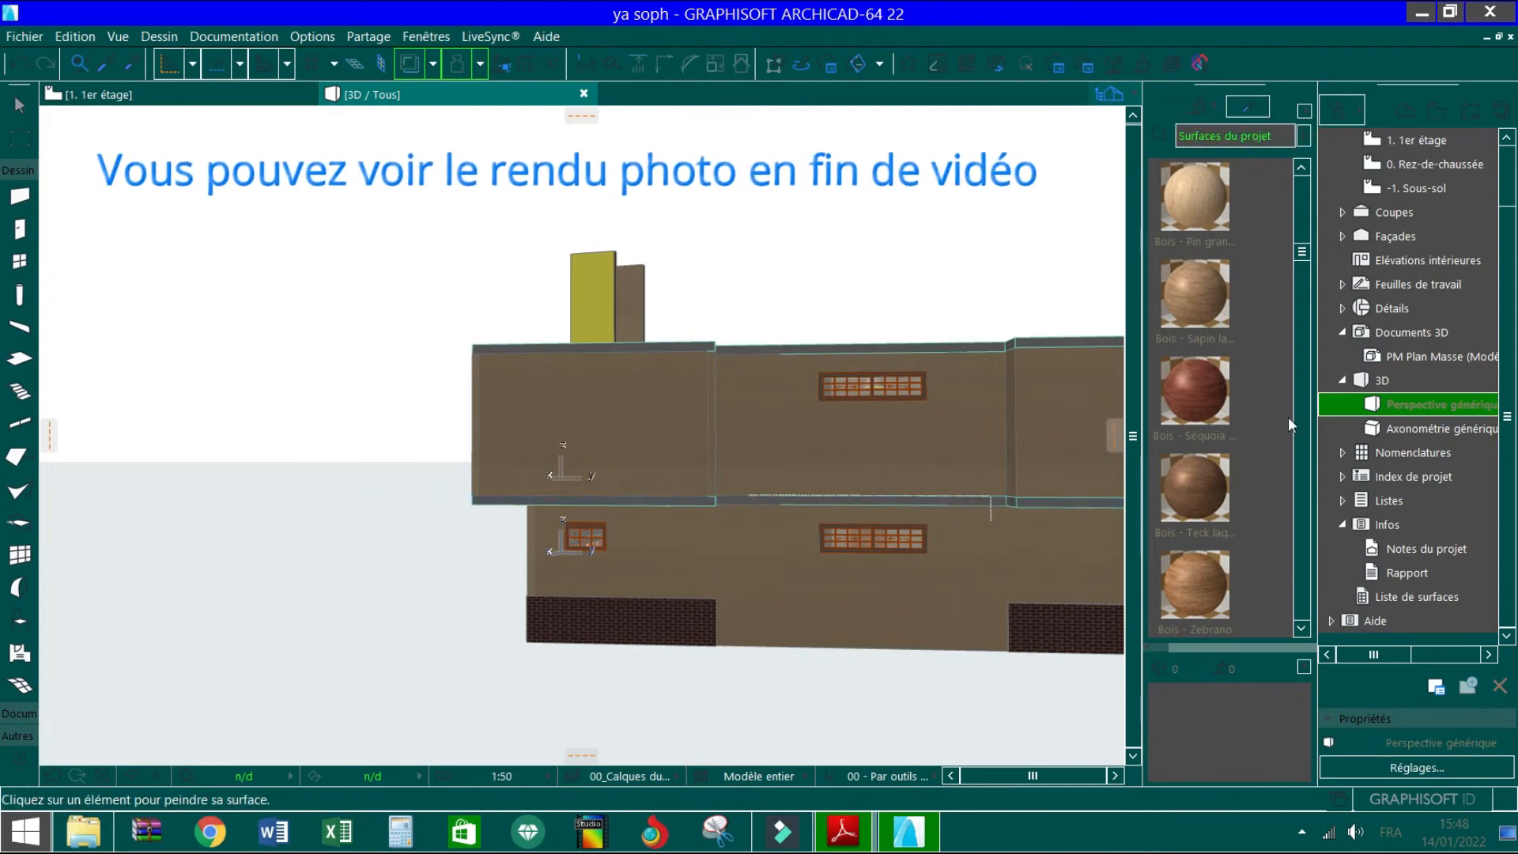
left_click(1302, 253)
left_click_drag(1308, 286, 1303, 389)
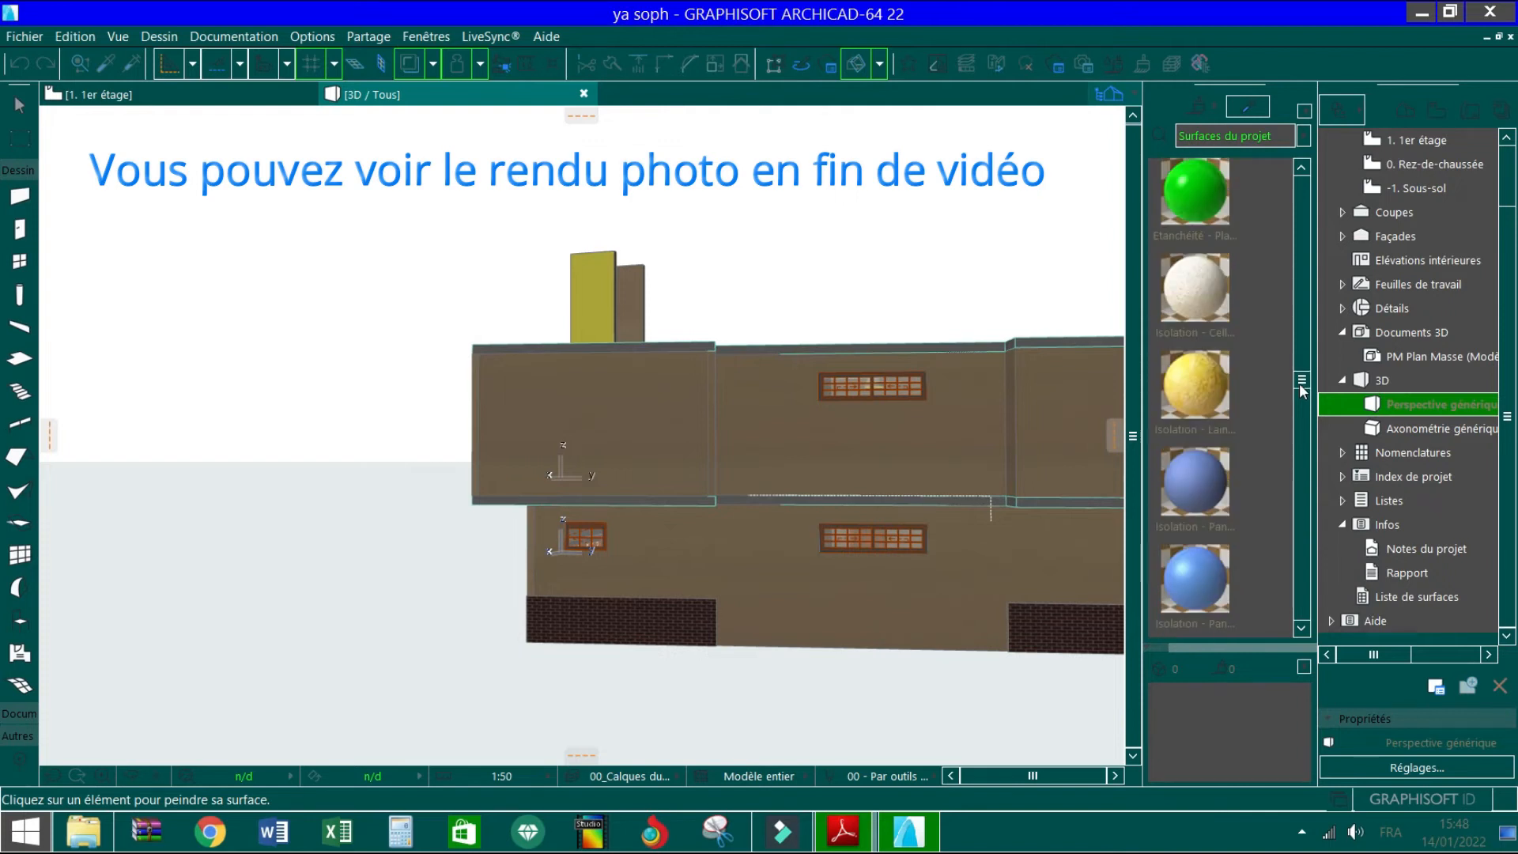
left_click(1184, 388)
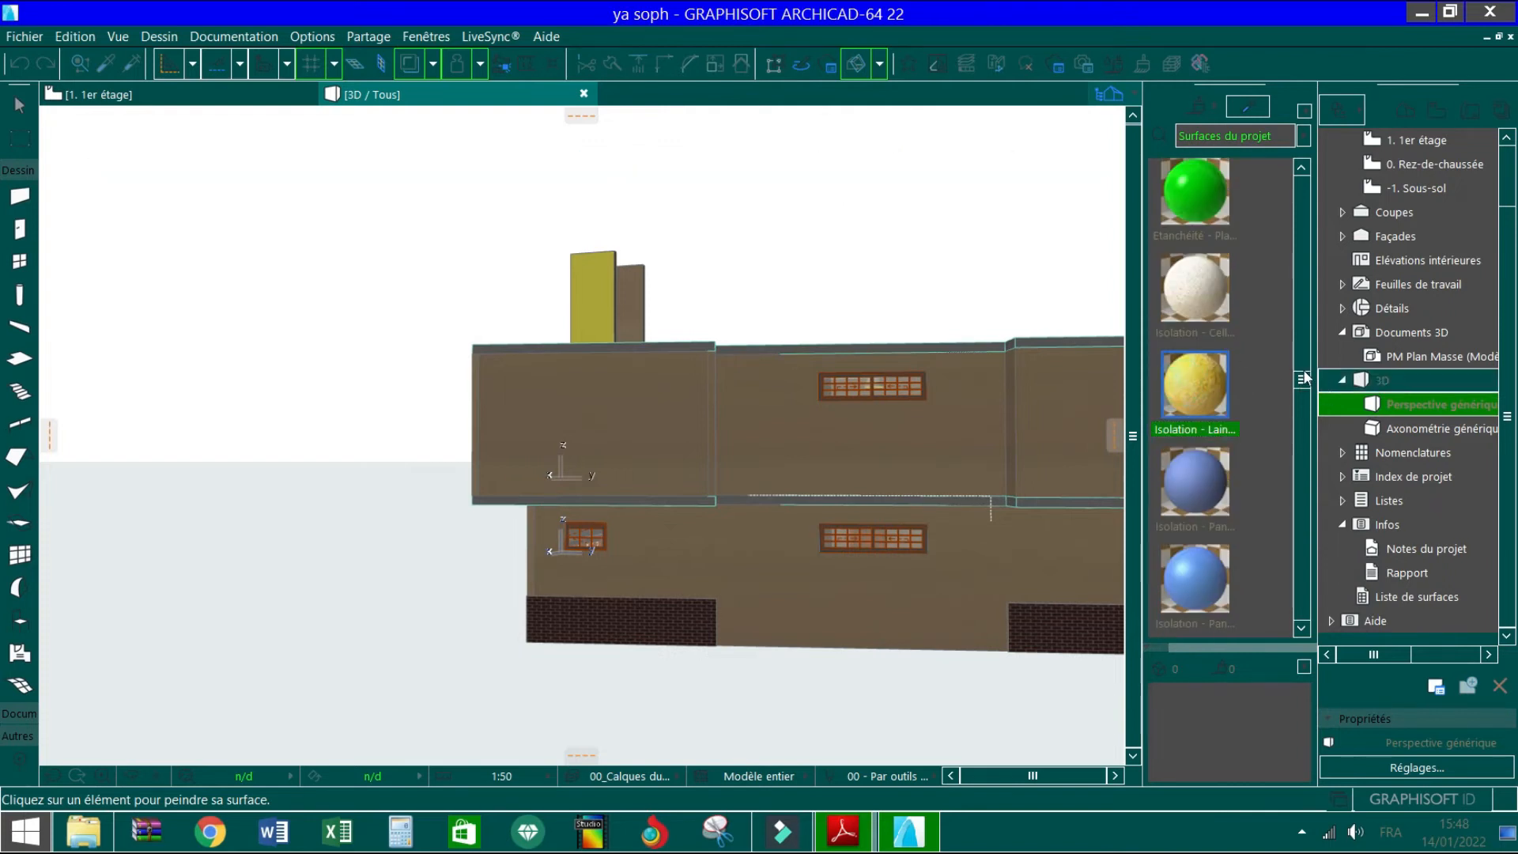
left_click_drag(1302, 381, 1304, 413)
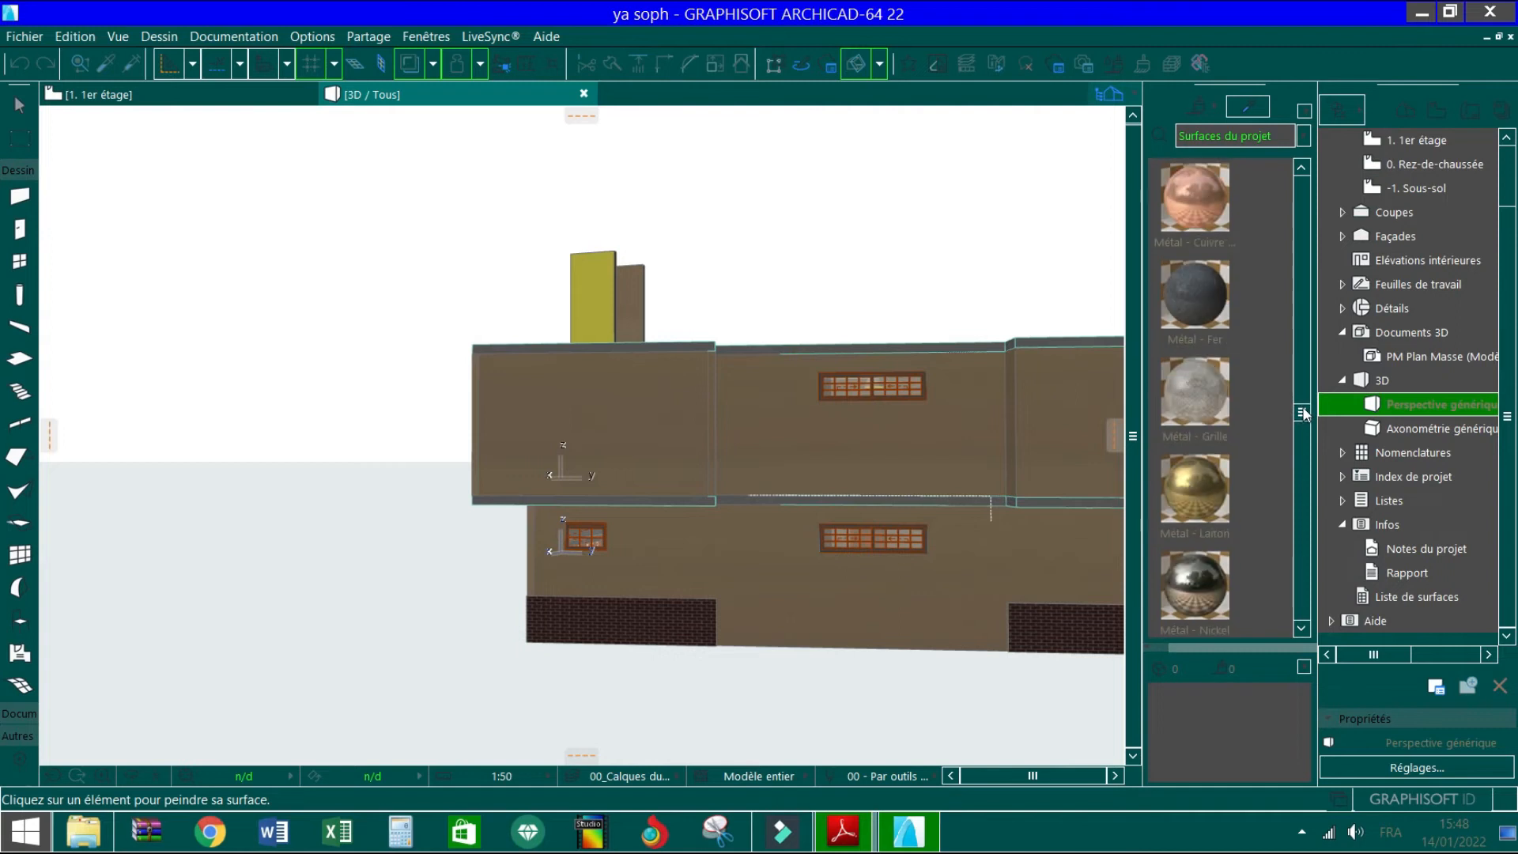
scroll(1247, 345, "up", 2)
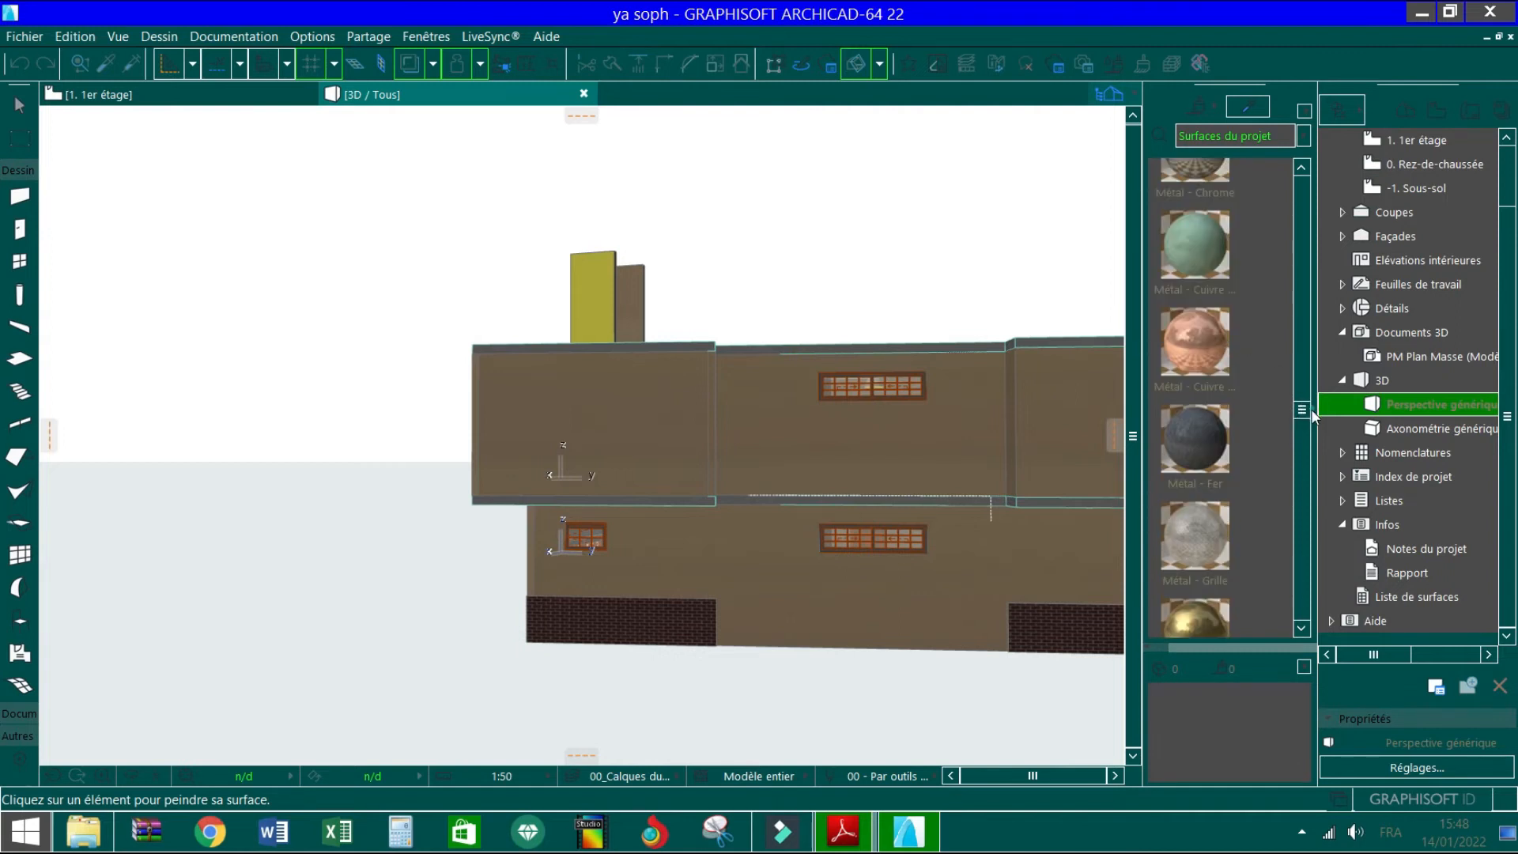
left_click_drag(1301, 413, 1294, 472)
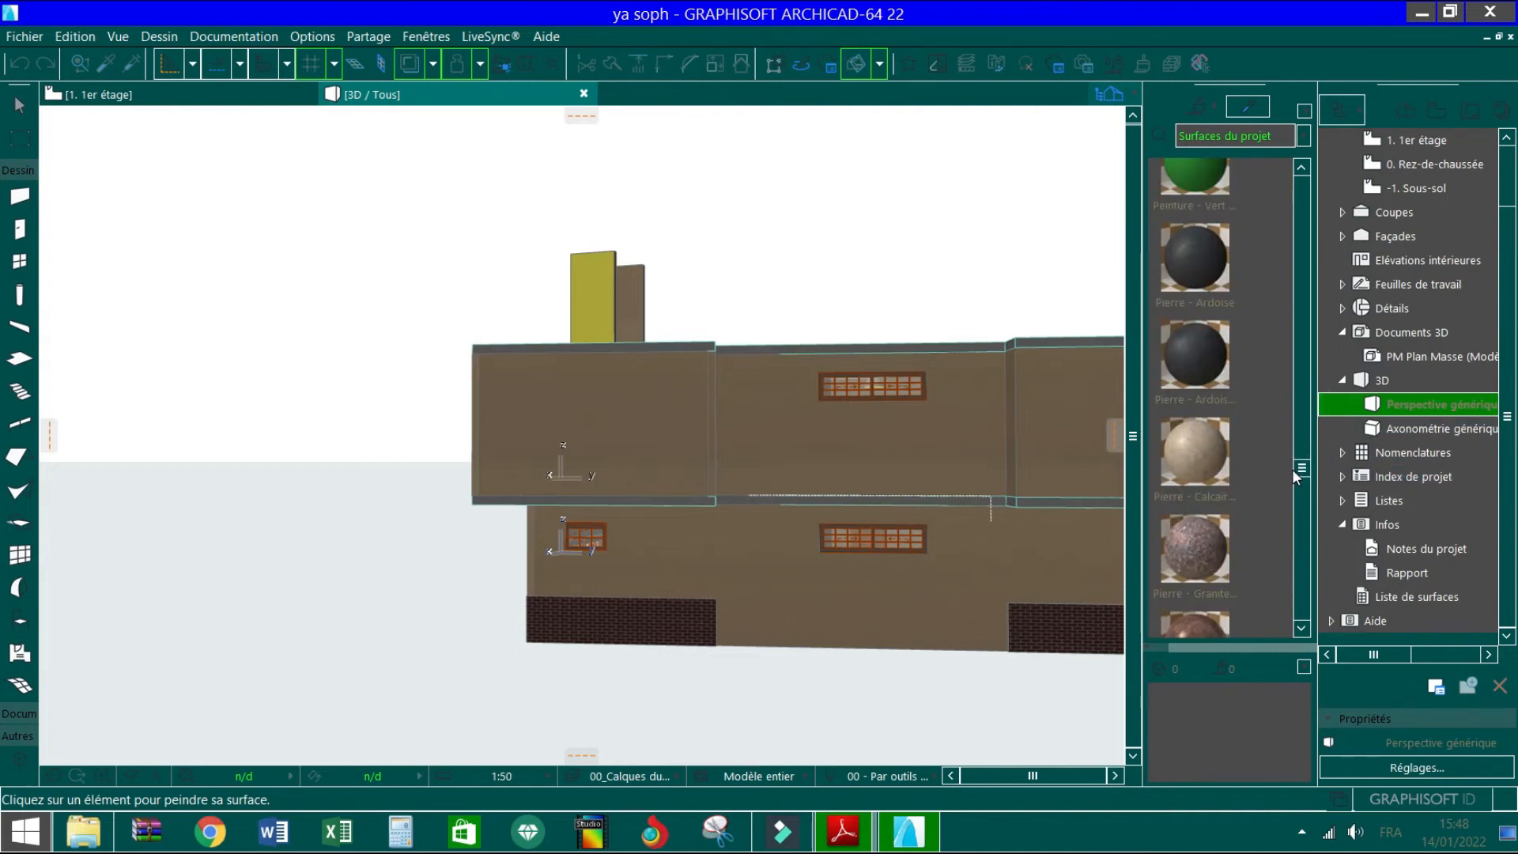
left_click(1195, 257)
scroll(645, 553, "up", 1)
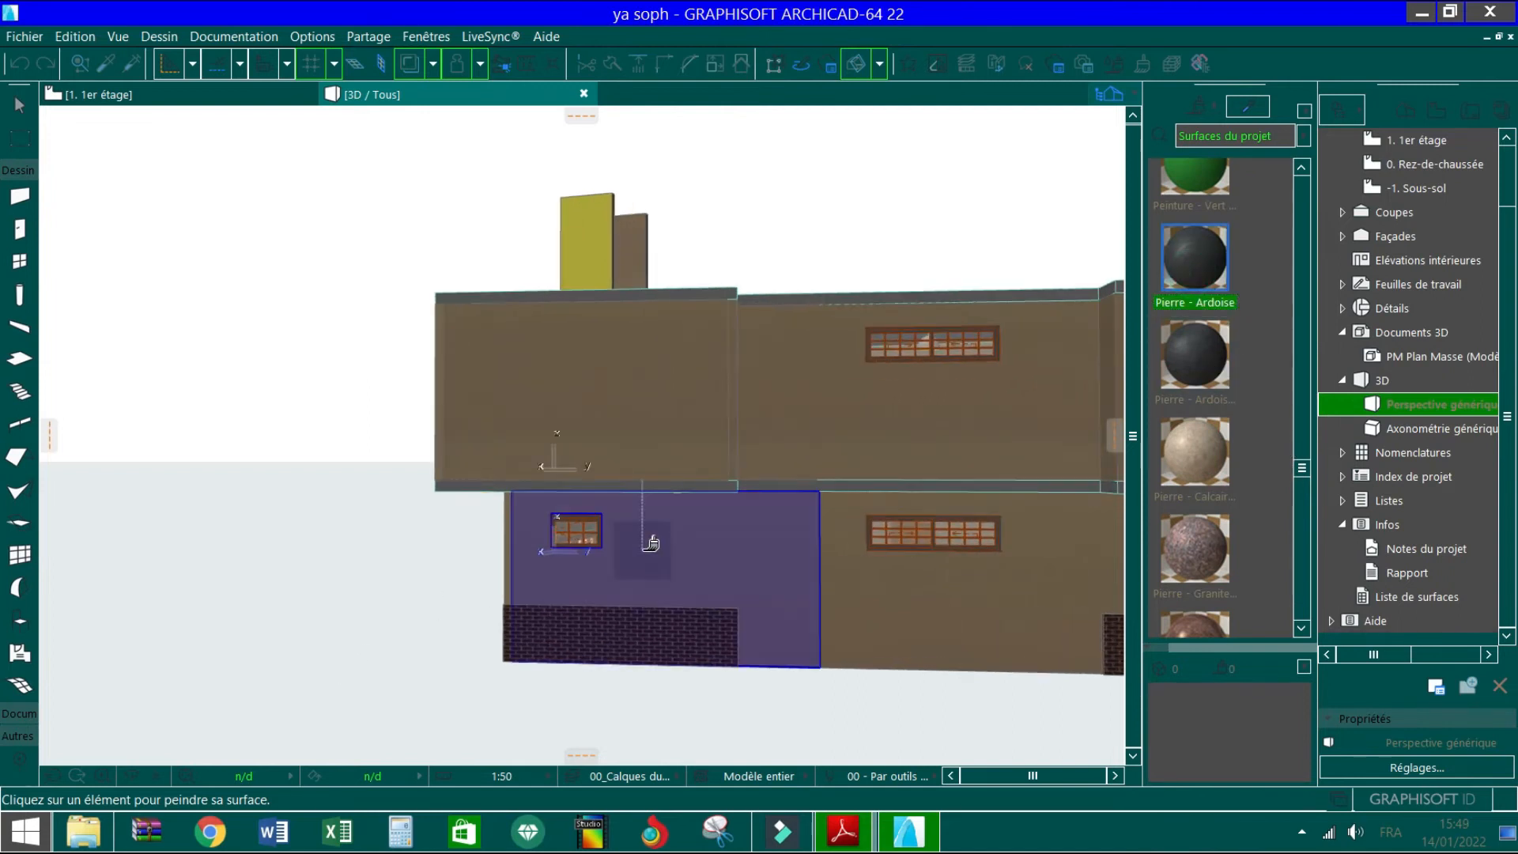
left_click(652, 543, "alt")
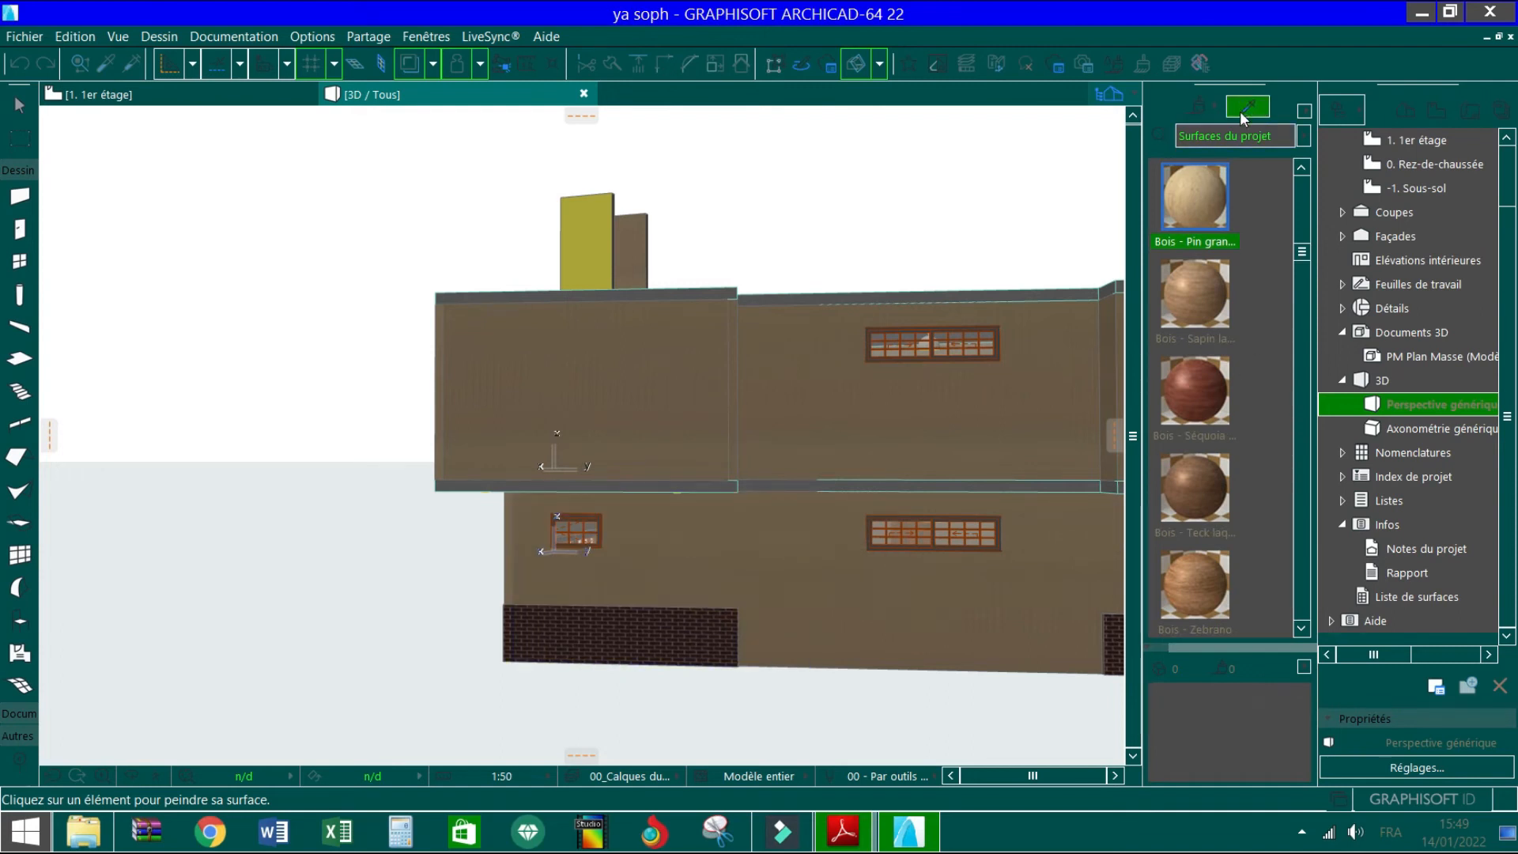
Paint the two ground-floor side wall segments containing the small and wide windows with Appareillage - Pierre taillé
left_click_drag(1297, 252, 1284, 192)
left_click(1207, 213)
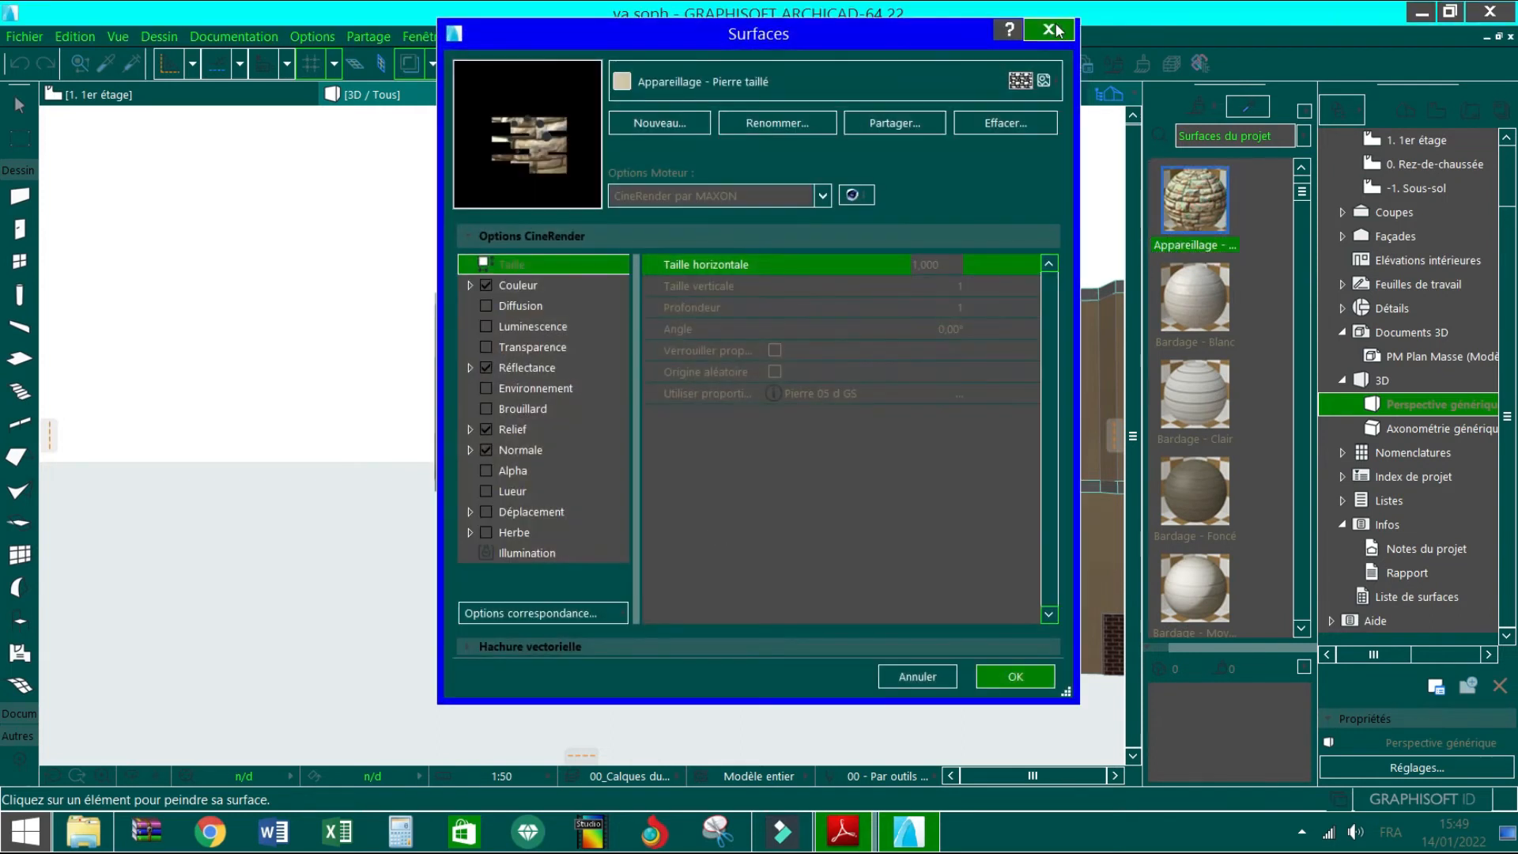
key("Return")
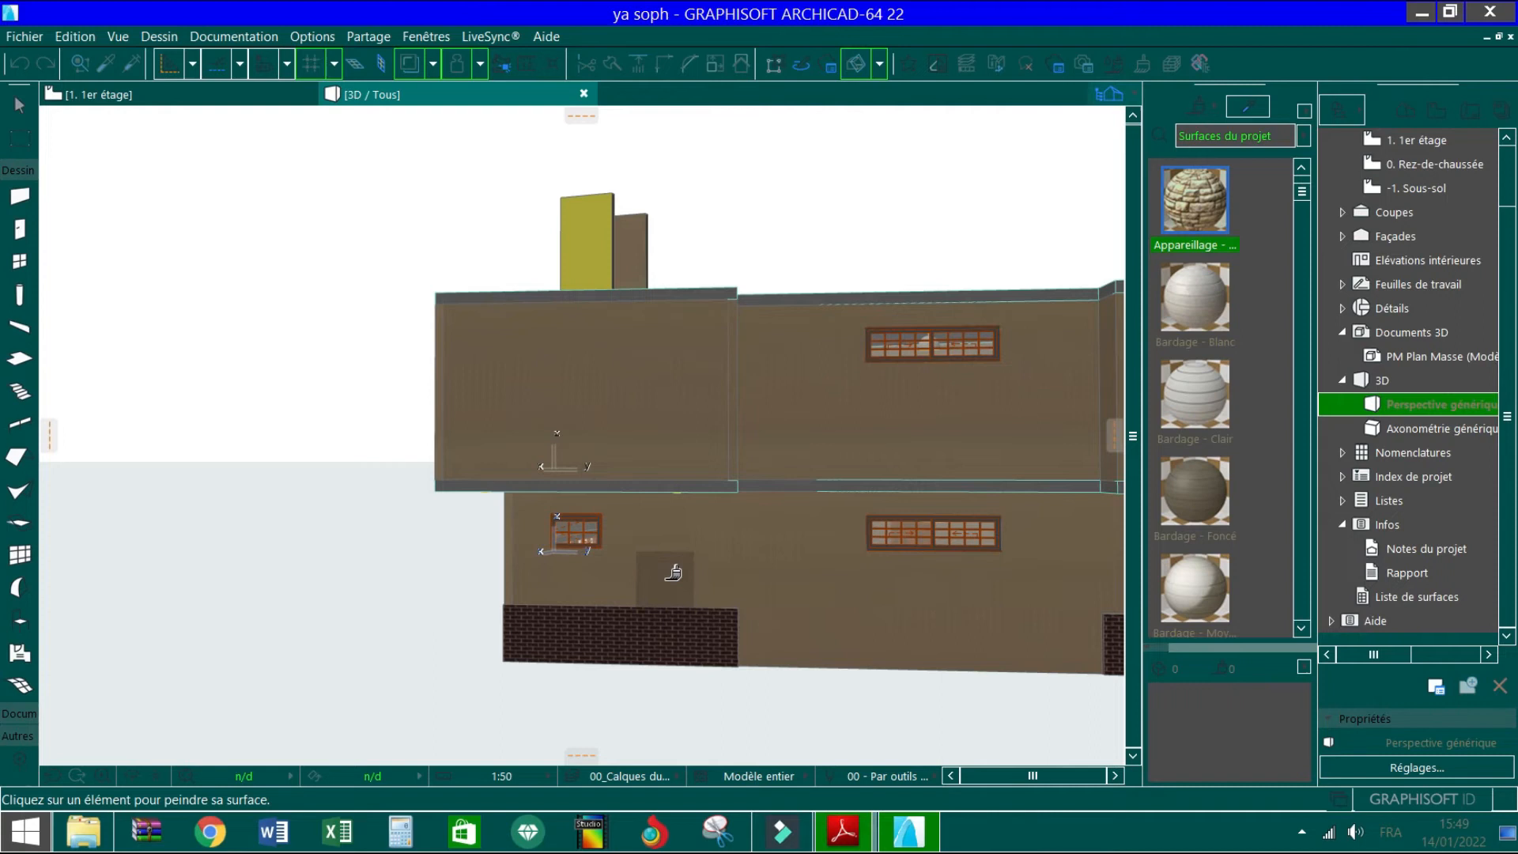
left_click(674, 571)
left_click(1194, 200)
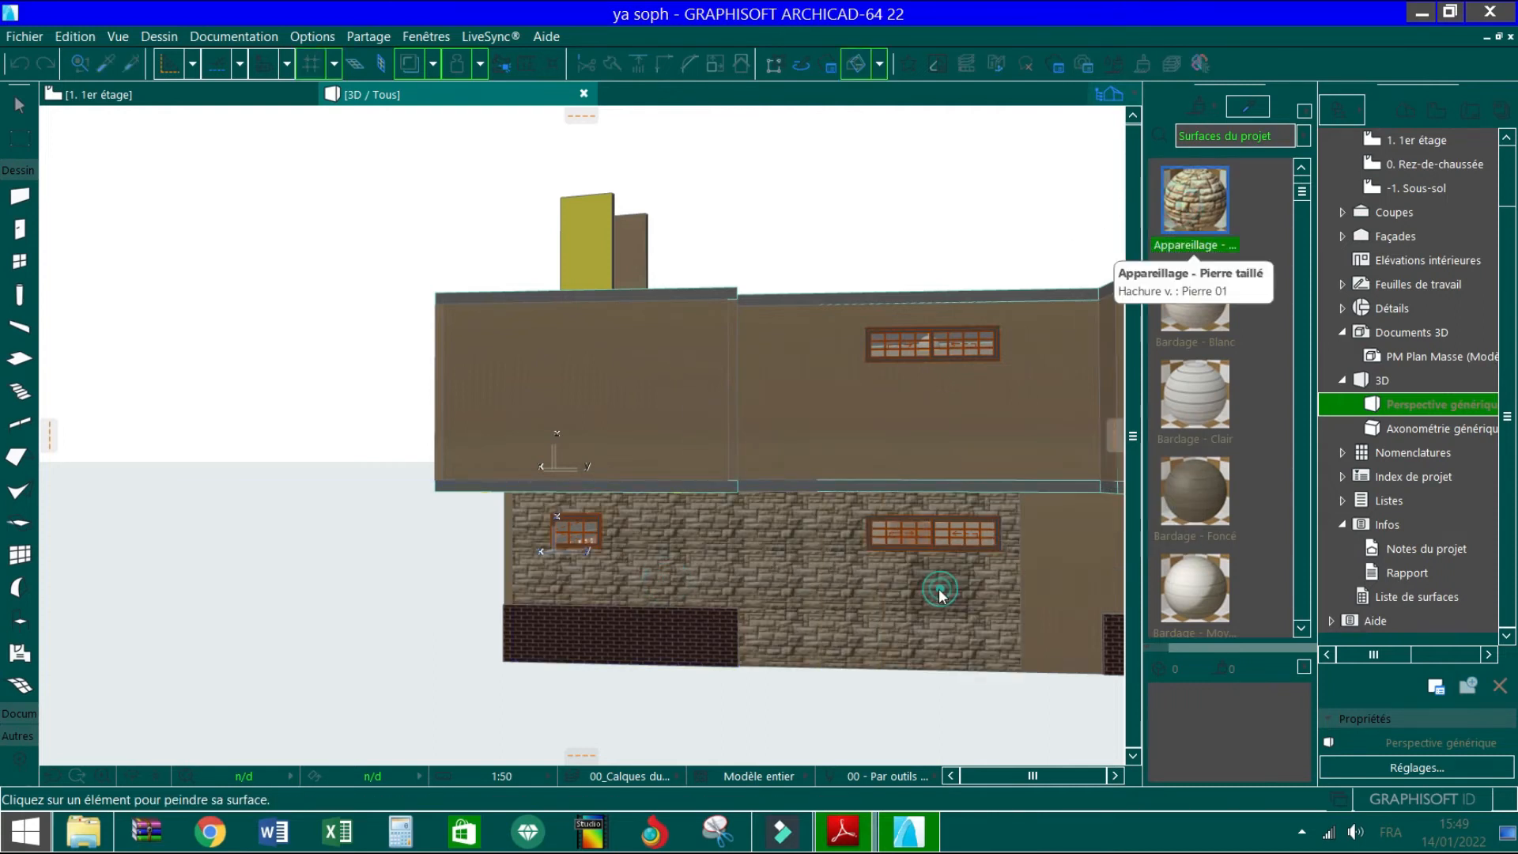
left_click(939, 592)
scroll(220, 602, "down", 4)
scroll(1008, 501, "up", 2)
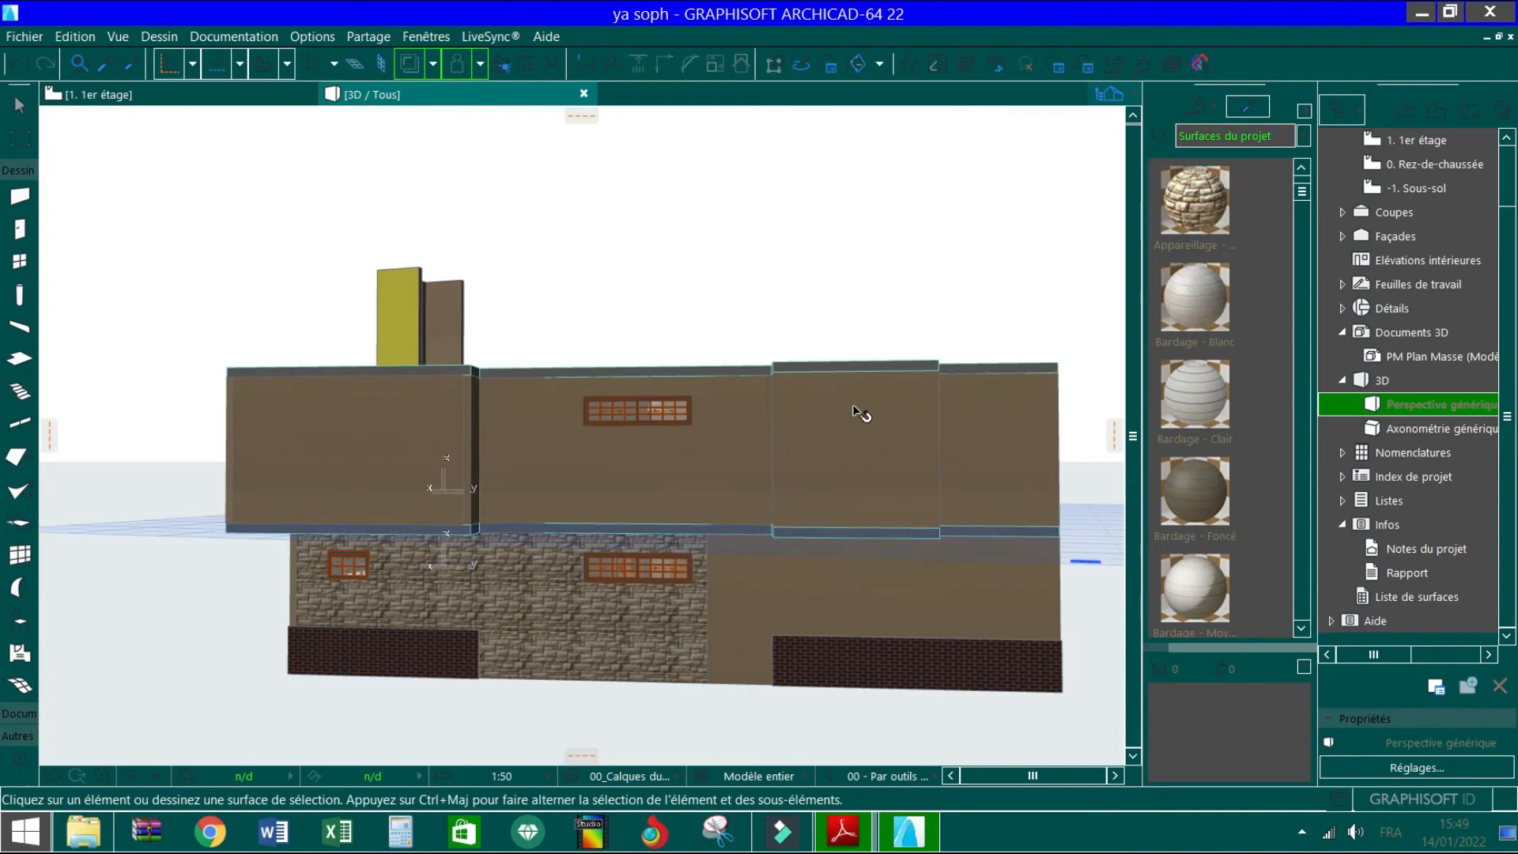
Extend the Appareillage - Pierre taillé finish to the remaining ground-floor side wall above the brick base
mouse_move(851, 407)
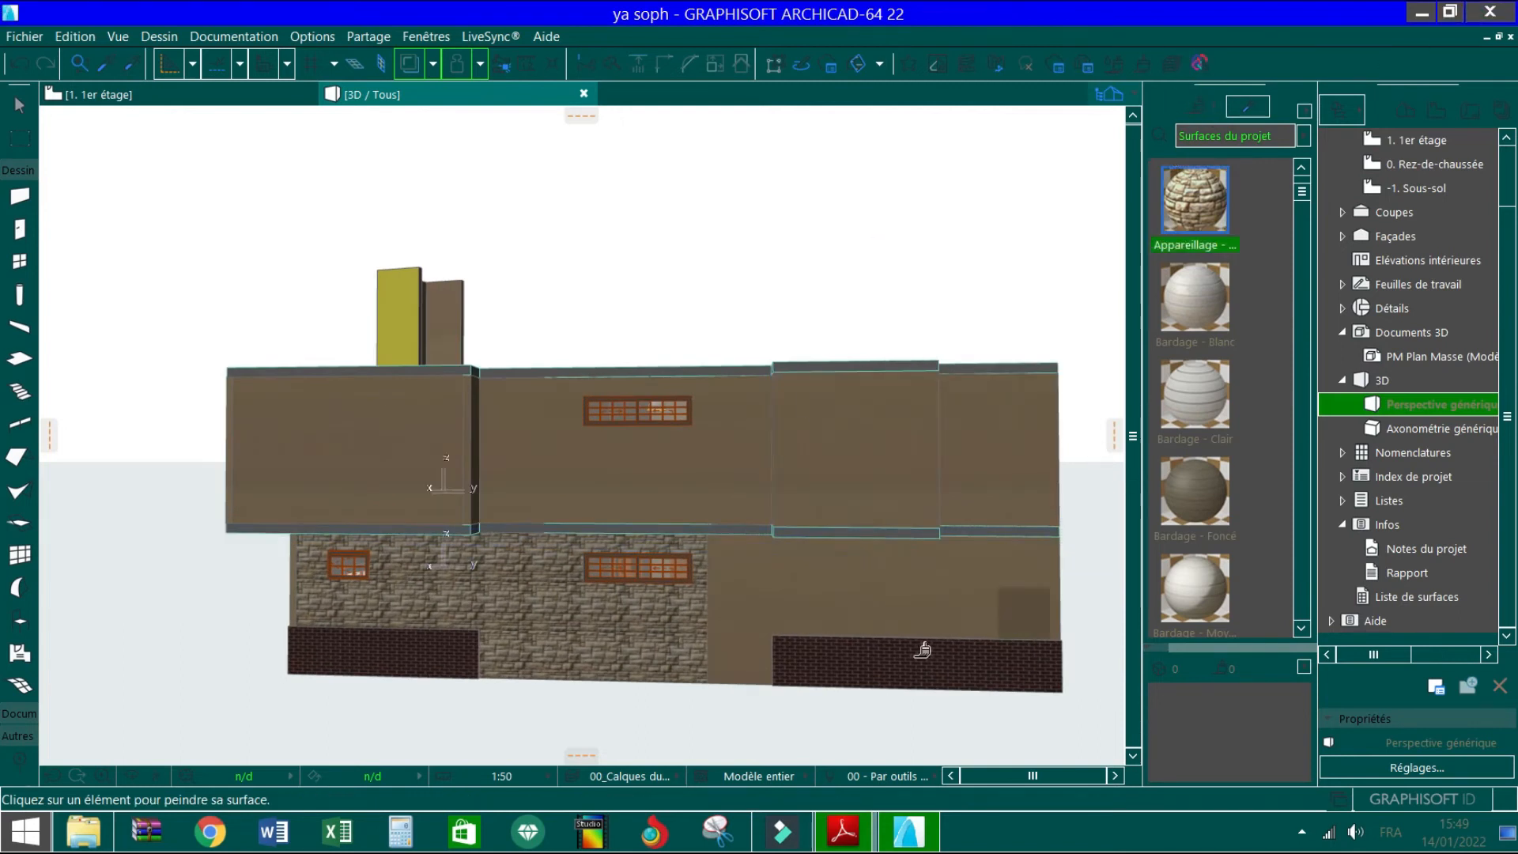
left_click(775, 599)
scroll(759, 549, "up", 4)
scroll(768, 593, "down", 4)
scroll(383, 511, "up", 1)
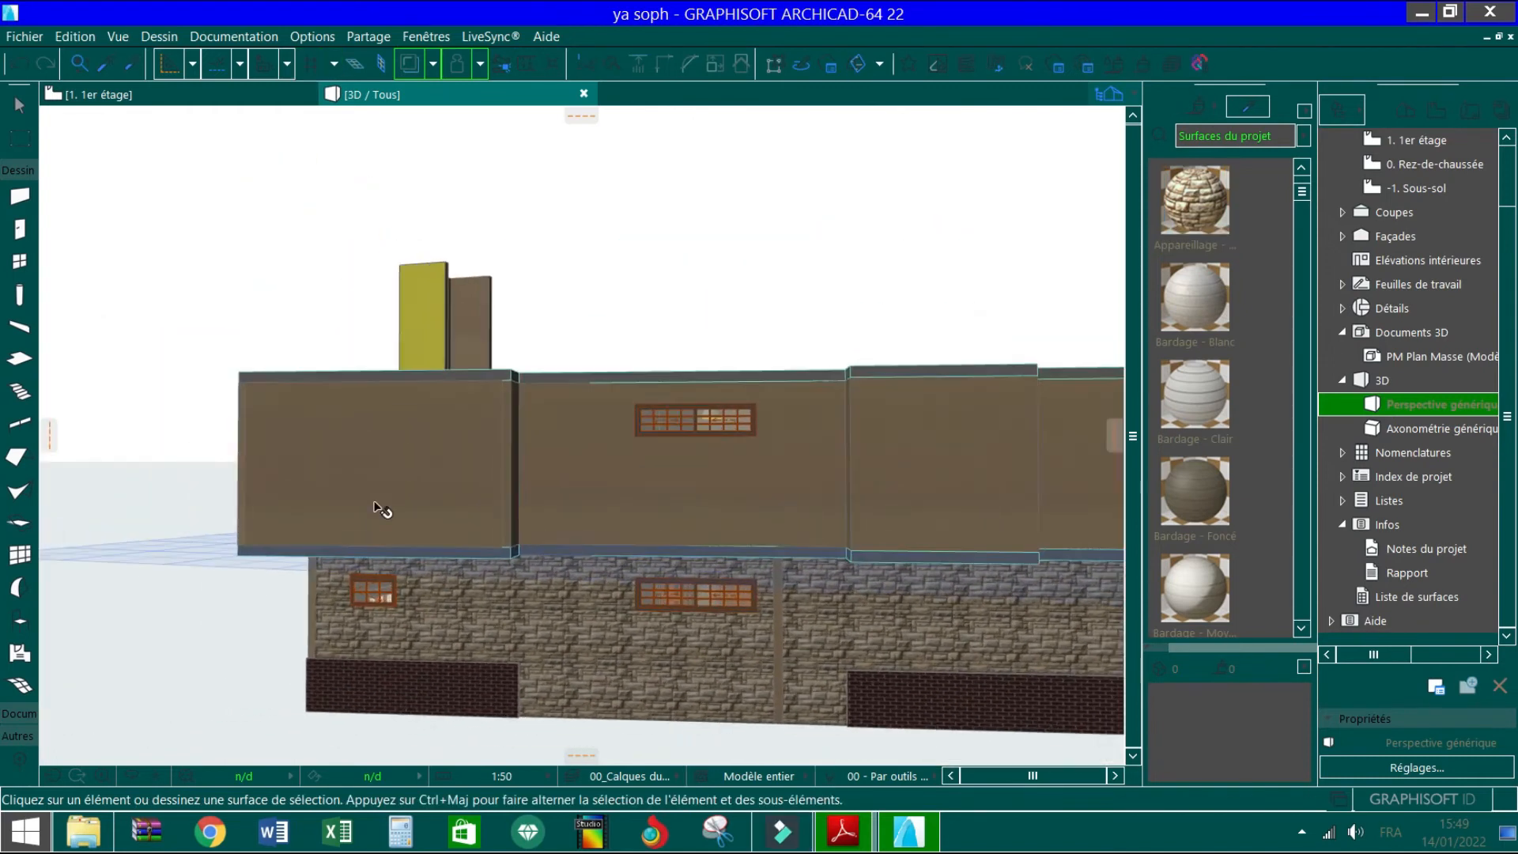
Apply Appareillage - Pierre taillé to the first-floor wall segments around the window, between the two projecting volumes
left_click(132, 780)
left_click_drag(589, 606, 611, 668)
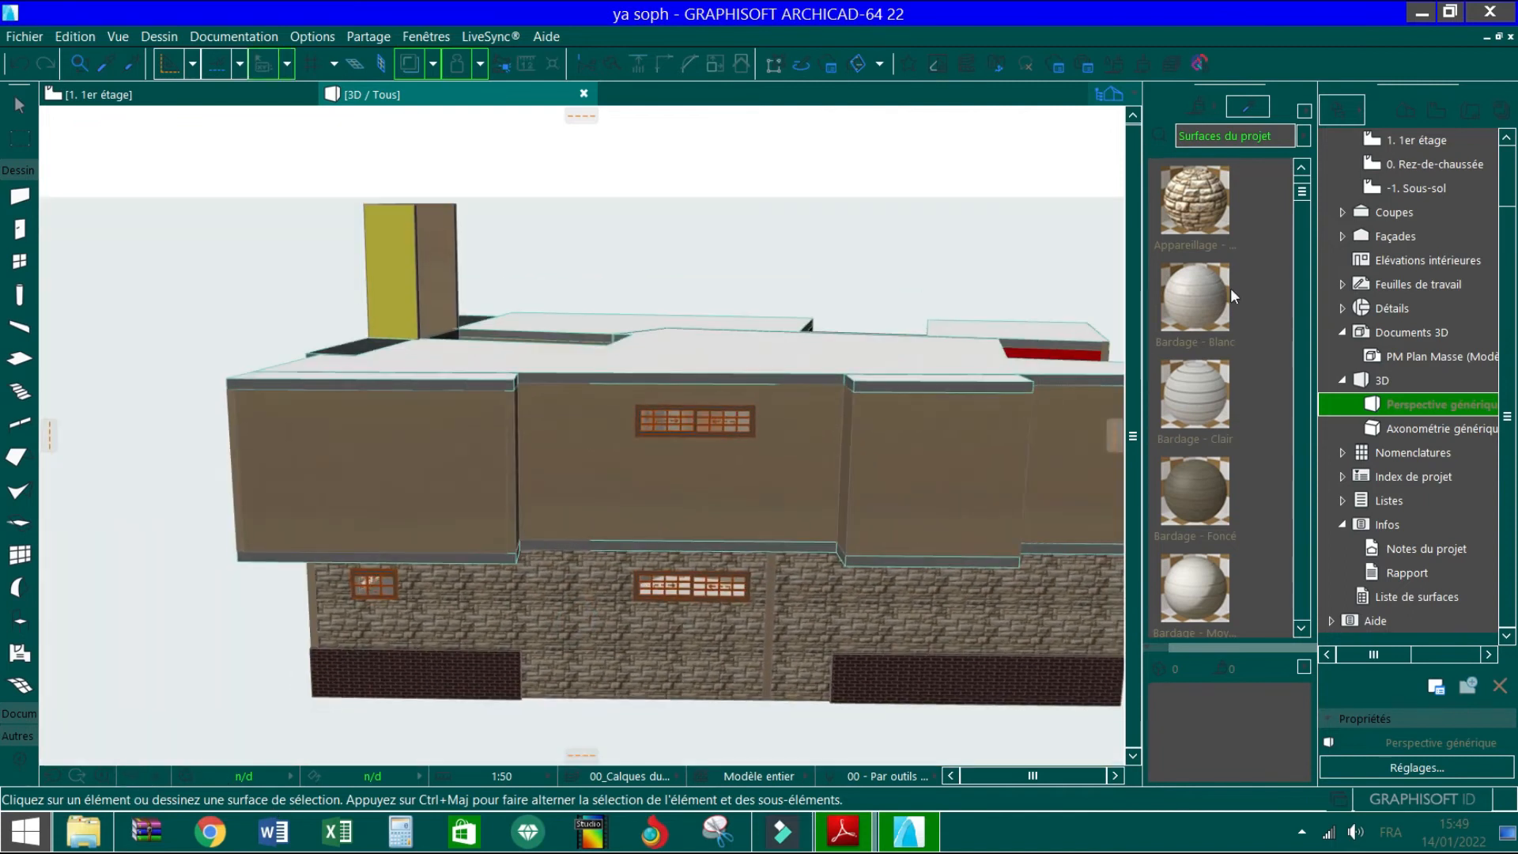
left_click(1199, 110)
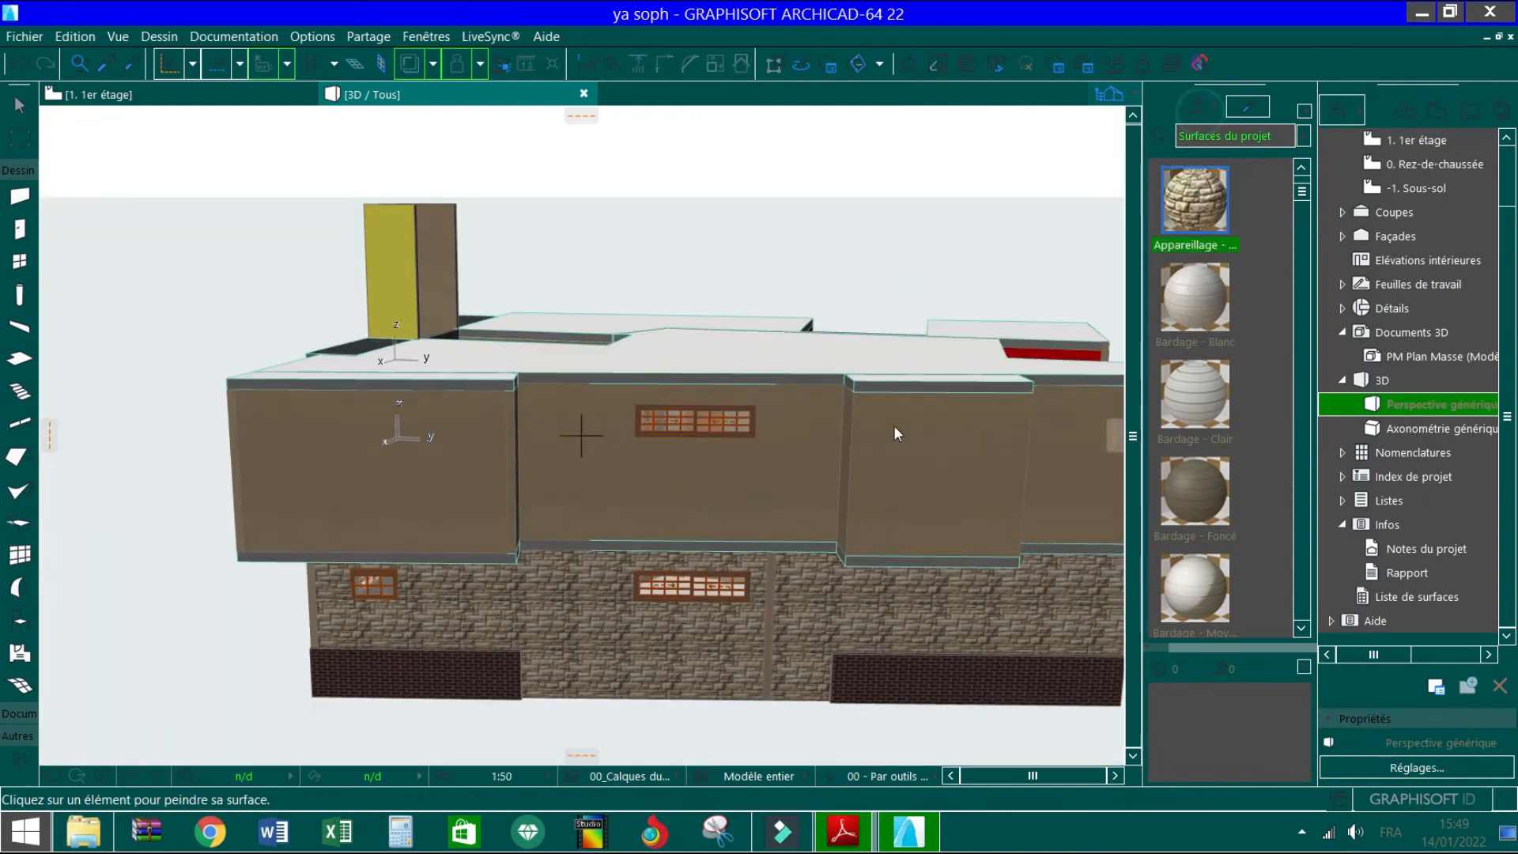
left_click(753, 486)
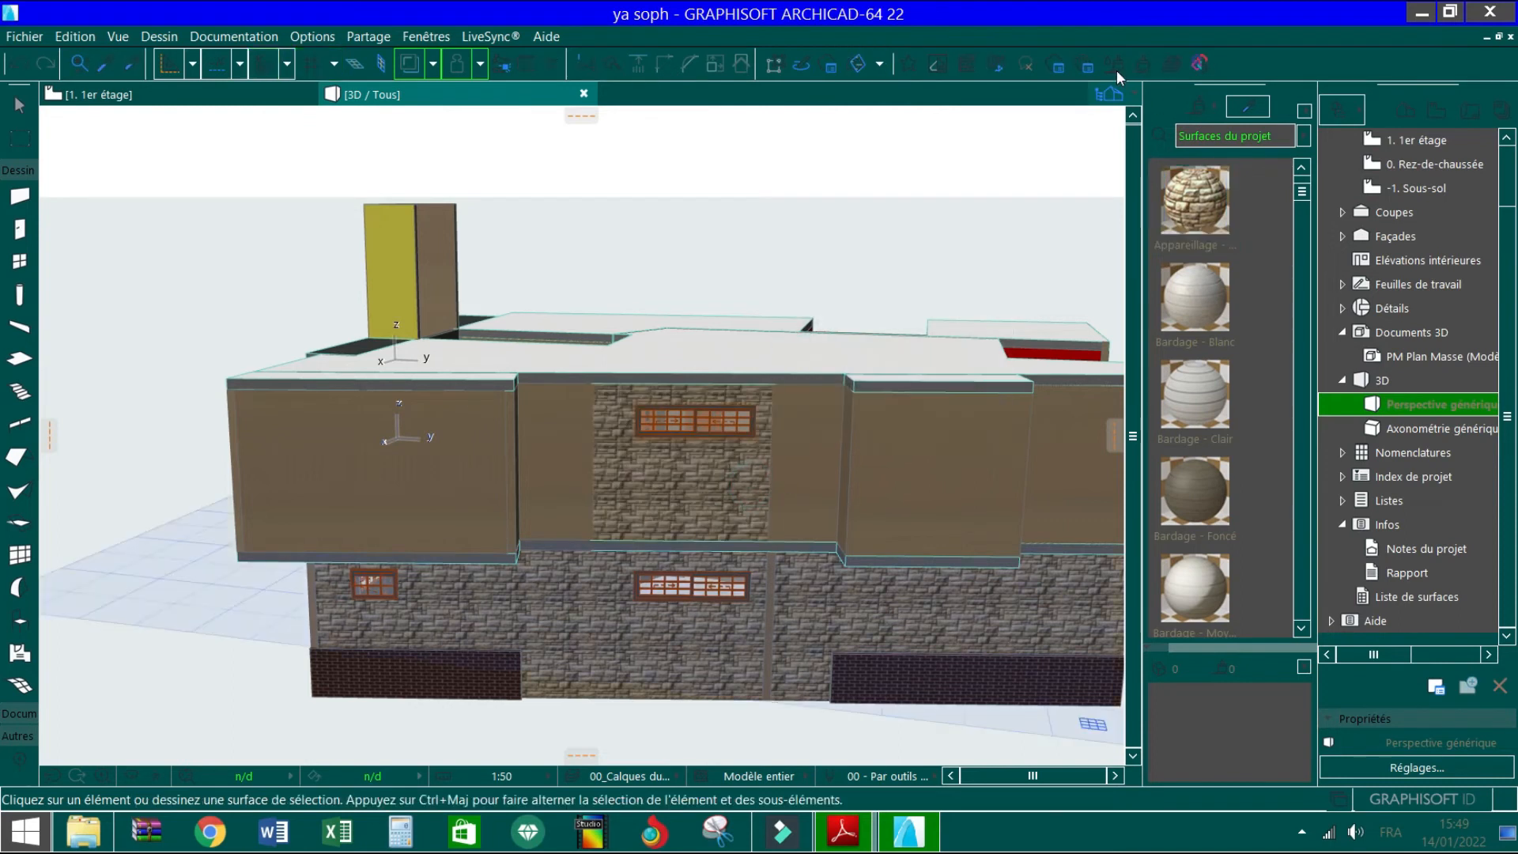
left_click(1199, 111)
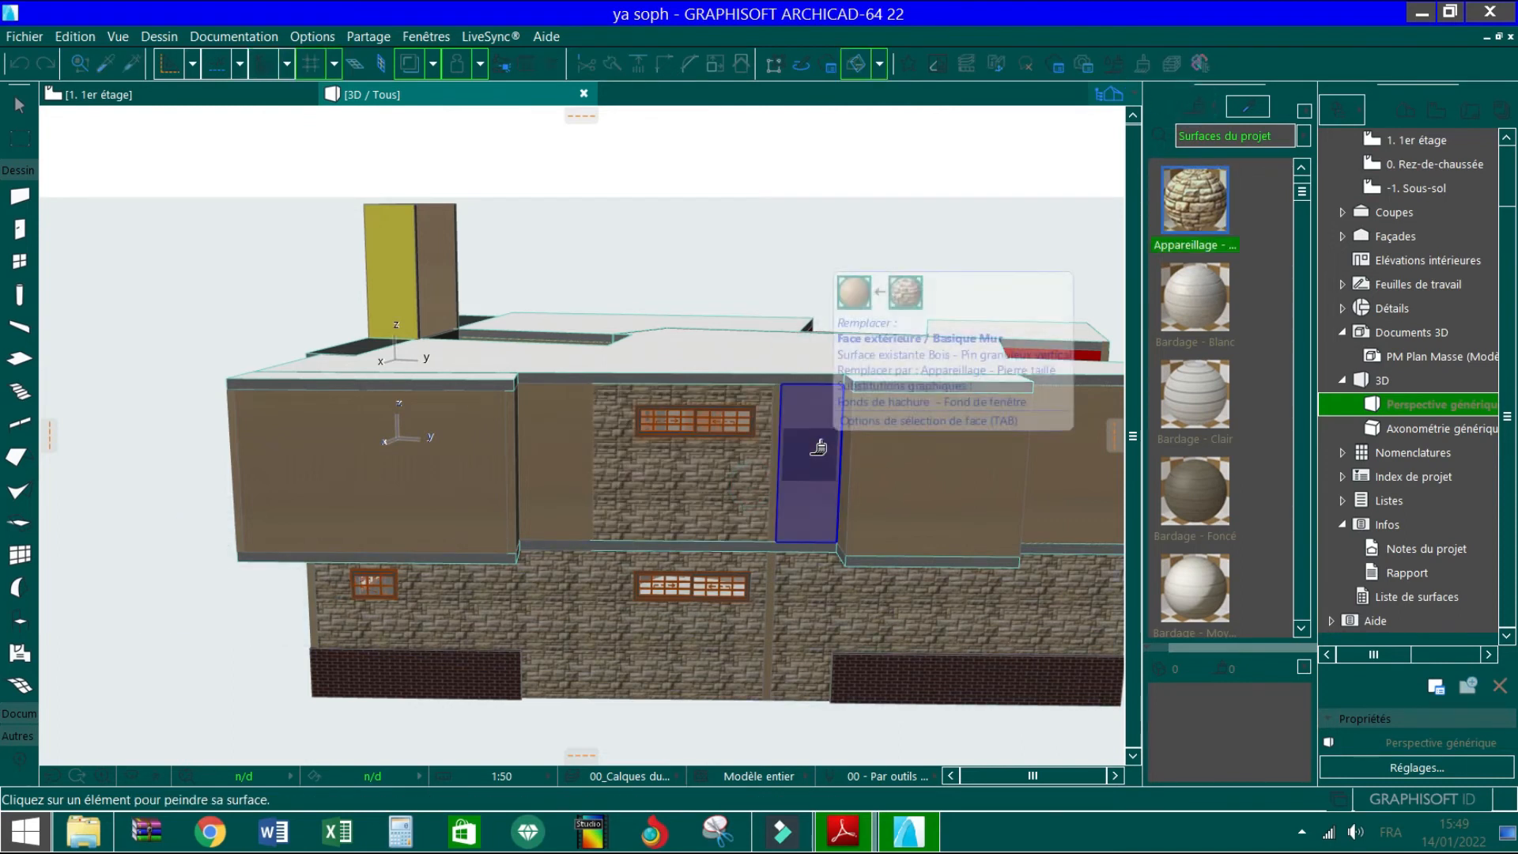
left_click(813, 447)
left_click(1198, 110)
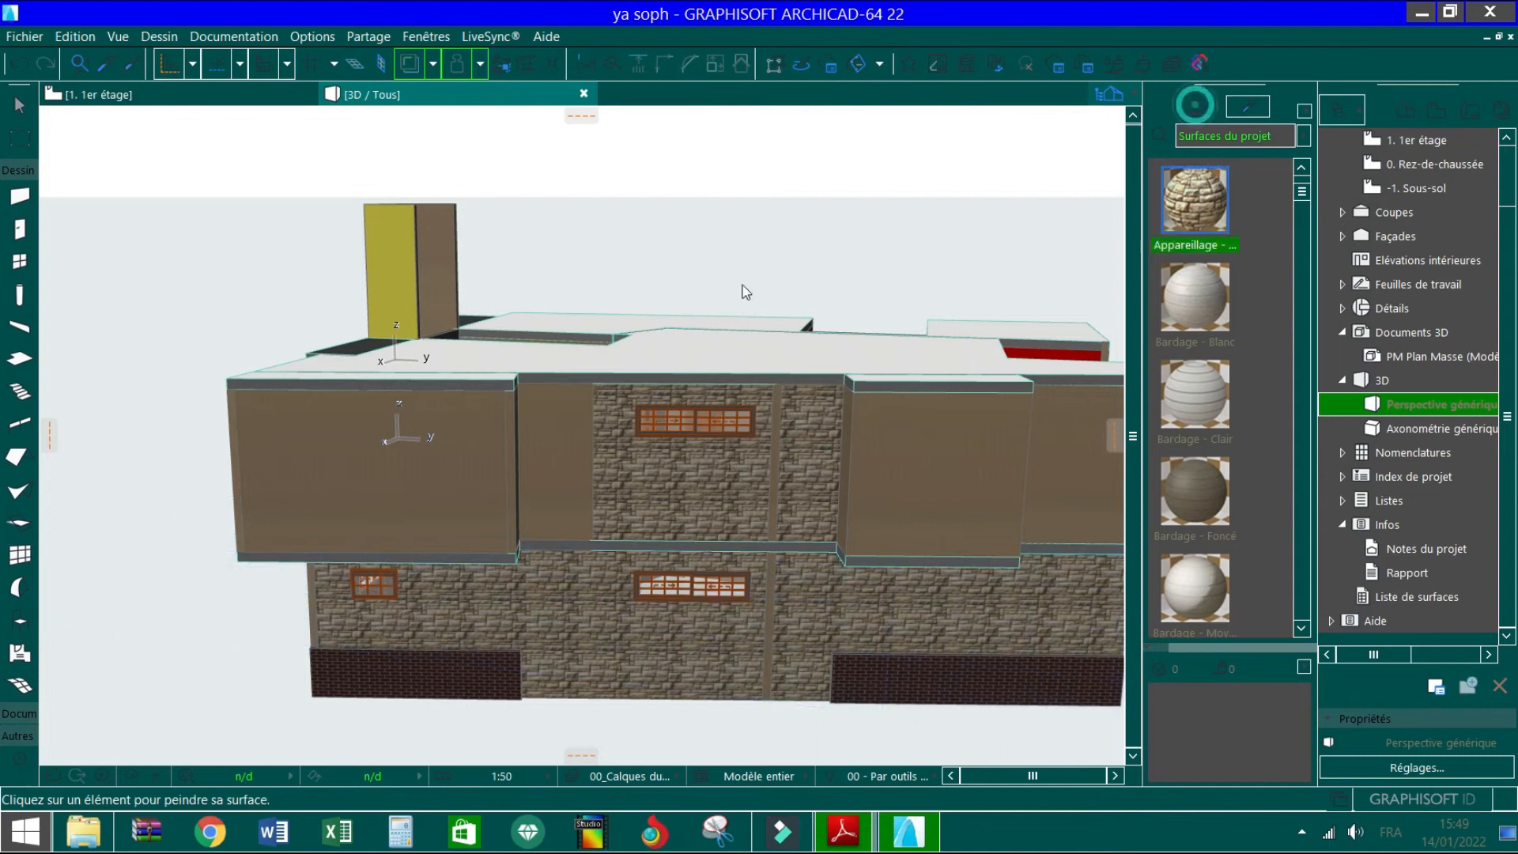
left_click(560, 433)
Paint the first-floor wall segment at the far end, beyond the smaller projecting volume, with Appareillage - Pierre taillé
mouse_move(328, 446)
middle_mouse_down("shift")
mouse_move(459, 416)
mouse_move(927, 416)
middle_mouse_up("shift")
scroll(928, 416, "up", 3)
left_click(1186, 109)
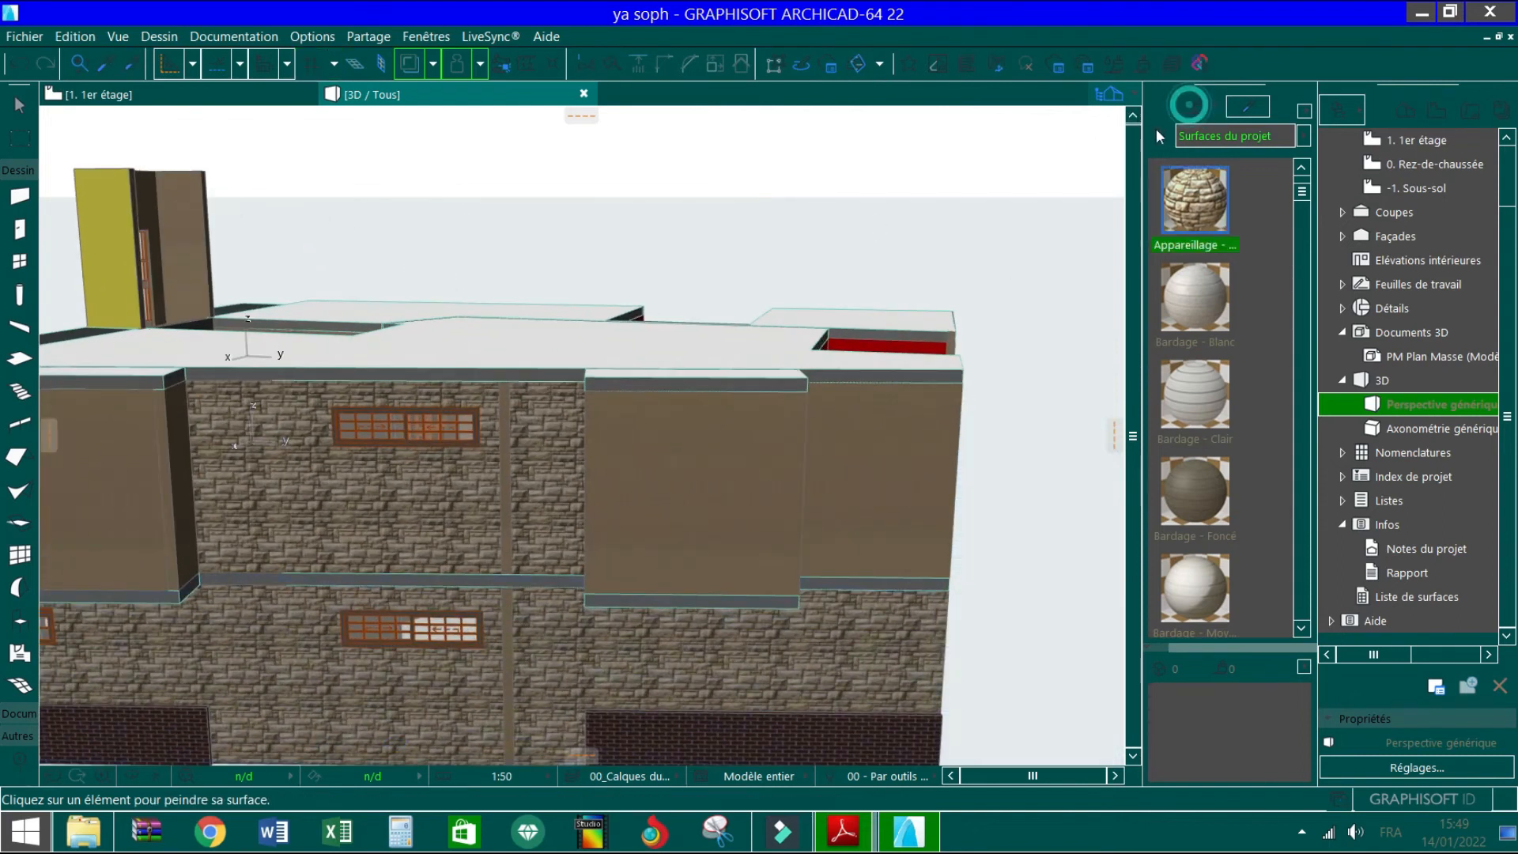
left_click(897, 497)
scroll(841, 429, "down", 5)
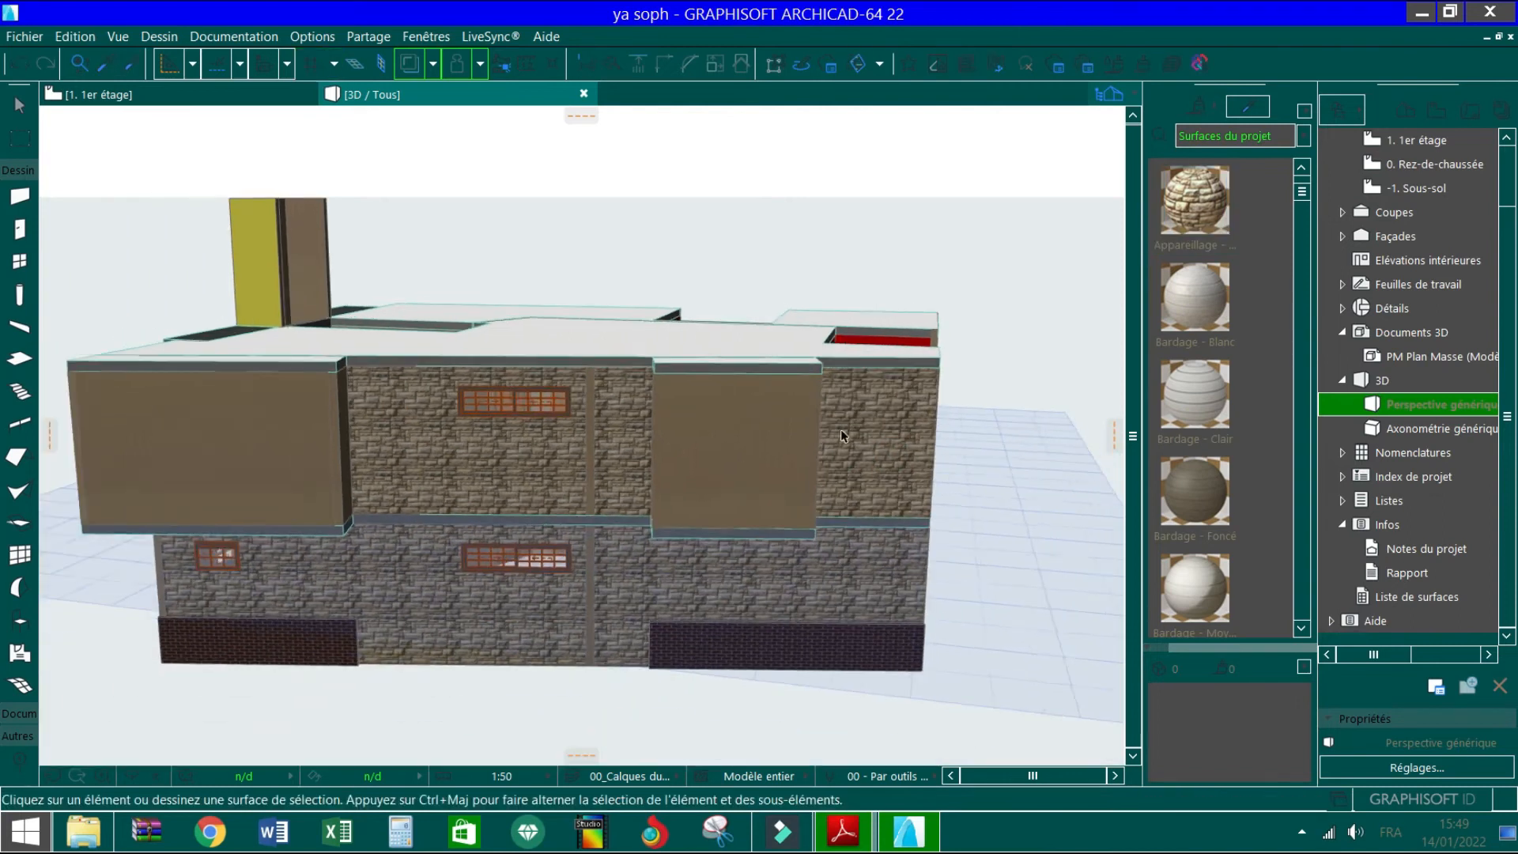
Increase the first-floor side window's height by stretching its lower edge down to roughly mid-wall
left_click(127, 776)
scroll(727, 579, "down", 1)
left_click_drag(727, 579, 855, 540)
scroll(749, 558, "up", 2)
left_click_drag(688, 546, 532, 322)
scroll(527, 333, "up", 5)
left_click_drag(536, 438, 519, 513)
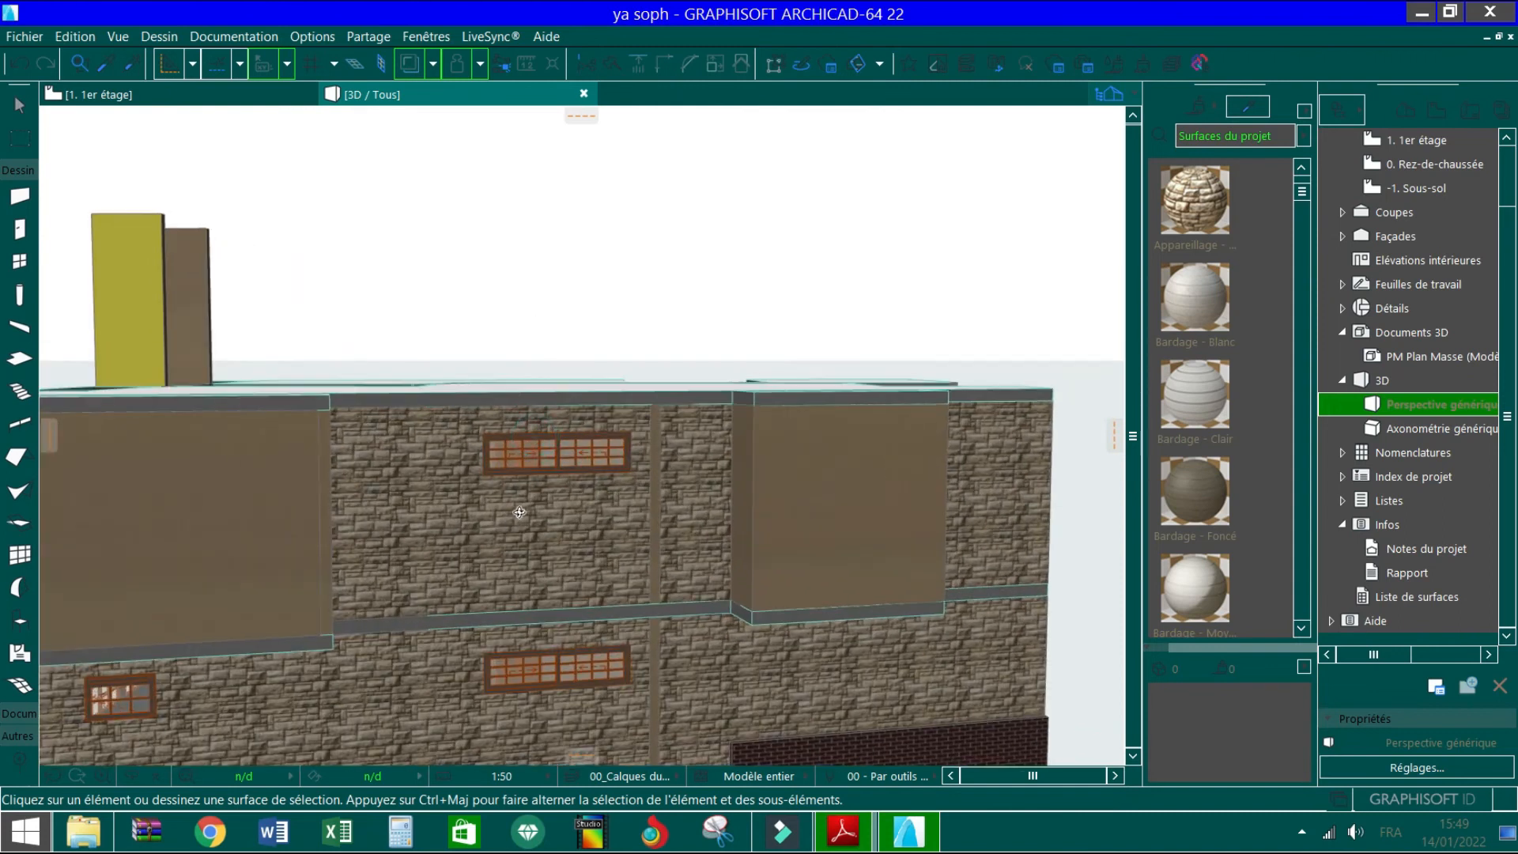
left_click(553, 453)
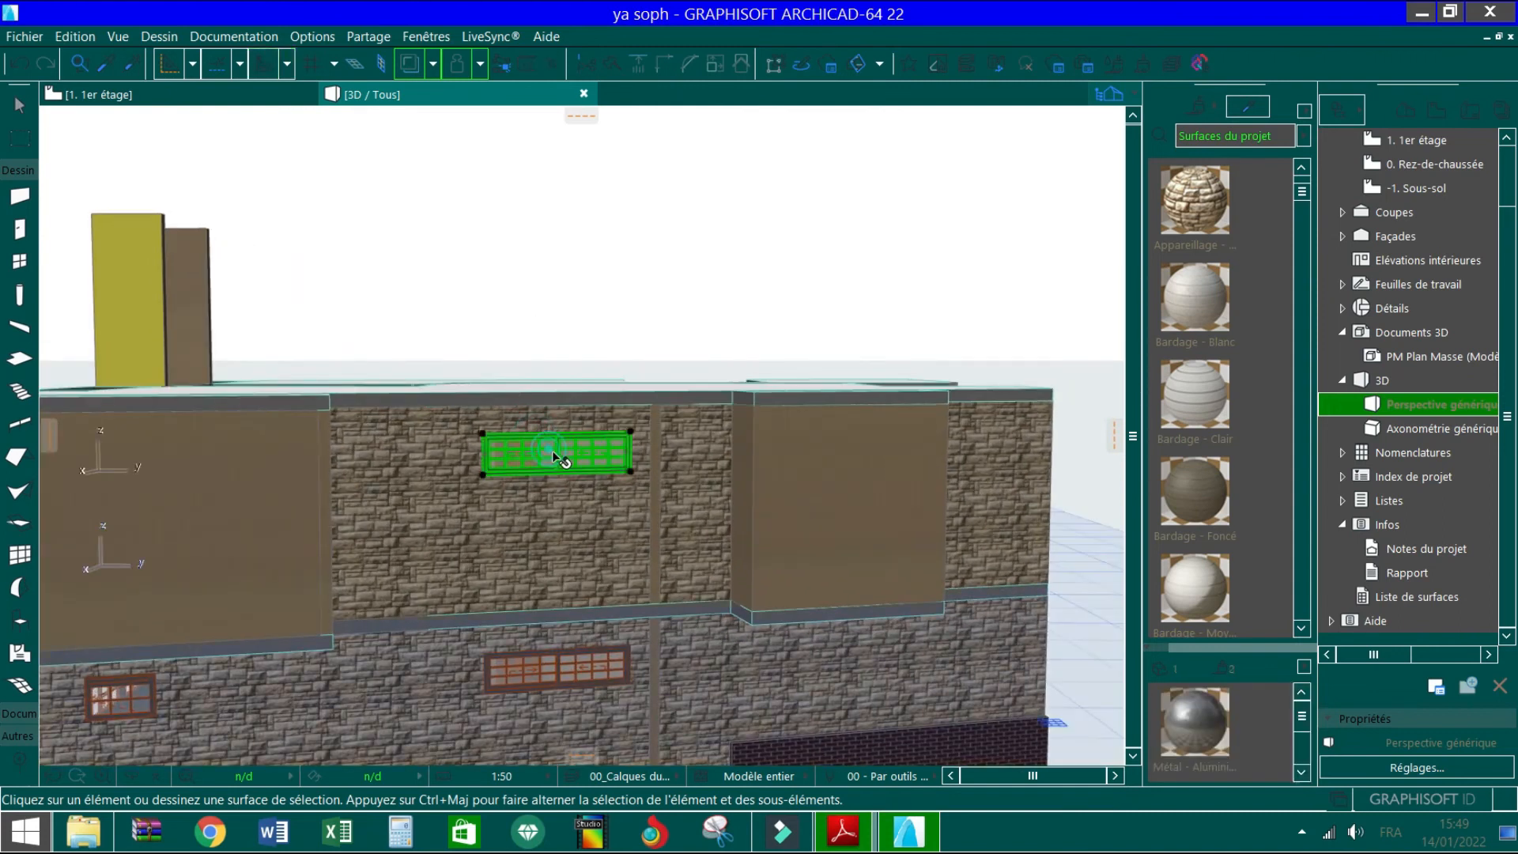
left_click(482, 474)
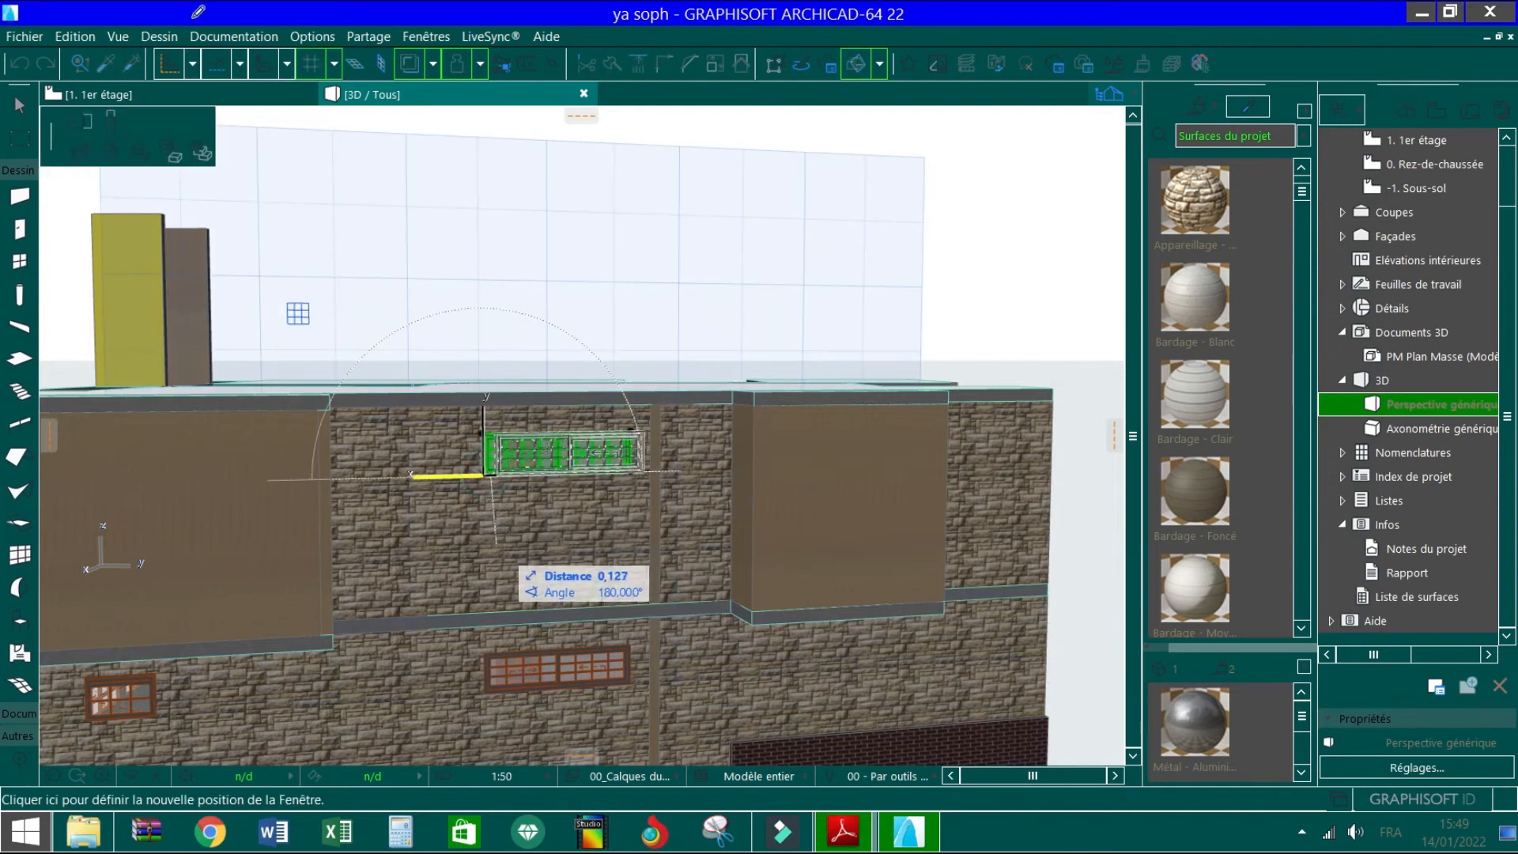
left_click(102, 119)
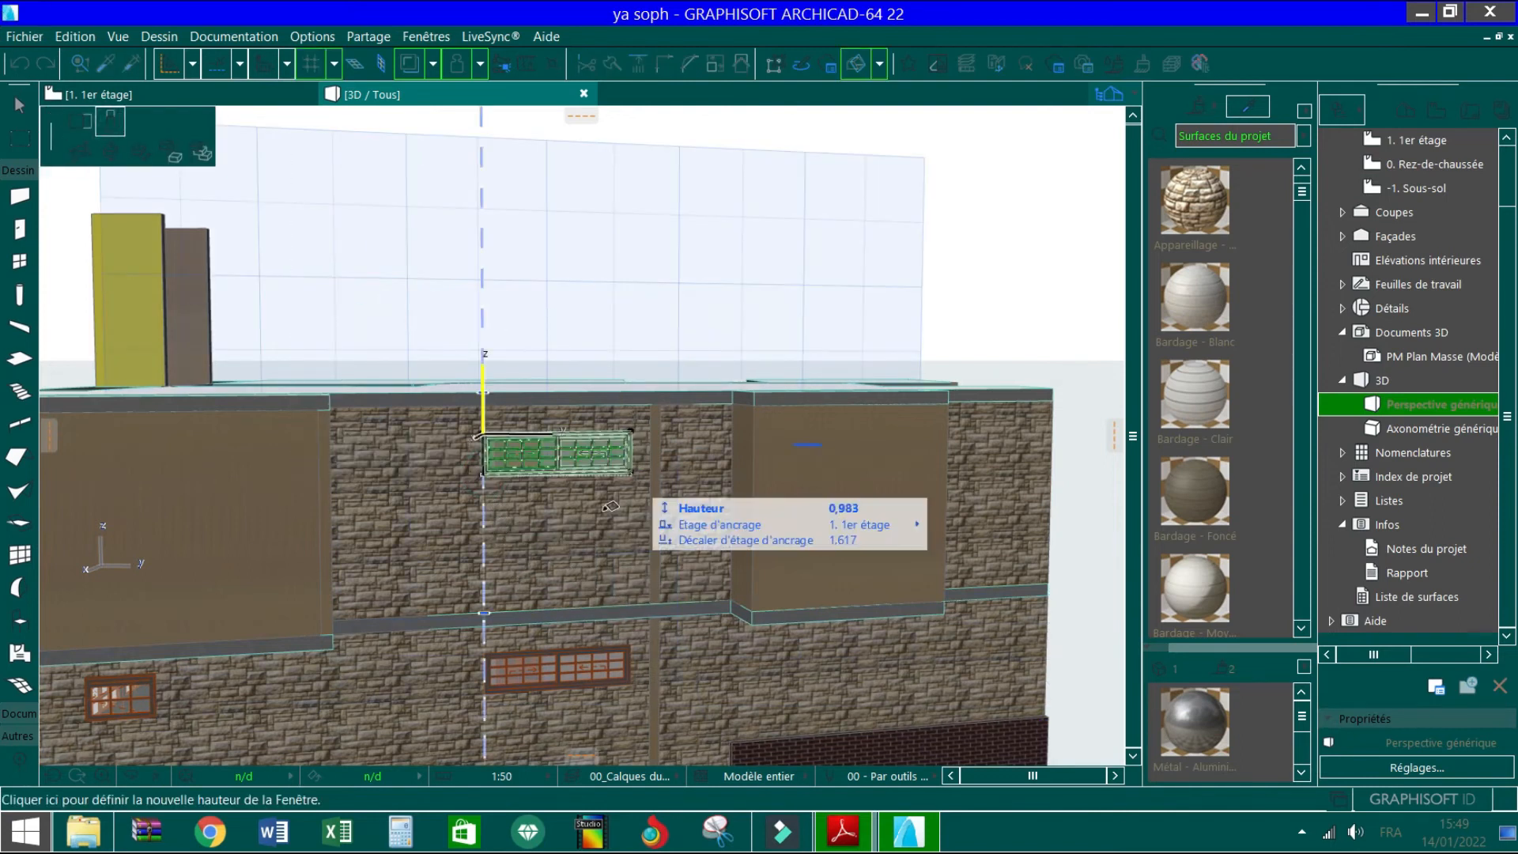
left_click(589, 530)
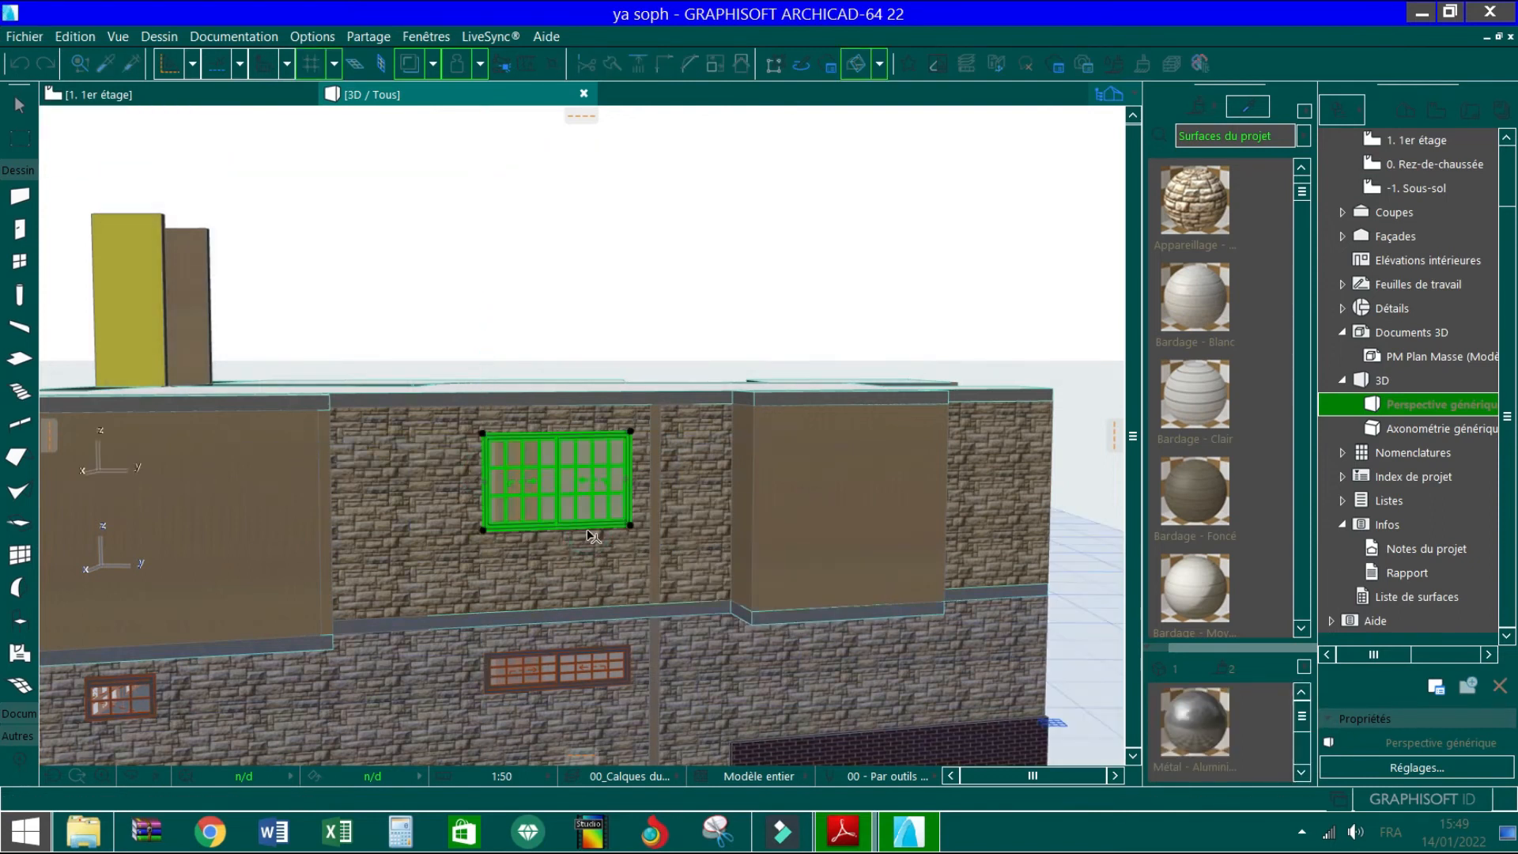
Examine the enlarged first-floor window up close and within the whole stone-clad side facade
scroll(544, 493, "up", 2)
scroll(395, 569, "down", 2)
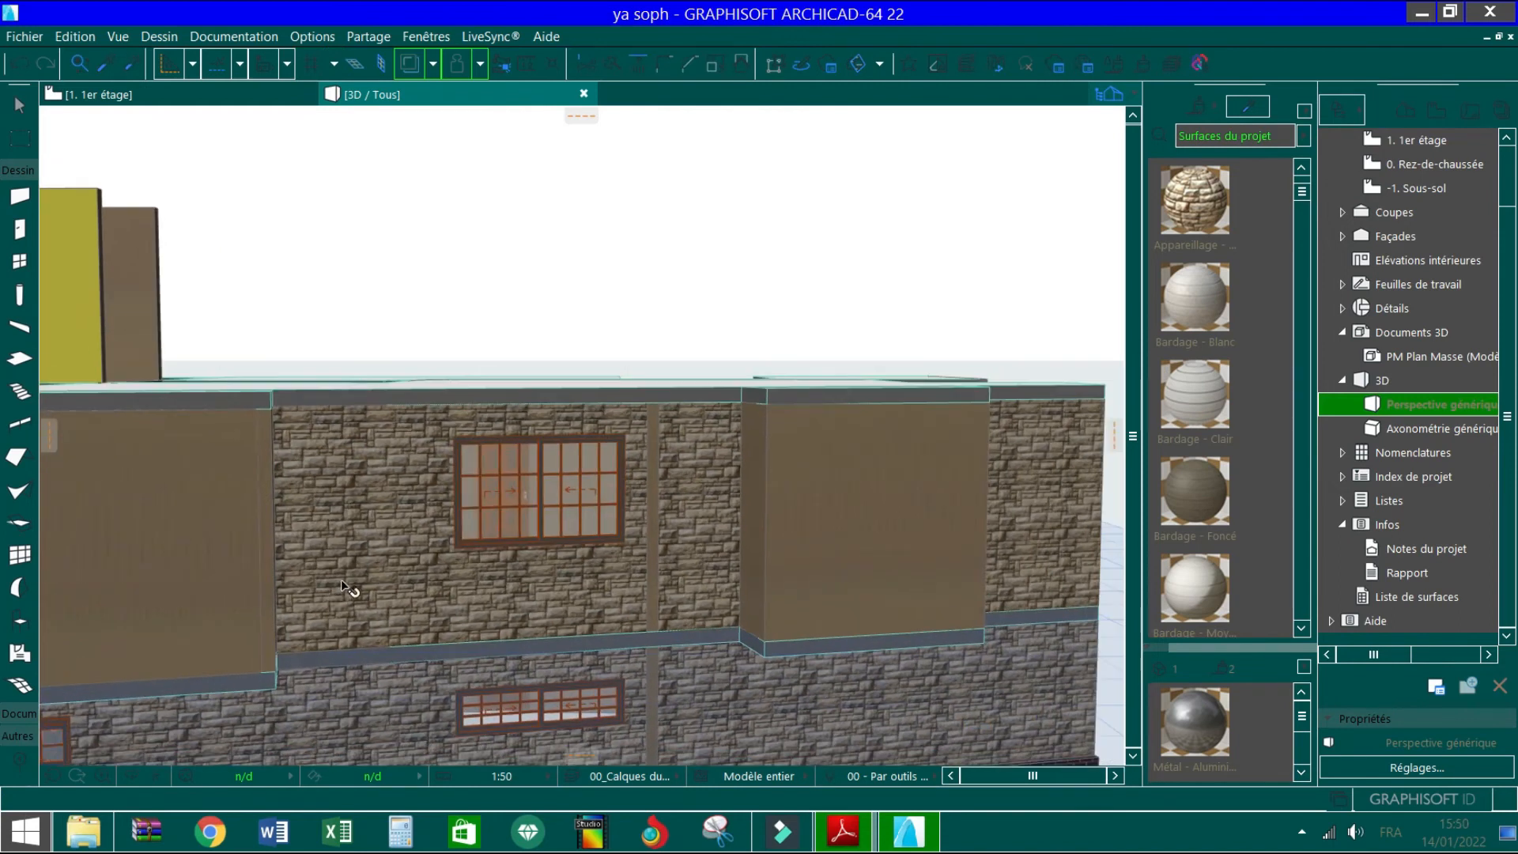
scroll(610, 408, "up", 3)
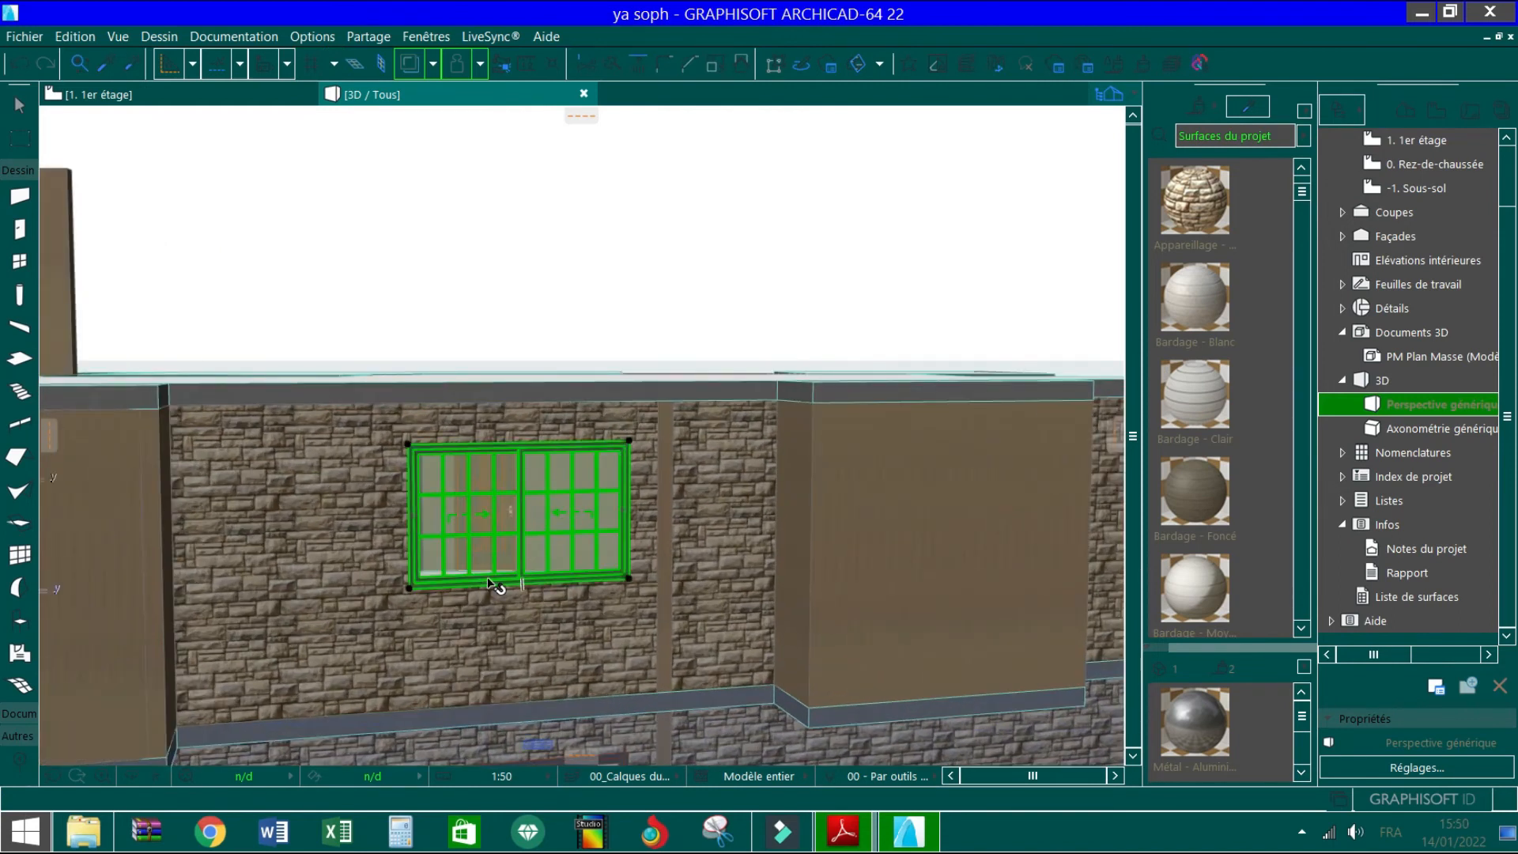
scroll(560, 601, "down", 2)
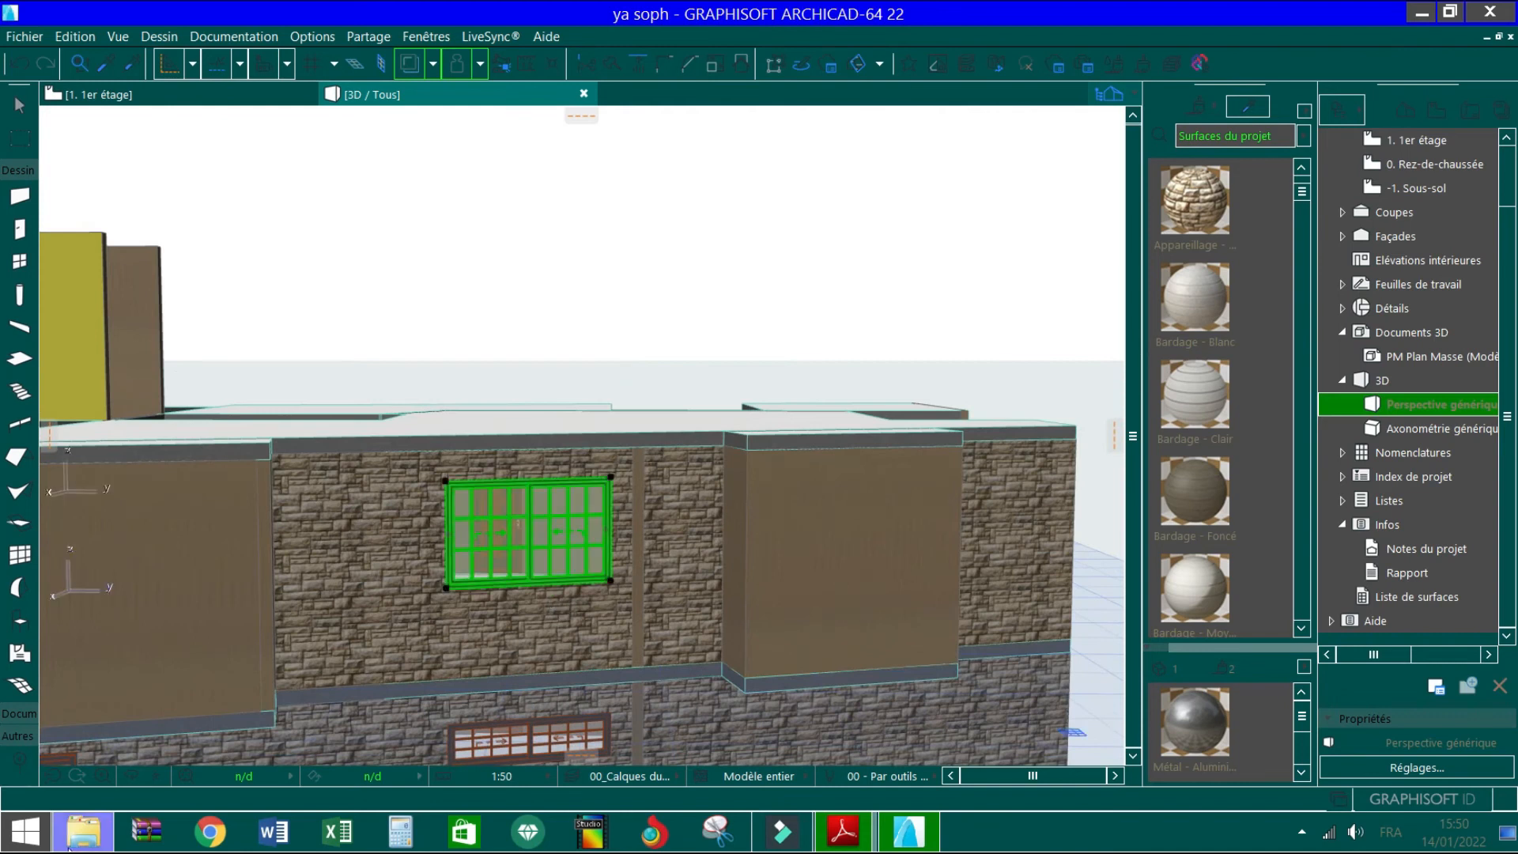
left_click(129, 783)
left_click_drag(476, 503, 511, 490)
scroll(511, 490, "down", 6)
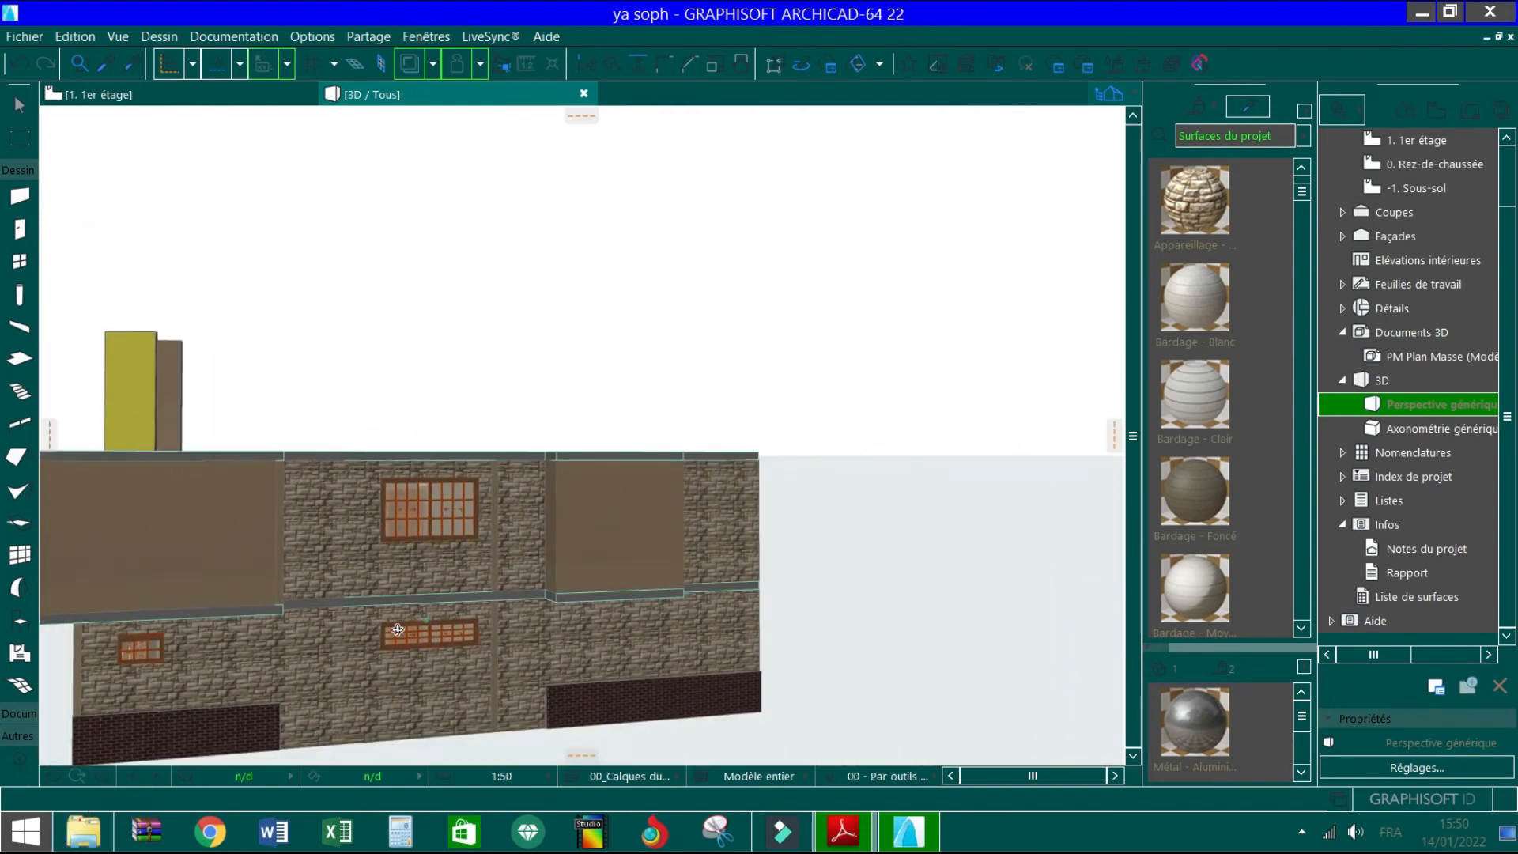
scroll(394, 501, "up", 4)
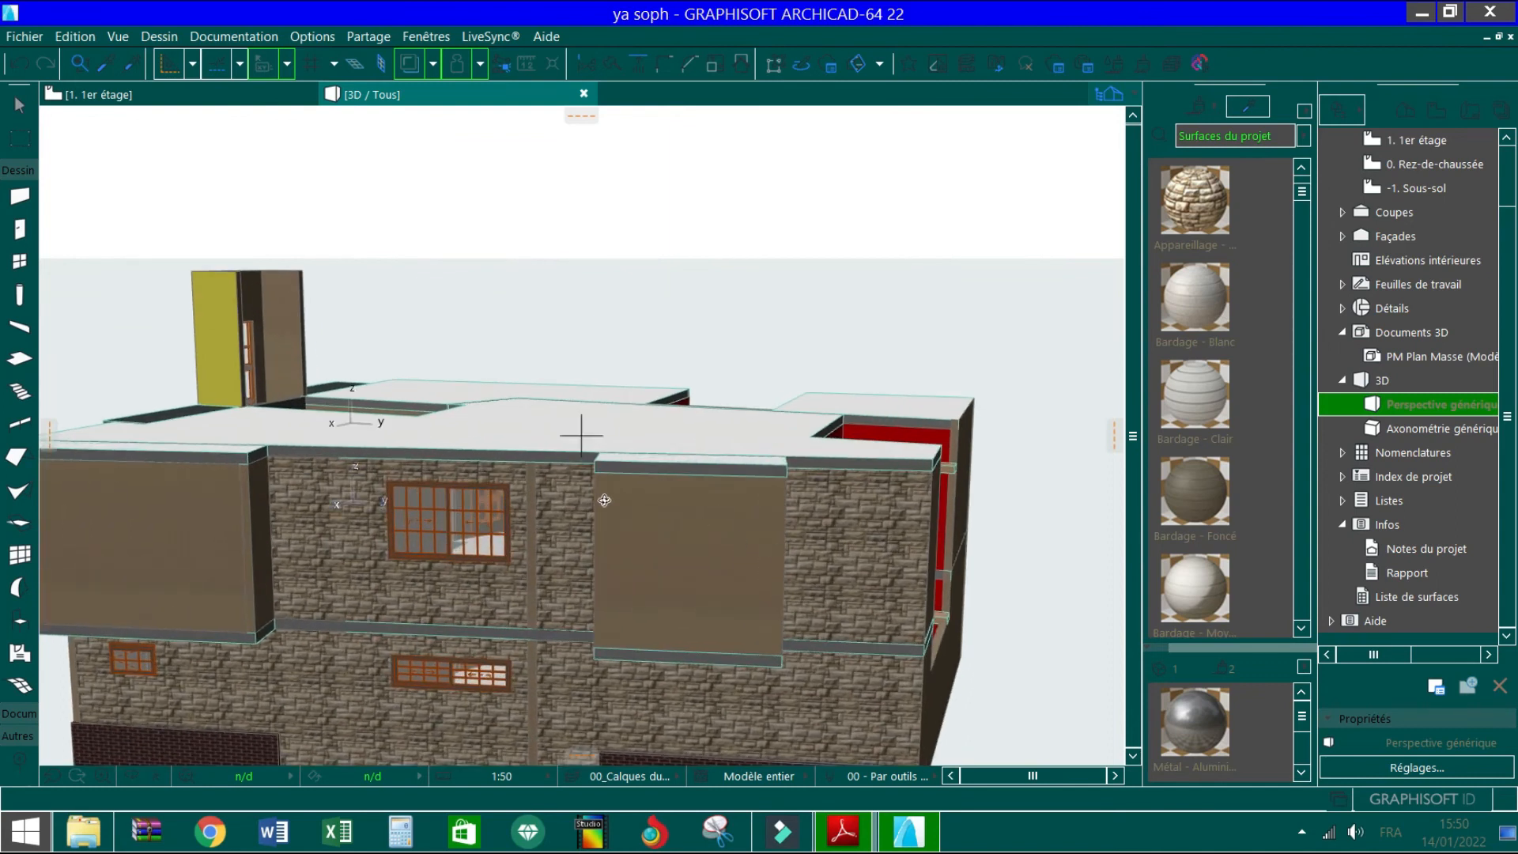
Paint the slotted front wall of the projecting corner volume with the Bardage - Clair surface
left_click_drag(555, 479, 945, 569)
scroll(503, 553, "down", 3)
scroll(945, 569, "down", 3)
left_click_drag(915, 511, 1066, 680)
left_click_drag(1021, 694, 708, 546)
scroll(713, 537, "up", 4)
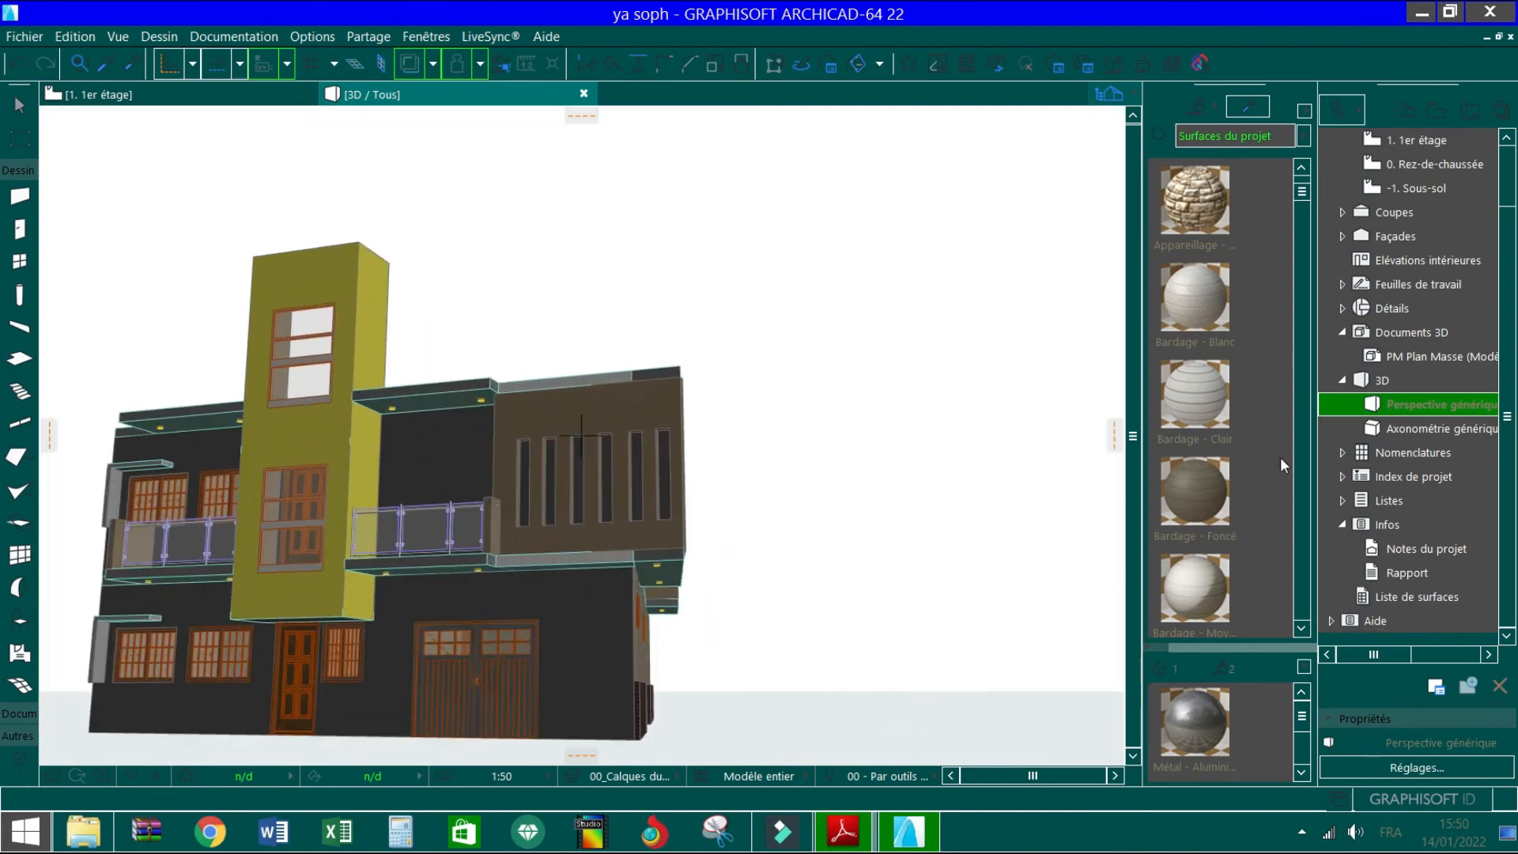
left_click(1194, 395)
scroll(554, 403, "up", 4)
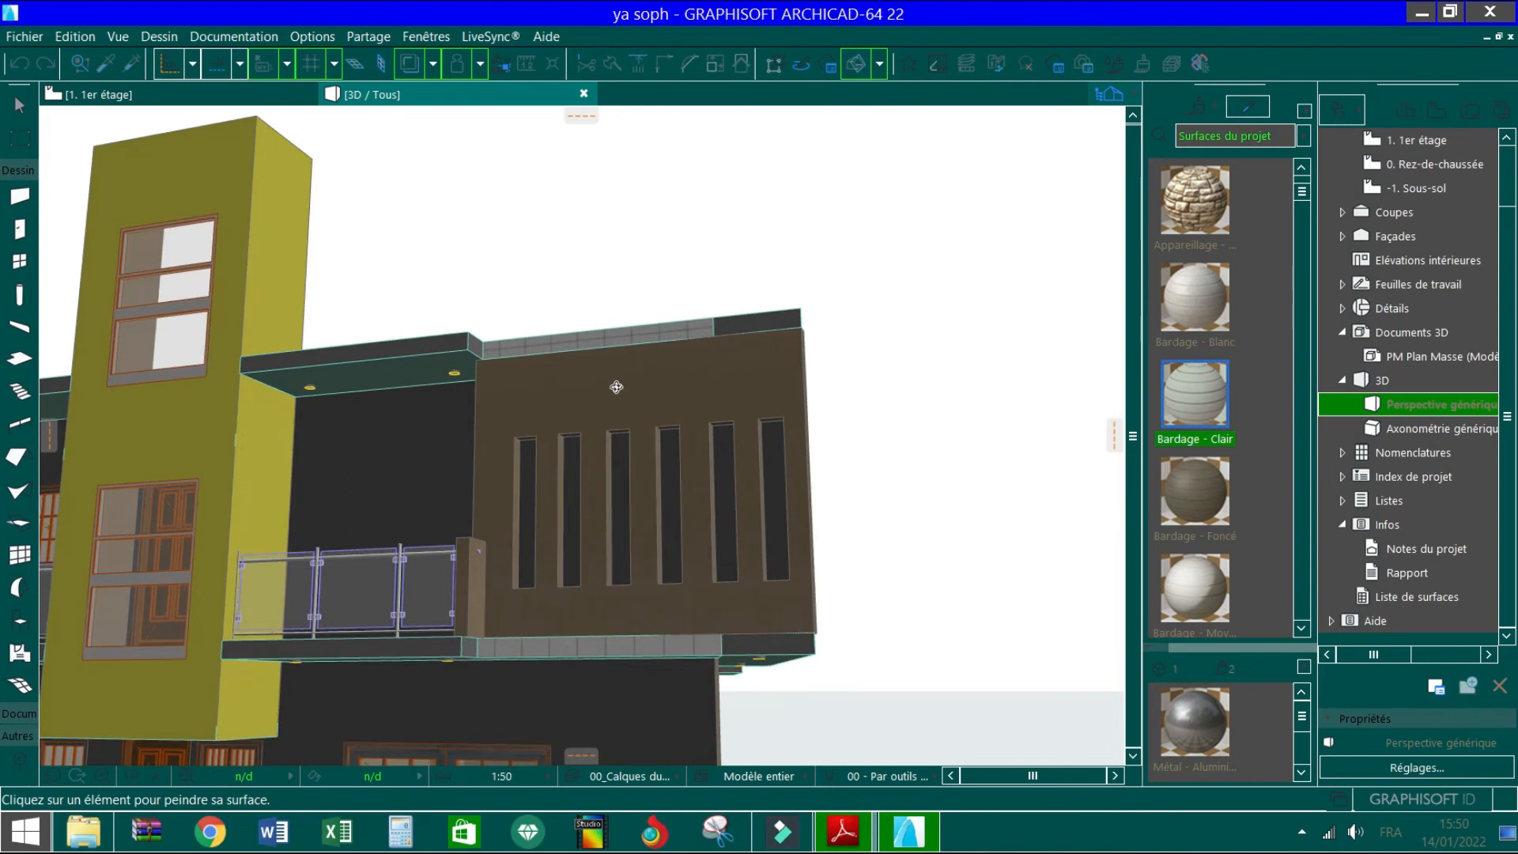
left_click(617, 387)
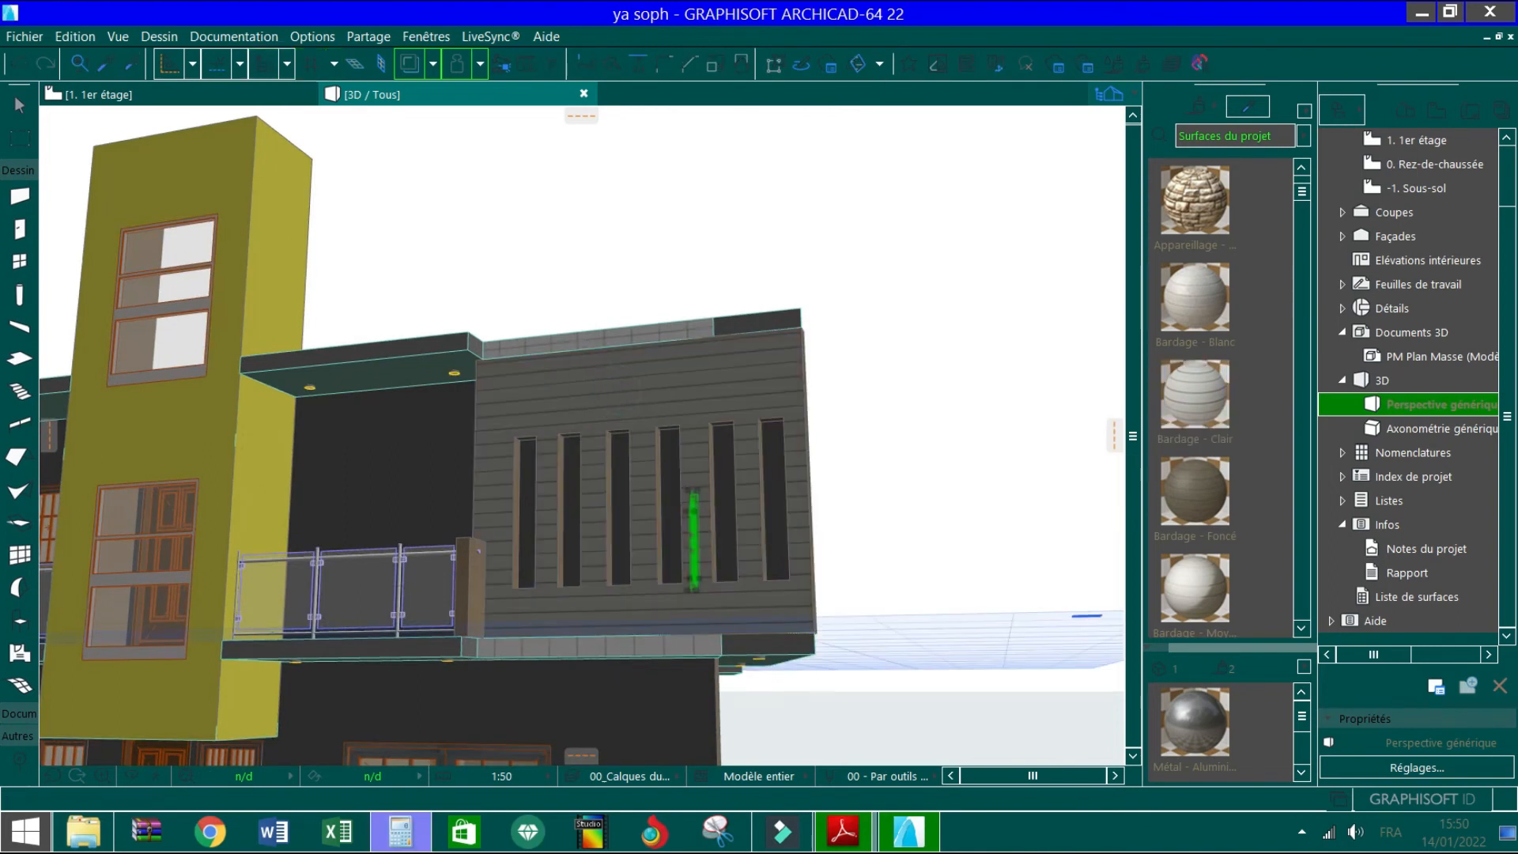
Paint the blank side wall of the large projecting corner volume on the first floor with the Bardage - Clair surface
left_click(131, 779)
left_click_drag(772, 594, 363, 586)
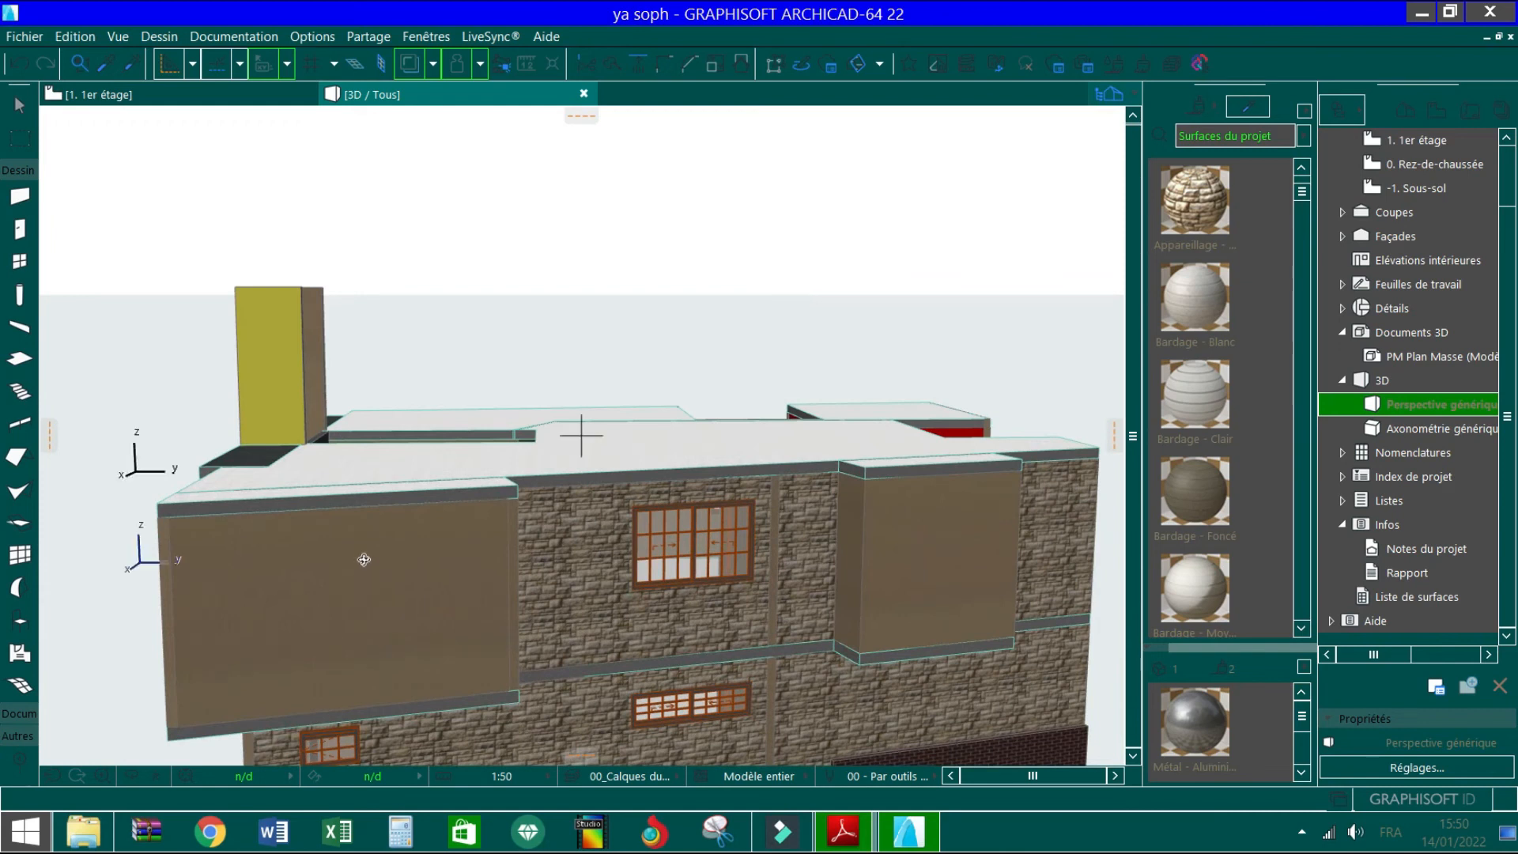
key("Escape")
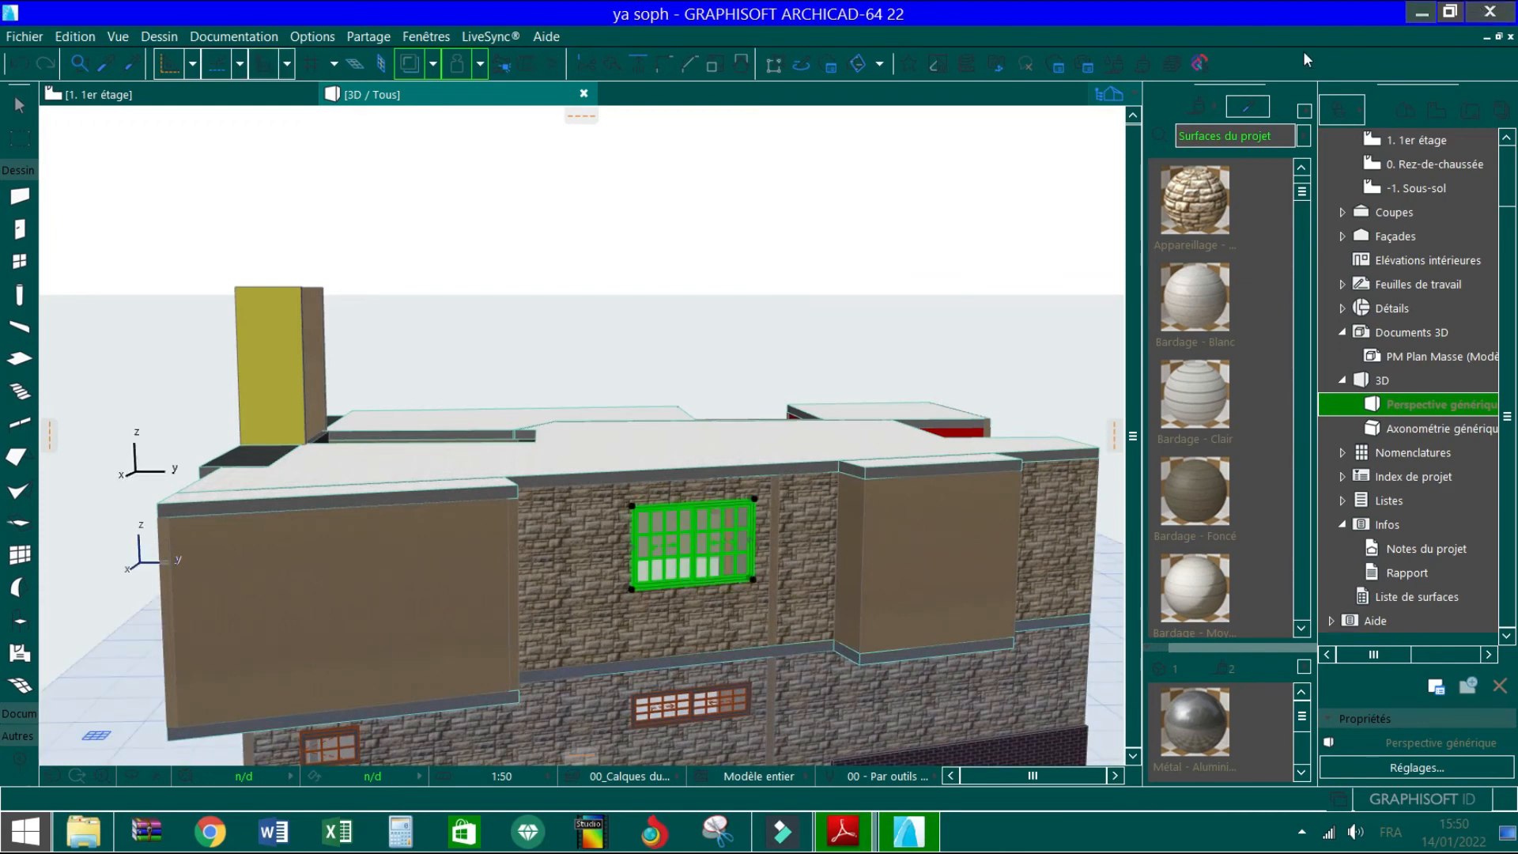
left_click(1203, 108)
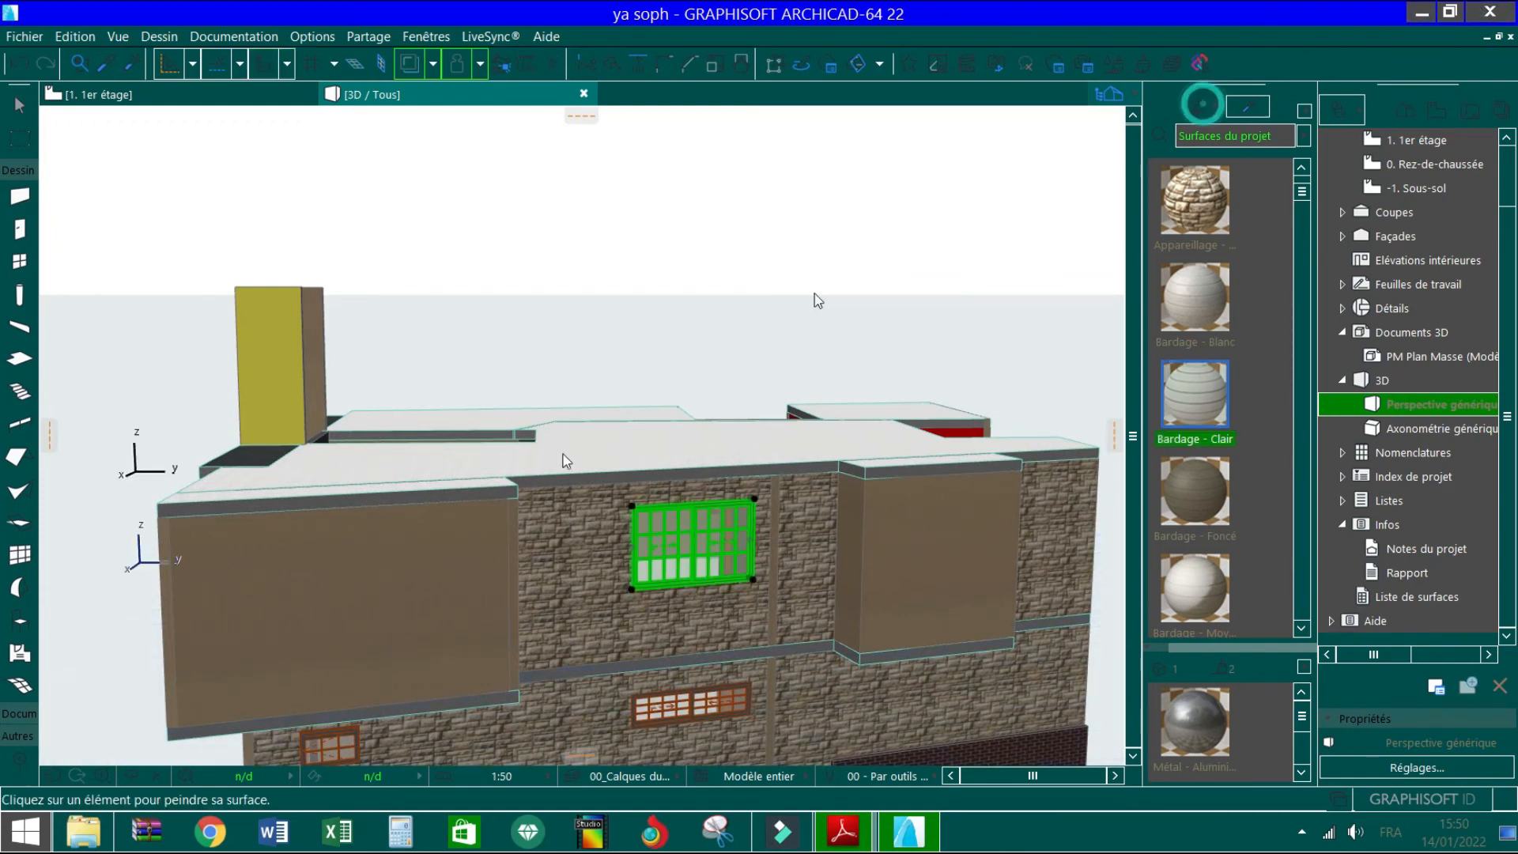
left_click(269, 599)
scroll(467, 457, "down", 4)
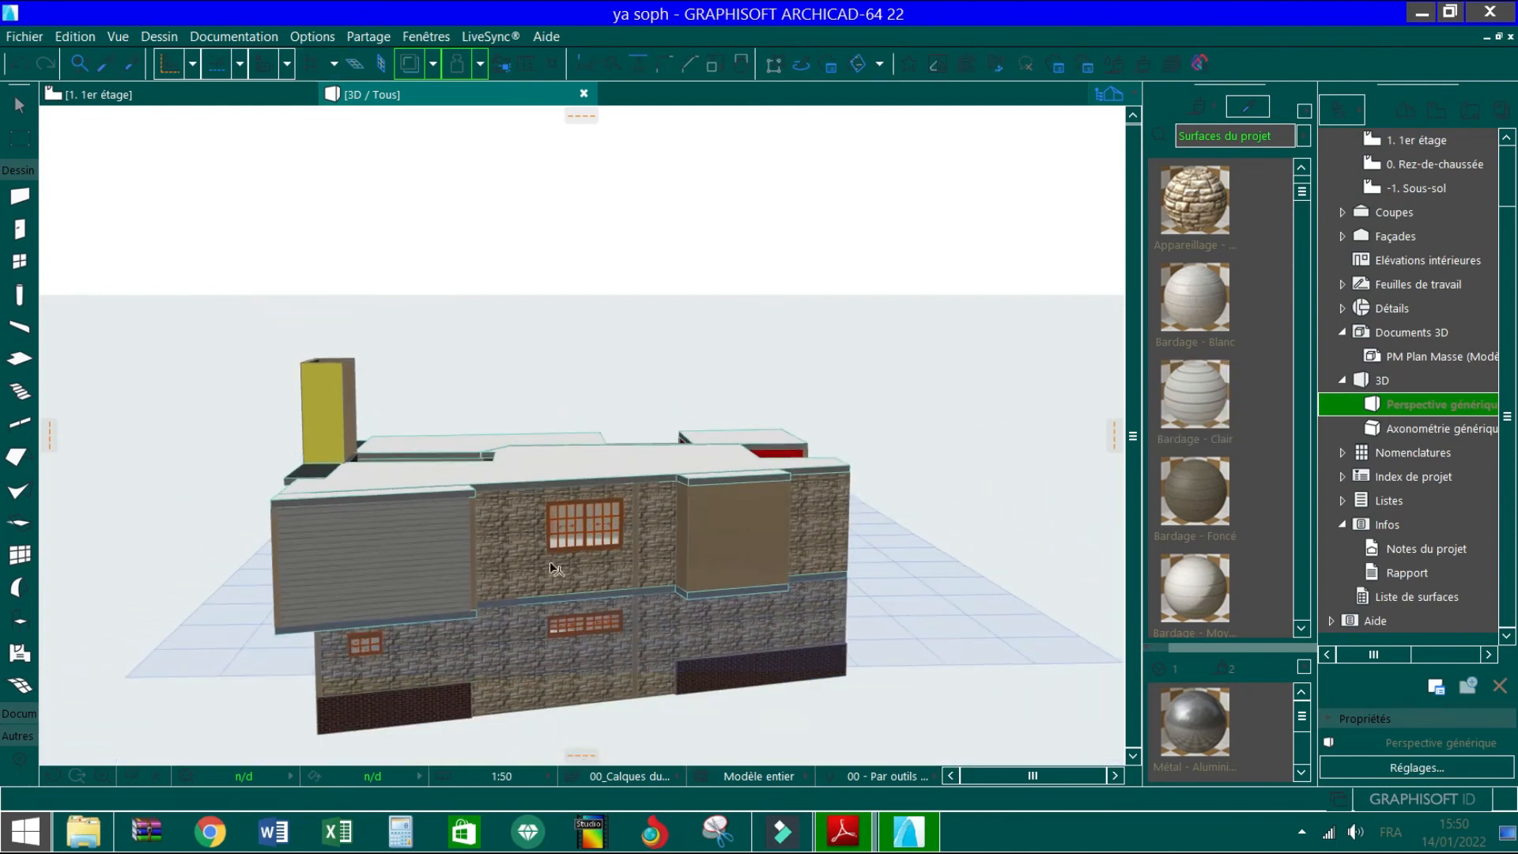
Paint the smaller projecting volume's front wall and its narrow return facing the large window with the Bardage - Clair surface
scroll(842, 557, "up", 3)
left_click(1196, 109)
scroll(603, 553, "up", 3)
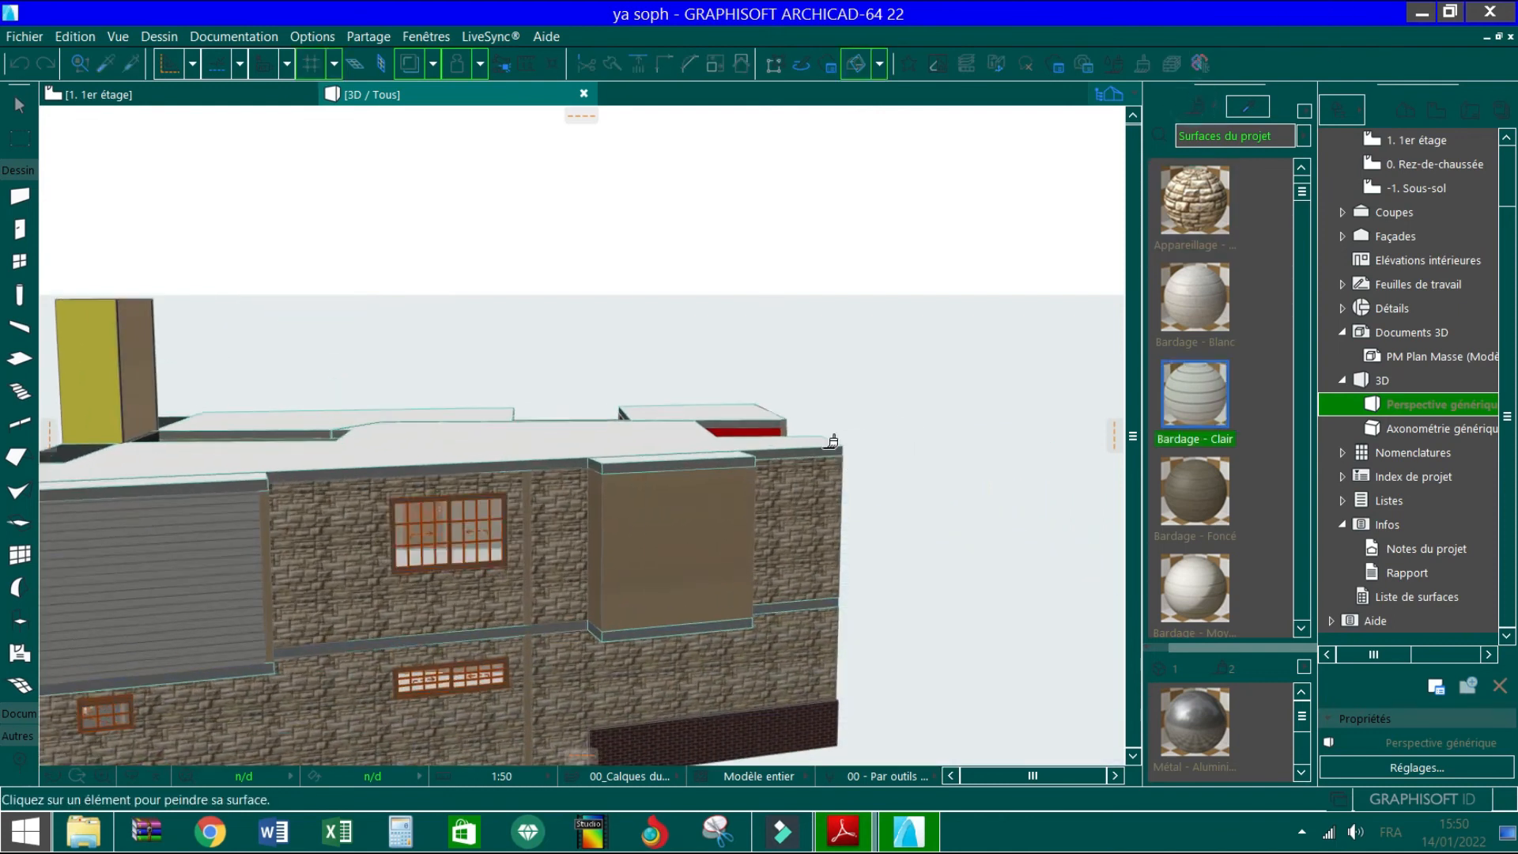
left_click(600, 557)
left_click(1197, 108)
scroll(492, 563, "up", 2)
scroll(491, 564, "up", 3)
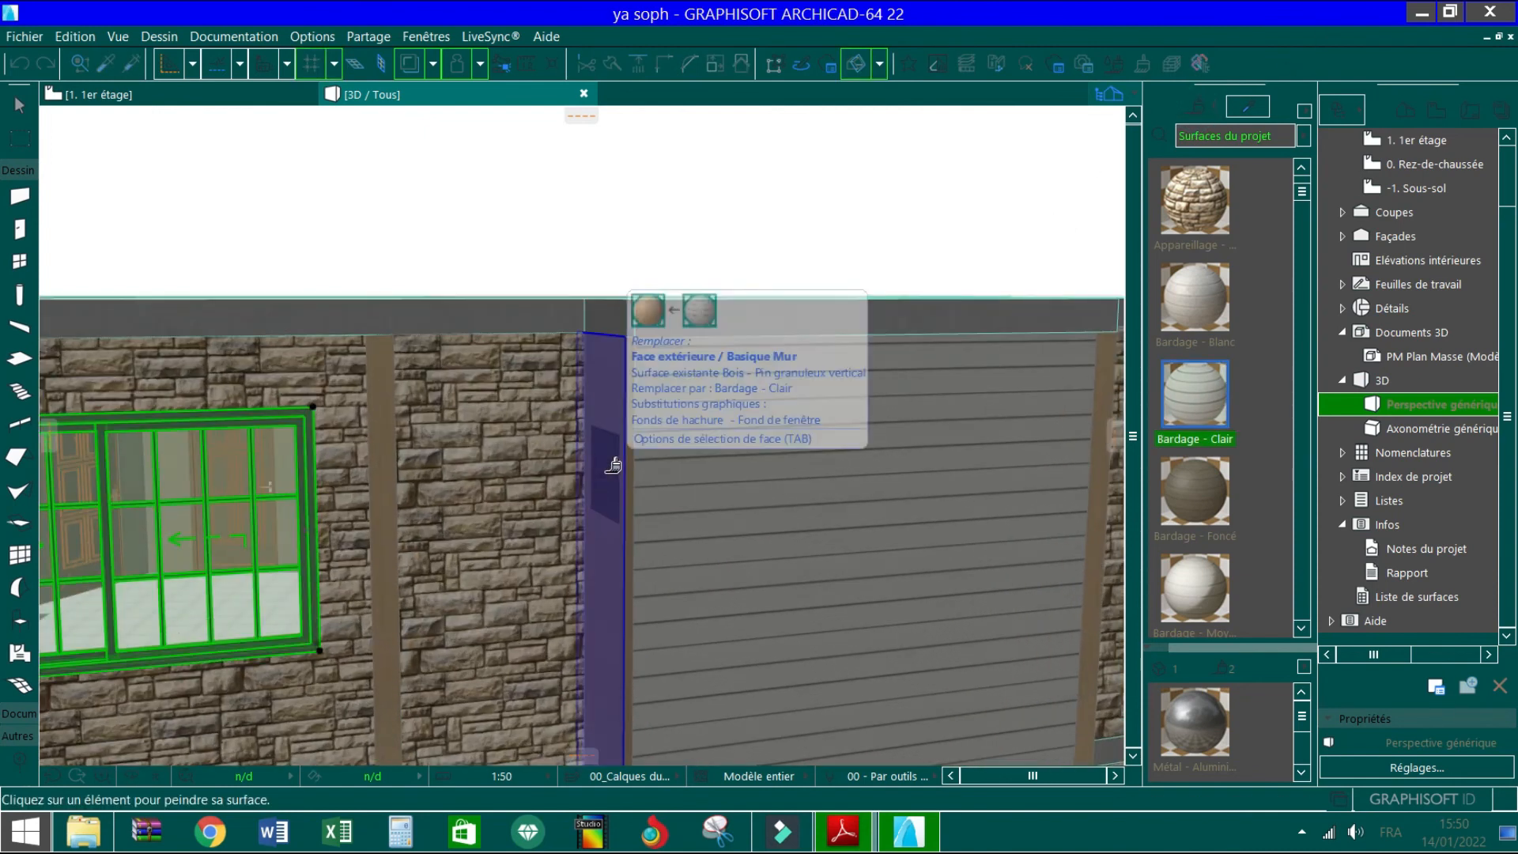
left_click(614, 466)
scroll(346, 308, "down", 3)
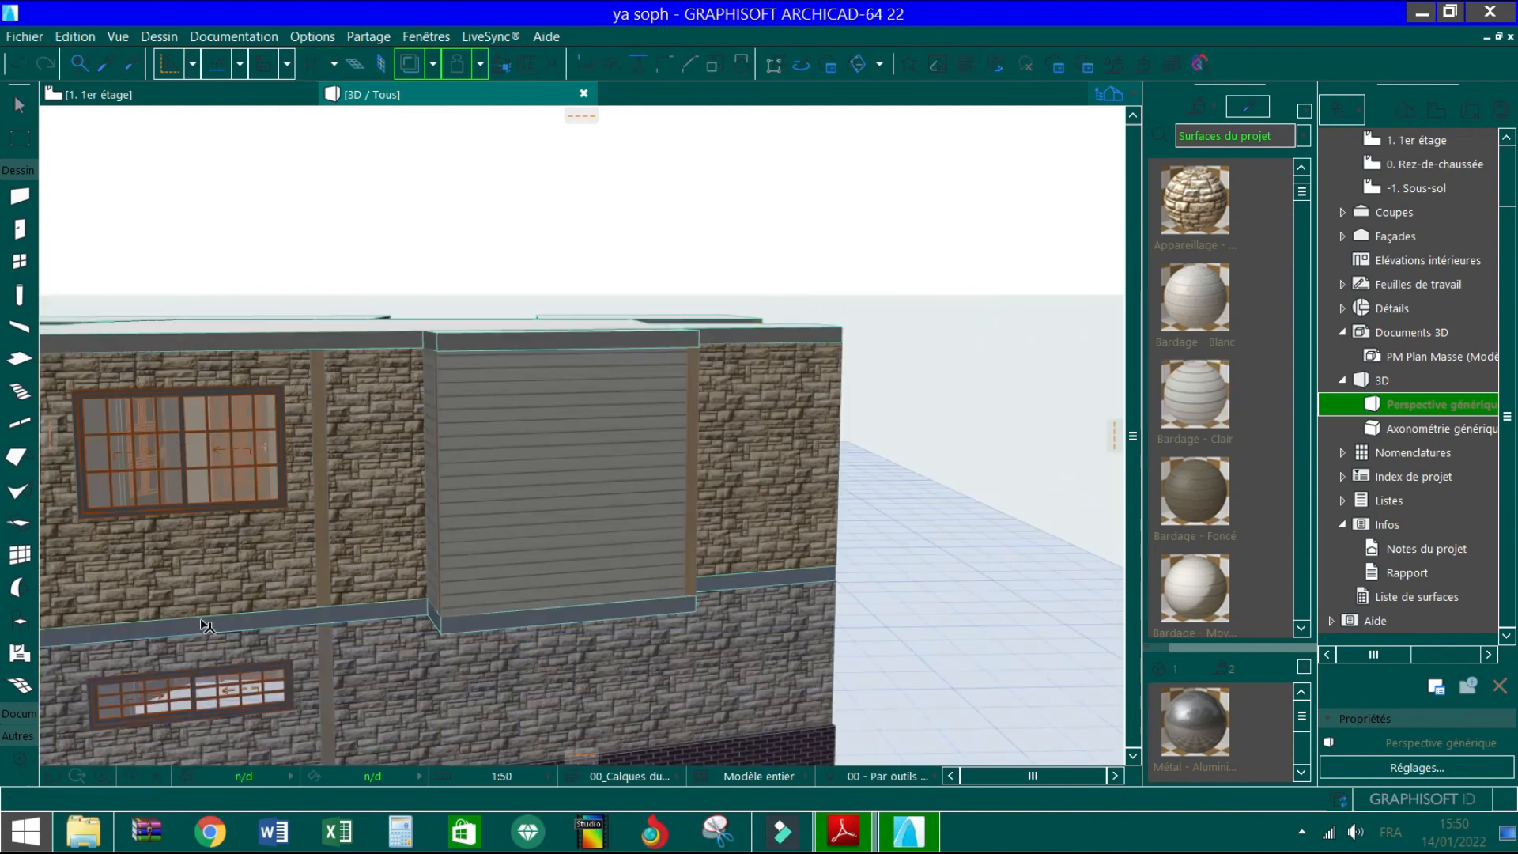
Paint the smaller projecting volume's other narrow return, on the side away from the large window, with Bardage - Clair
left_click(129, 779)
left_click_drag(876, 390, 339, 403)
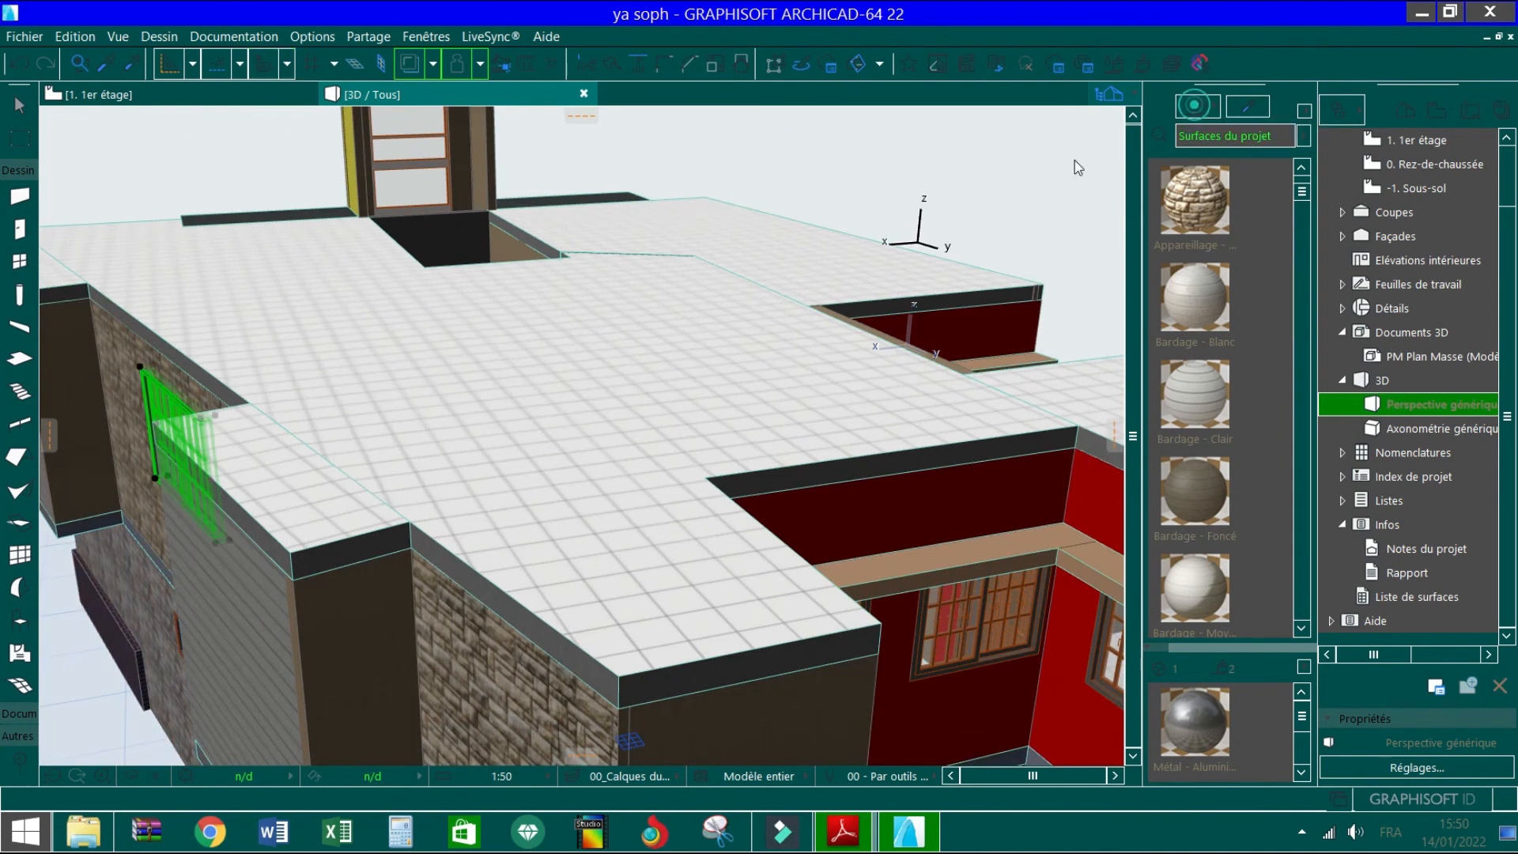
left_click(1194, 396)
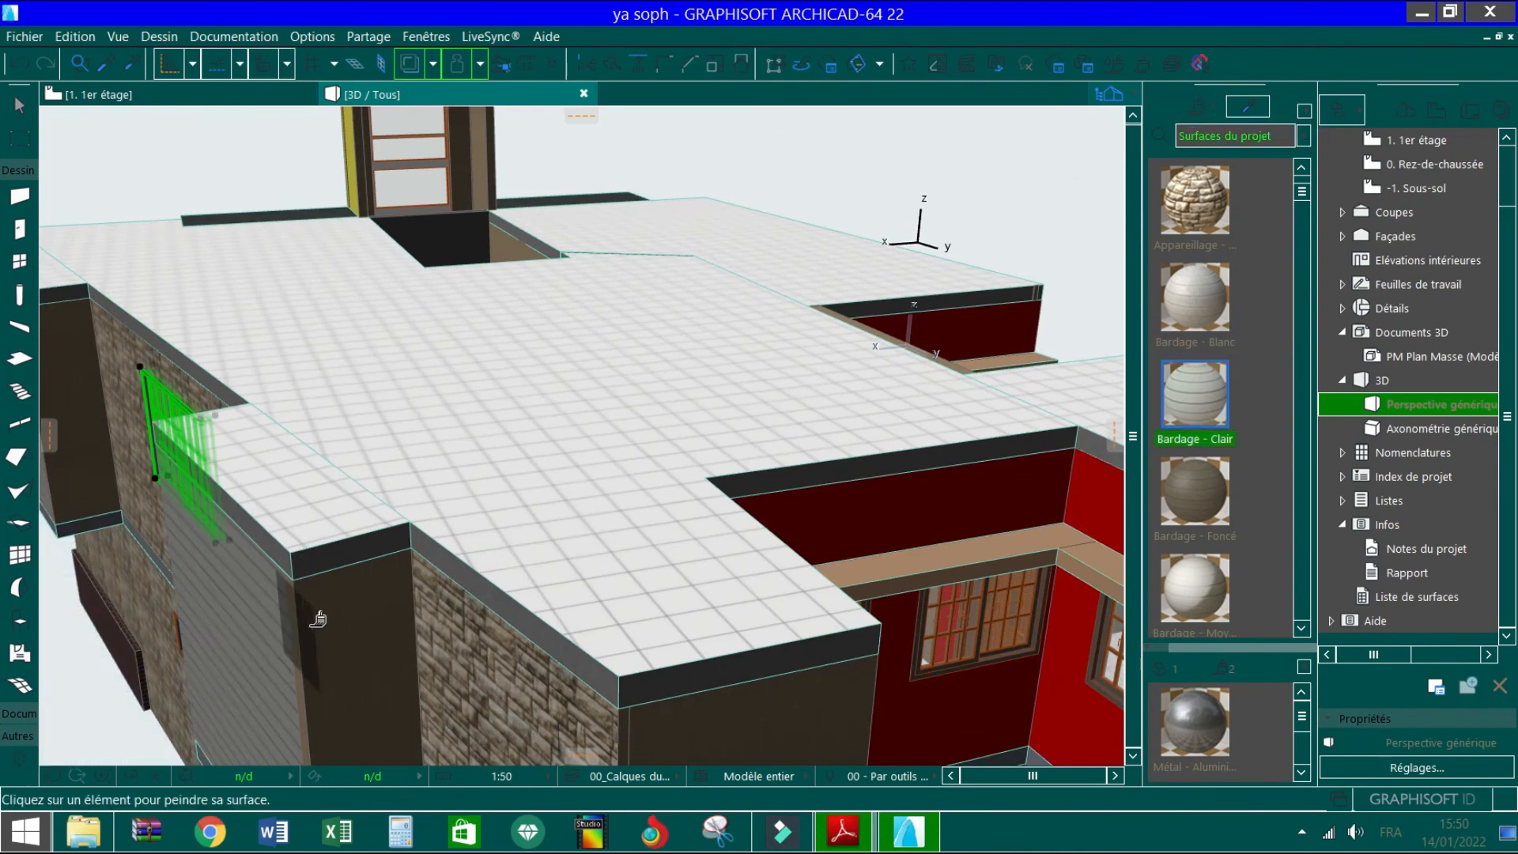
scroll(582, 364, "down", 5)
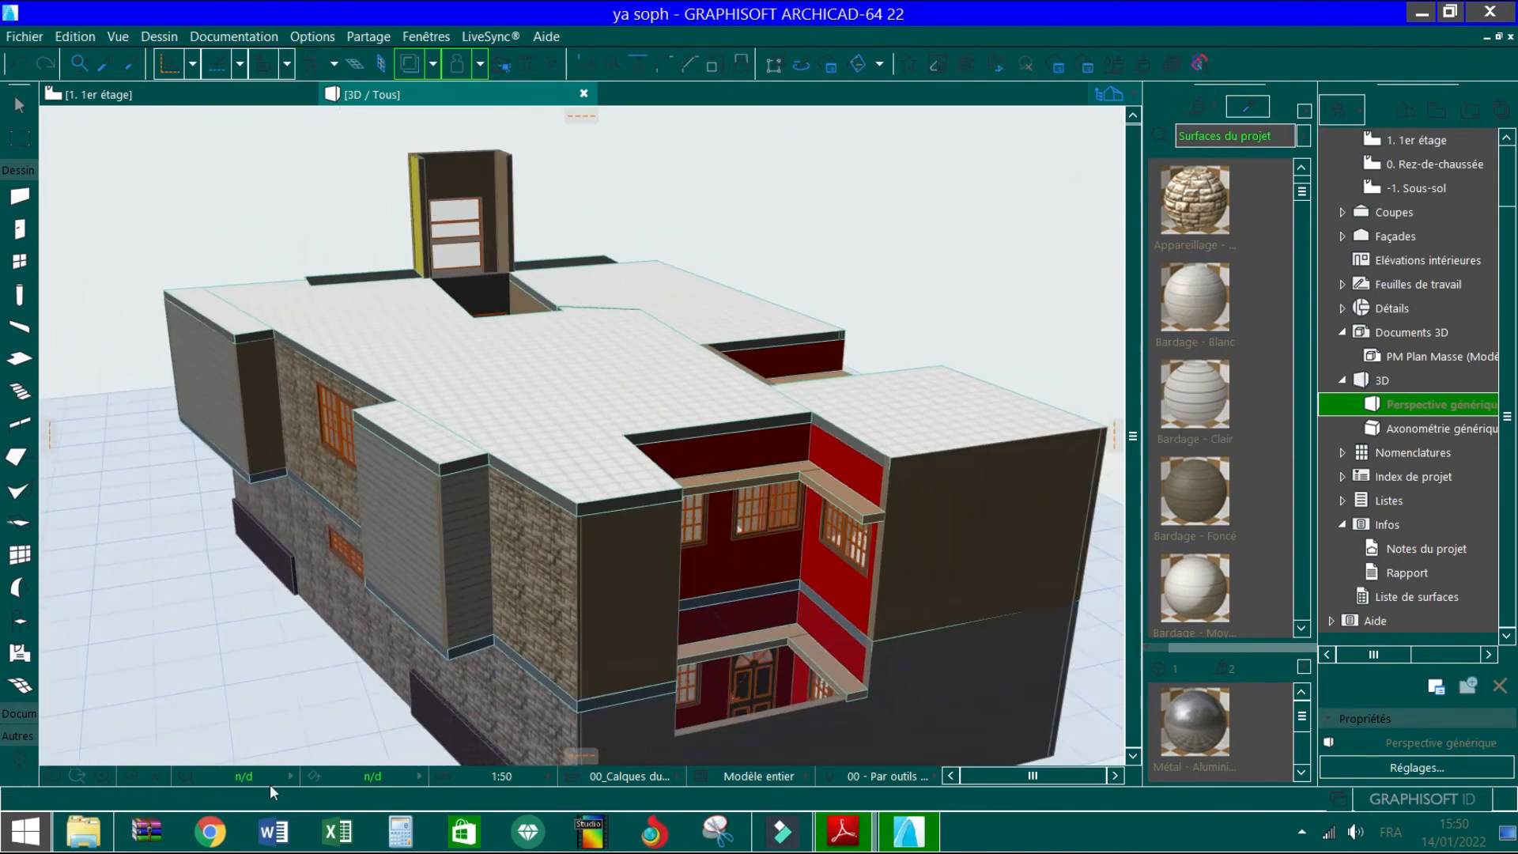
Paint the large corner volume's narrow return facing the first-floor window with the Bardage - Clair surface
left_click(135, 781)
left_click_drag(193, 585, 670, 549)
left_click_drag(196, 546, 52, 542)
scroll(84, 444, "up", 3)
key("Escape")
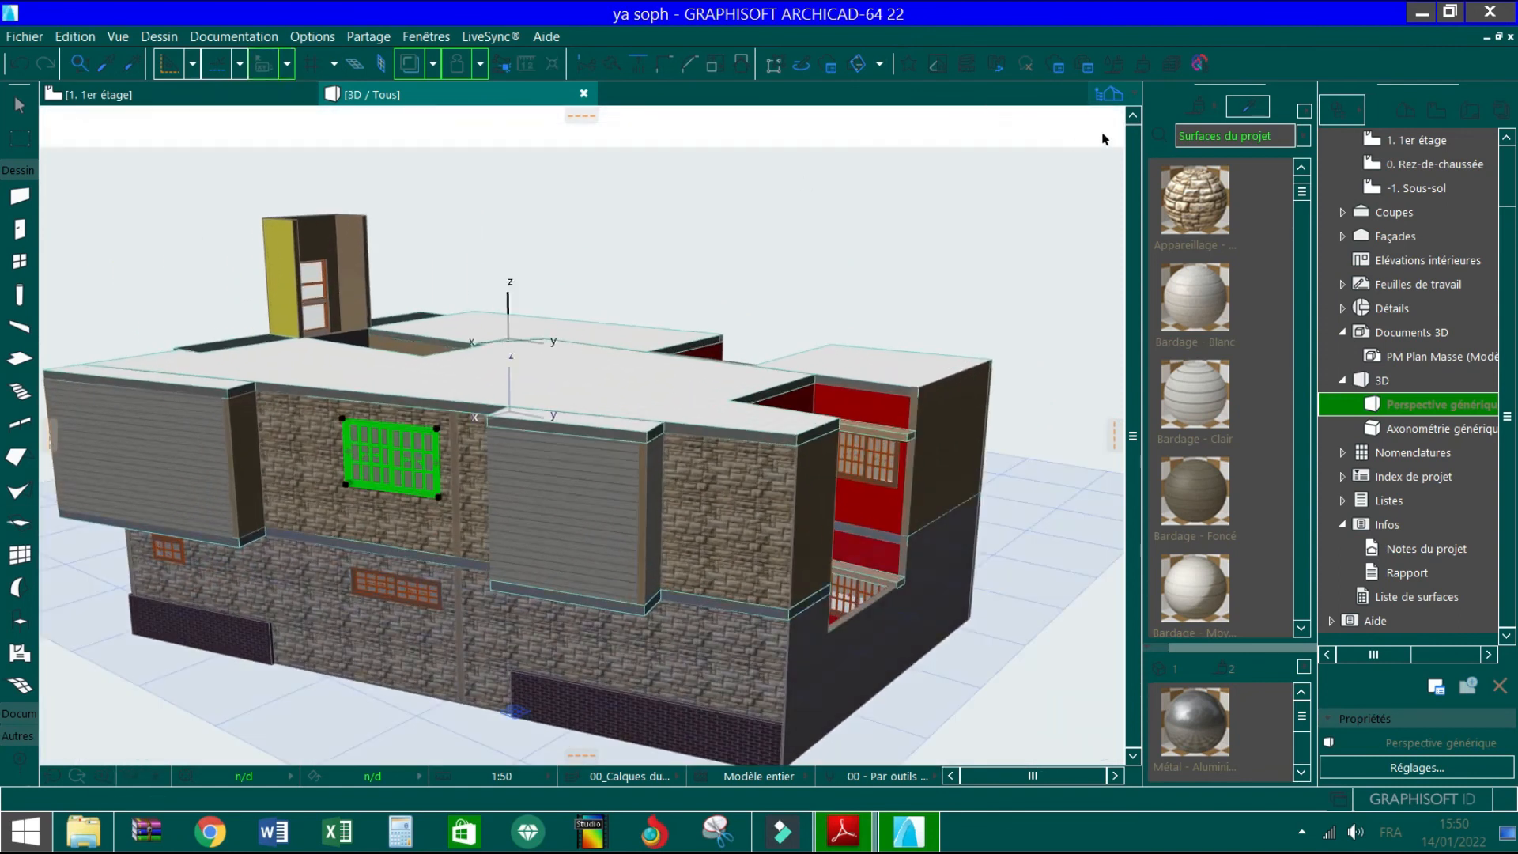
key("Escape")
left_click(1196, 111)
scroll(206, 424, "up", 3)
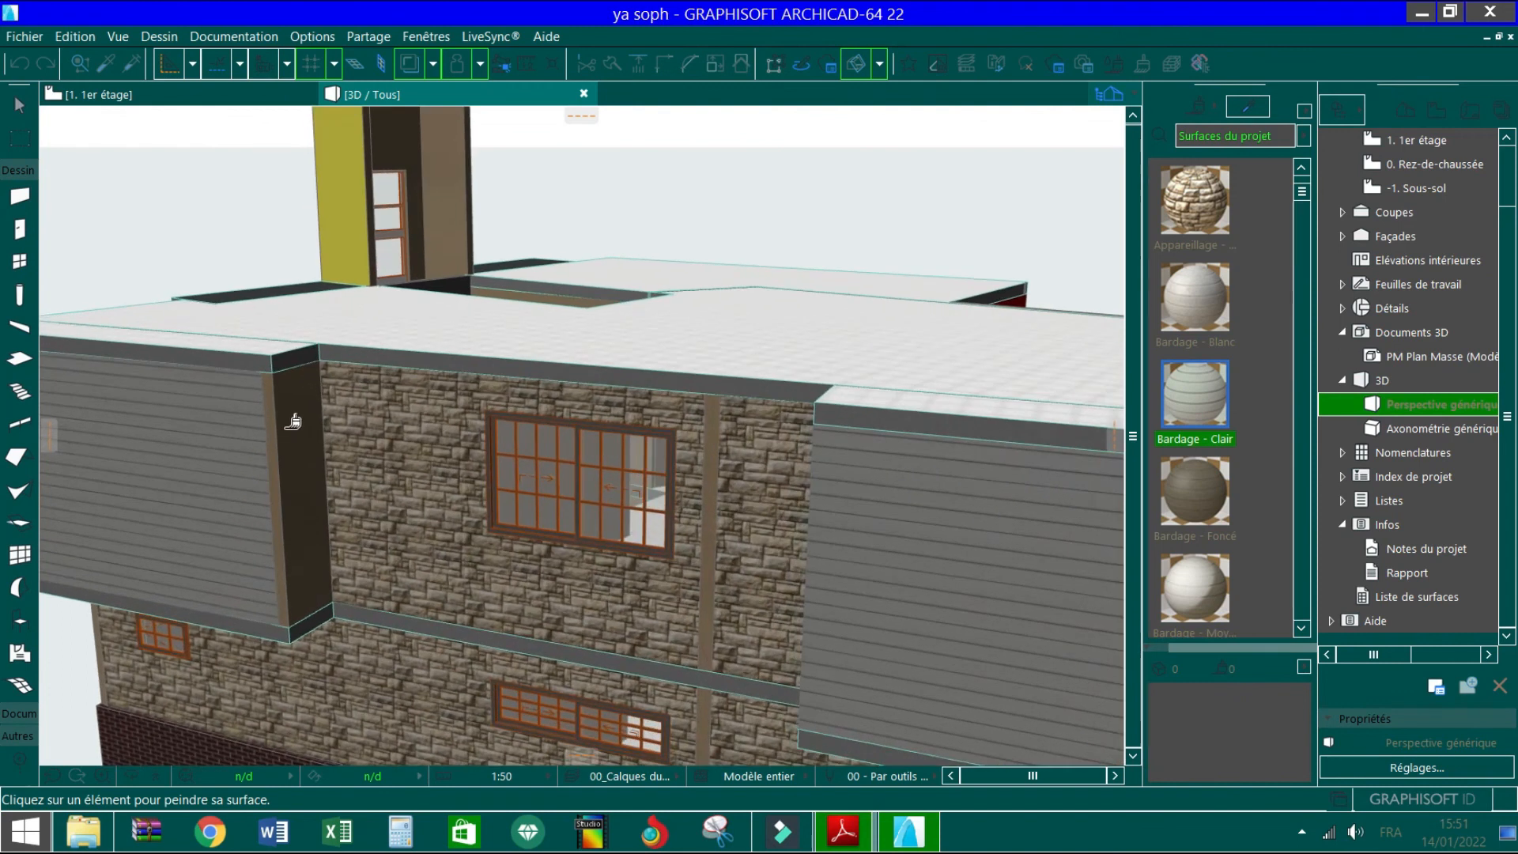
left_click(296, 420)
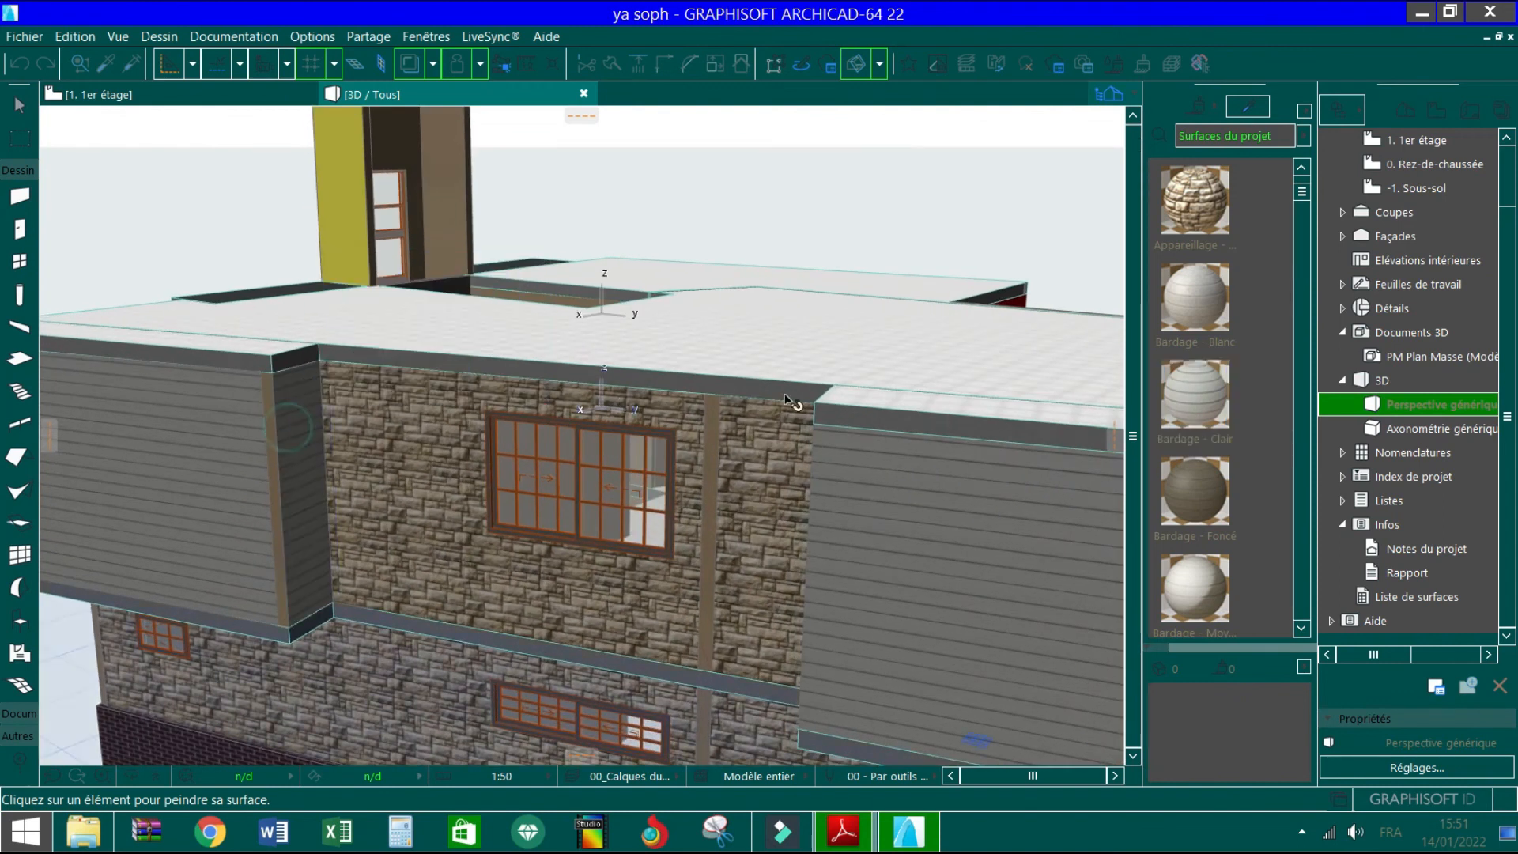
key("Escape")
scroll(783, 403, "down", 3)
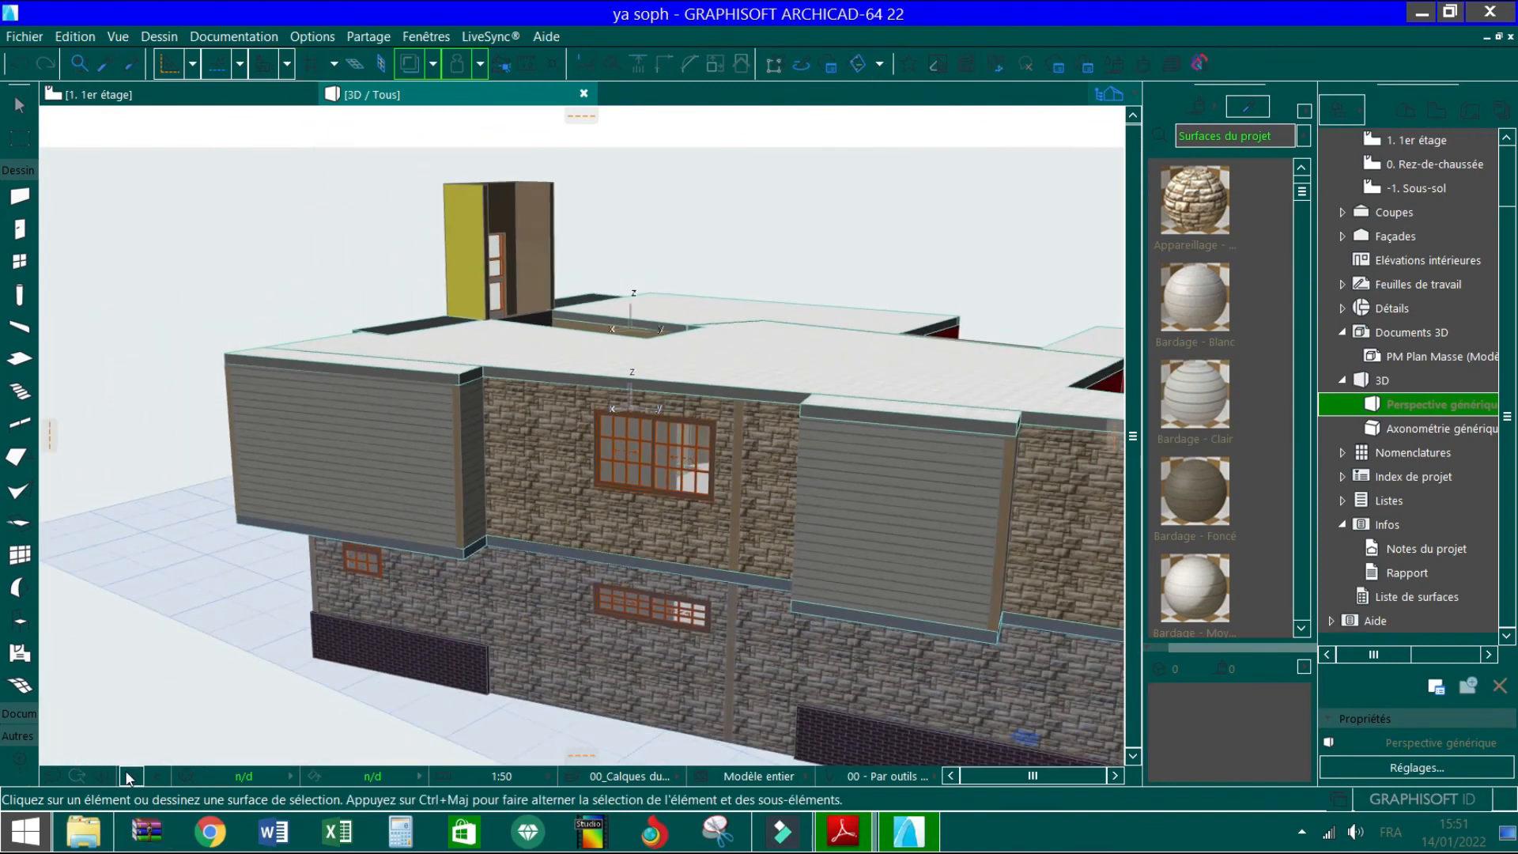